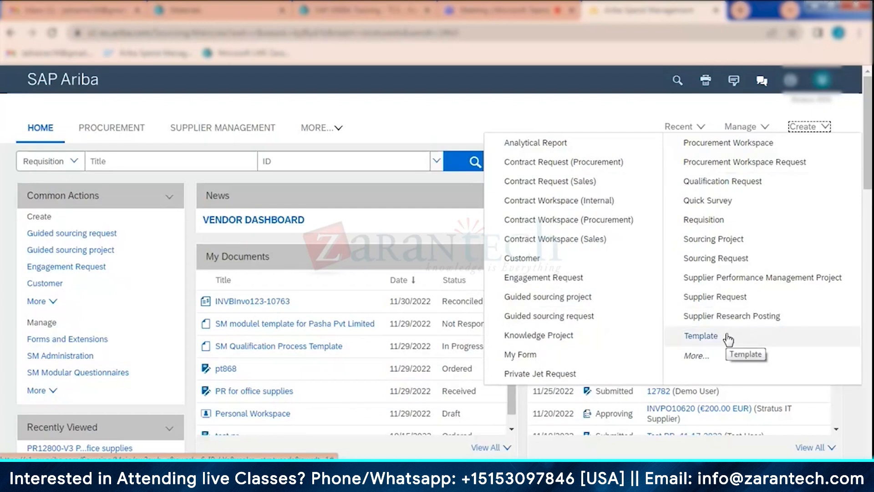
- Open the Groups page of the User Manager in the site's core administration
click(742, 126)
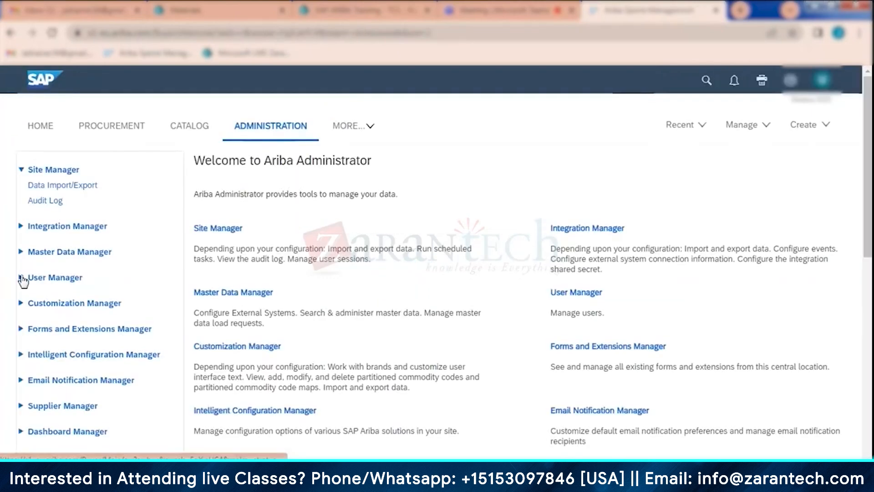
click(70, 280)
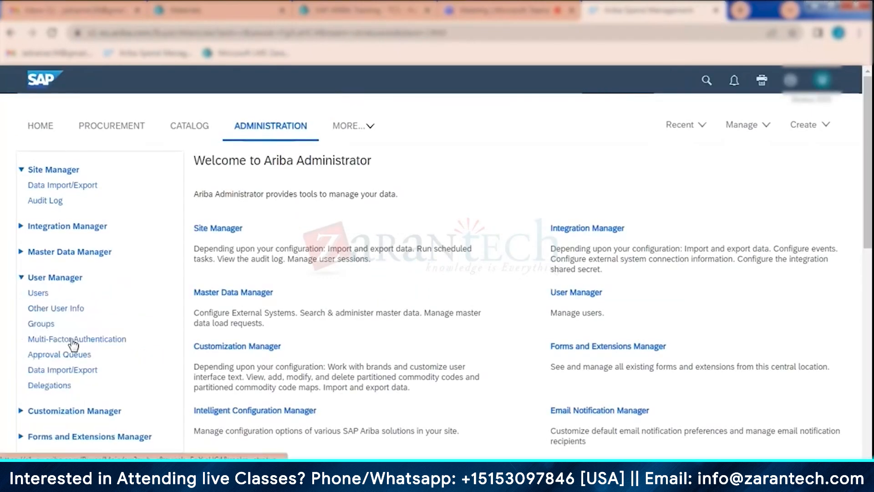
click(40, 325)
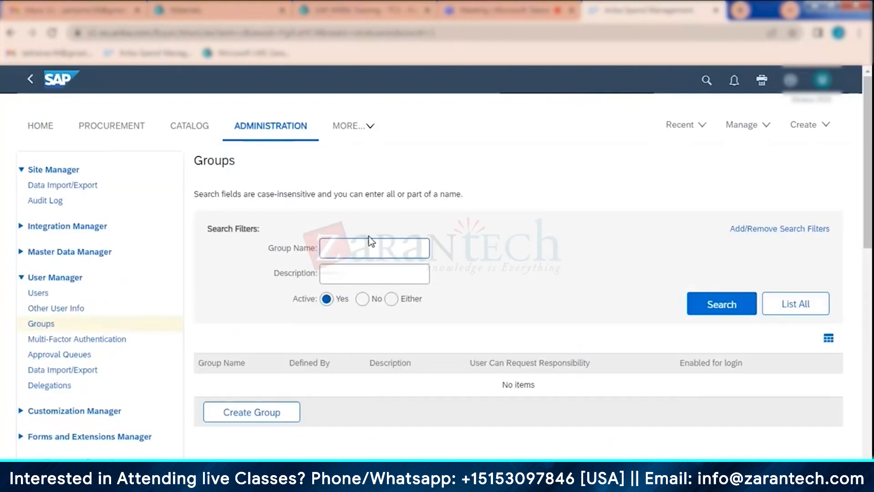
- Search the active user groups for the name "sourcing" and look through the matching groups
text(sourcing)
key(Return)
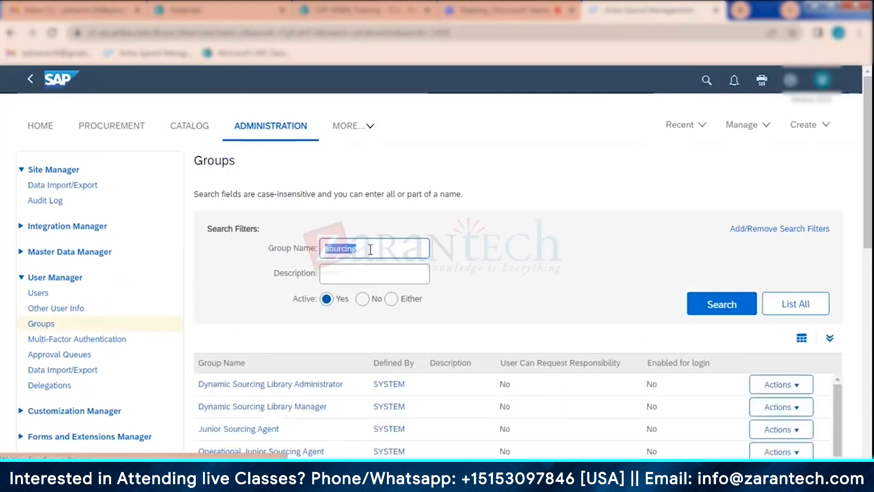
scroll(396, 323, down, 1)
scroll(396, 323, down, 2)
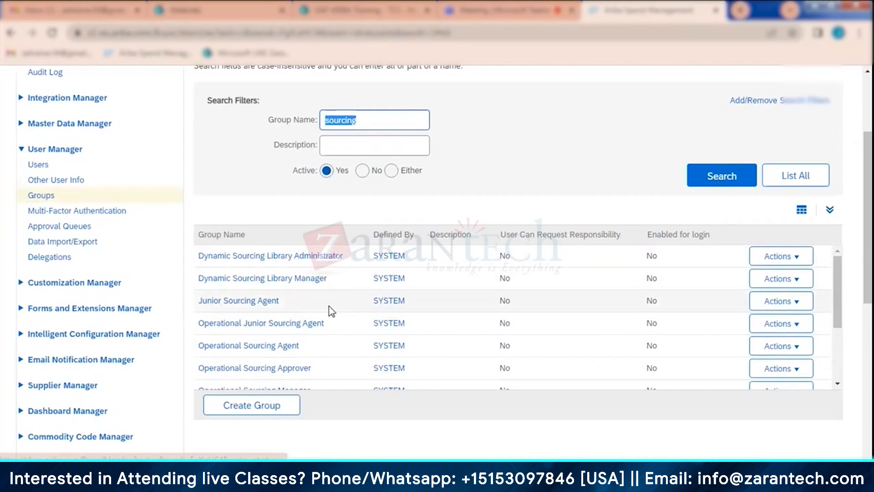
scroll(332, 308, up, 3)
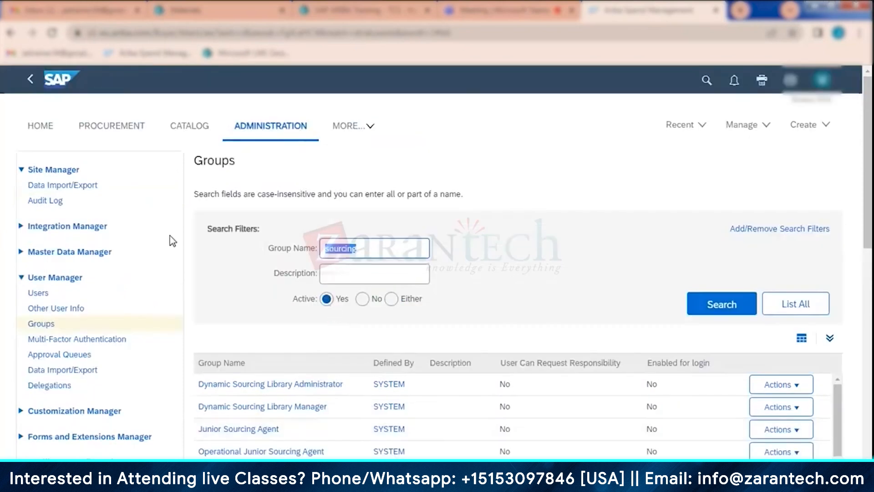
- Return to the home dashboard, start a new supplier request and review the fields of its form from supplier information to payment terms
click(36, 126)
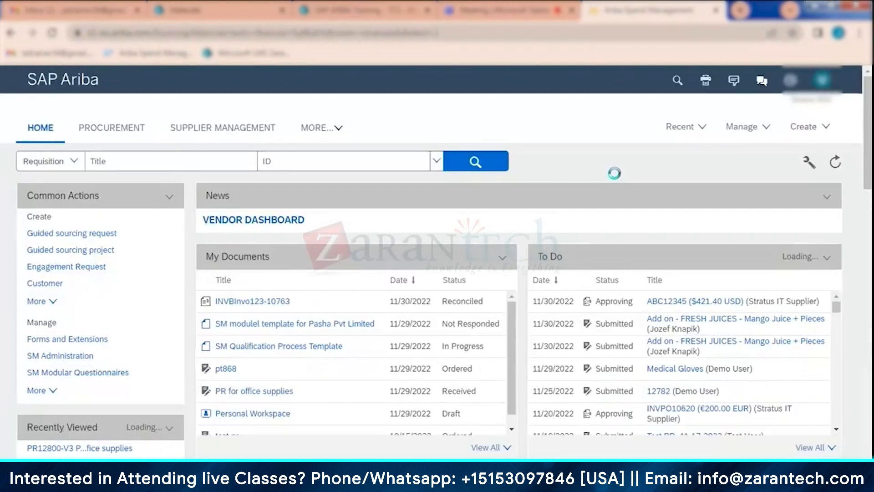
click(806, 127)
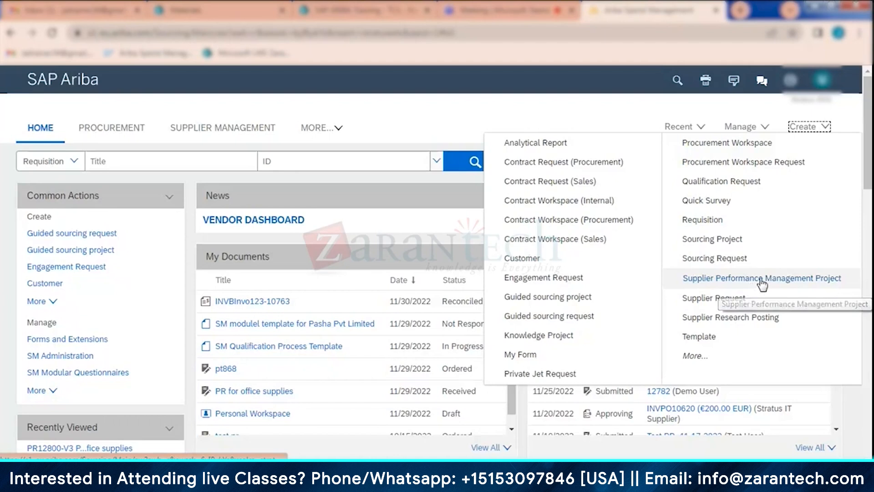
click(707, 304)
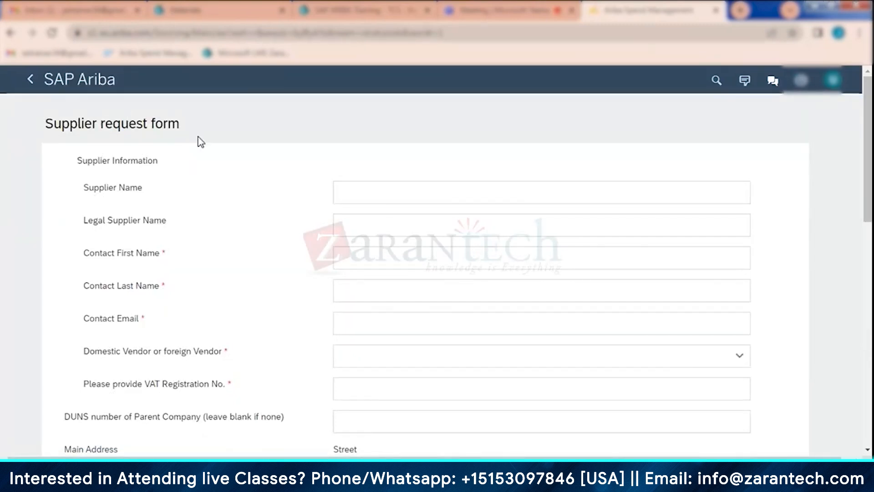
scroll(273, 191, down, 3)
scroll(186, 220, down, 10)
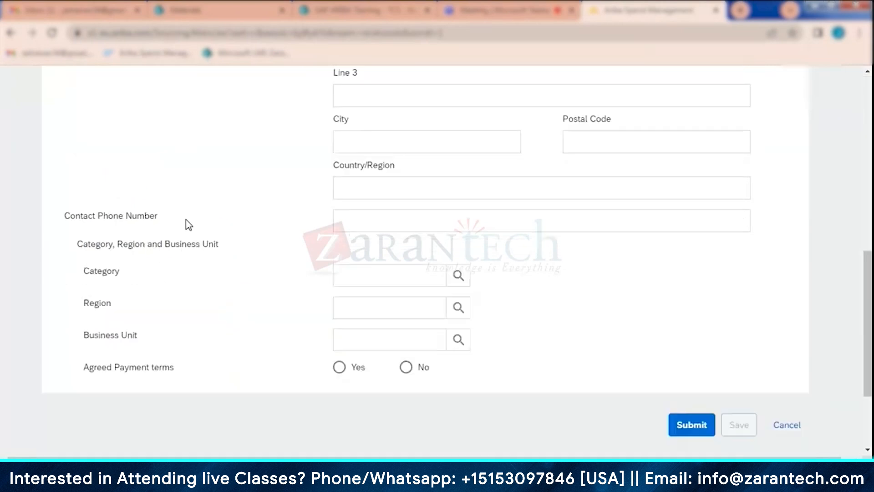
scroll(191, 241, up, 5)
scroll(195, 245, up, 8)
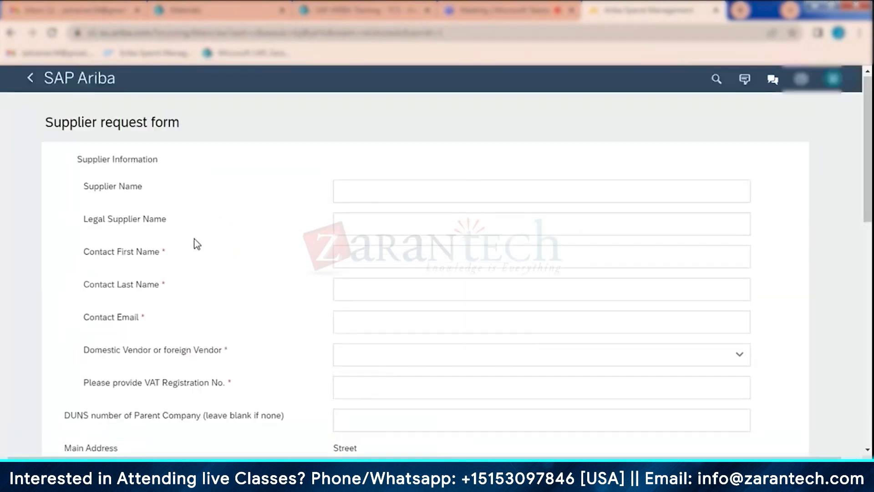
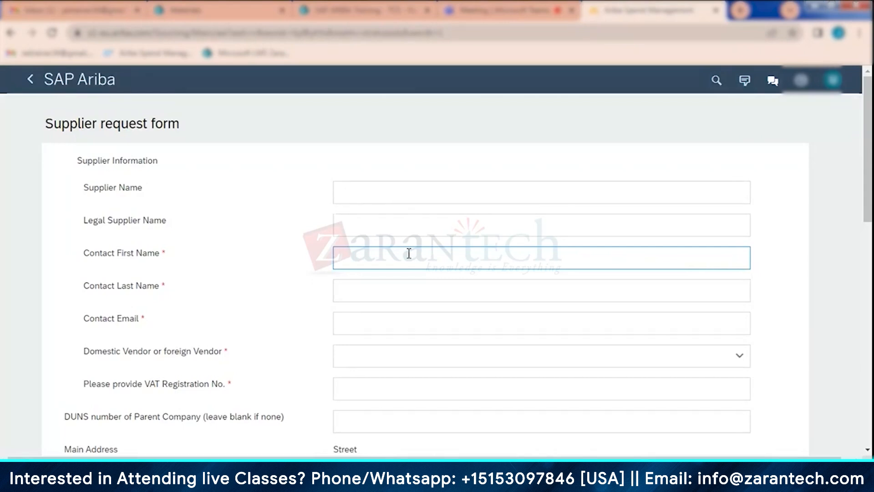
- Enter "Pavan Private limited" as the supplier name and copy it into the legal supplier name
text(Pavan Private)
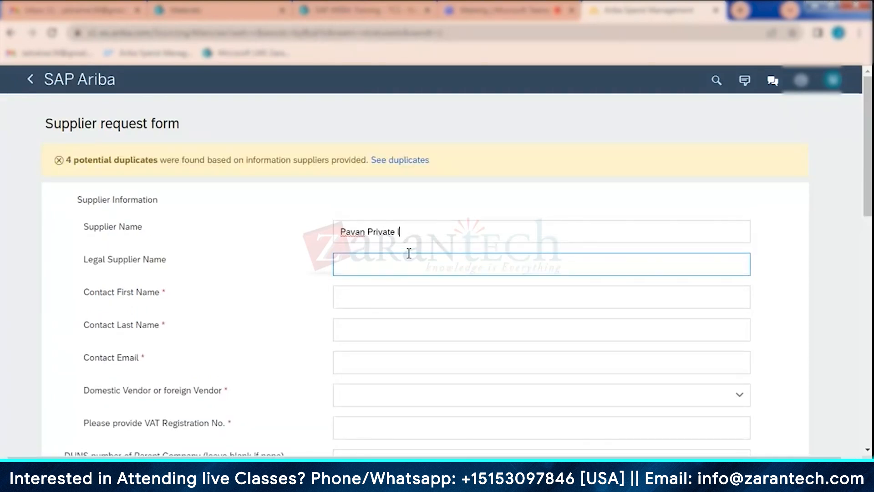
text( limited)
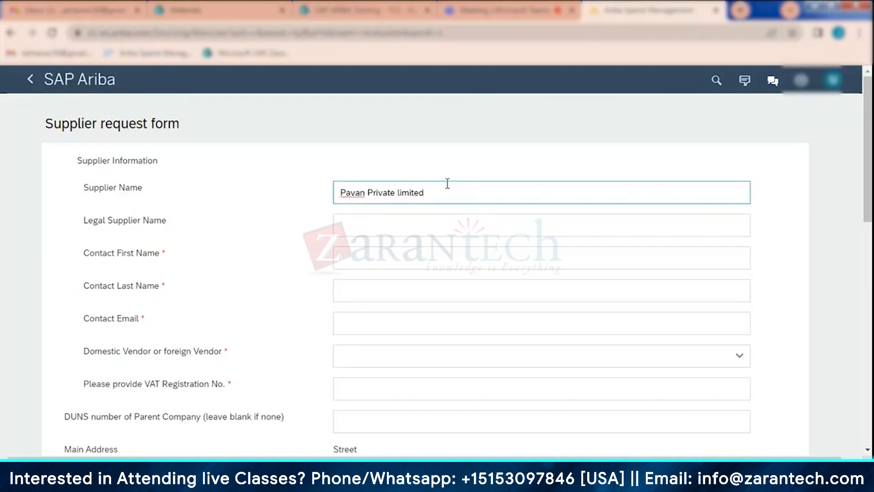
drag(426, 190, 290, 189)
key(ctrl+c)
click(354, 221)
key(ctrl+v)
- Enter the supplier contact's first and last name and begin the contact email with its first three letters
click(376, 257)
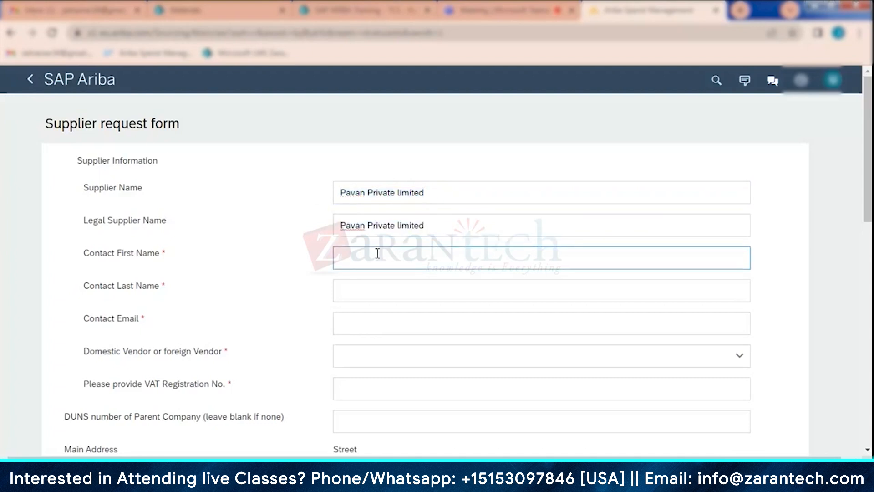
click(355, 292)
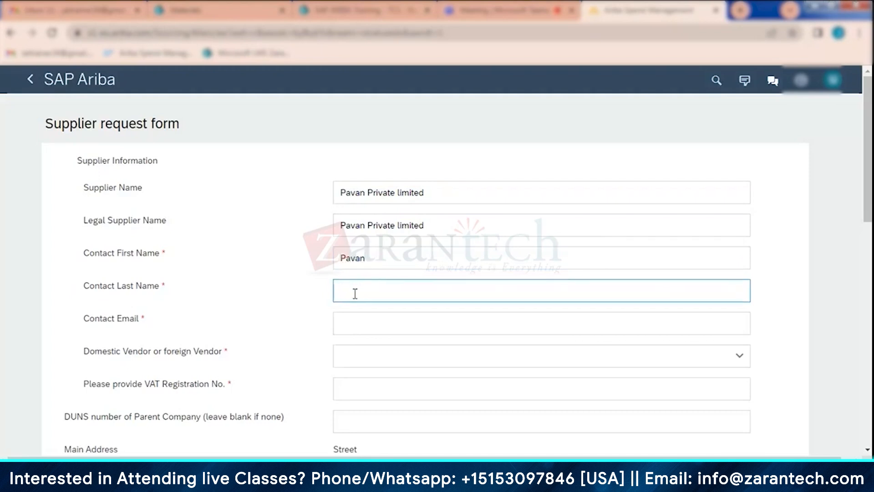
click(369, 323)
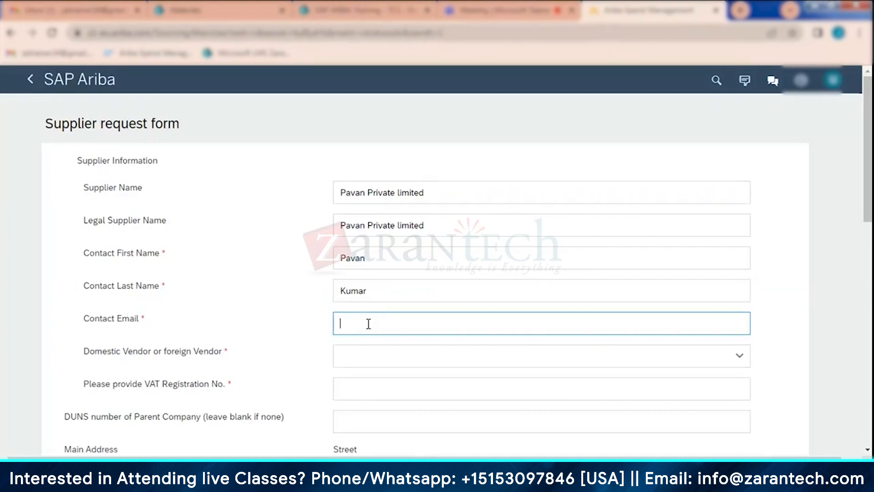
text(ja)
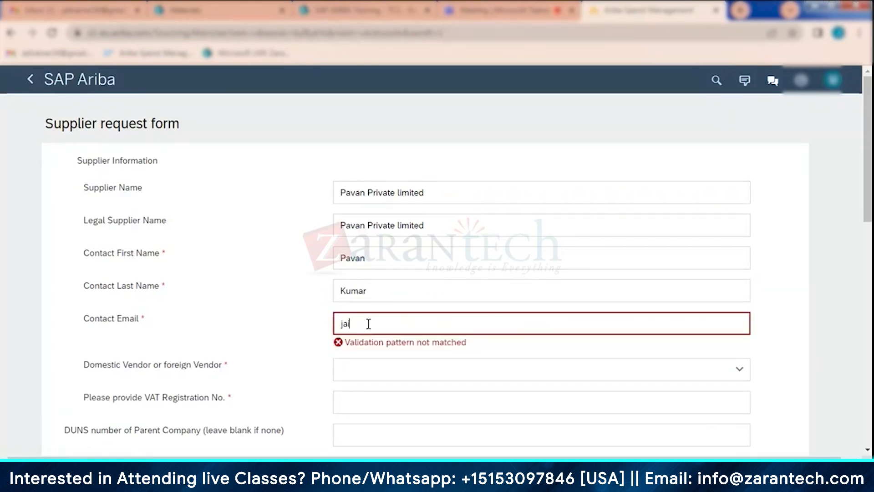
text(i)
- Replace the supplier name with "Jaikumar38 Private Limited"
drag(444, 192, 266, 201)
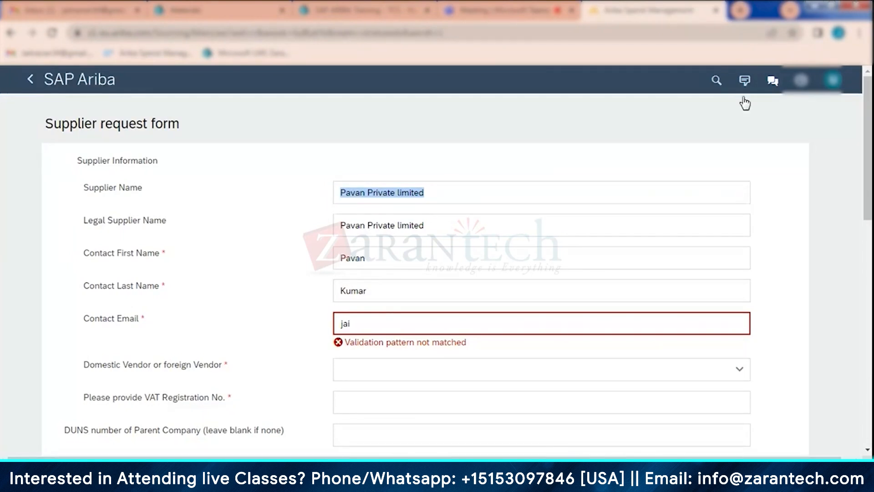
click(452, 192)
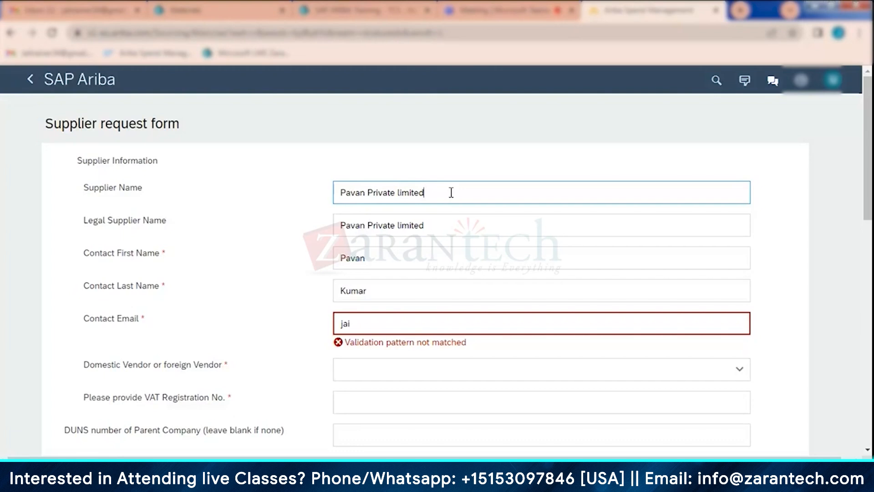
drag(452, 193, 337, 196)
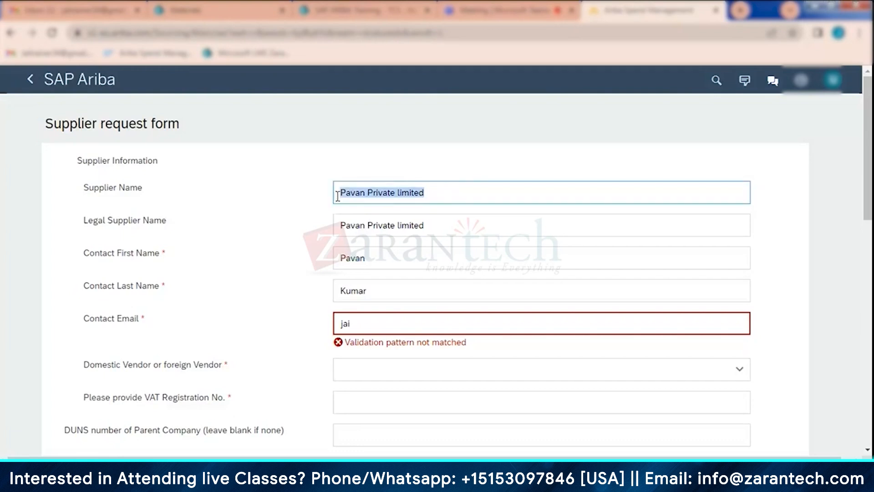
text(Jai)
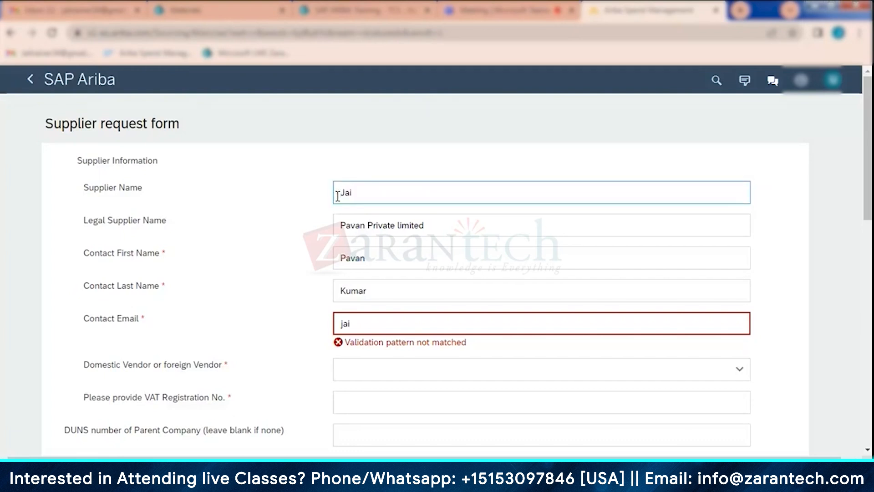
text(kuamr)
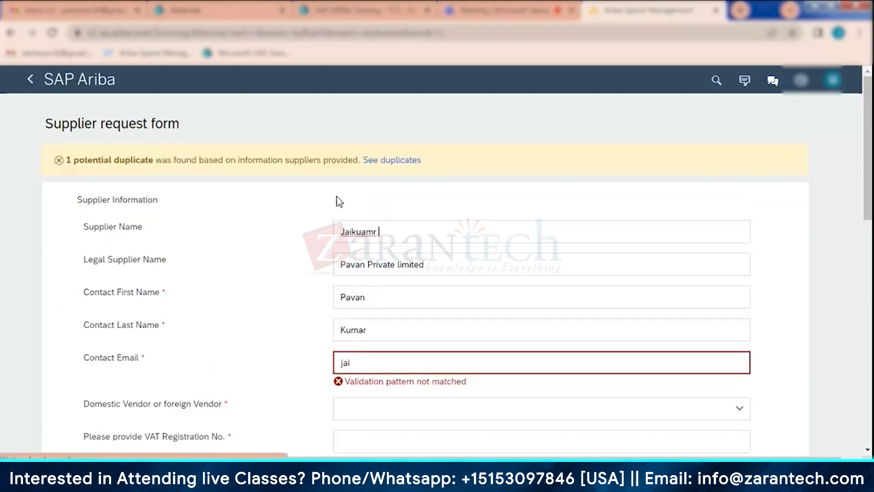
key(BackSpace)
key(BackSpace)
key(BackSpace)
key(BackSpace)
key(BackSpace)
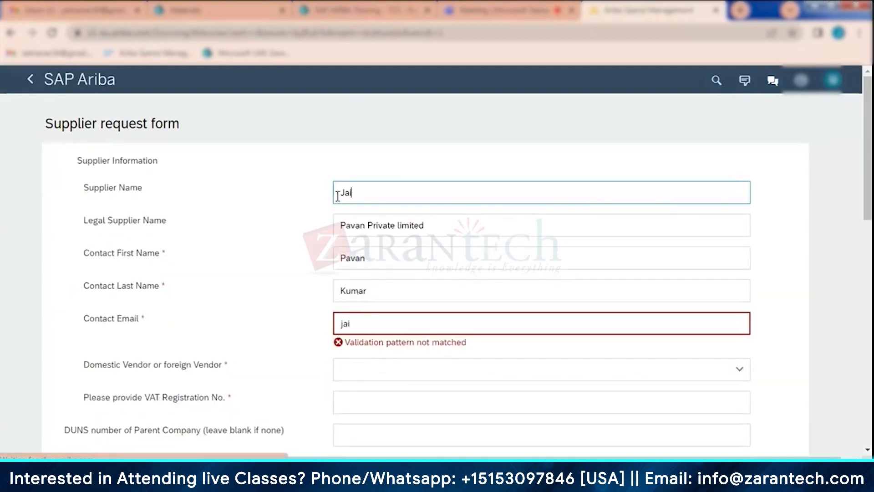
text(ku)
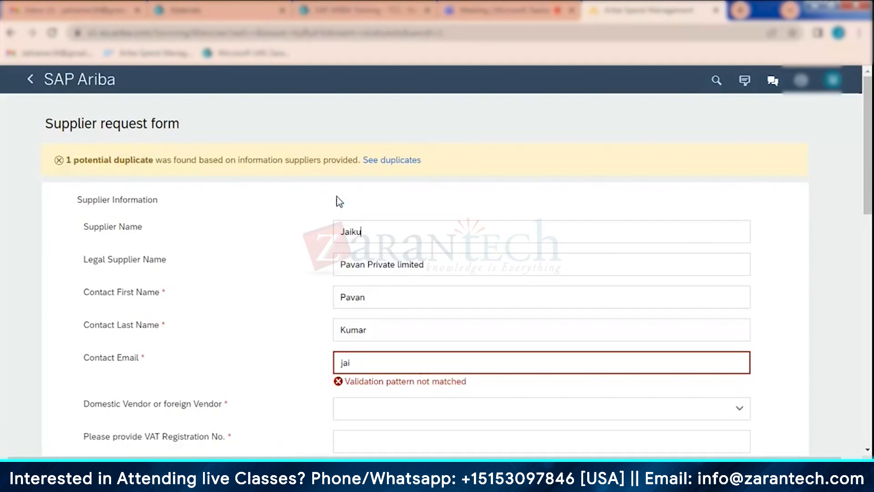
text(mar)
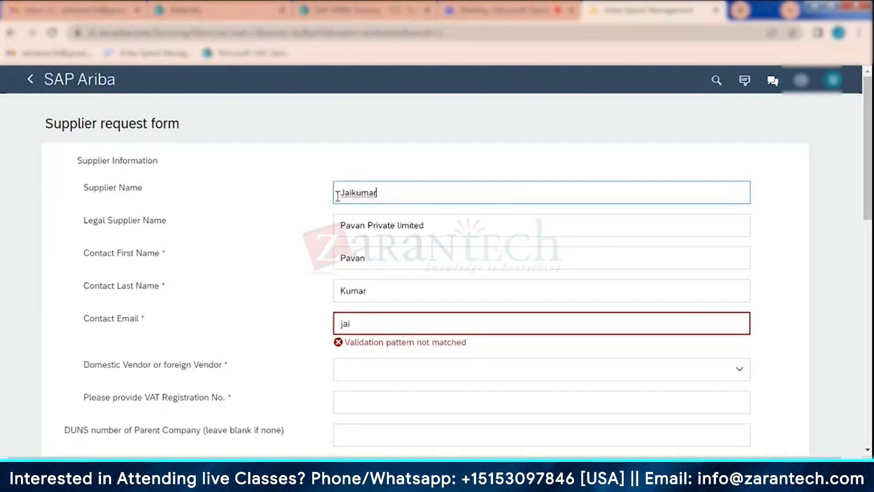
text(38 Private Limited)
- Clear the legal supplier name and fill it with a copy of the supplier name, "Jaikumar38 Private Limited"
click(423, 207)
drag(425, 226, 320, 223)
key(BackSpace)
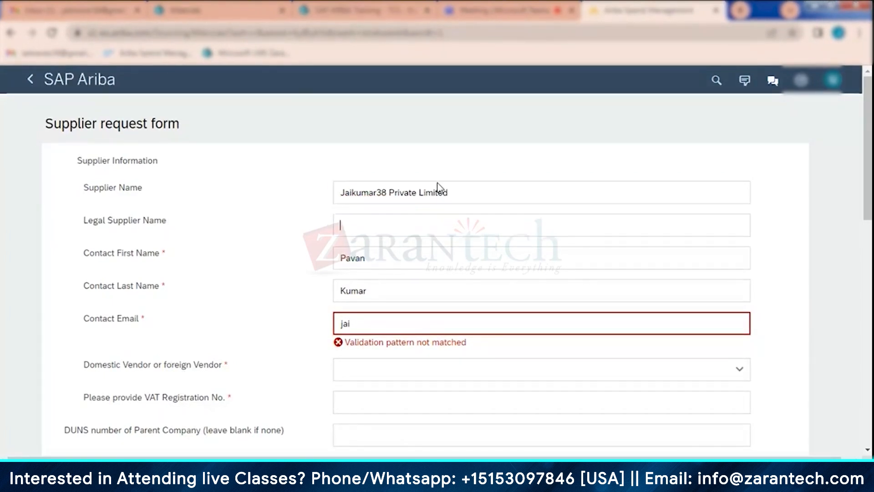
drag(438, 186, 324, 185)
key(ctrl+c)
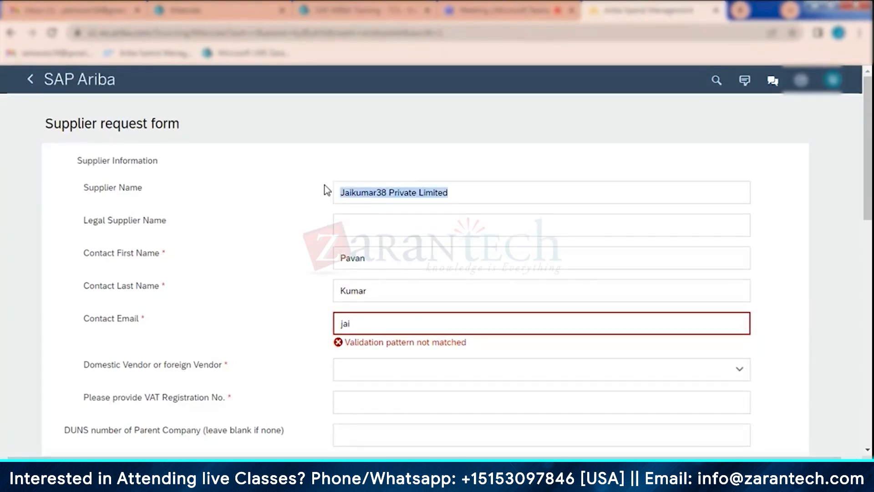
click(390, 219)
key(ctrl+v)
- Replace the contact's first name with the new contact person's first name
click(386, 280)
drag(373, 258, 318, 259)
text(Ja)
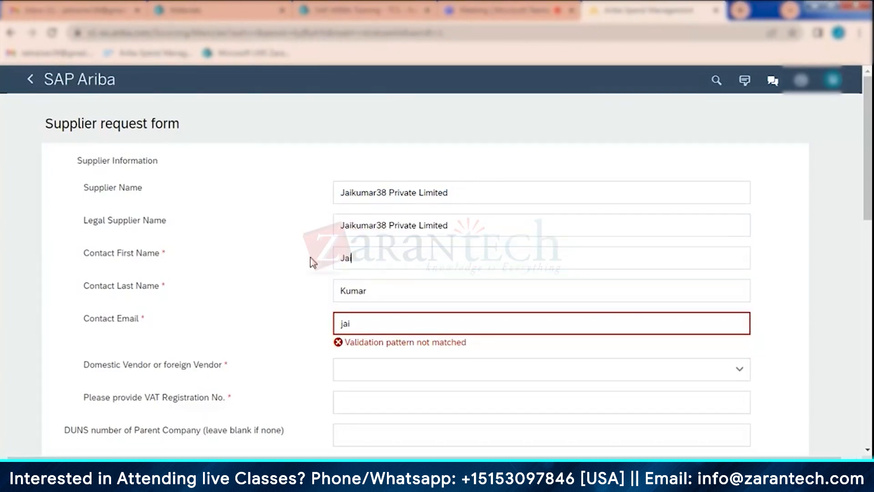
text(i)
- Complete the contact's email address and add the two-digit number before the @ sign
click(369, 321)
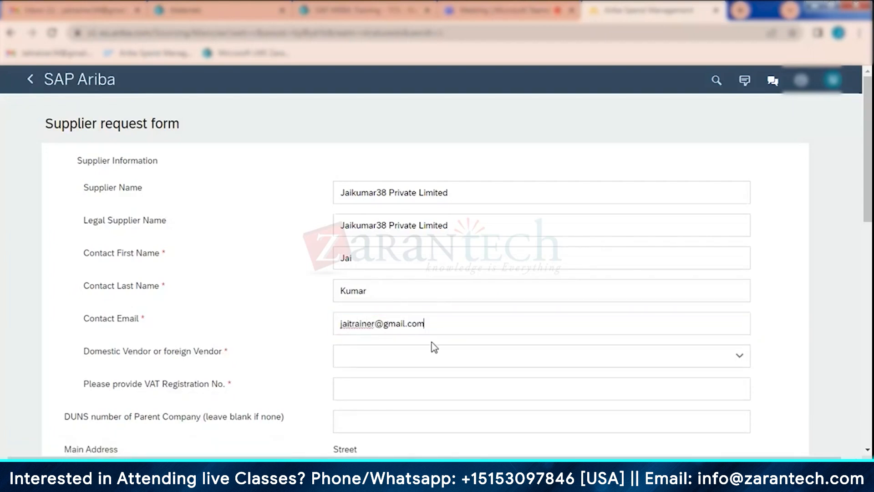
click(374, 323)
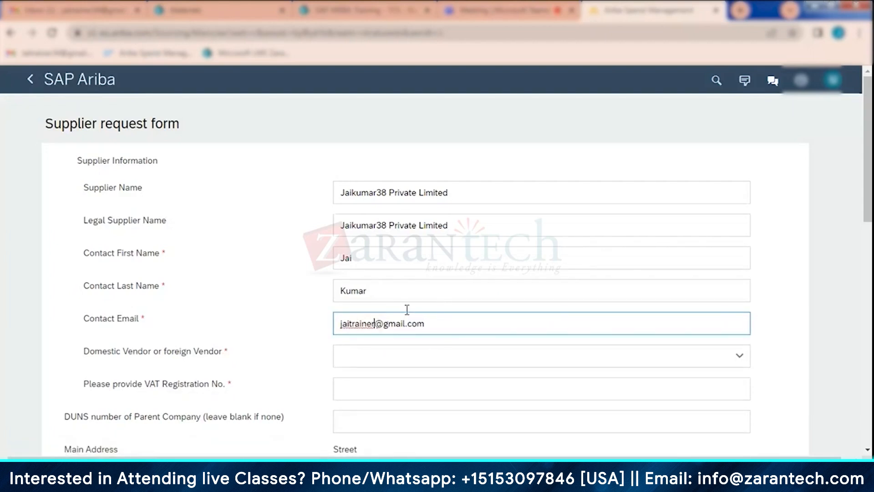
text(34)
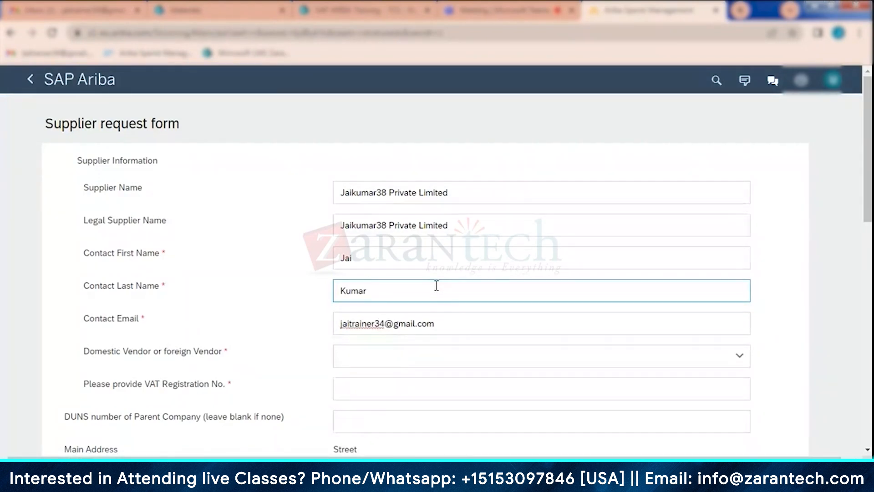
- Set the vendor type to Domestic and look over the supplier information and main address fields
click(423, 356)
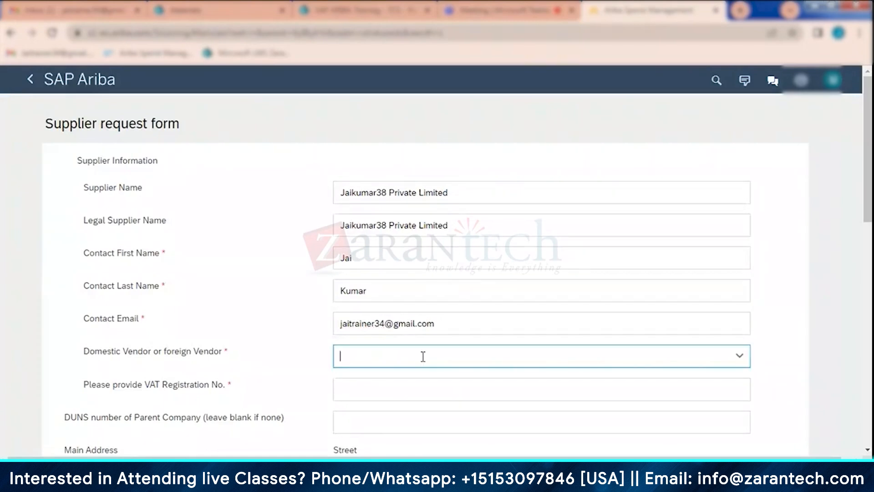
click(364, 317)
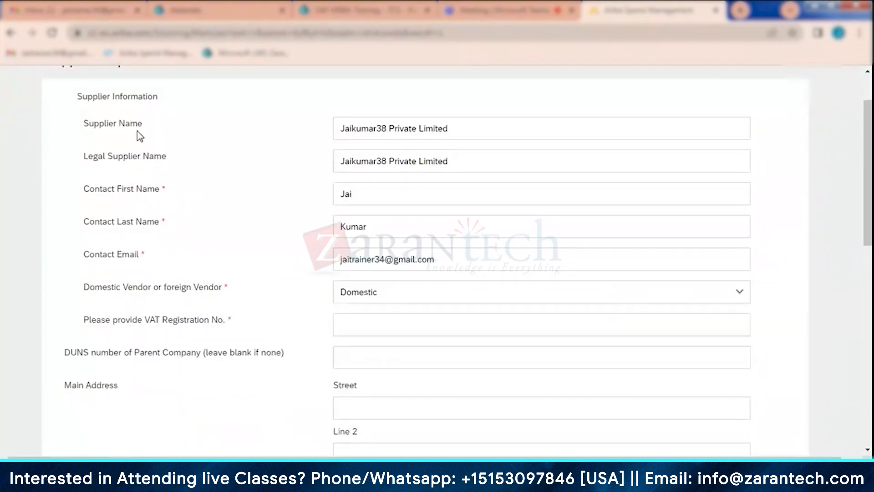
scroll(135, 407, down, 3)
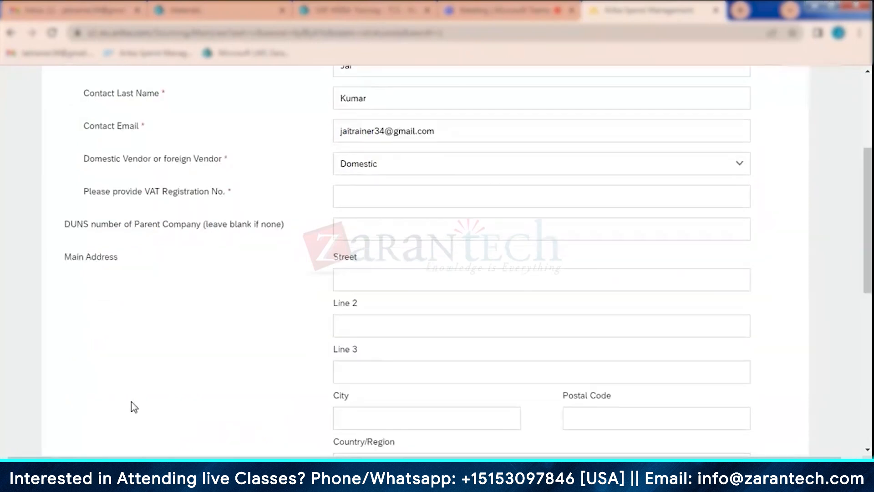
scroll(186, 258, up, 3)
scroll(187, 258, up, 2)
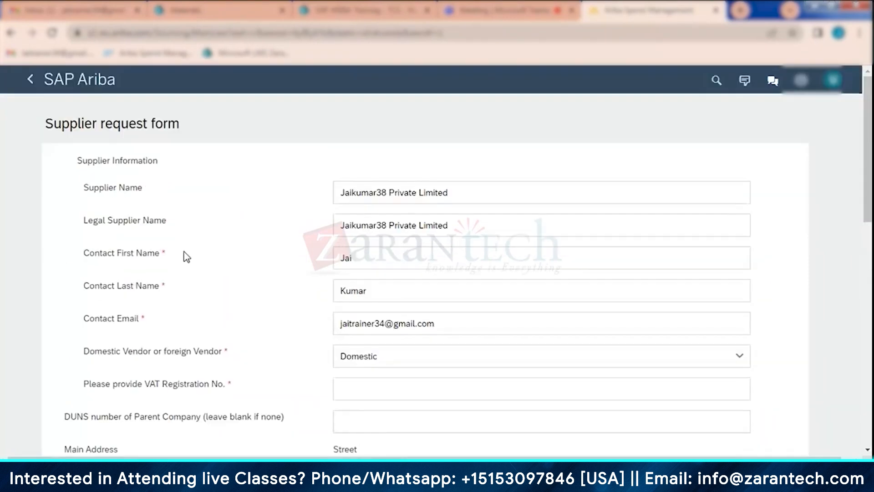
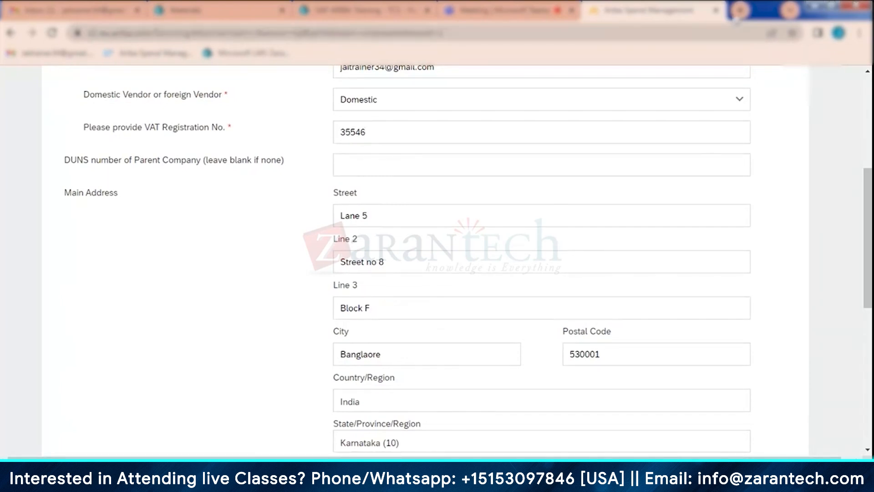
- Search the web for "duns" in a new tab, read about the DUNS number, and close that tab
click(739, 12)
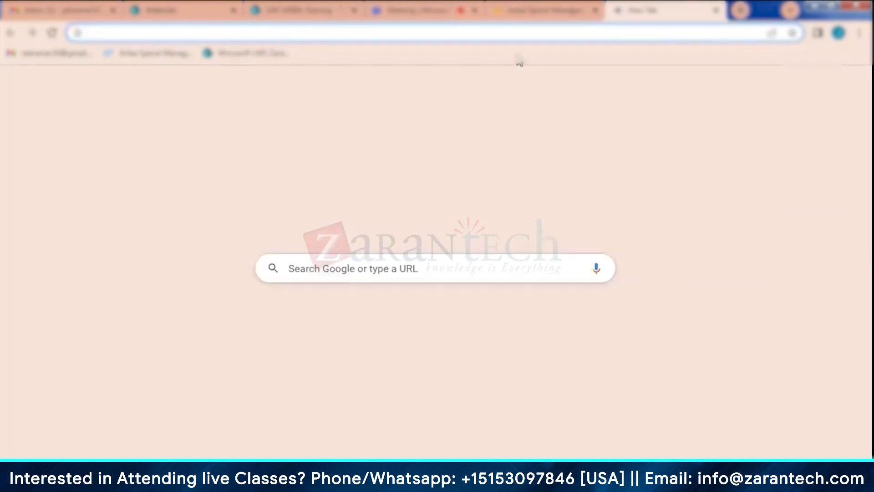
text(duns)
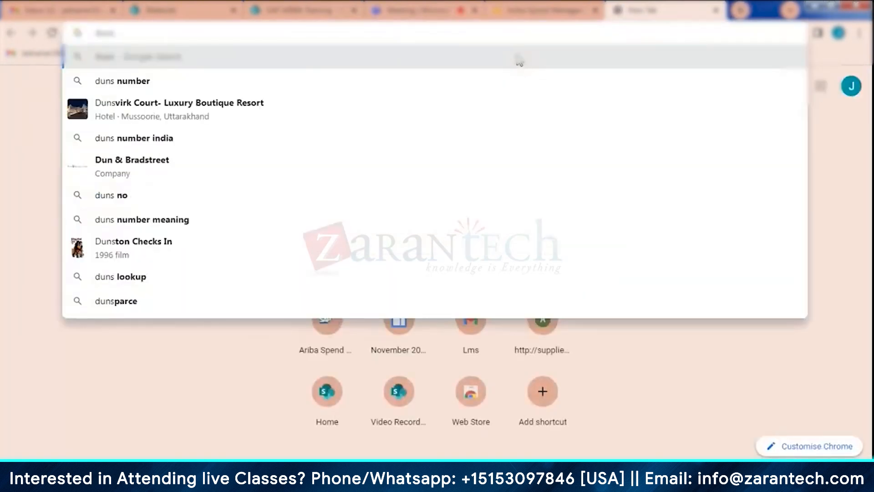
click(519, 60)
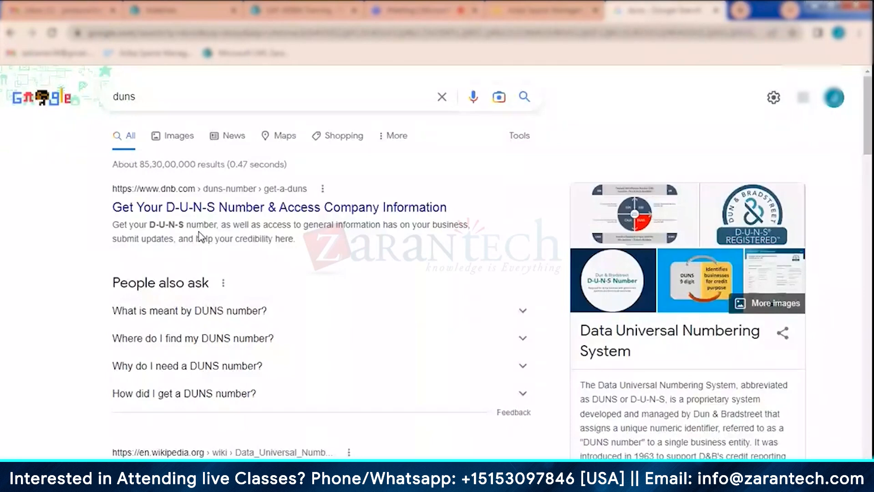
scroll(630, 344, down, 2)
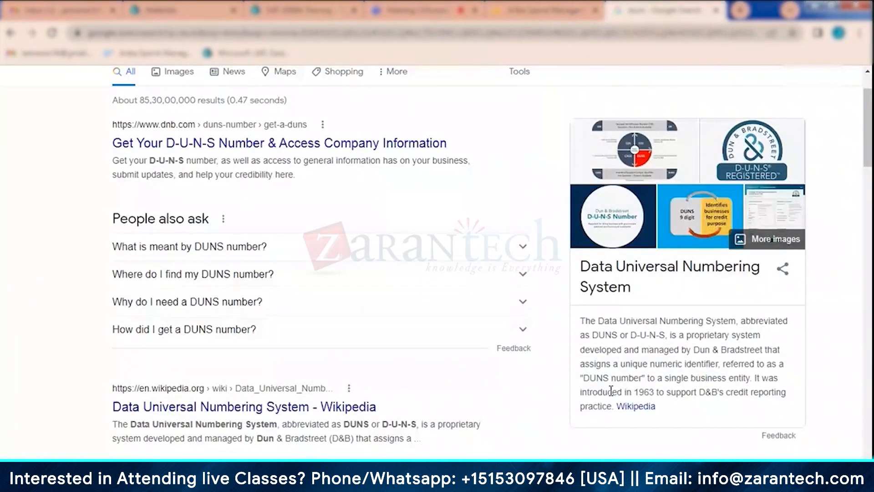
key(ctrl+w)
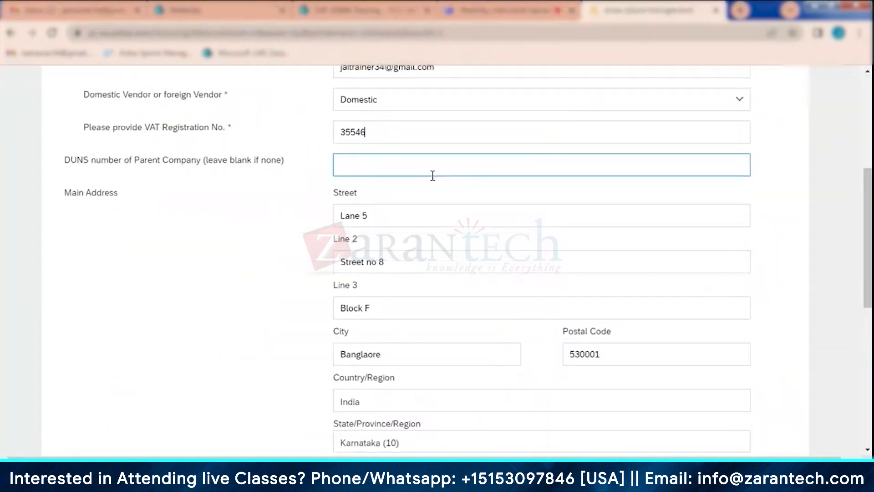
- Check the completed supplier request form from supplier information to payment terms and submit it
scroll(250, 254, down, 1)
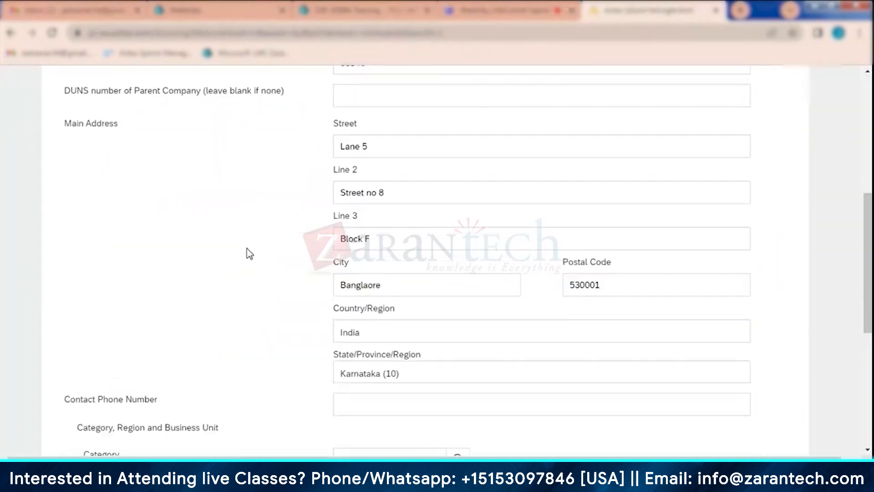
scroll(250, 253, down, 5)
scroll(629, 361, up, 10)
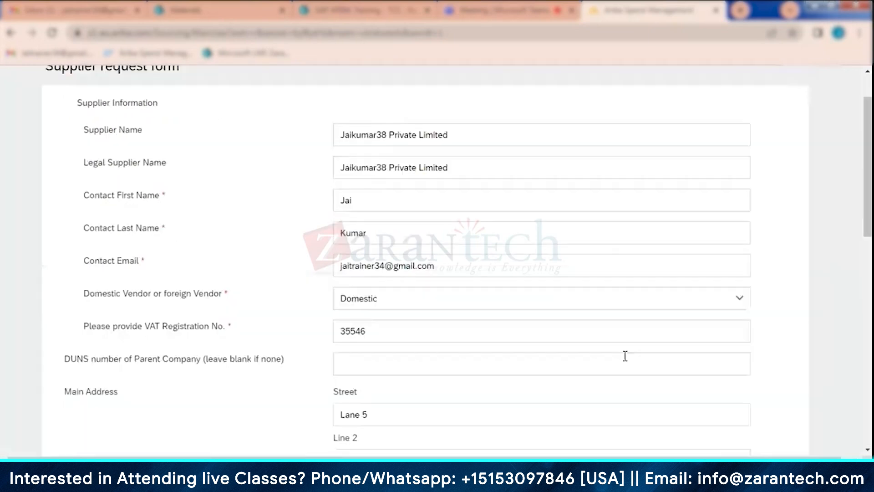
scroll(625, 357, up, 2)
scroll(623, 346, down, 10)
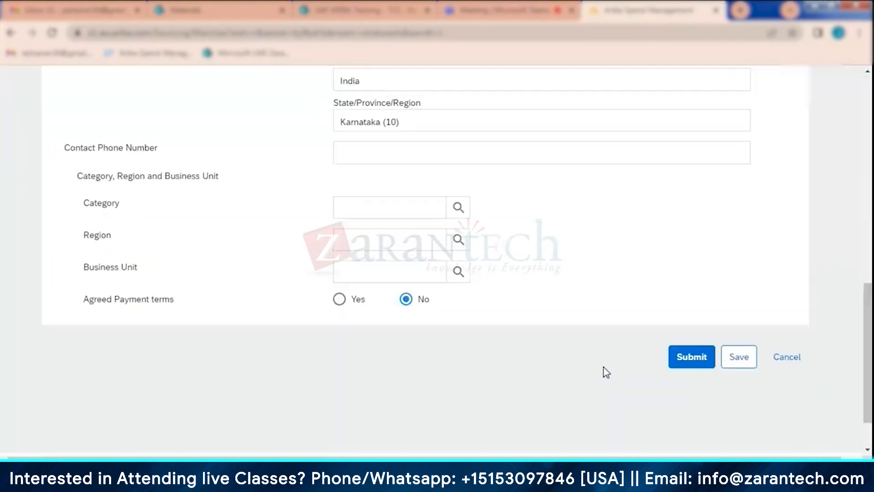
click(694, 365)
- Look over the details of the submitted supplier request form and close it as done
scroll(296, 337, up, 10)
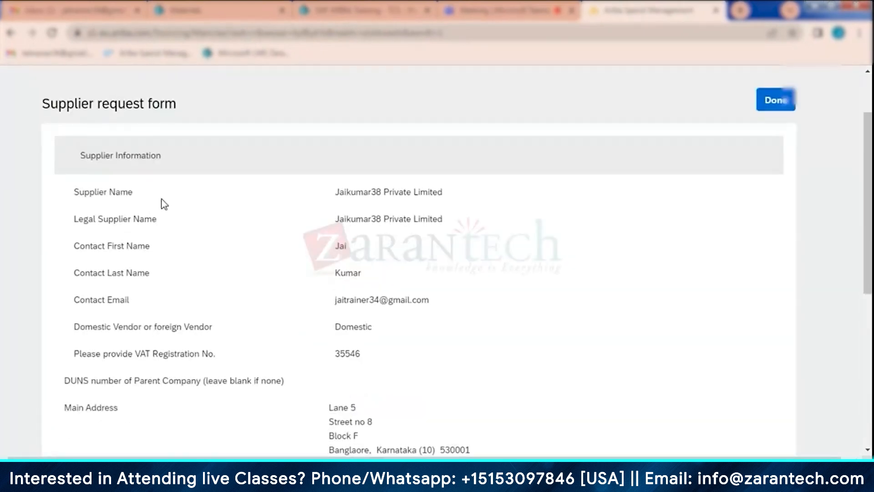
scroll(577, 211, up, 2)
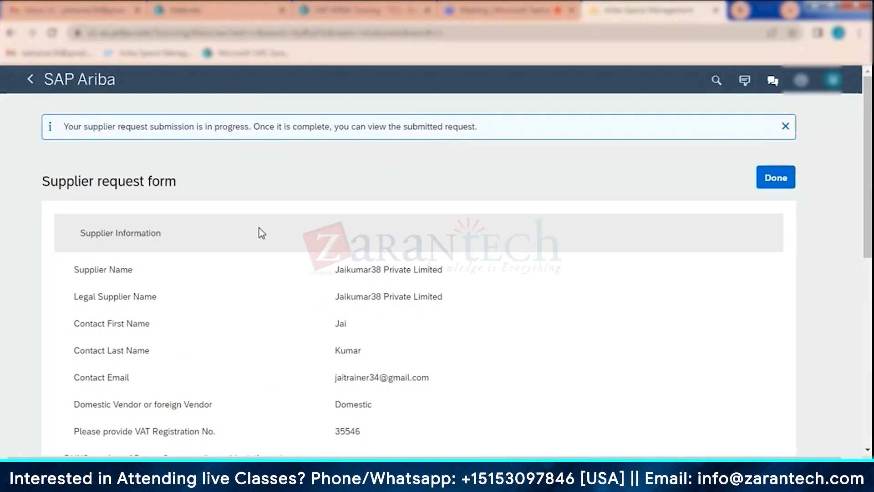
scroll(257, 233, down, 9)
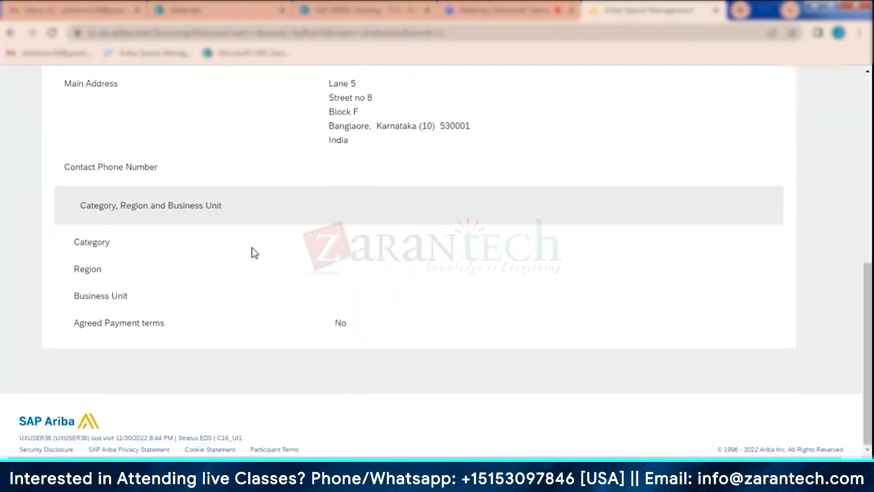
scroll(255, 253, up, 15)
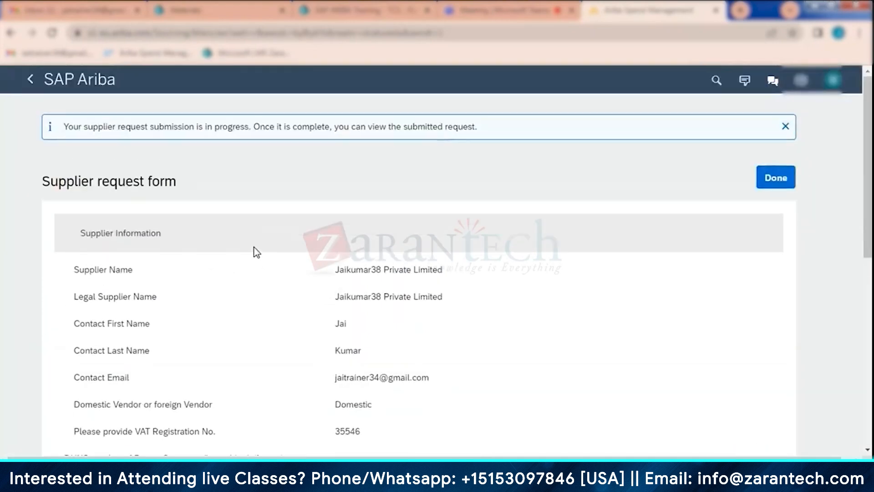
click(784, 187)
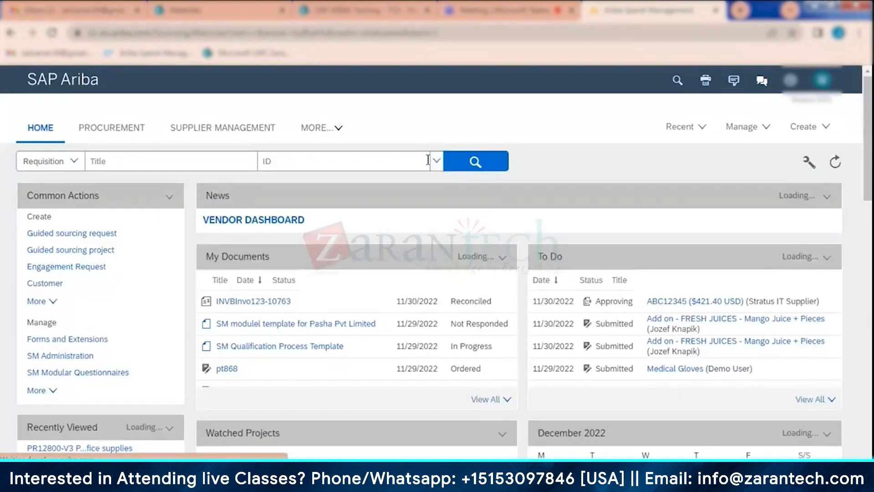
- Open the Jaikumar38 Private Limited request from Supplier Management and check its Procurement Agent approval step
click(214, 130)
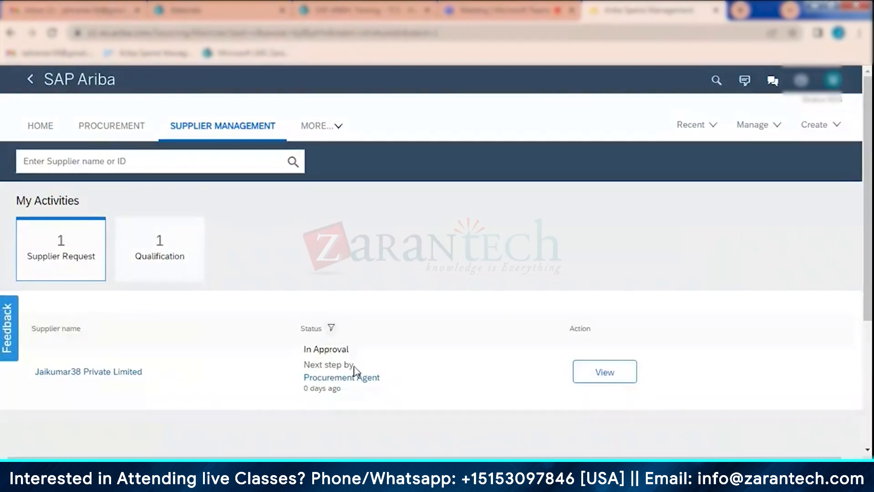
click(605, 372)
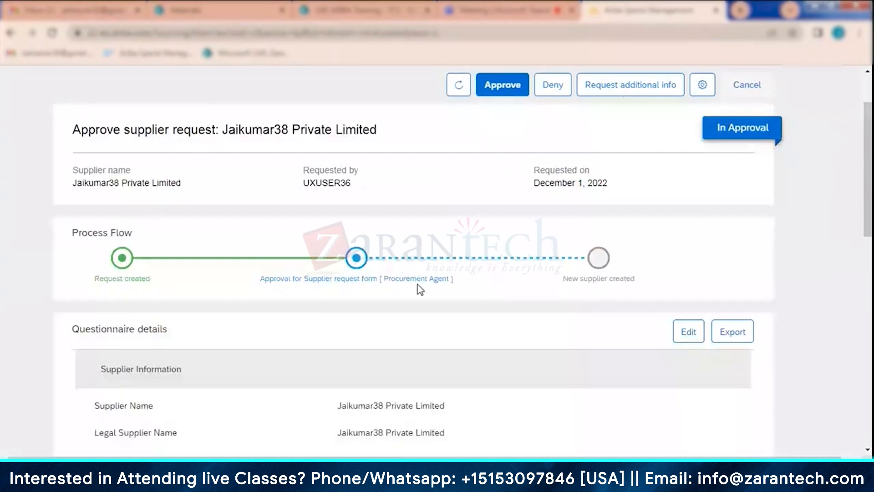
click(402, 281)
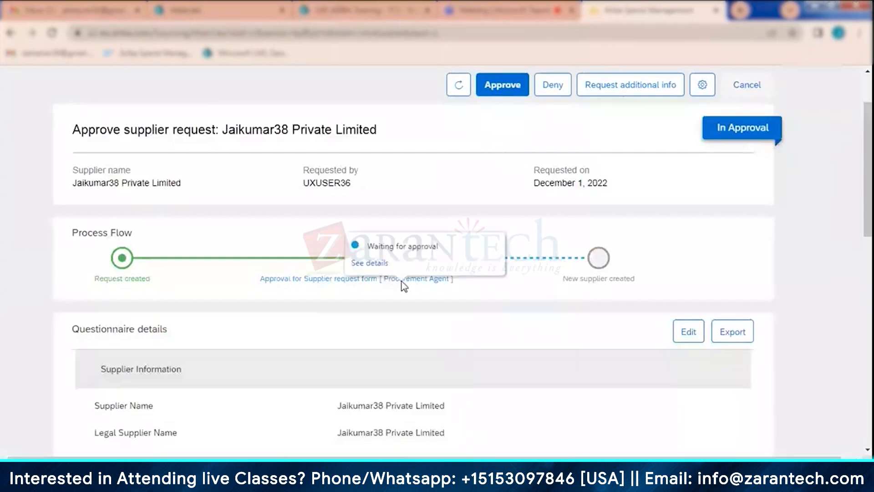
click(58, 234)
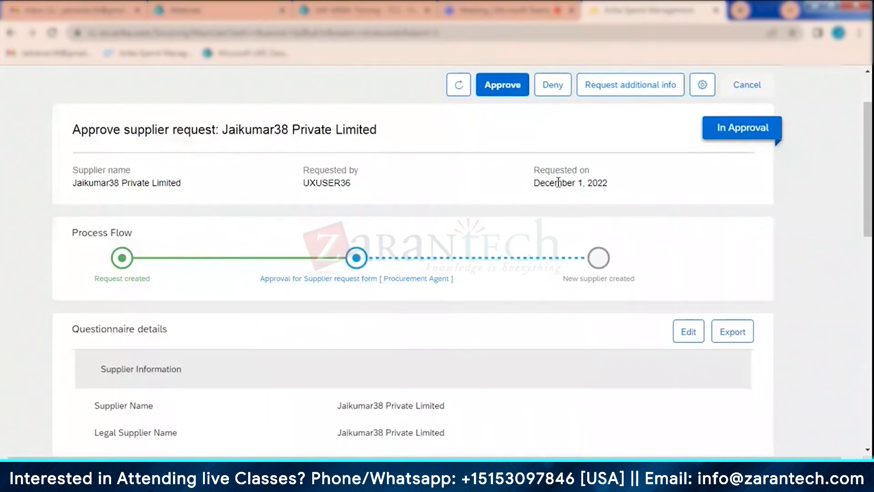
- Examine the request's approval options, process flow and questionnaire details, including address and category, region and business unit
click(511, 94)
scroll(428, 244, down, 5)
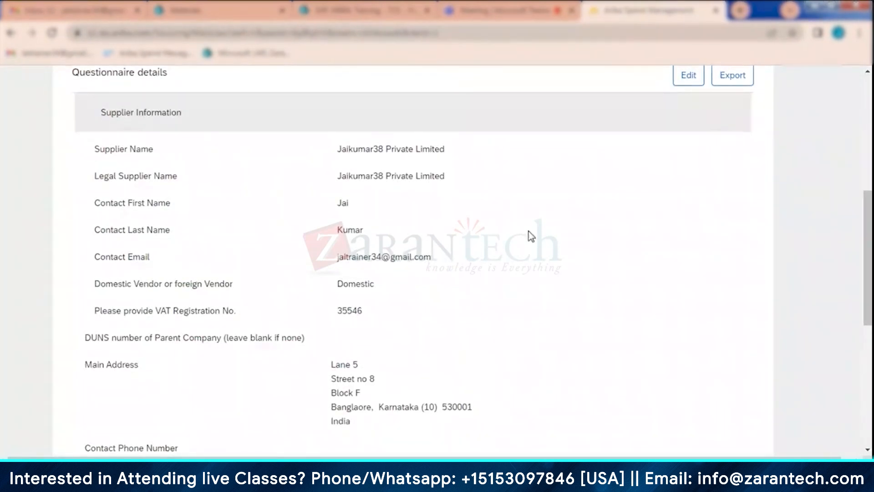
scroll(428, 242, down, 3)
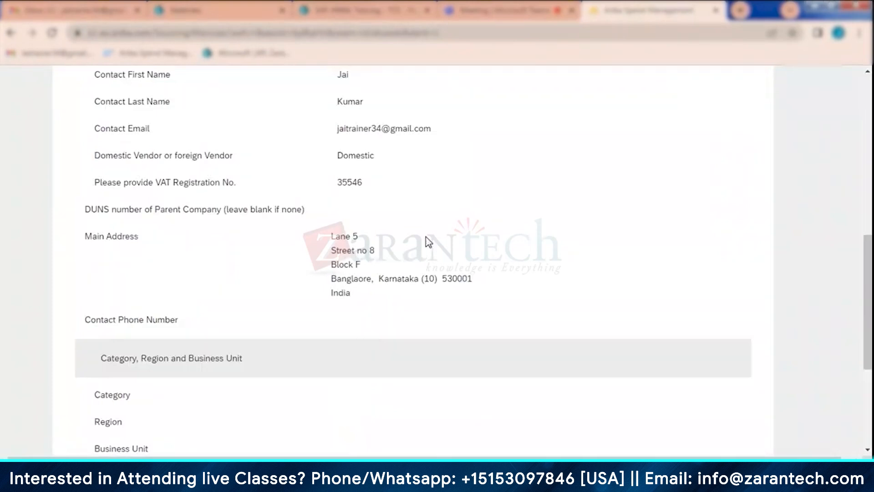
scroll(428, 241, up, 15)
scroll(430, 324, up, 1)
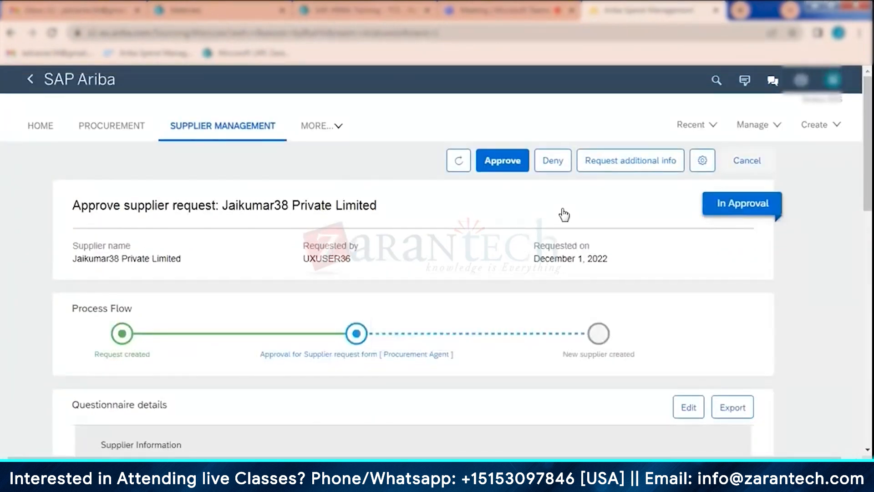
click(613, 171)
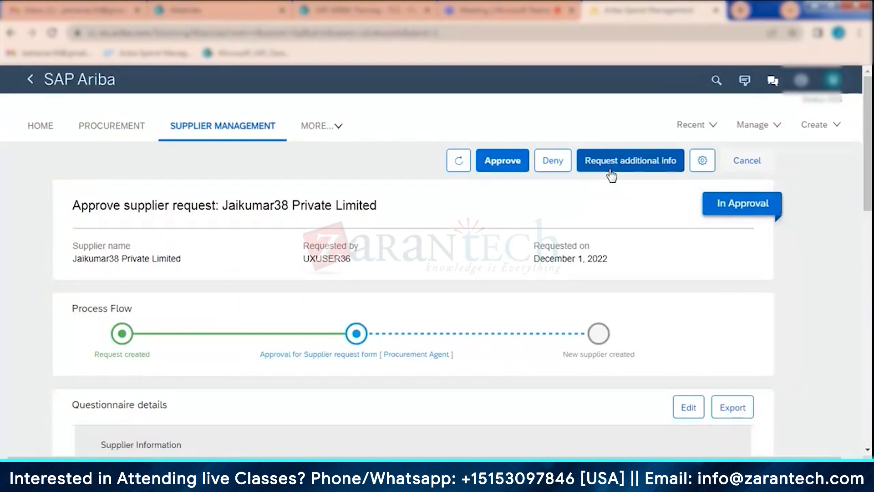
scroll(159, 296, down, 3)
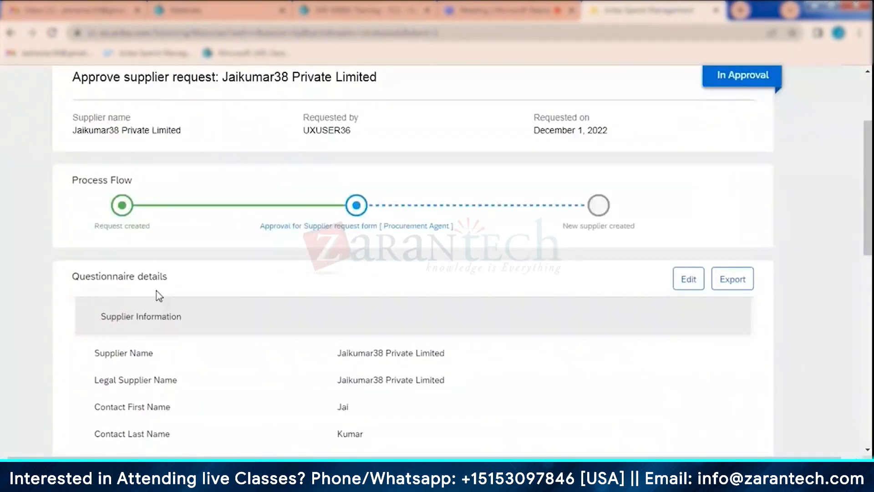
scroll(347, 264, down, 2)
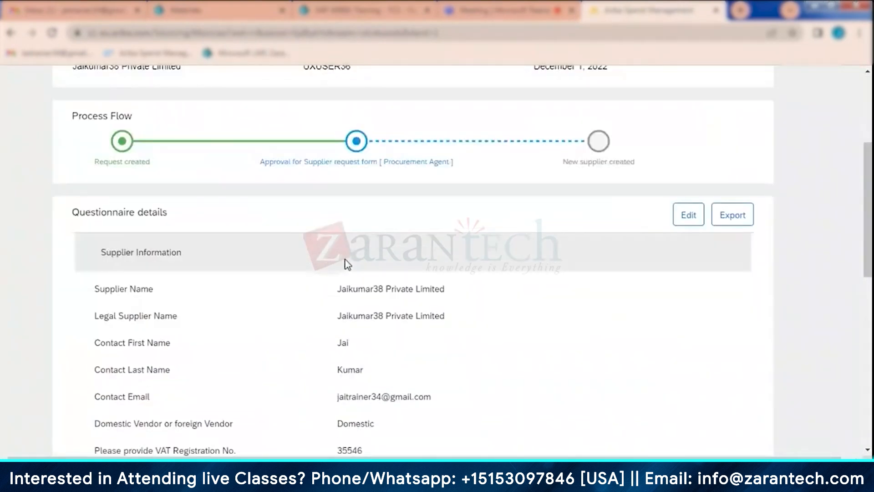
scroll(348, 264, down, 3)
scroll(380, 281, down, 5)
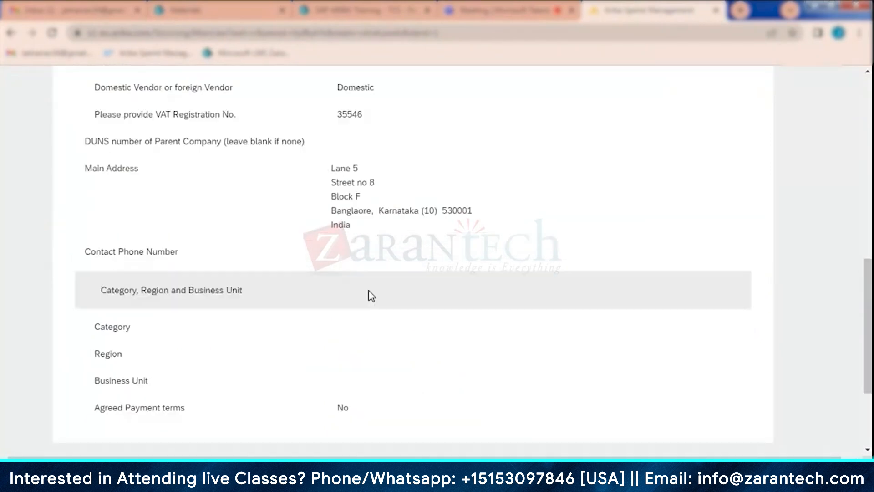
scroll(371, 296, up, 7)
scroll(371, 295, up, 5)
mouse_move(352, 344)
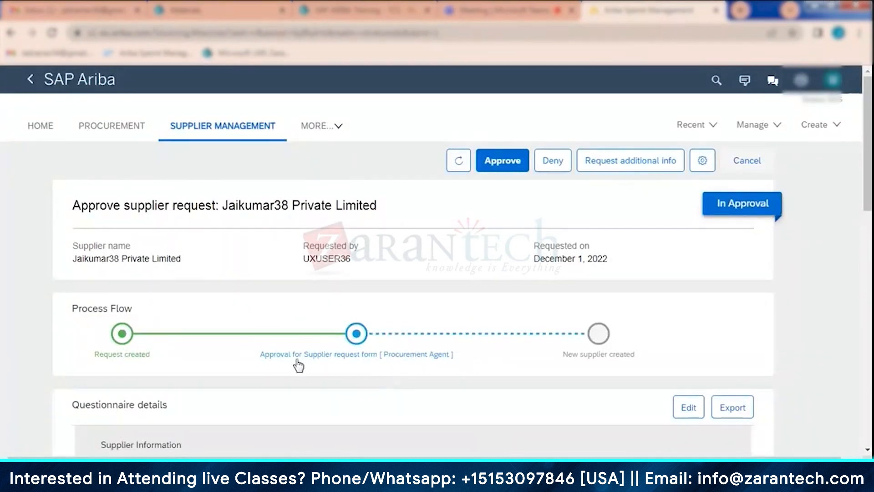
scroll(290, 327, down, 6)
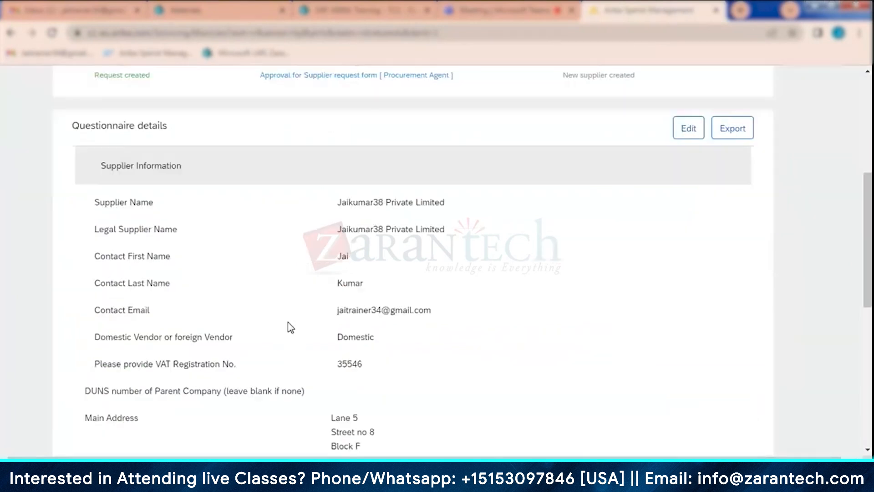
scroll(290, 327, down, 1)
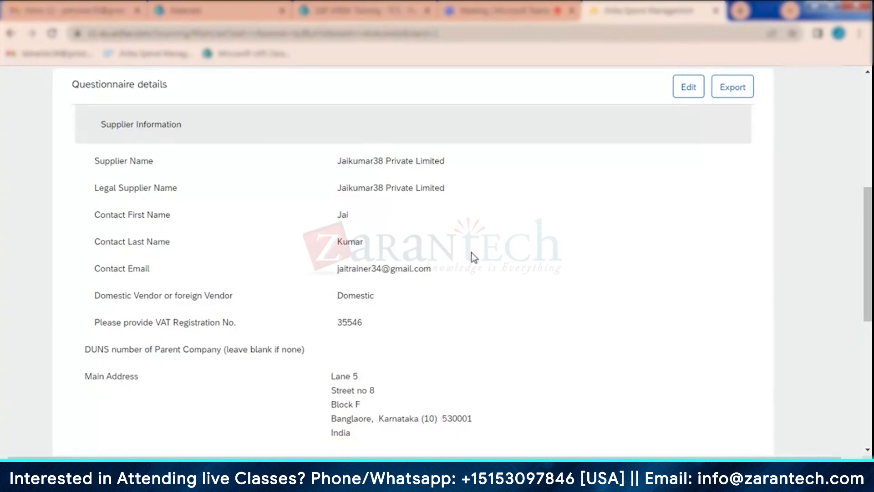
scroll(471, 254, up, 2)
scroll(471, 253, up, 3)
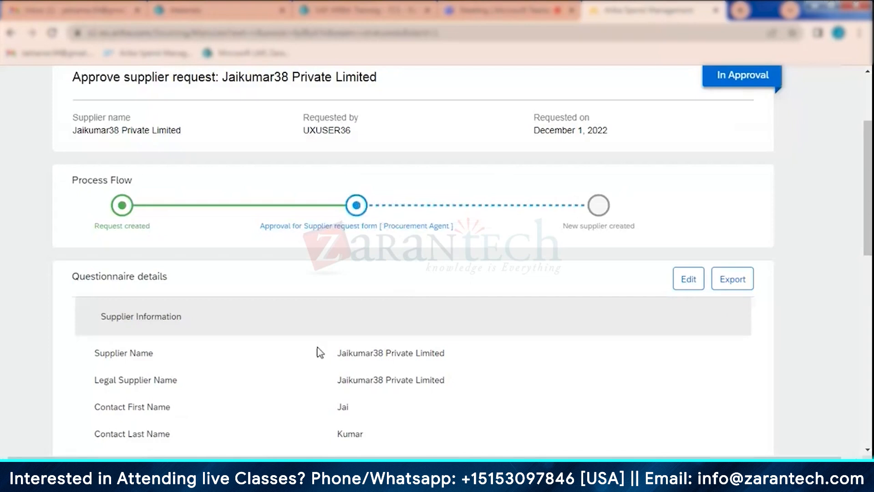
scroll(321, 352, up, 3)
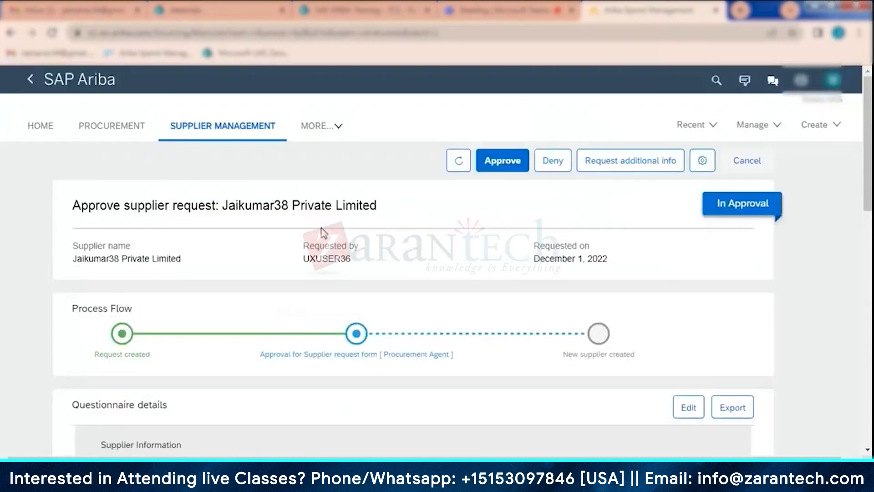
click(503, 161)
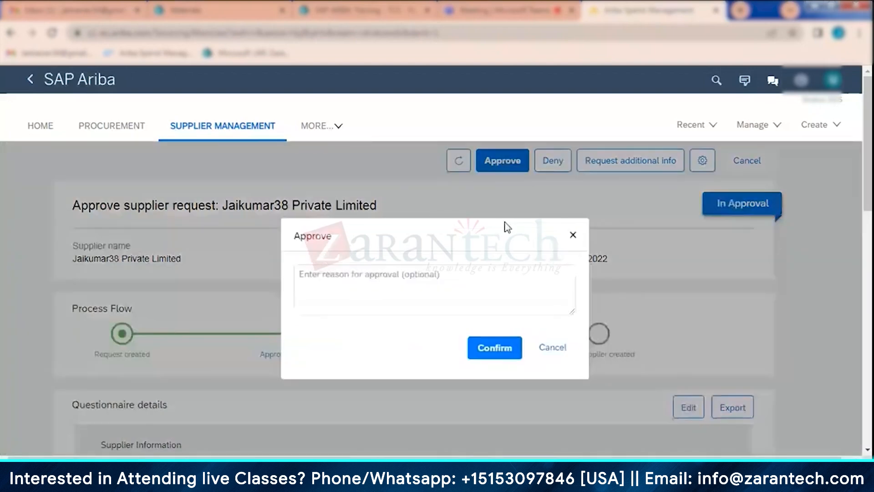
click(551, 349)
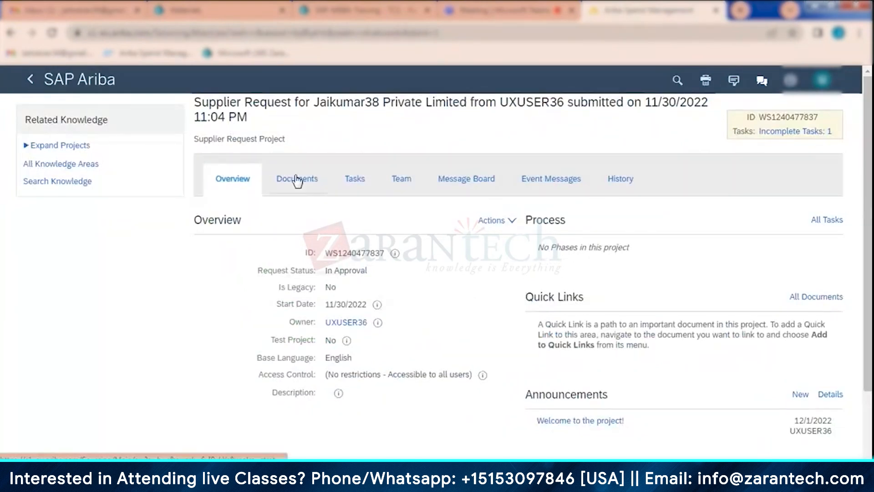
- Examine the documents, available document actions and tasks of the Jaikumar38 Private Limited supplier request project
click(297, 181)
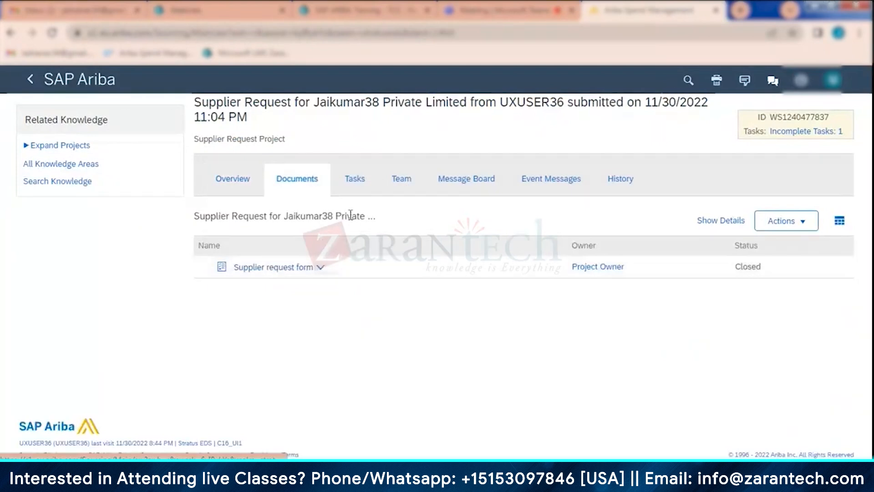
click(357, 183)
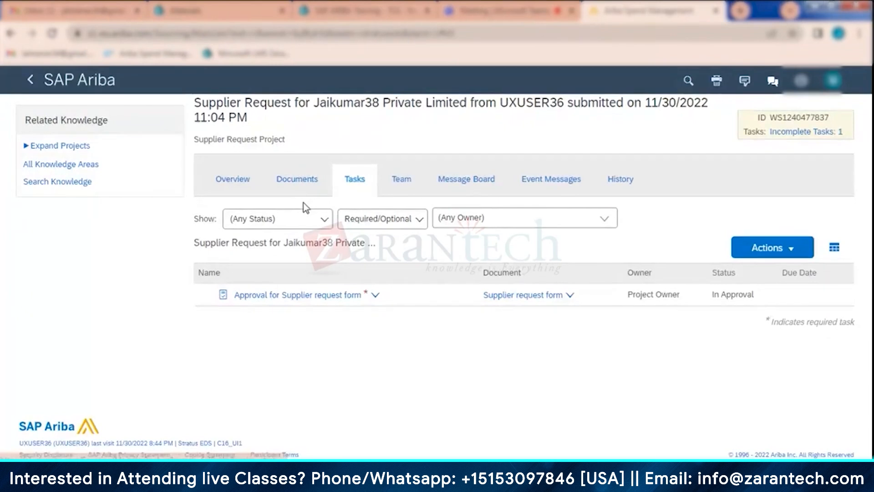
click(298, 179)
click(779, 223)
click(671, 302)
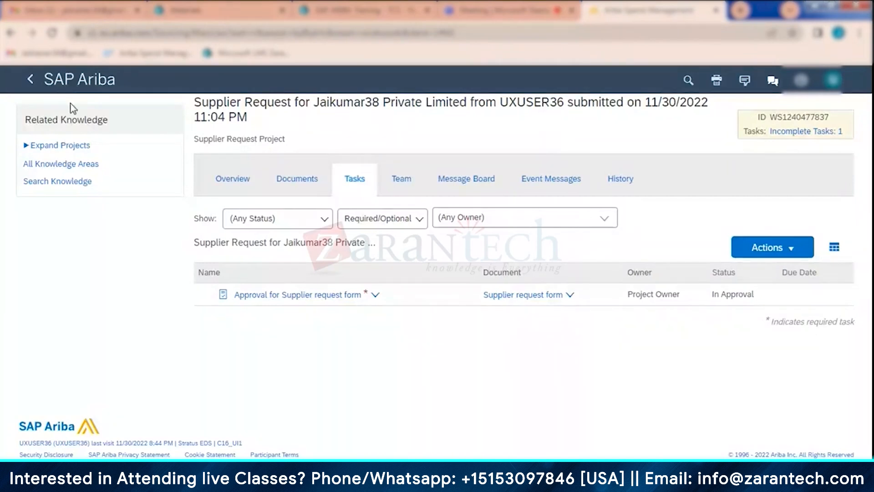
- Reopen the Jaikumar38 Private Limited request from Supplier Management and approve it with the reason "ok looks good"
click(73, 81)
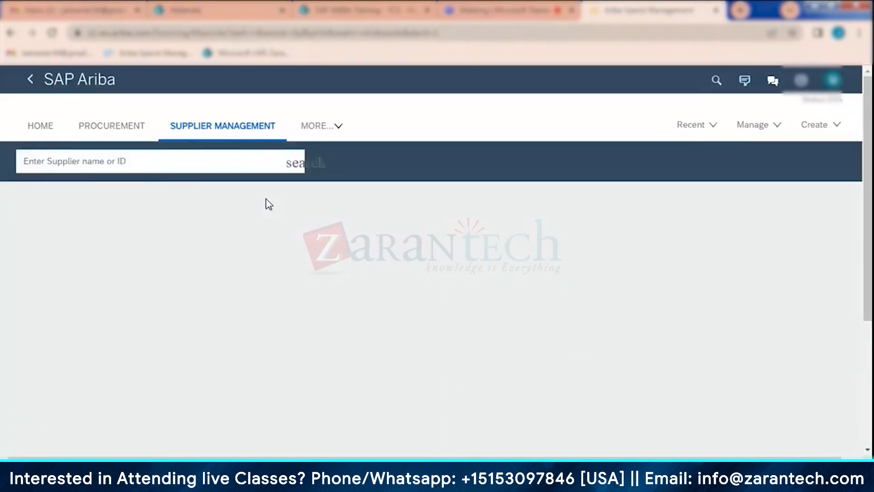
click(610, 378)
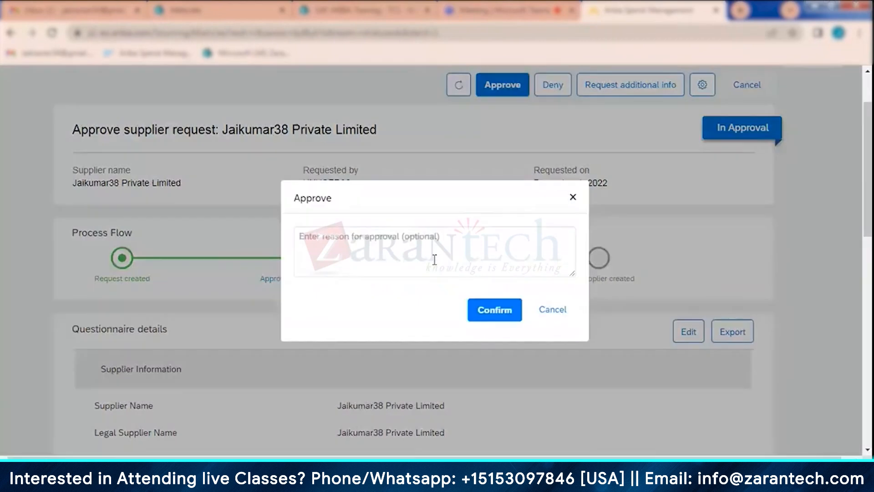
click(428, 258)
text(ok looks )
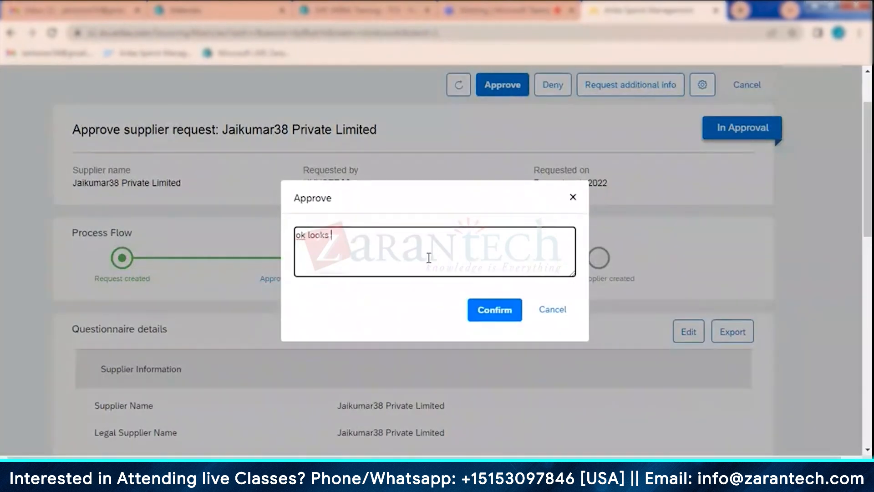
text(good)
click(510, 313)
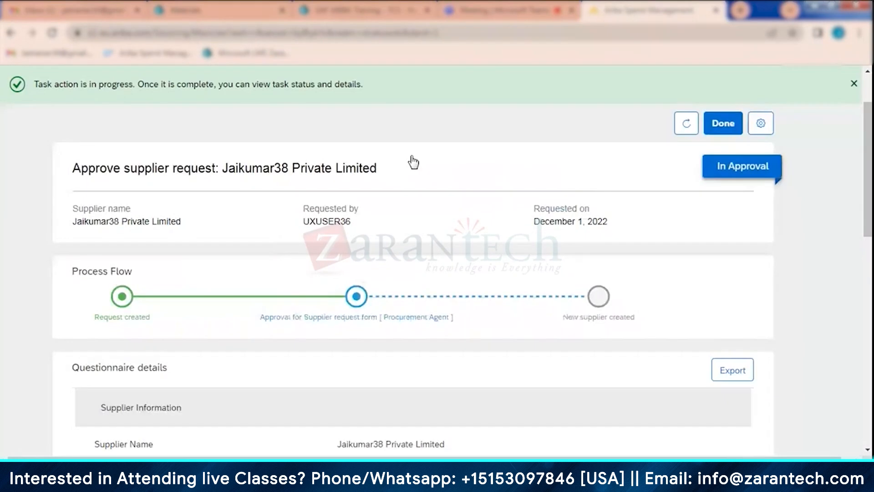
- Refresh the supplier request's status and look over its process flow and comments
click(685, 127)
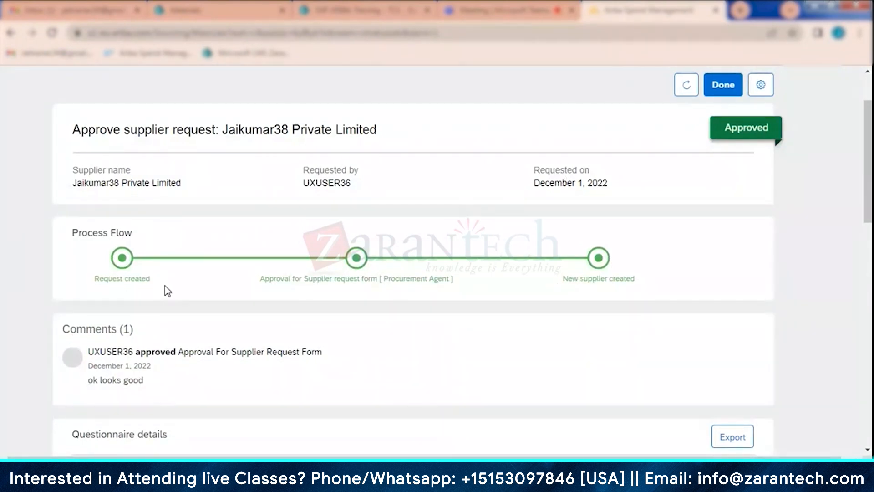
scroll(104, 199, down, 3)
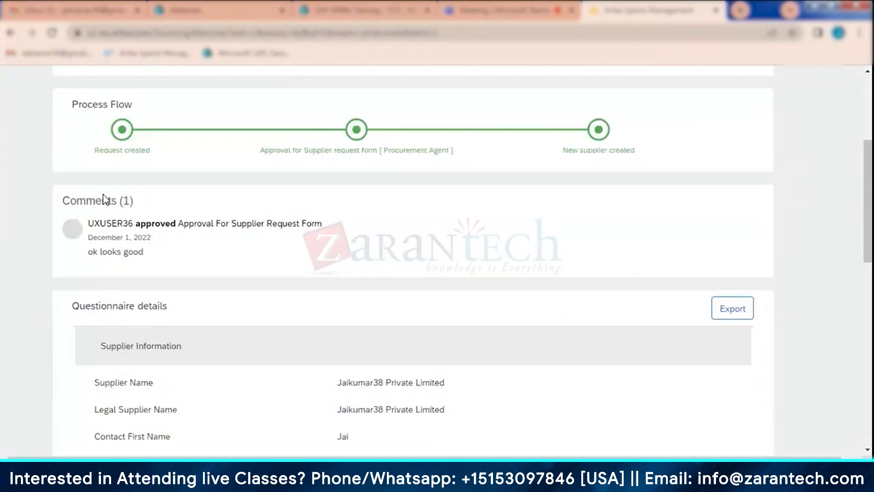
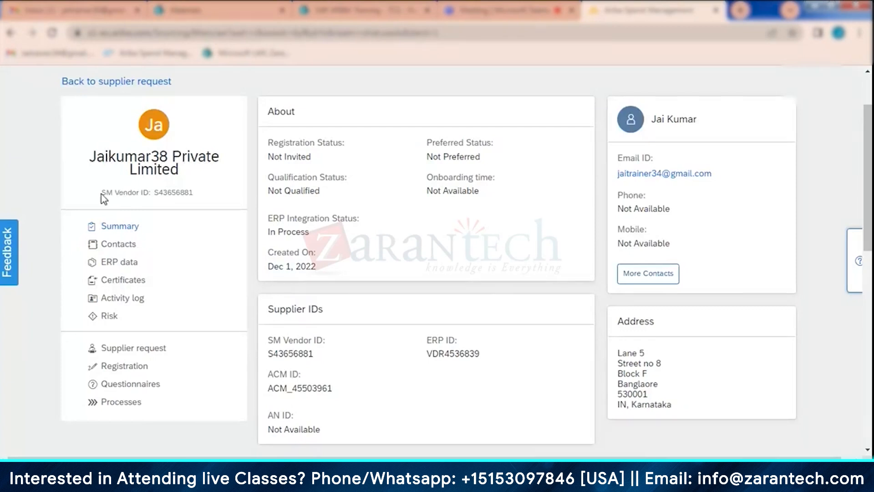
- Examine the SM Vendor ID and the registration status on the Jaikumar38 Private Limited supplier profile
drag(102, 192, 185, 201)
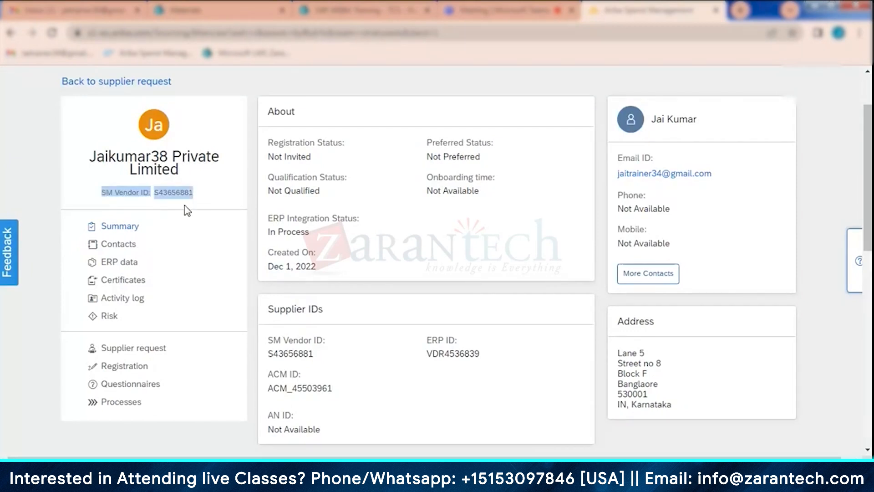
click(139, 211)
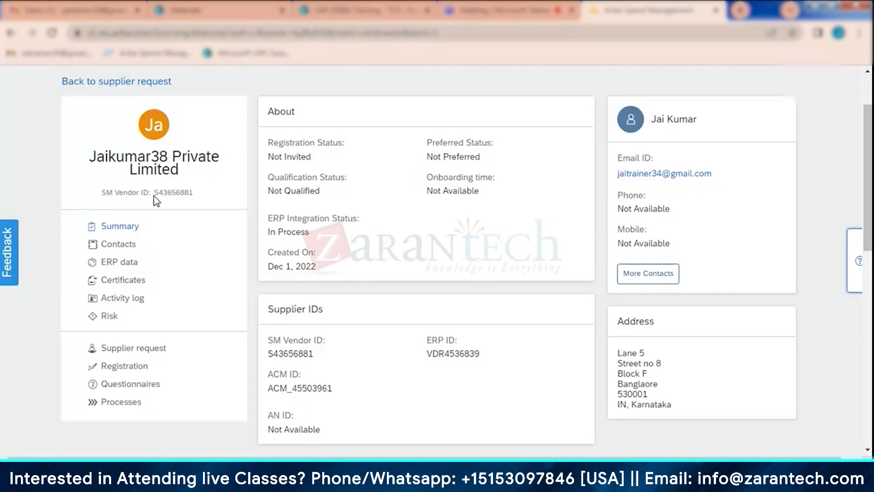
drag(154, 196, 200, 197)
click(208, 201)
drag(193, 194, 155, 196)
click(147, 190)
drag(269, 140, 344, 141)
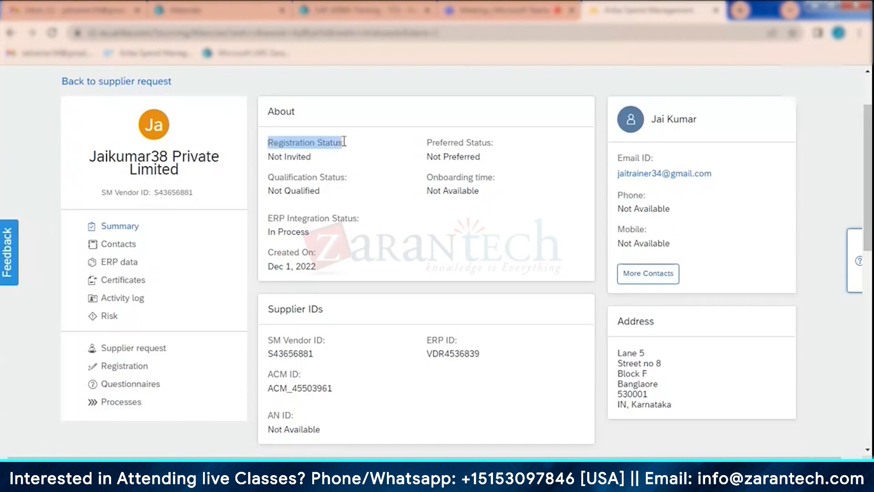
click(321, 156)
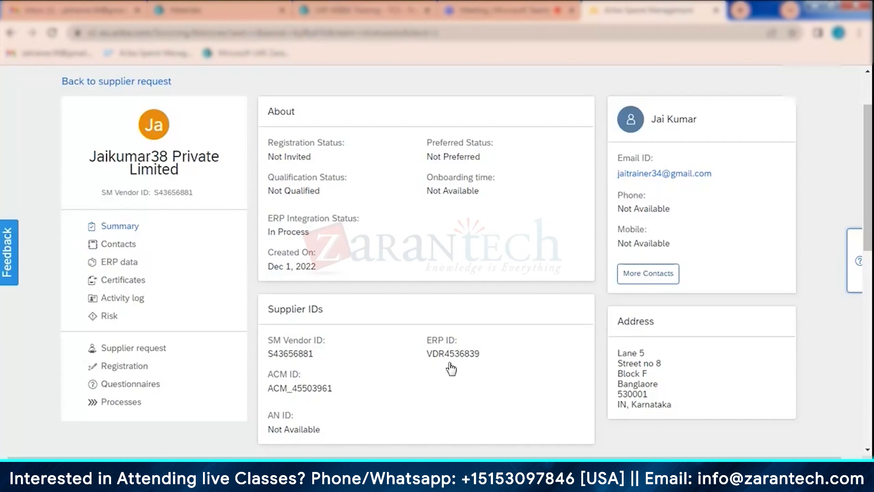
- Open the Suppliers page of Supplier Manager in Core Administration and search common suppliers without any name filter
scroll(465, 355, up, 2)
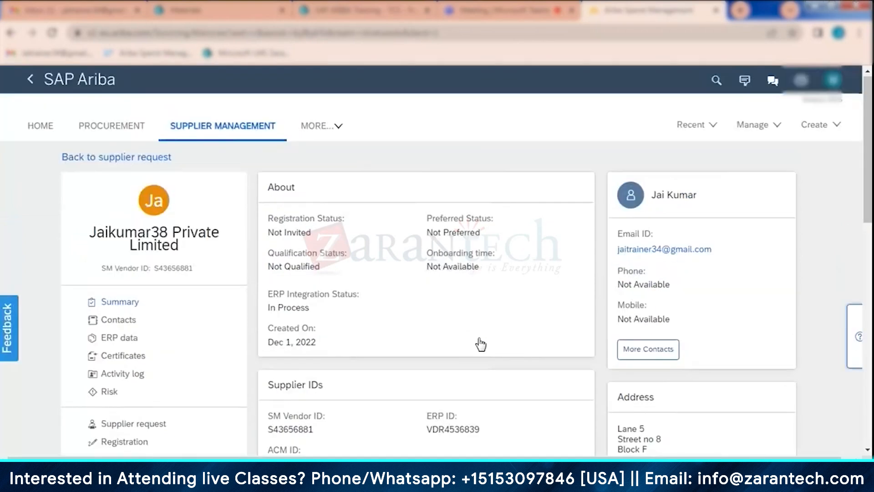
click(775, 128)
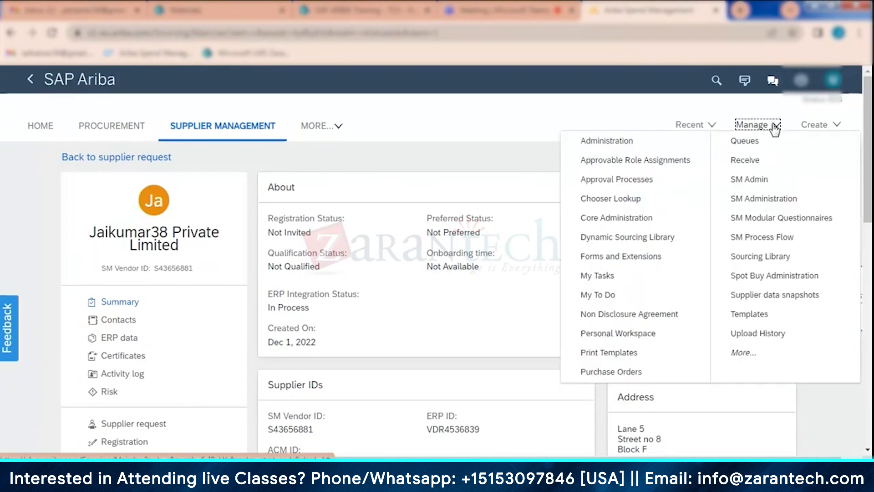
click(642, 220)
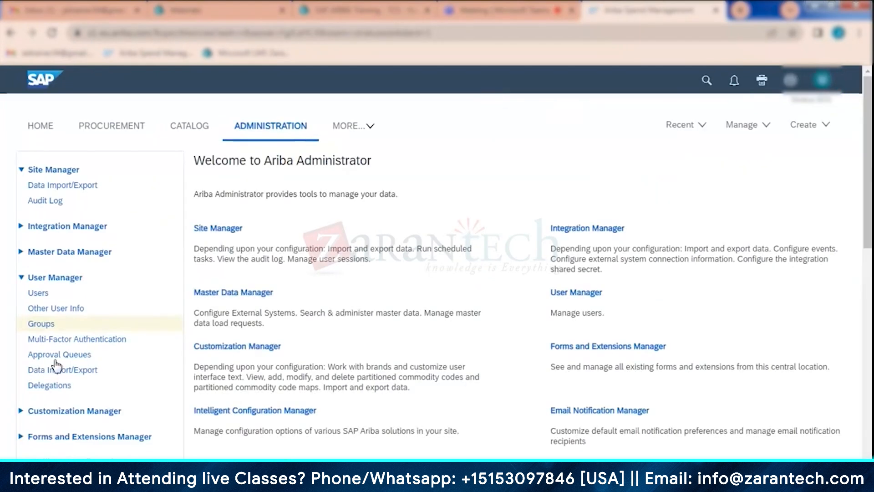
scroll(56, 364, down, 7)
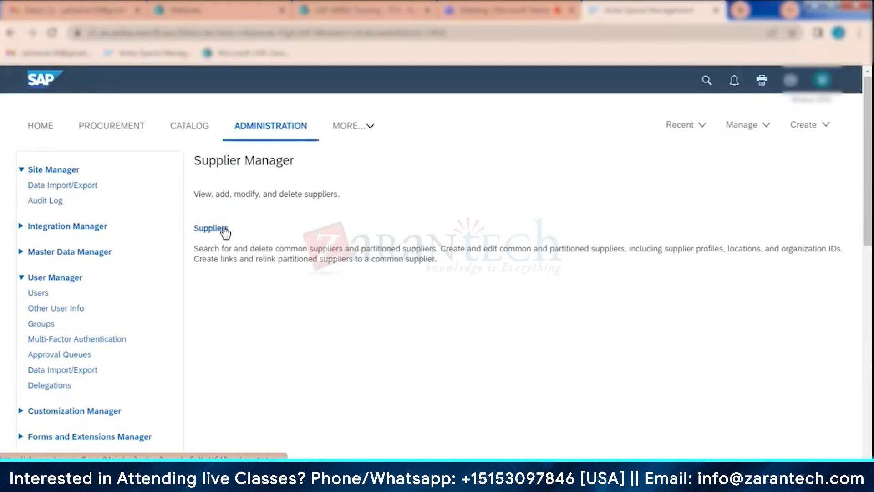
click(224, 230)
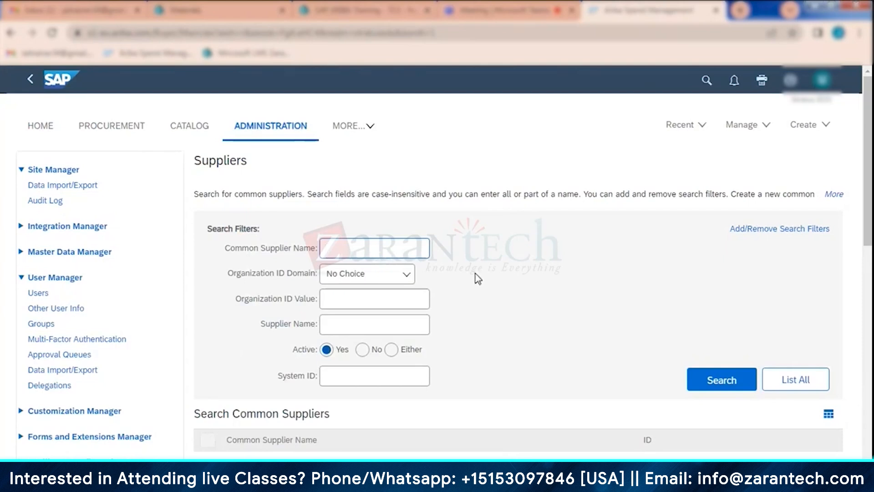
scroll(478, 278, down, 1)
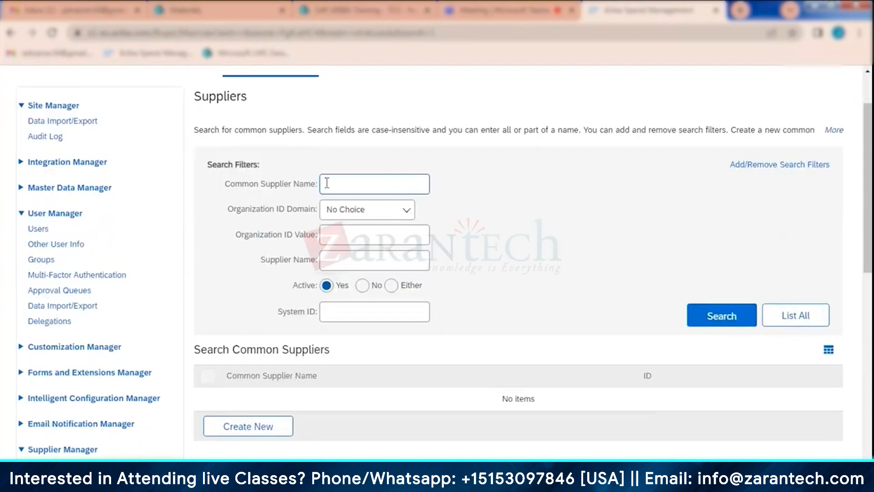
click(720, 319)
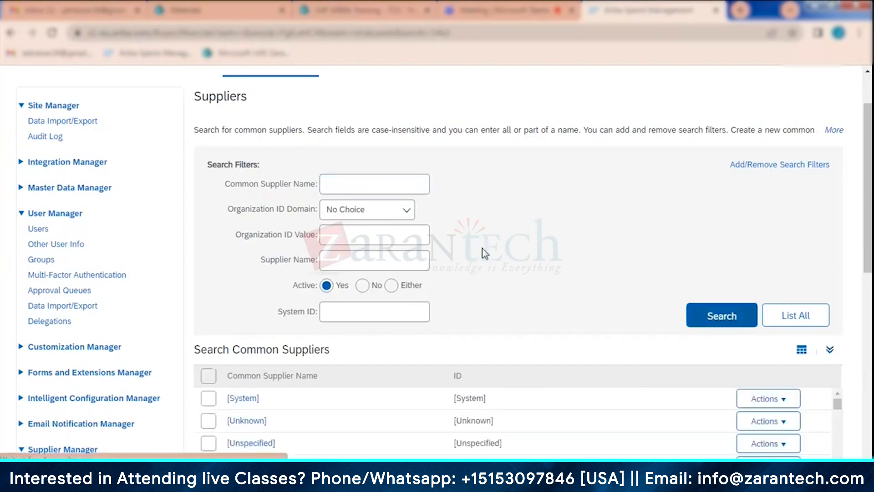
- Expand the common suppliers table and browse the supplier names and their IDs through the entries starting with S
scroll(483, 247, down, 5)
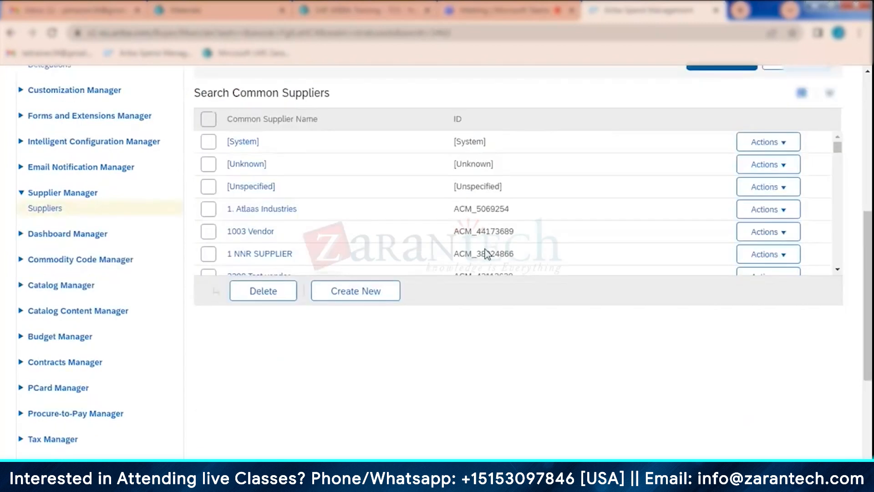
click(828, 96)
drag(839, 143, 832, 345)
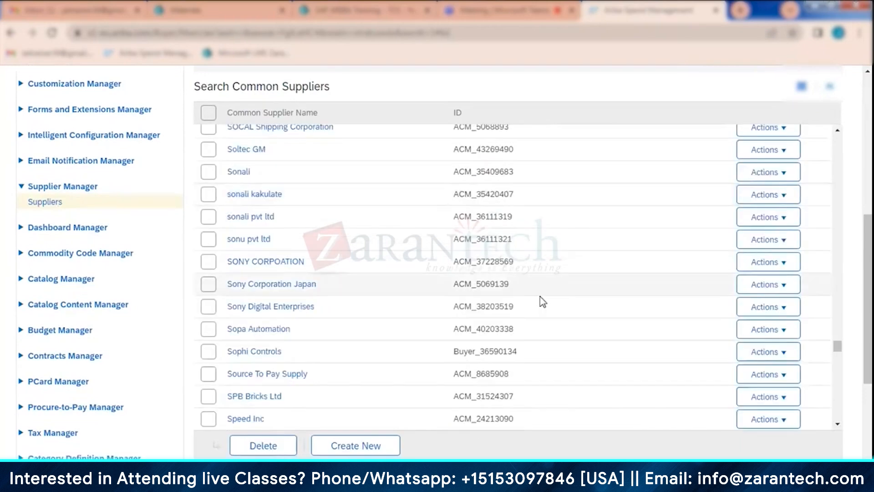
scroll(519, 336, down, 15)
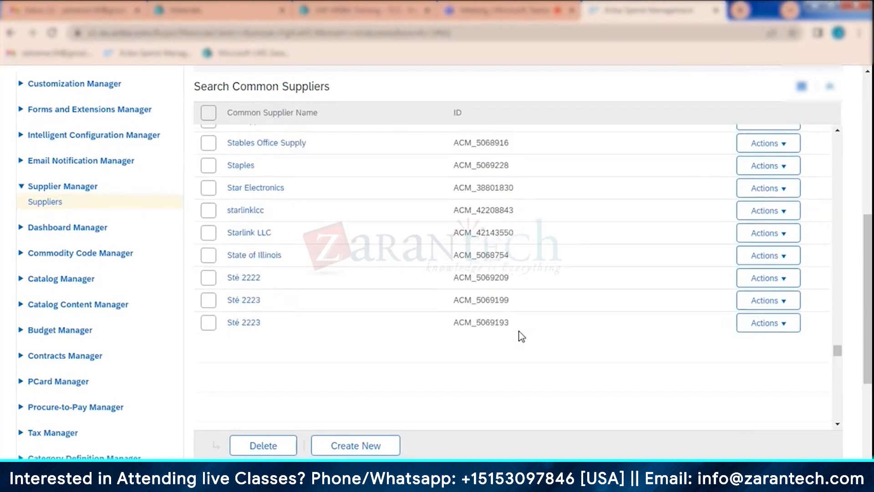
scroll(521, 328, down, 5)
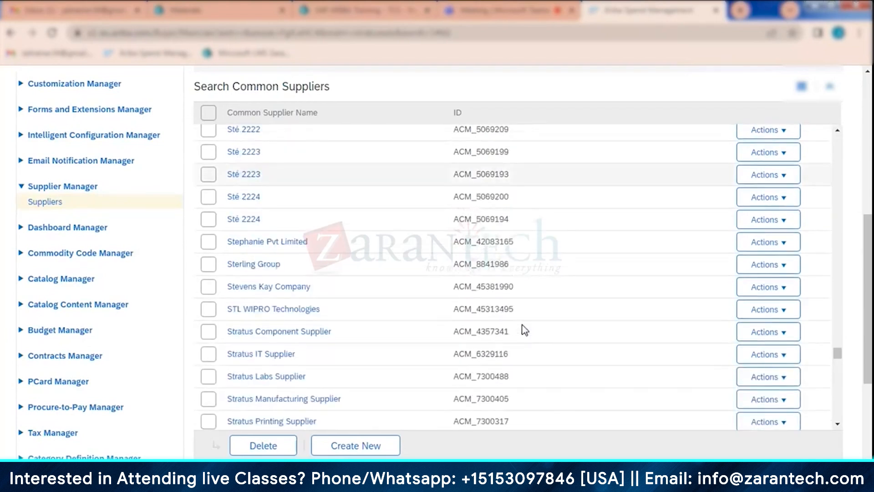
scroll(523, 329, down, 5)
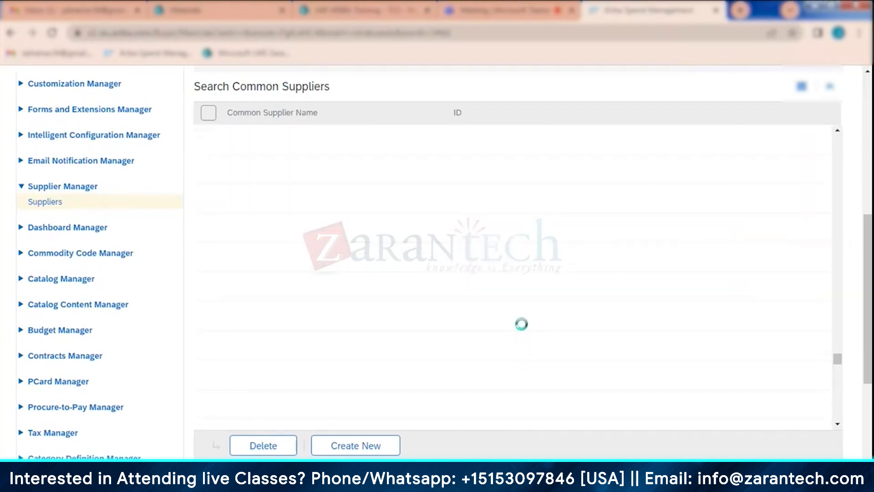
scroll(524, 329, down, 10)
scroll(523, 329, down, 7)
scroll(524, 330, down, 7)
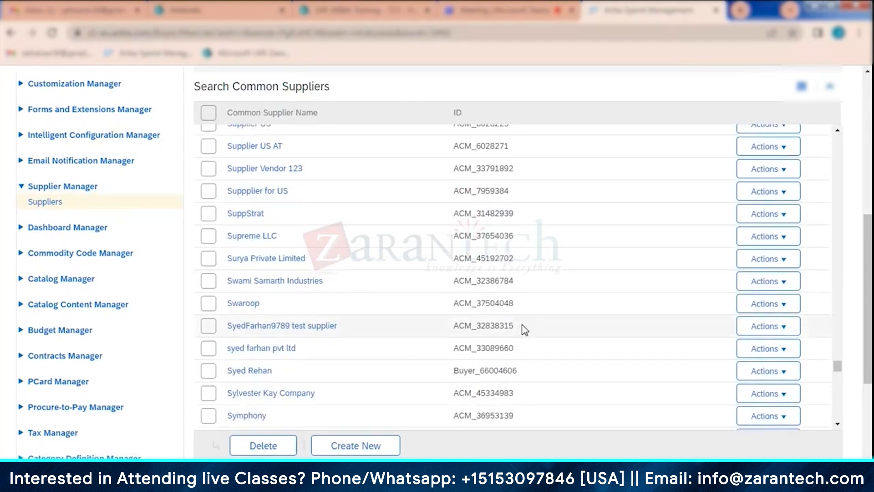
scroll(525, 329, down, 8)
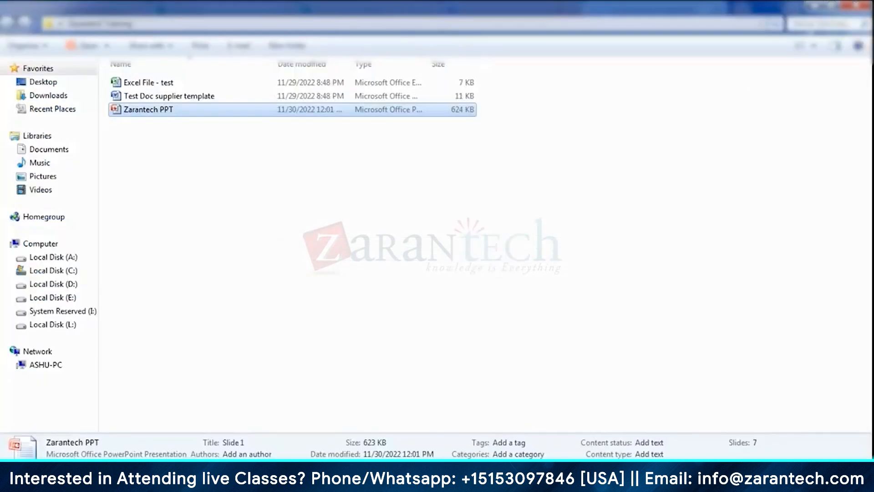
- Switch to Windows Explorer, search the Downloads folder for "supplier" and open the SuppliersExport (2) file in Excel
click(27, 95)
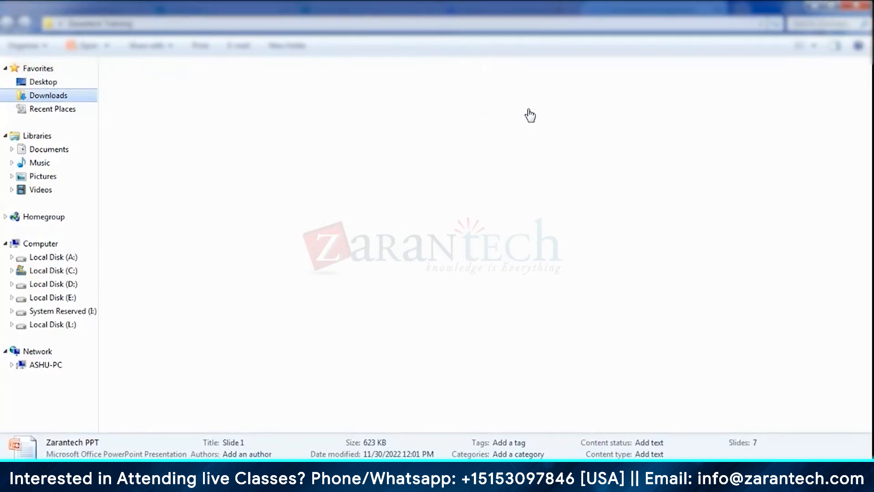
click(814, 23)
text(supplier)
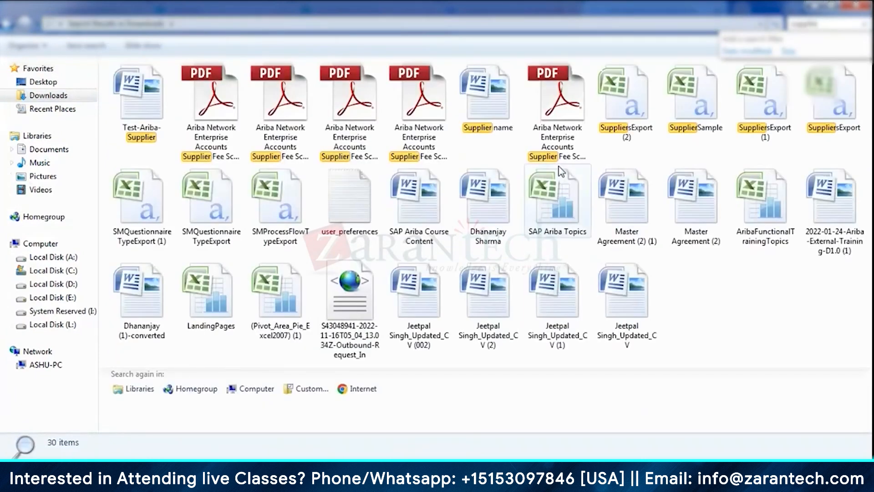
double_click(642, 109)
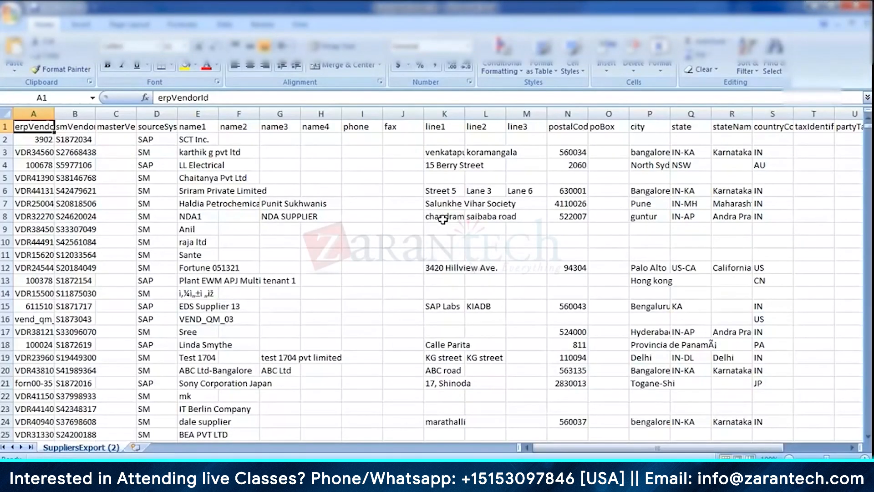
- Auto-fit the width of all columns in the SuppliersExport (2) sheet and select the smVendorId header
click(5, 111)
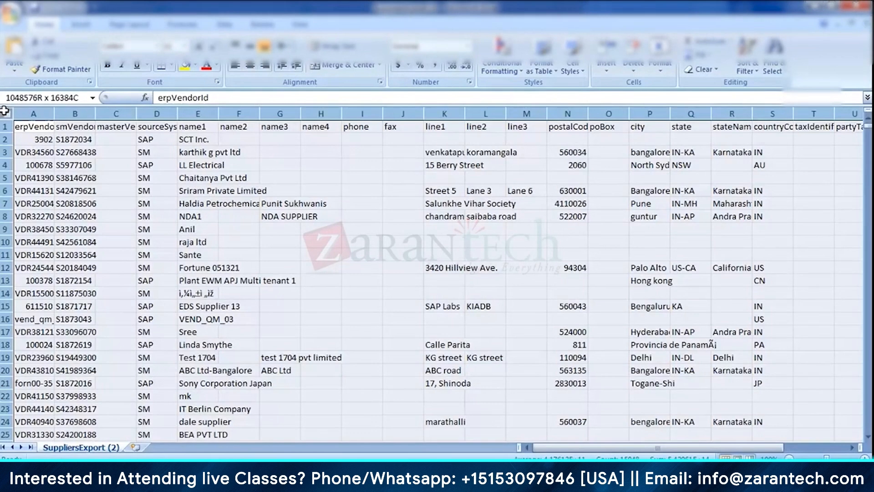
double_click(137, 113)
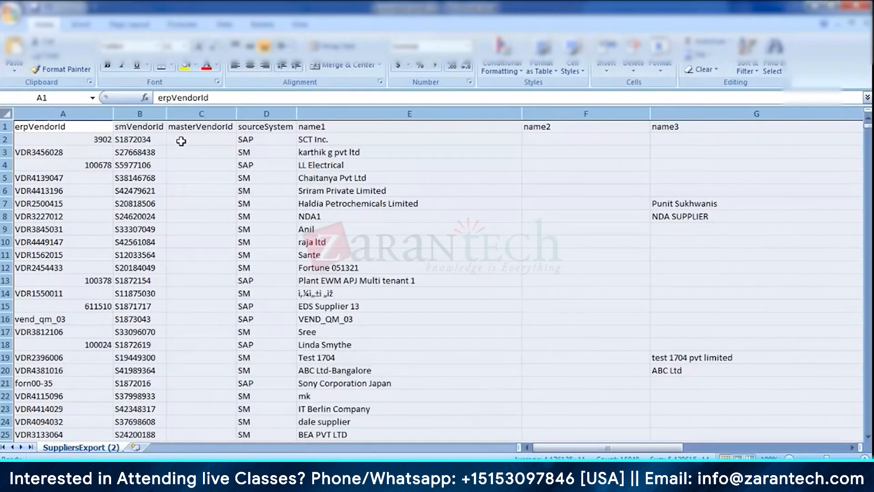
click(155, 126)
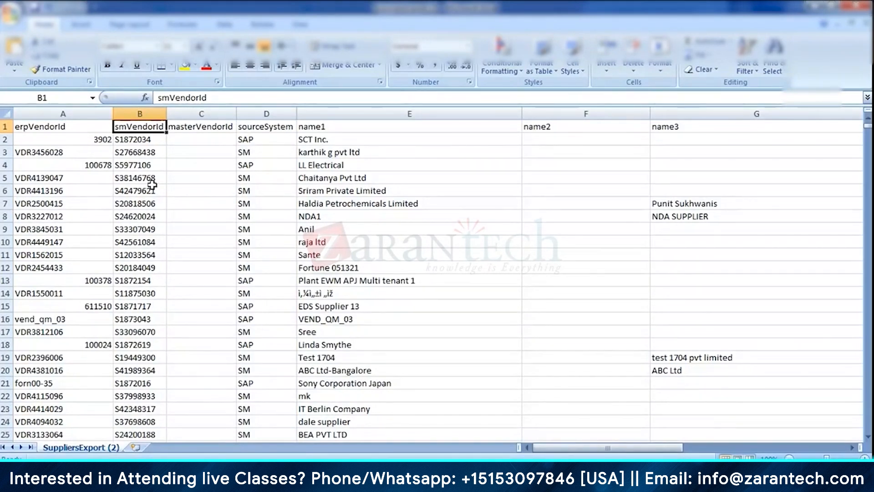
- Examine the erpVendorId and sourceSystem columns, comparing the SAP and SM source entries in rows 2 and 3
click(44, 124)
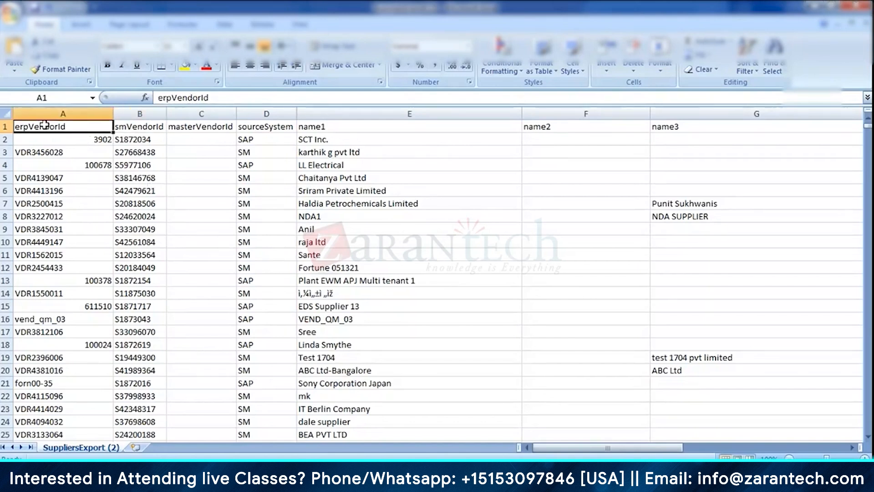
click(40, 154)
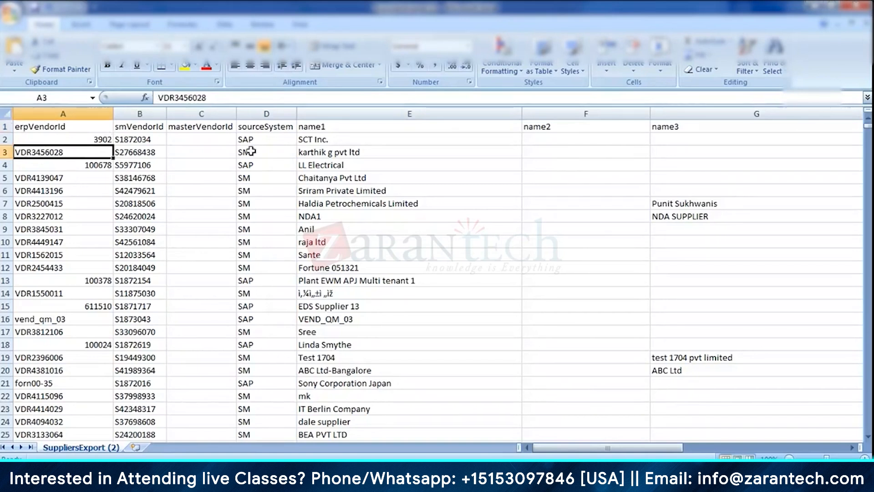
click(264, 151)
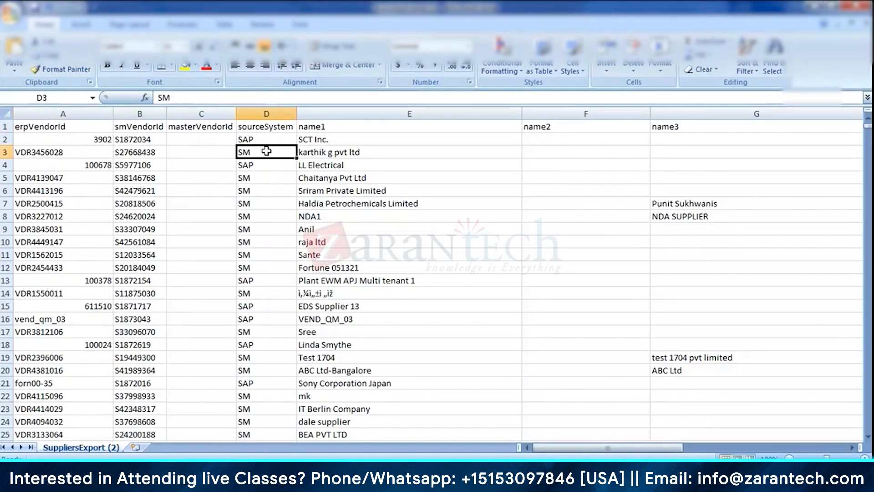
click(4, 126)
click(269, 126)
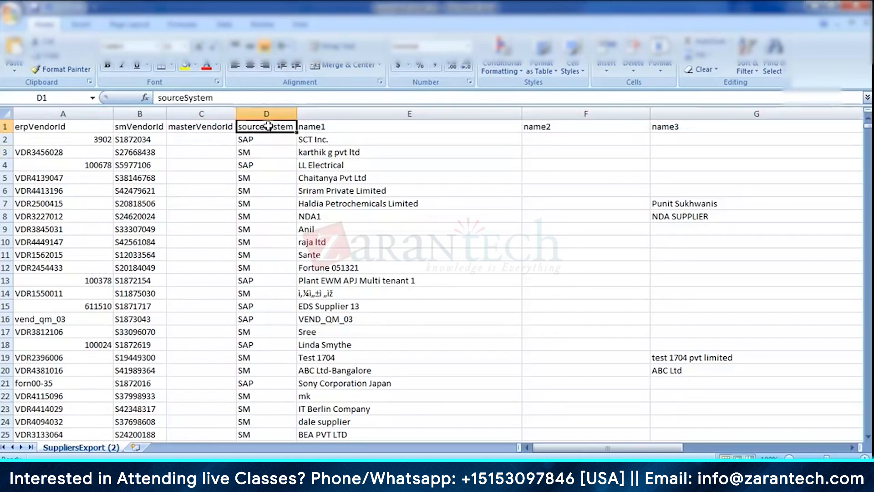
click(265, 152)
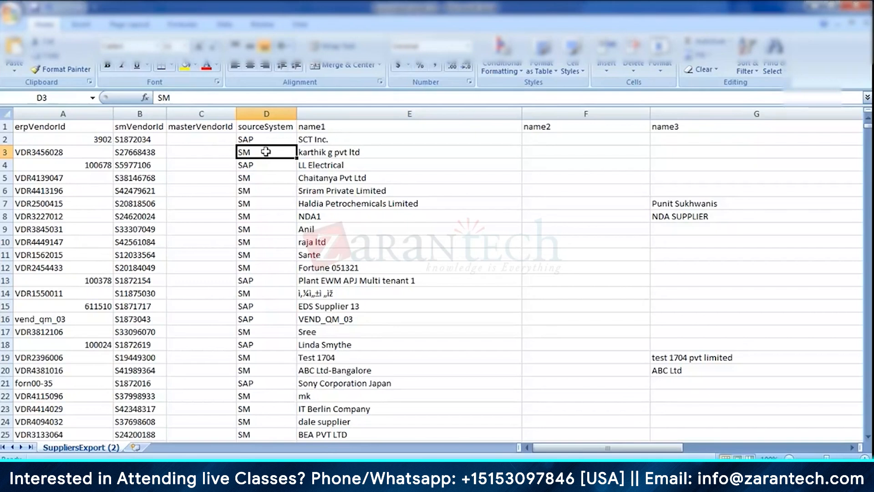
click(246, 137)
click(261, 151)
click(252, 139)
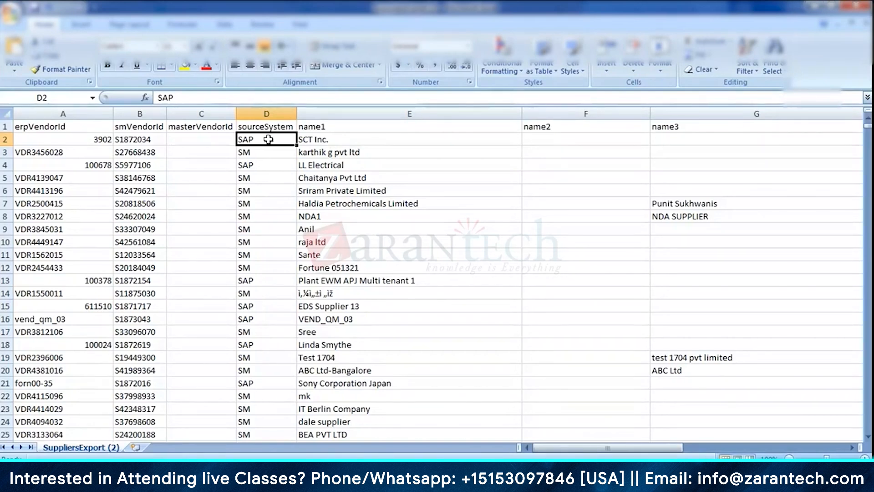
- Compare the ERP vendor ID formats in rows 2 to 4 and check row 4's source system
click(75, 142)
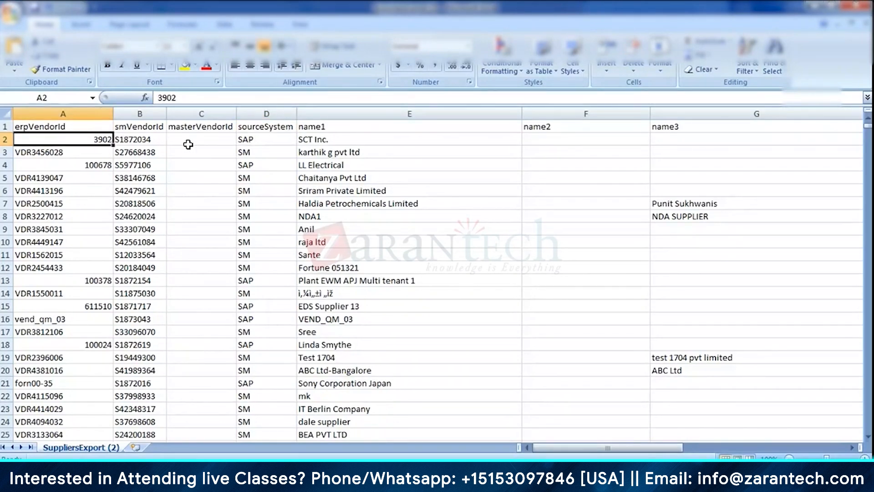
click(42, 149)
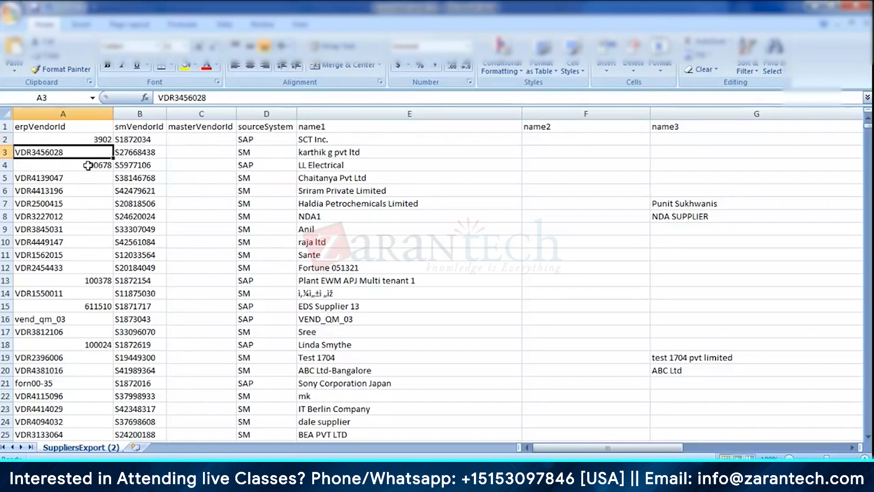
click(84, 141)
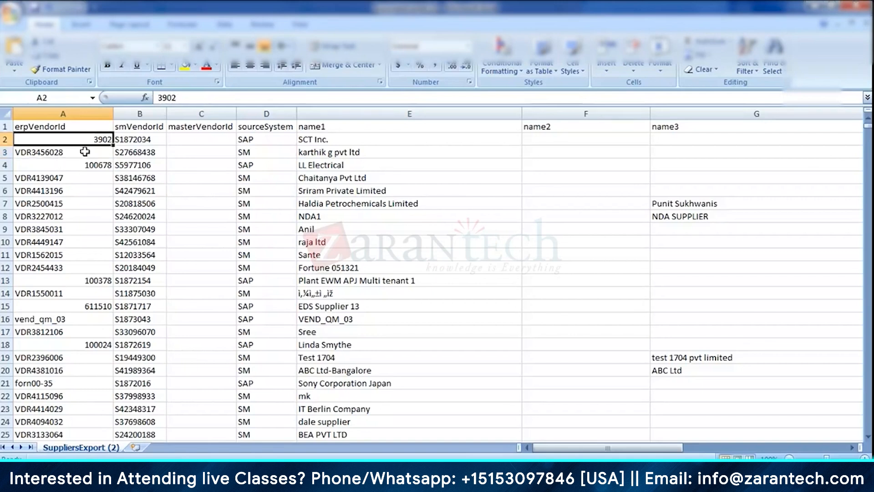
click(62, 164)
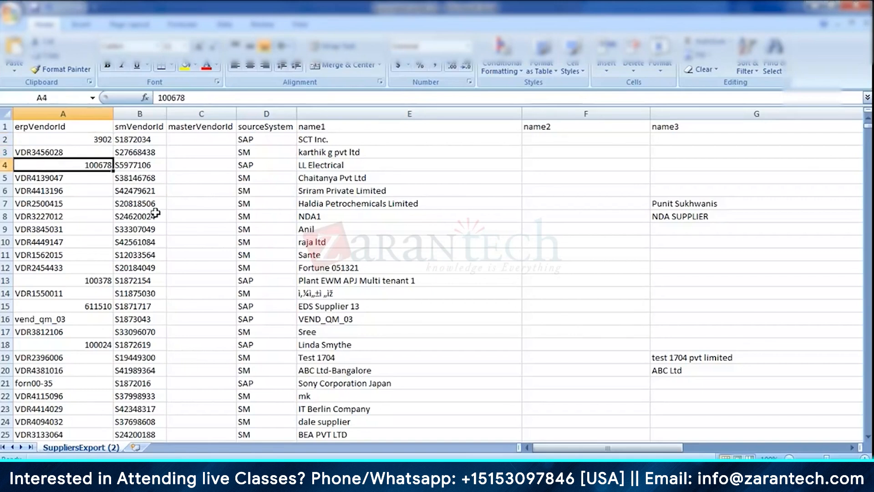
click(257, 166)
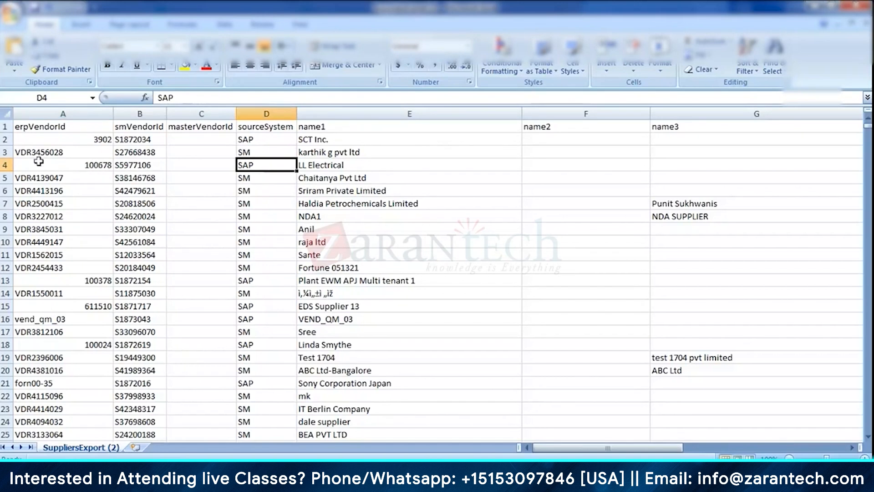
- Compare the numeric and VDR-prefixed formats in the erpVendorId column across rows 2 to 4
click(100, 163)
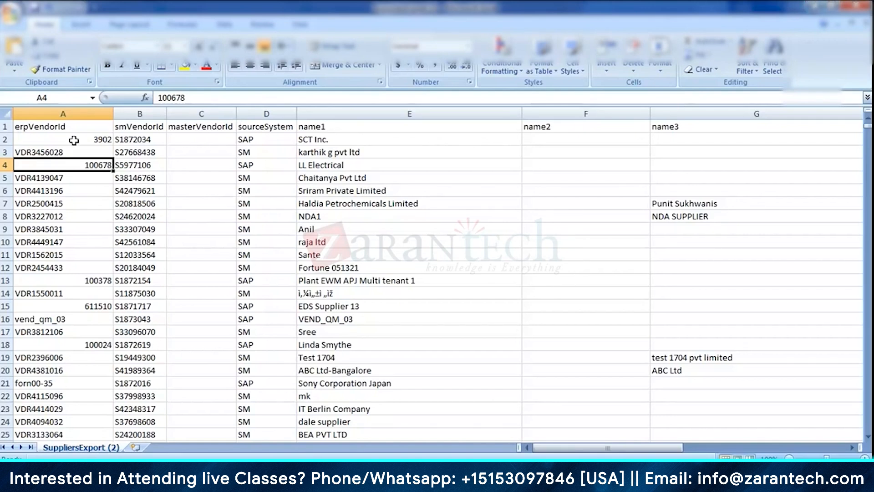
click(74, 141)
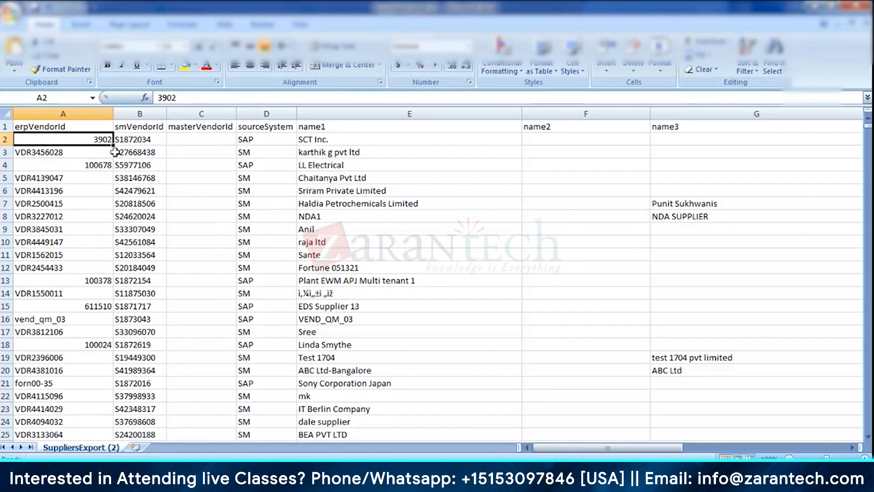
click(57, 154)
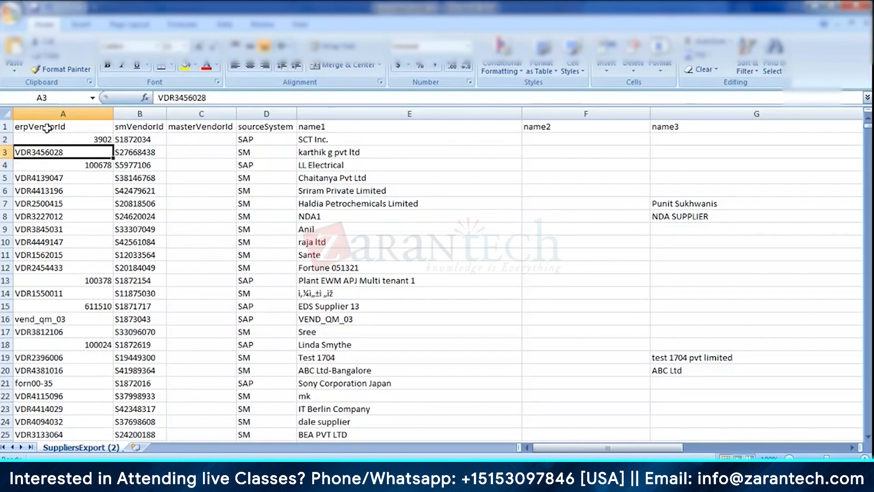
click(47, 136)
click(55, 152)
click(62, 139)
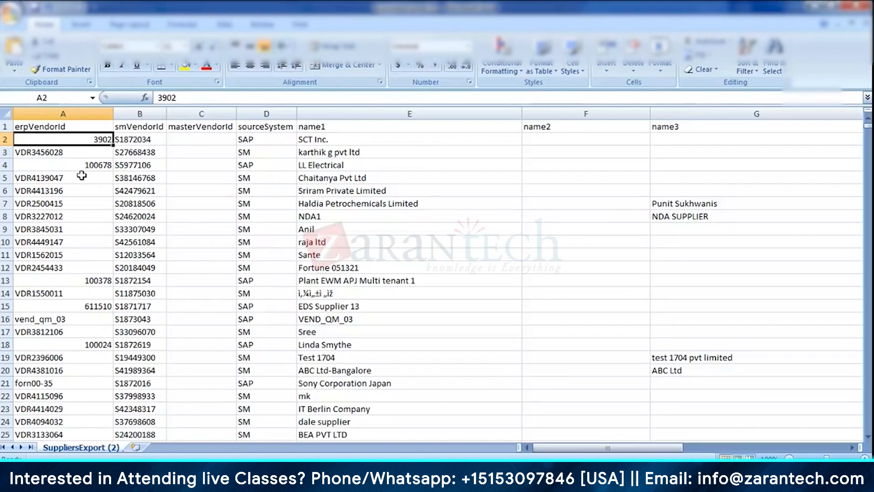
- Switch to SAP Ariba in the browser, open the Supplier Management dashboard and hide the screen-sharing notice
key(alt+Tab)
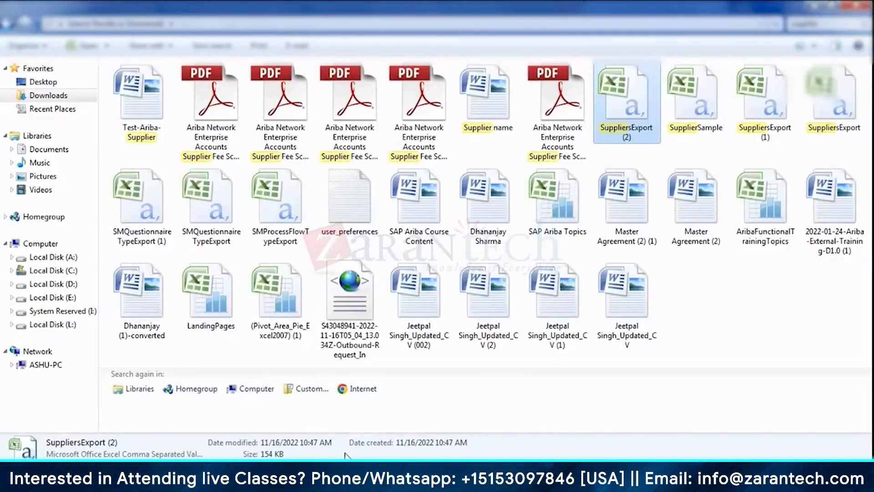
key(alt+Tab)
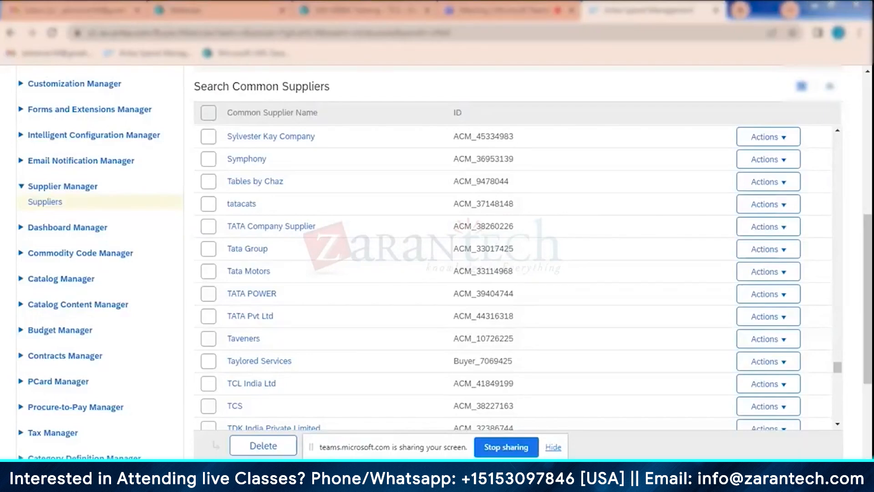
scroll(337, 233, up, 5)
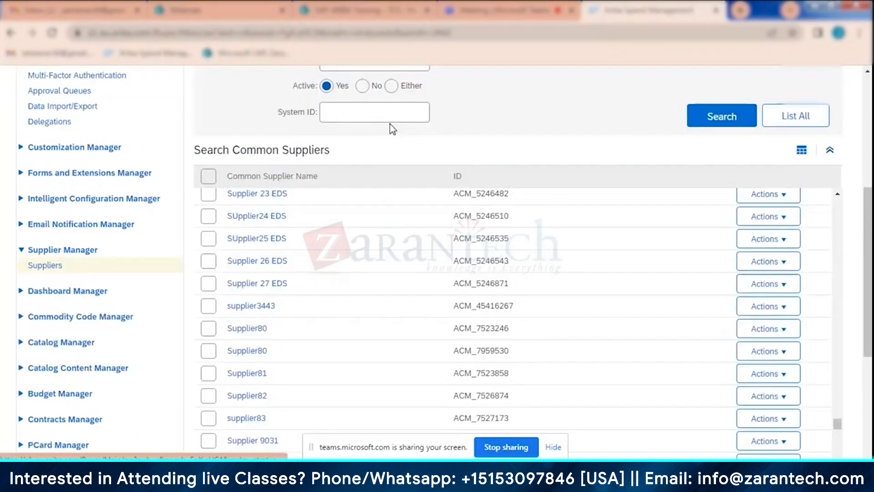
scroll(405, 182, up, 5)
click(360, 126)
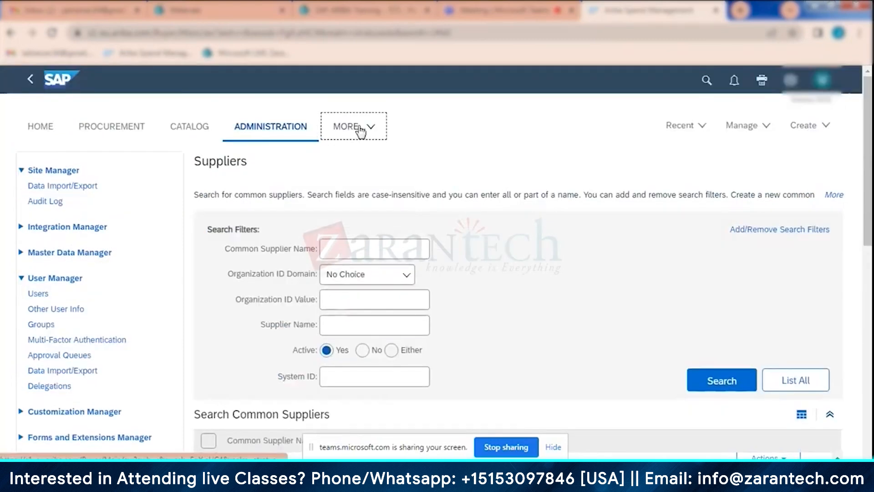
click(377, 362)
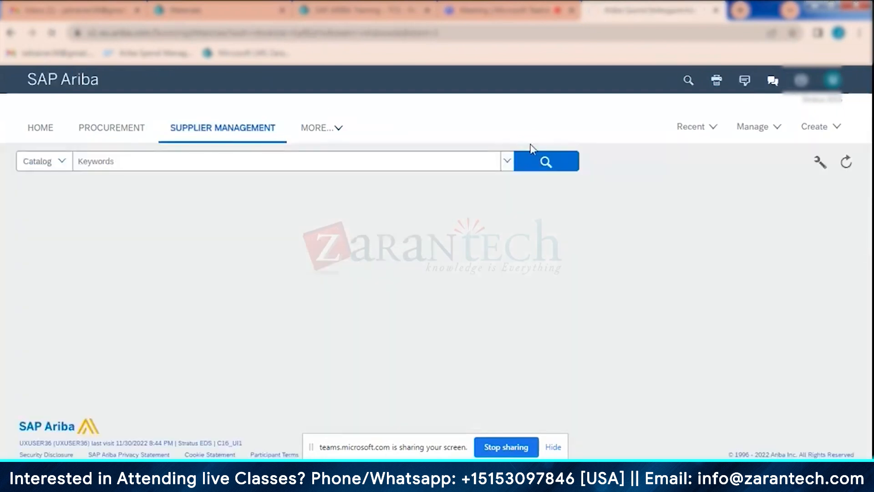
click(553, 449)
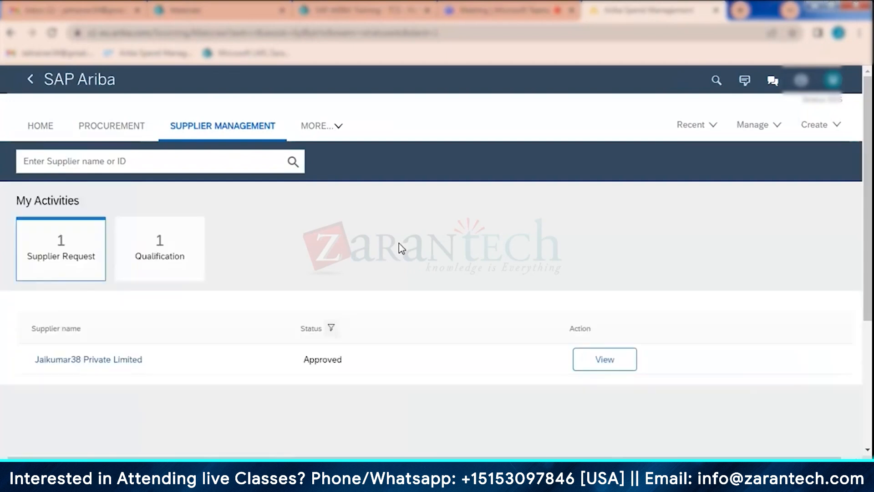
- Open the supplier profile from the approved Jaikumar38 Private Limited request and highlight the SM Vendor ID label
click(611, 361)
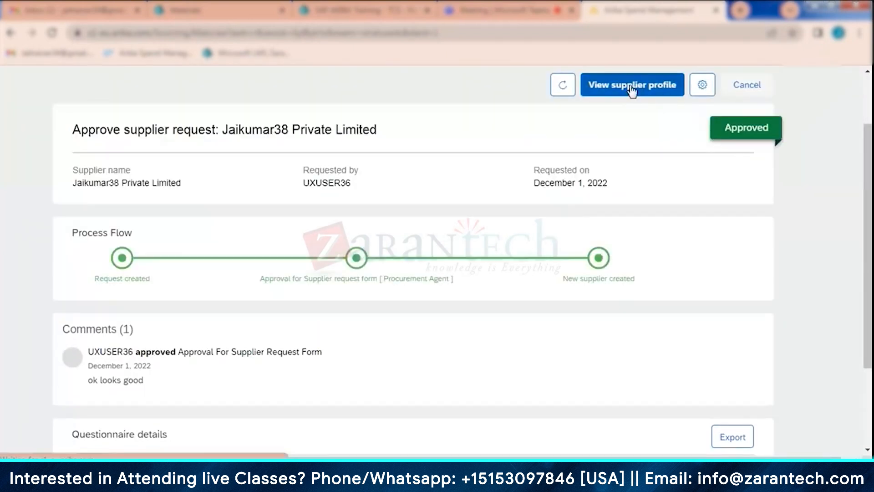
click(632, 87)
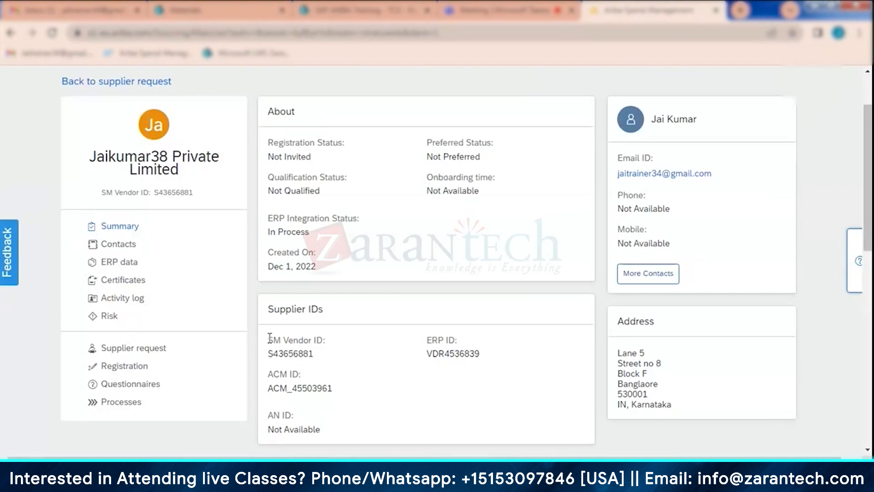
drag(270, 338, 325, 341)
- Switch to the PowerPoint presentation and start editing the bulleted list on slide 5 at the "Supplier Management" line
mouse_move(411, 483)
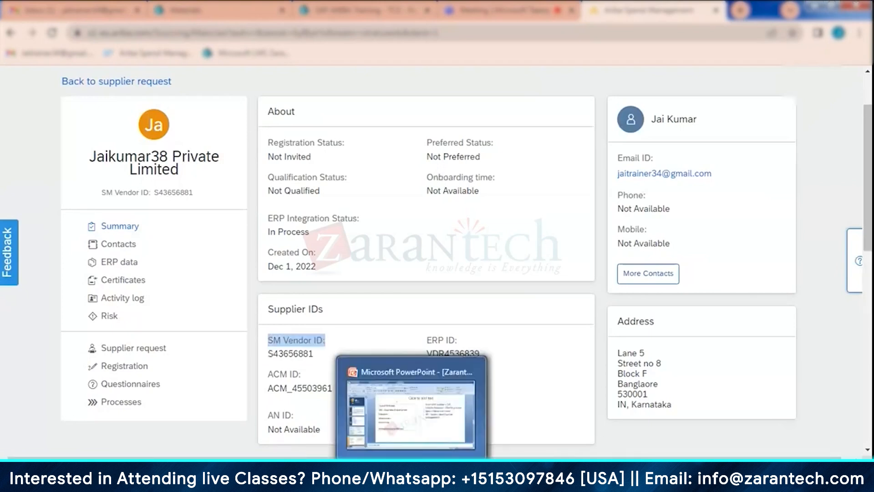
click(411, 412)
click(670, 256)
key(Left)
key(Left)
key(Left)
key(Left)
key(Left)
key(Left)
key(Left)
key(Return)
key(Return)
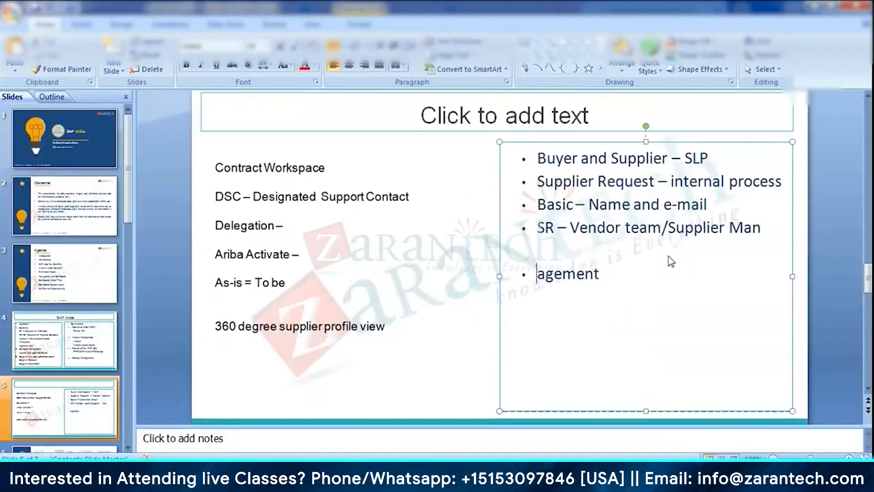
key(ctrl+z)
key(ctrl+z)
- Add a blank line after the "Supplier Management" bullet and a new bullet reading "SM – ERPID - VDR"
click(670, 256)
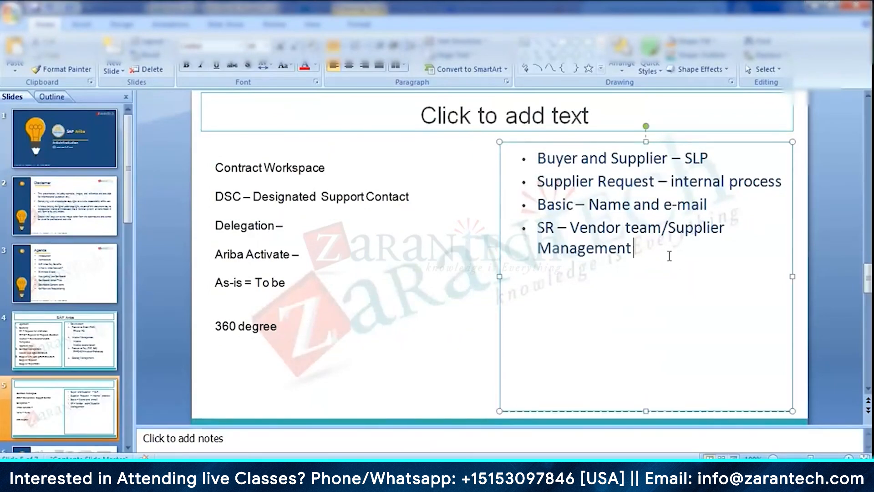
key(Return)
key(Return)
text(SM - ERPID)
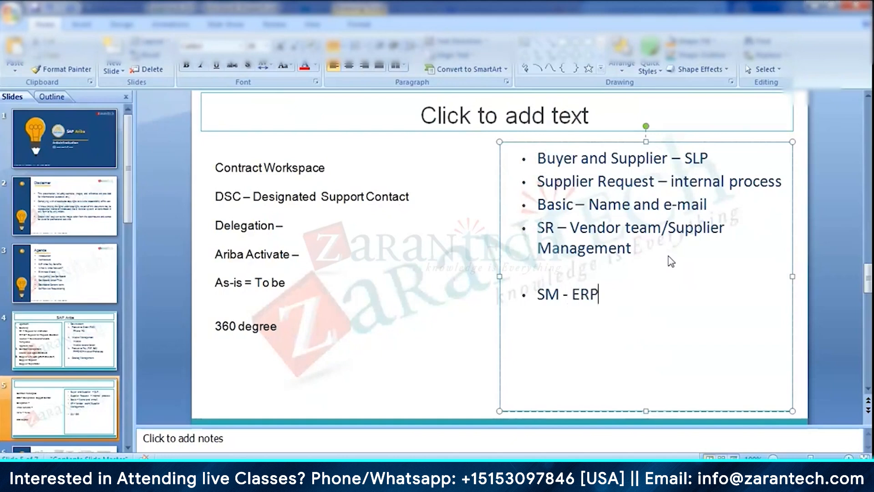
text( - VDR)
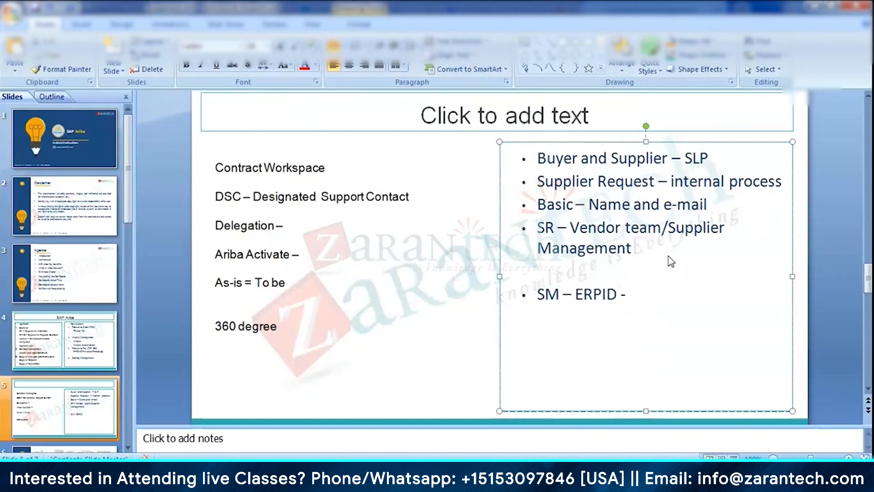
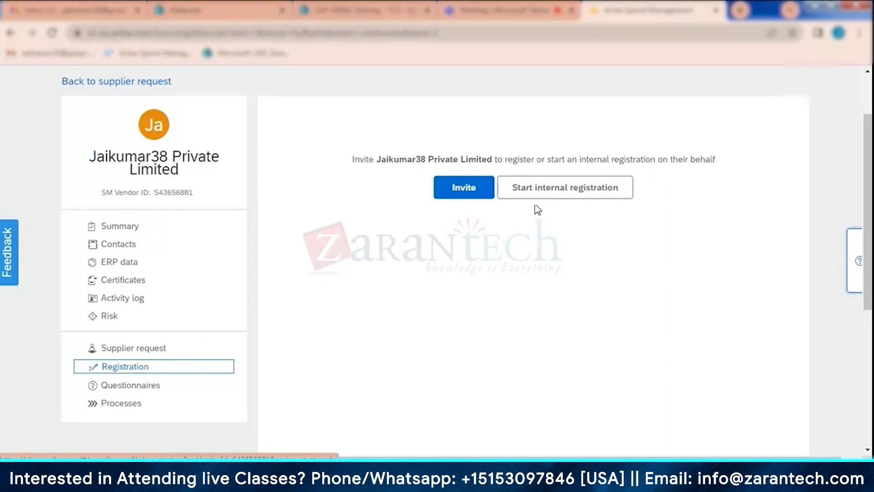
- Start a registration invitation for Jaikumar38 Private Limited and preview the Supplier registration questionnaire
click(464, 193)
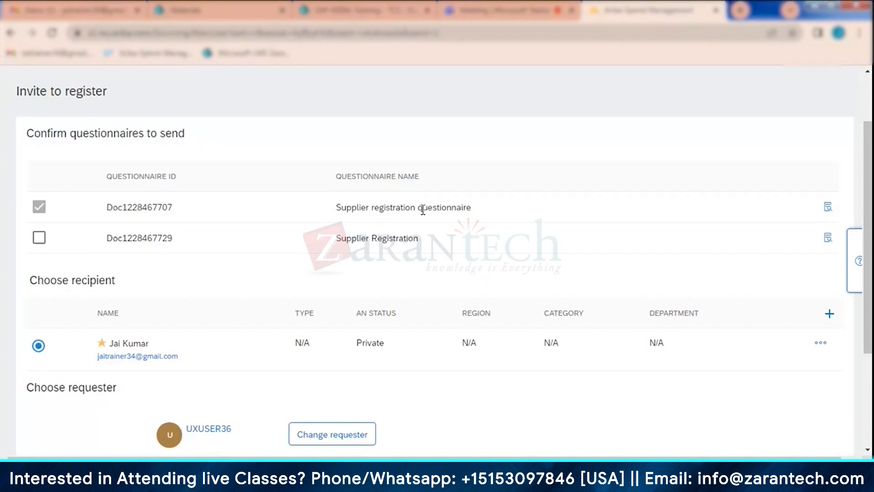
click(829, 207)
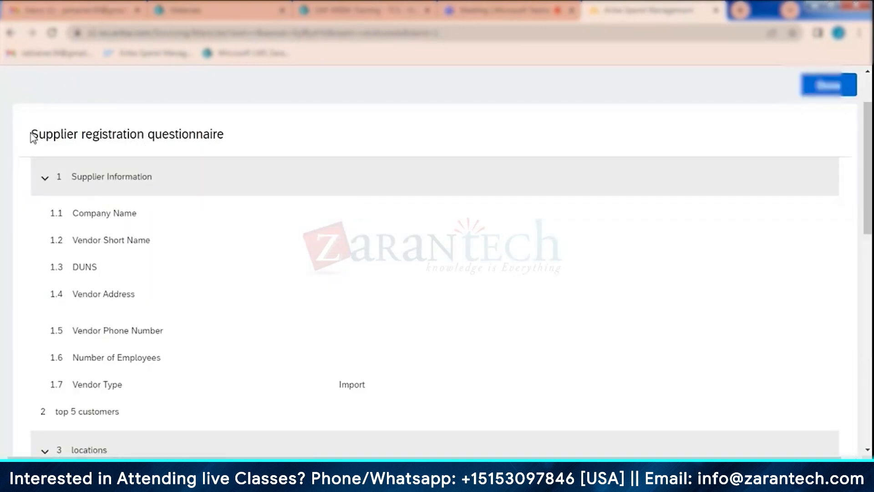
- Look through the whole Supplier registration questionnaire, from the Supplier Information section to the closing legacy questions
drag(28, 134, 145, 134)
click(185, 227)
scroll(186, 227, down, 3)
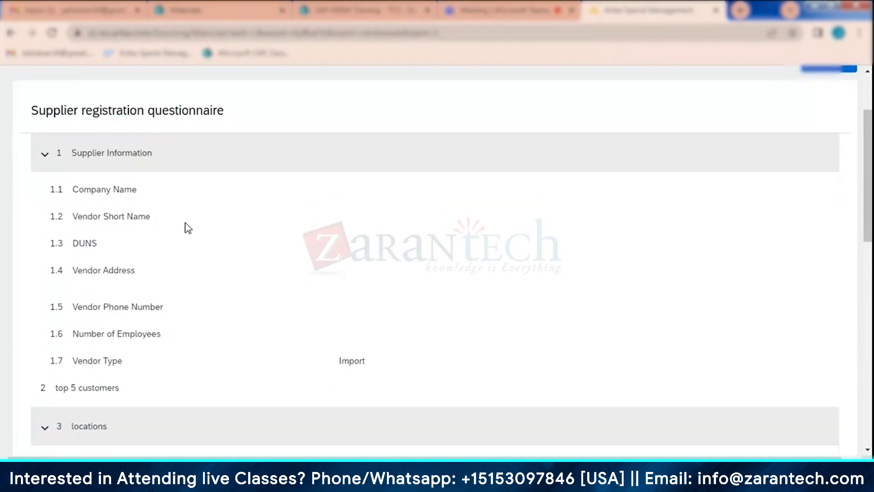
scroll(156, 224, down, 10)
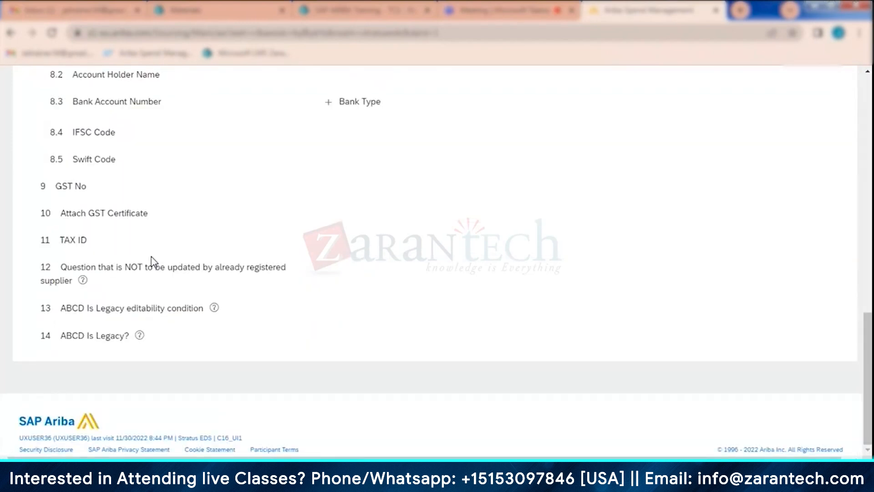
scroll(152, 262, up, 13)
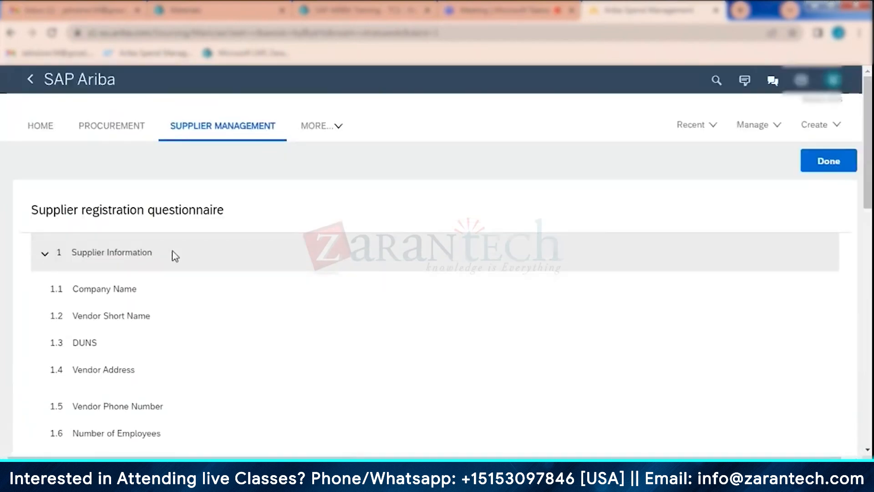
scroll(293, 305, down, 3)
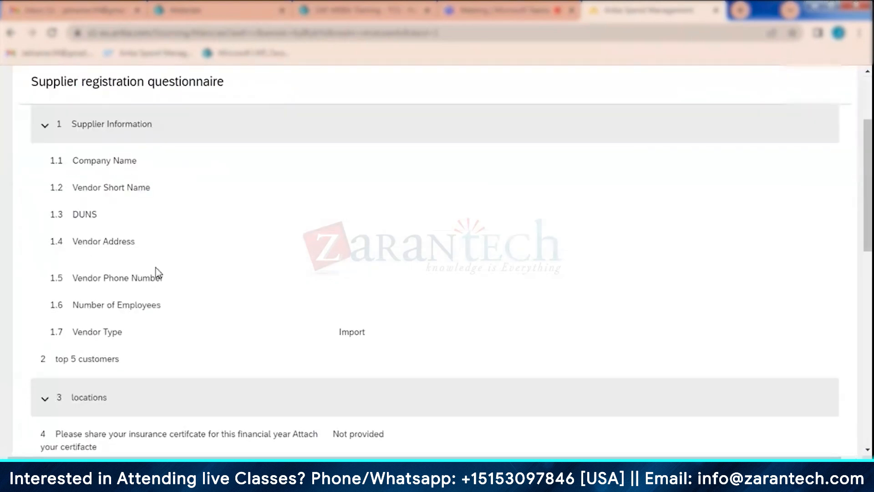
scroll(156, 273, down, 8)
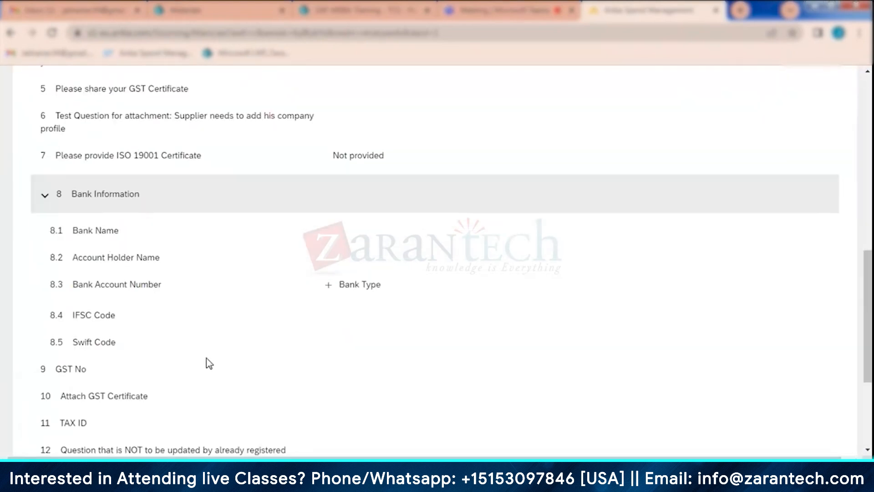
scroll(207, 363, up, 7)
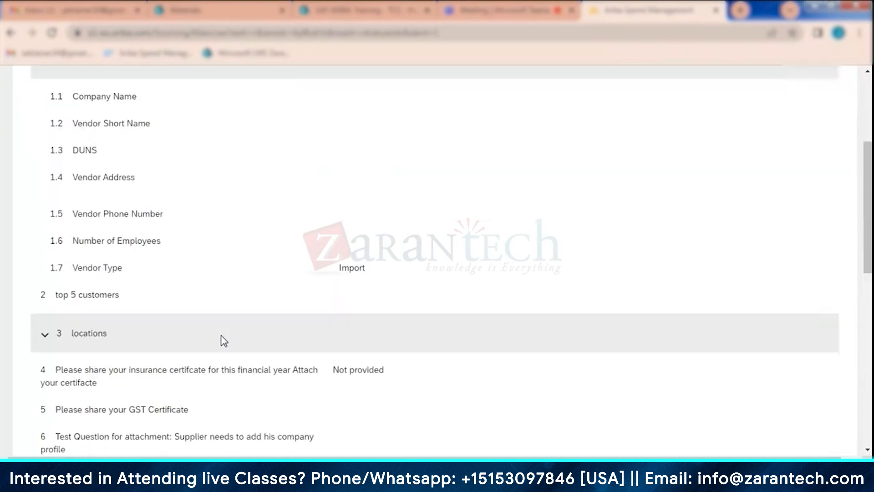
scroll(224, 341, up, 4)
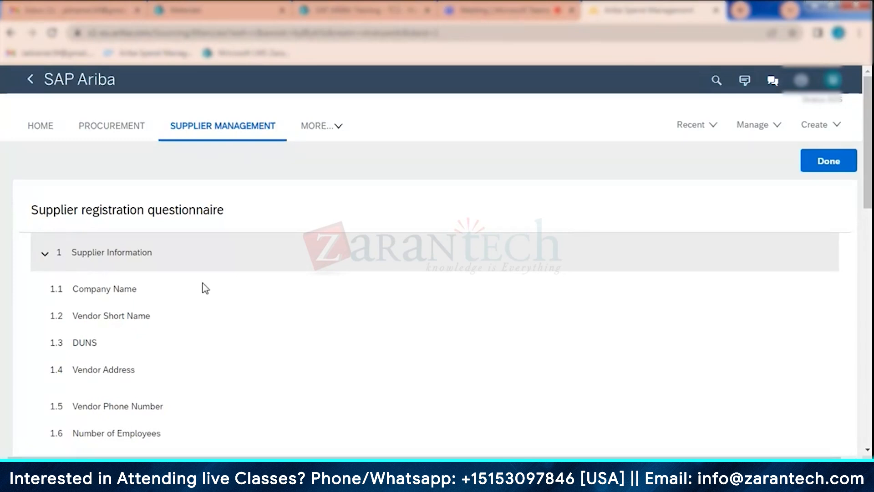
- Review the supplier details, certificate and Bank Information questions again and close the questionnaire preview
scroll(200, 291, down, 3)
scroll(137, 344, down, 2)
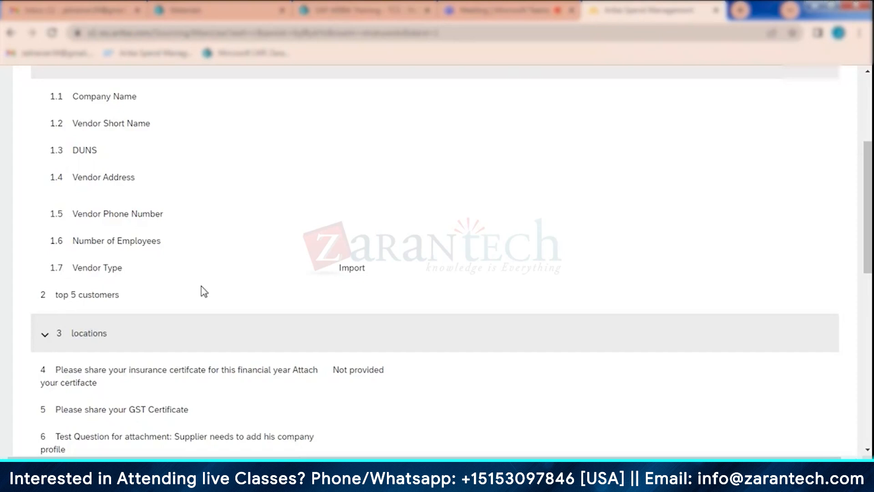
scroll(162, 255, down, 1)
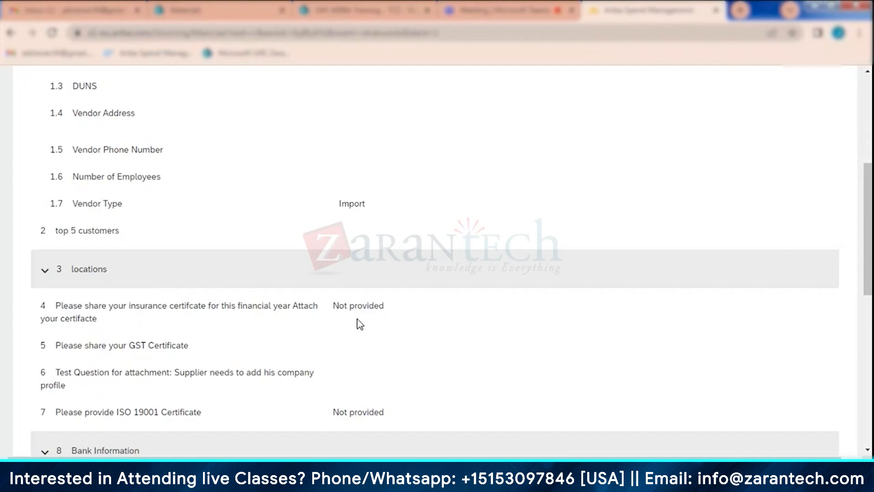
scroll(359, 324, down, 3)
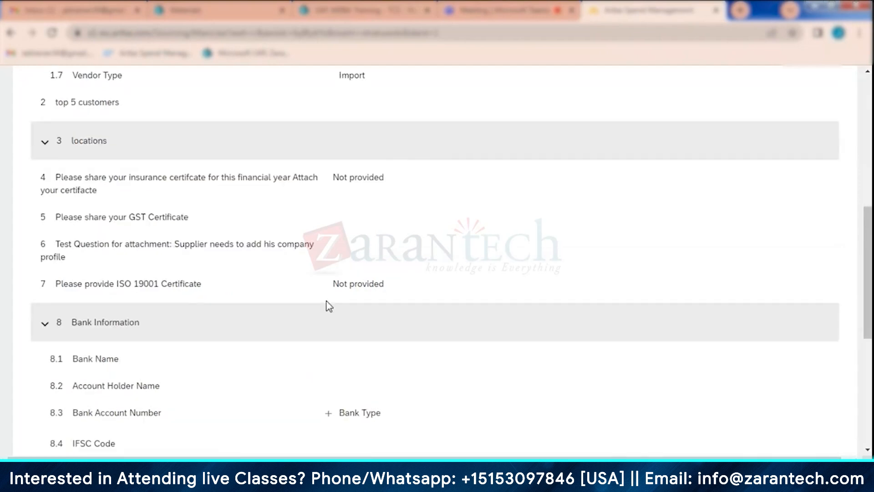
scroll(218, 332, up, 6)
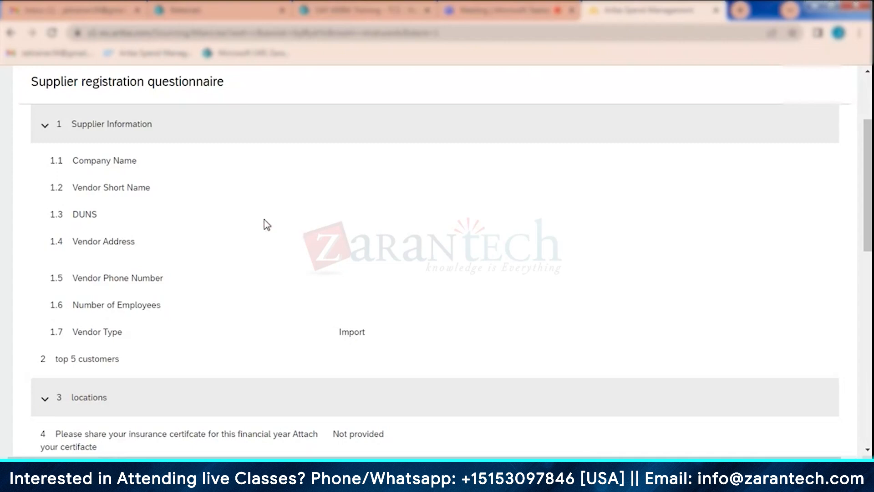
scroll(255, 205, down, 3)
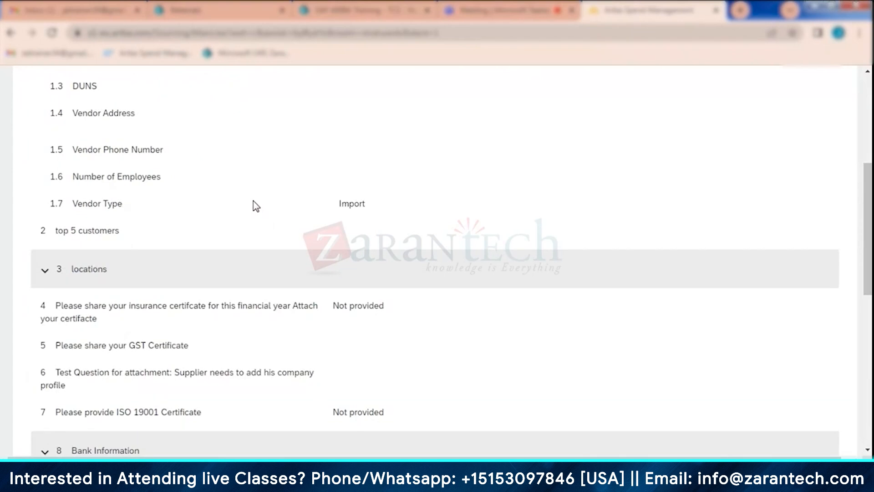
scroll(259, 192, down, 4)
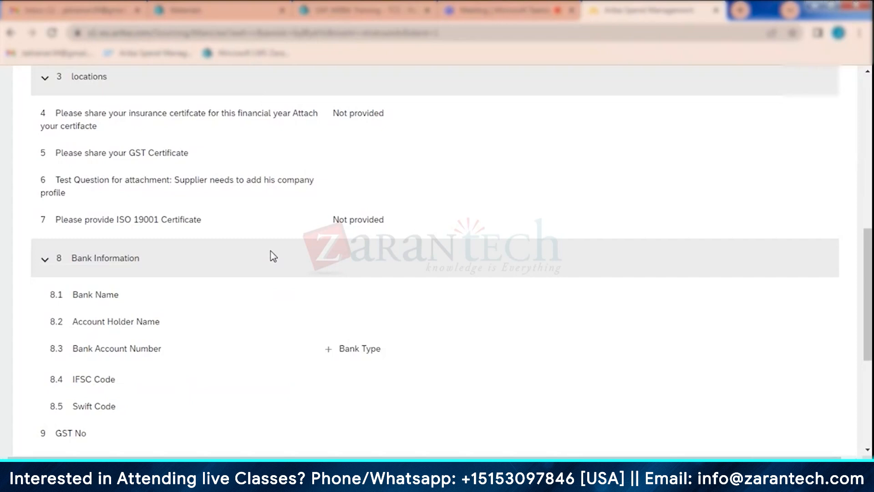
scroll(224, 367, up, 7)
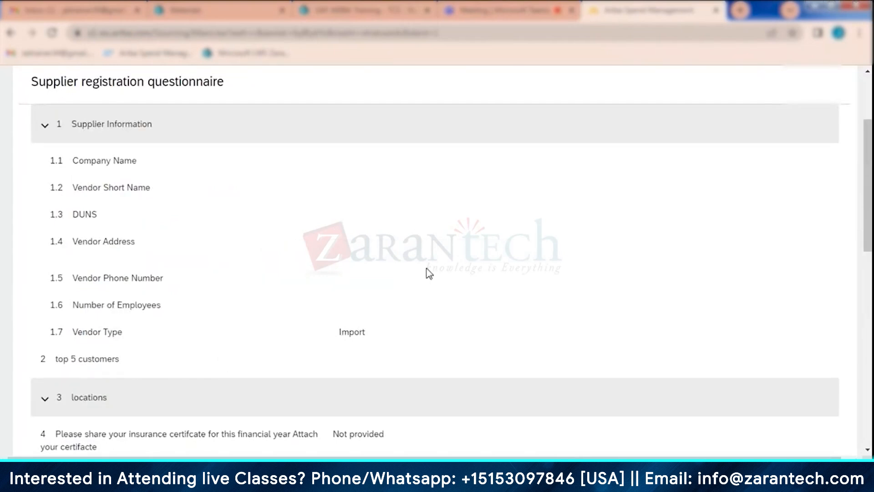
scroll(430, 273, up, 3)
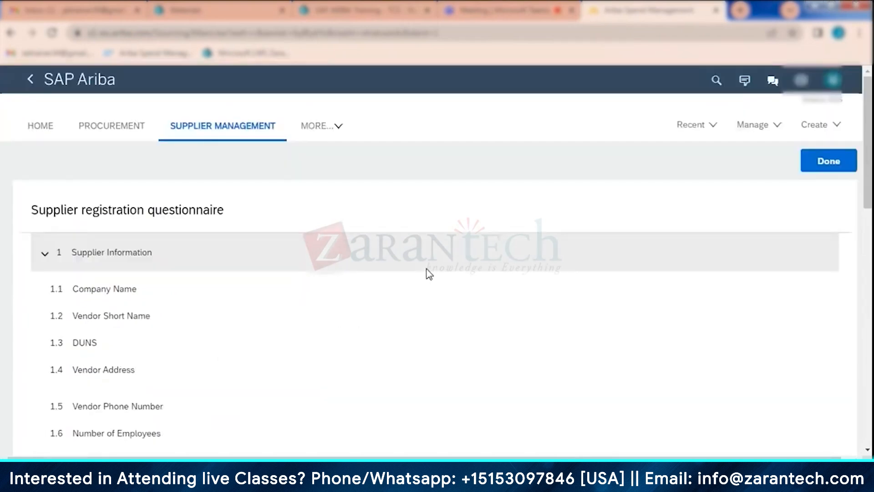
click(845, 162)
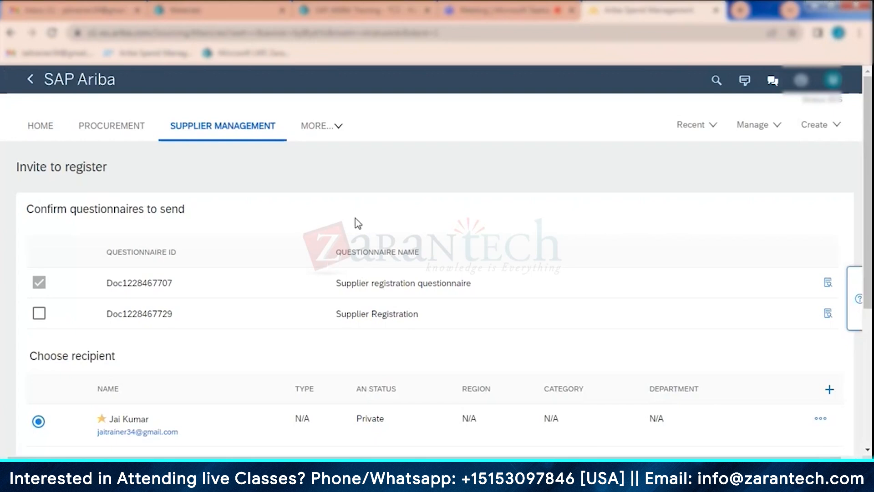
- Examine the invitation's recipient and the list of users available as requester, and cancel the requester selection
scroll(358, 223, down, 4)
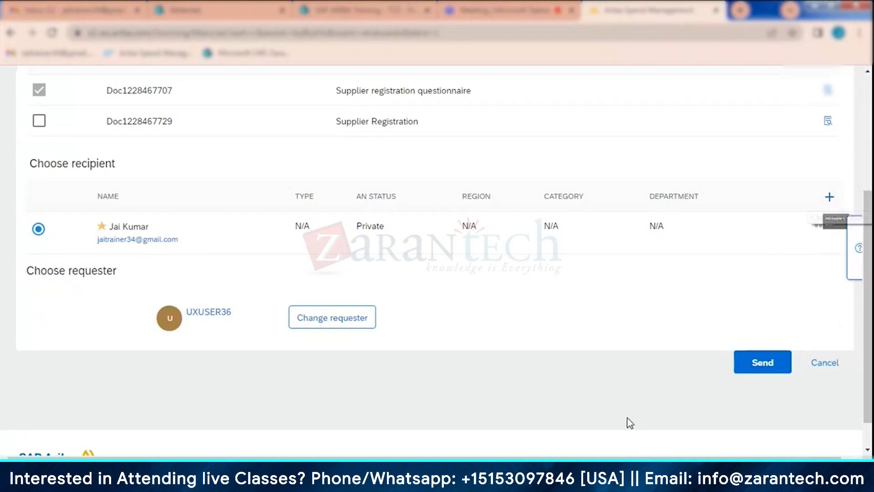
drag(631, 460, 643, 459)
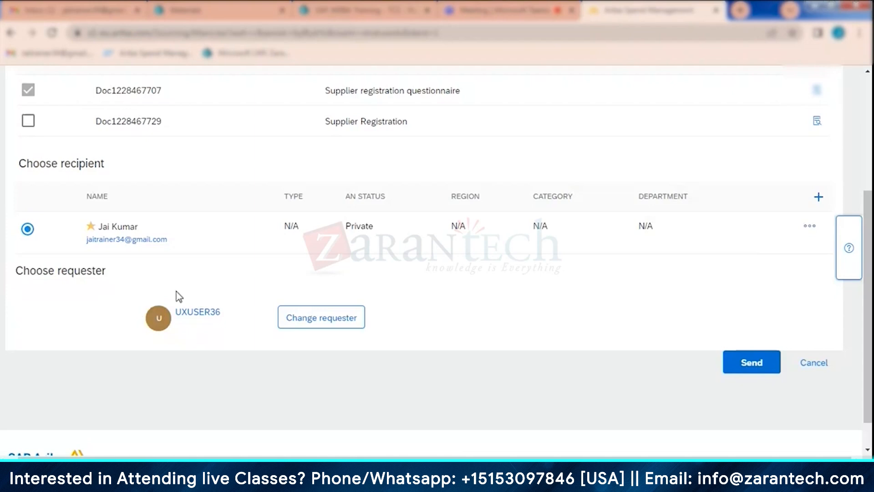
click(337, 326)
click(317, 323)
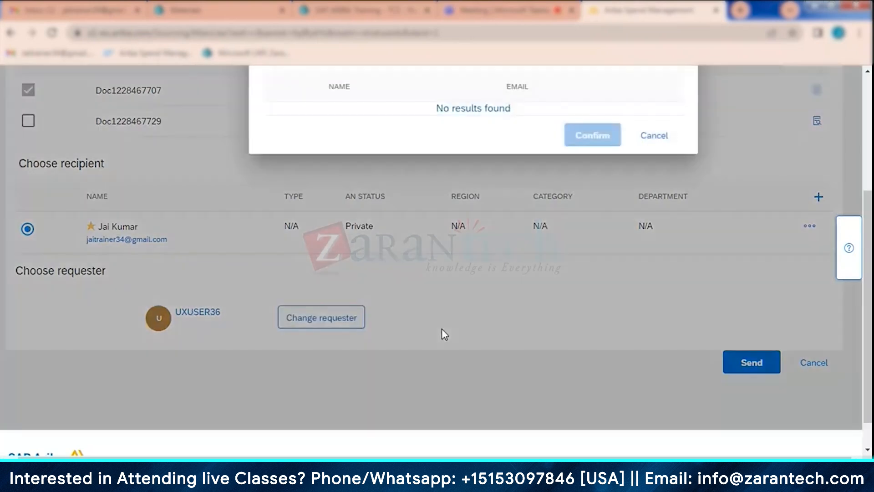
scroll(535, 332, up, 1)
scroll(535, 332, up, 3)
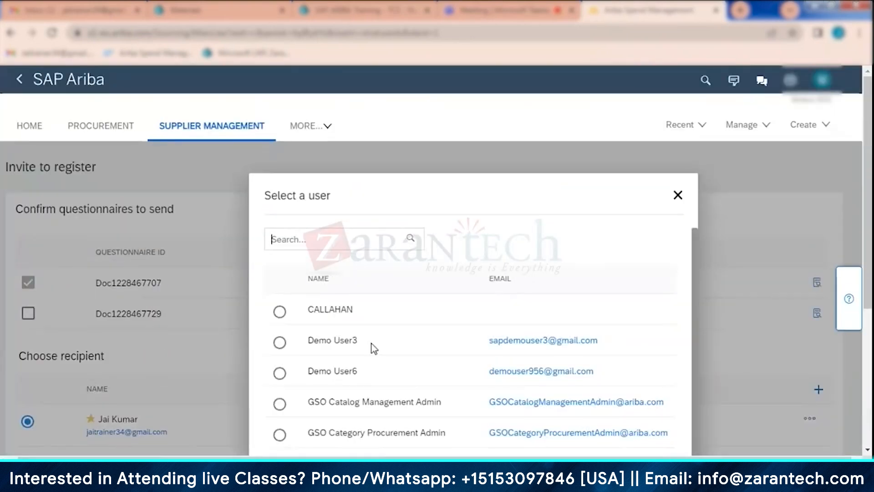
scroll(371, 351, down, 1)
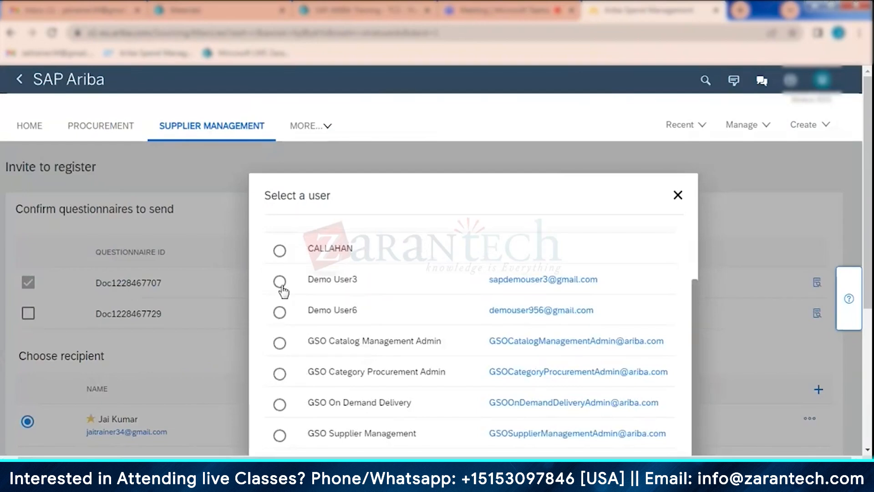
scroll(280, 353, down, 3)
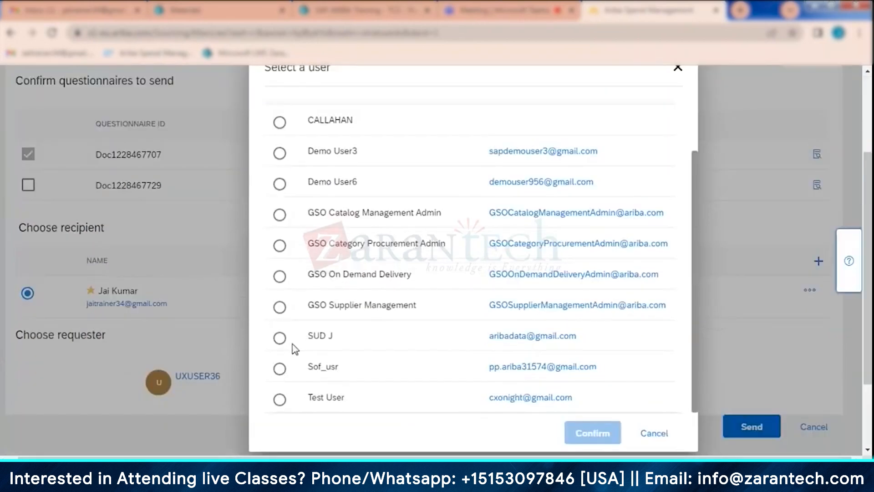
scroll(293, 348, down, 2)
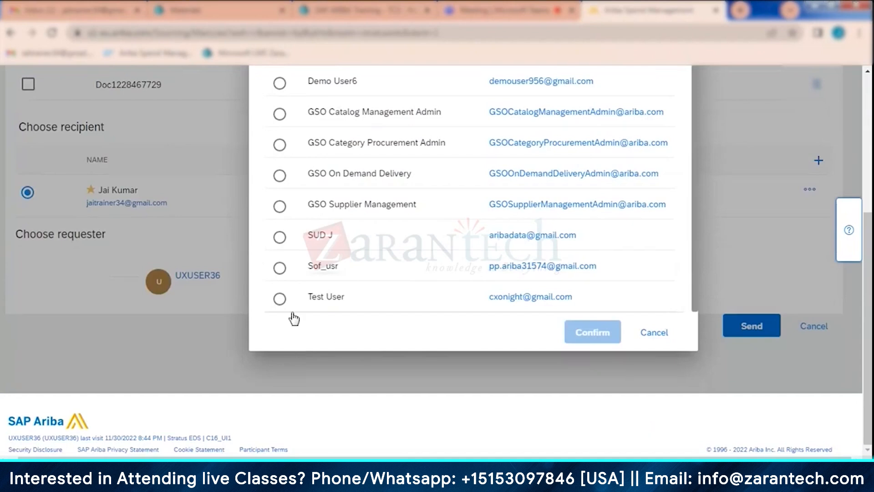
click(656, 339)
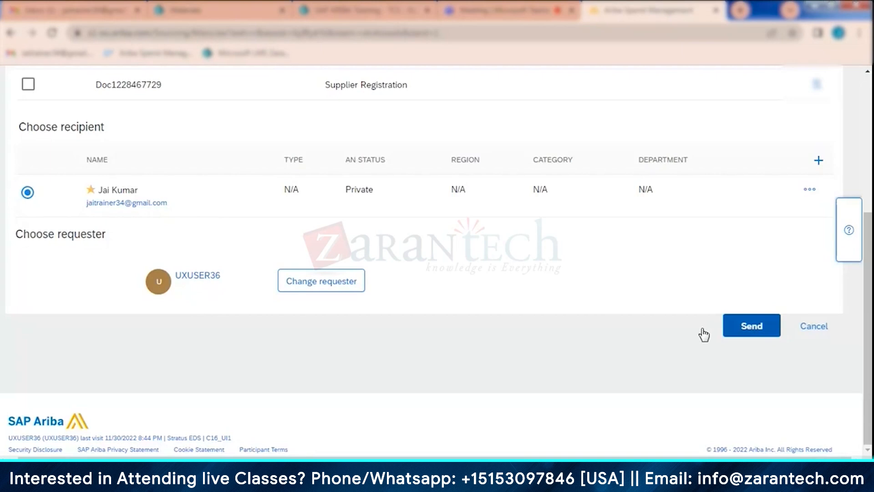
- Switch to Gmail, open the unread Microsoft OneDrive e-mail and return to the inbox
click(39, 7)
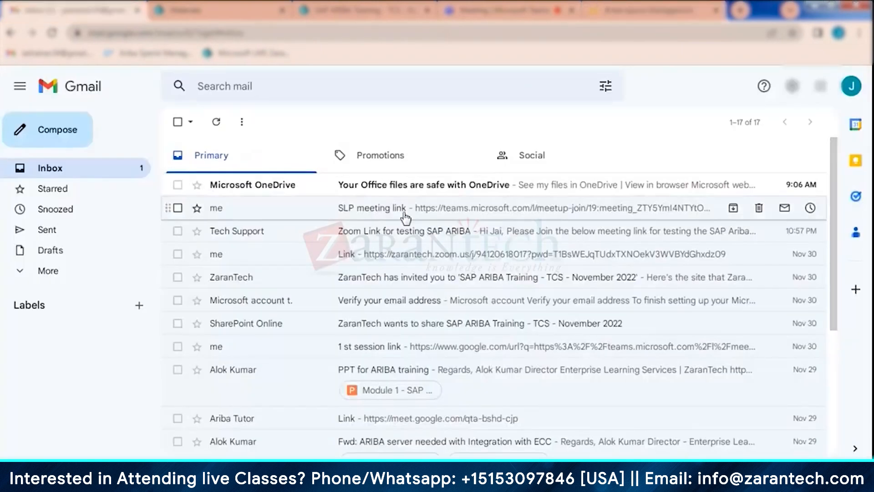
click(389, 186)
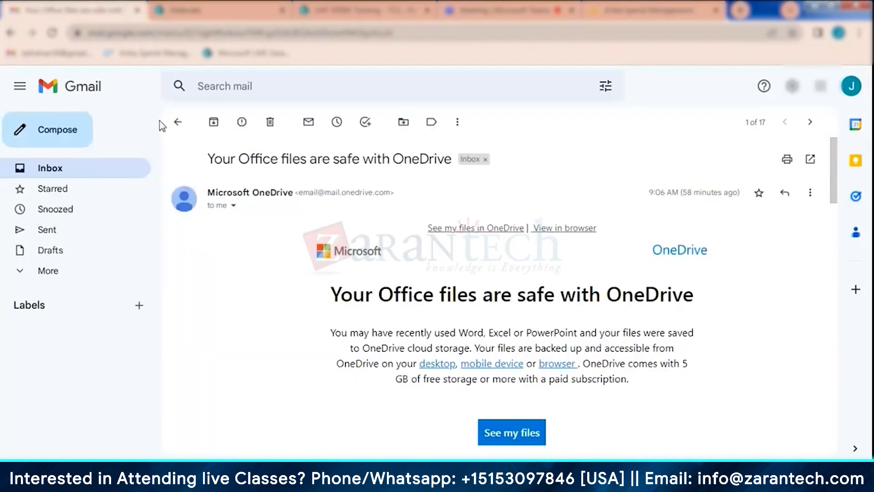
click(173, 122)
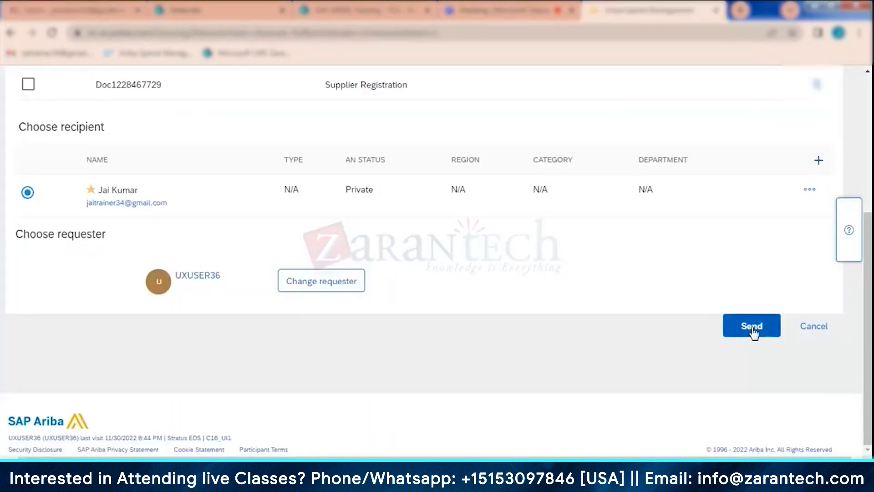
- Switch back to SAP Ariba, send the registration invitation, and check the supplier's Summary and Registration pages
click(751, 326)
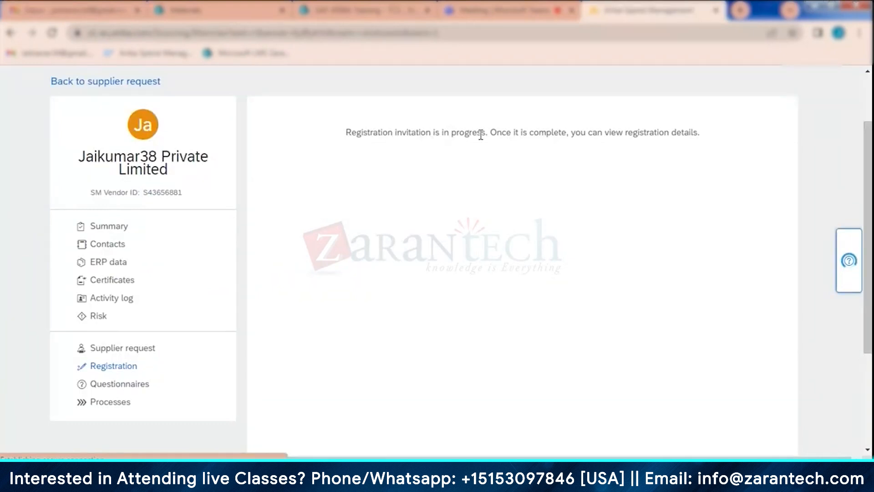
click(117, 230)
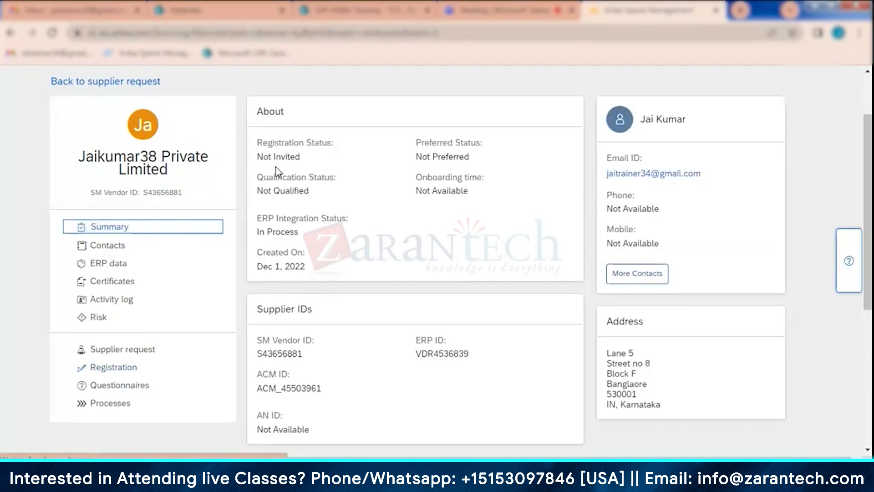
click(115, 368)
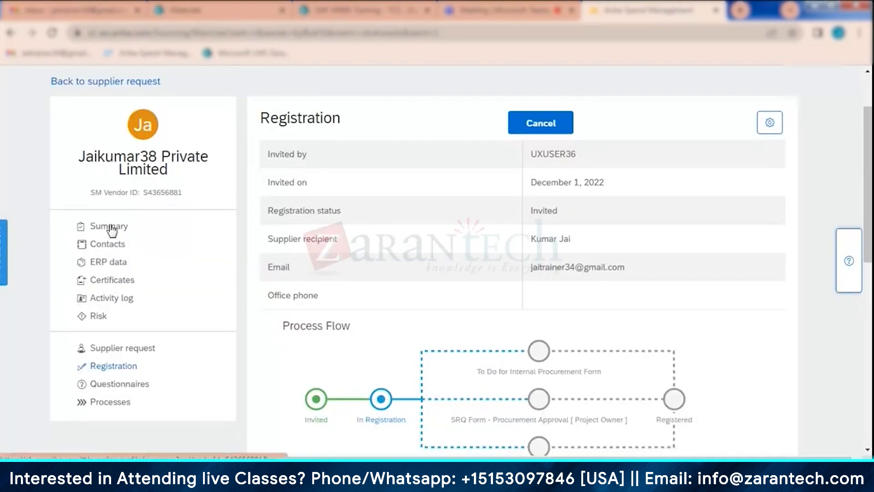
- Switch to Gmail and read through the invitation e-mail to register as a supplier with Stratus EDS, including its account-creation link
click(198, 234)
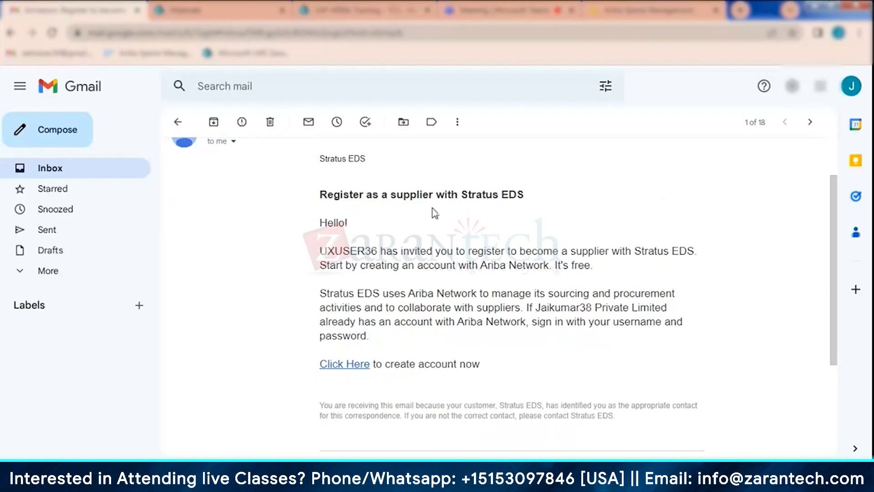
click(342, 368)
scroll(333, 378, down, 3)
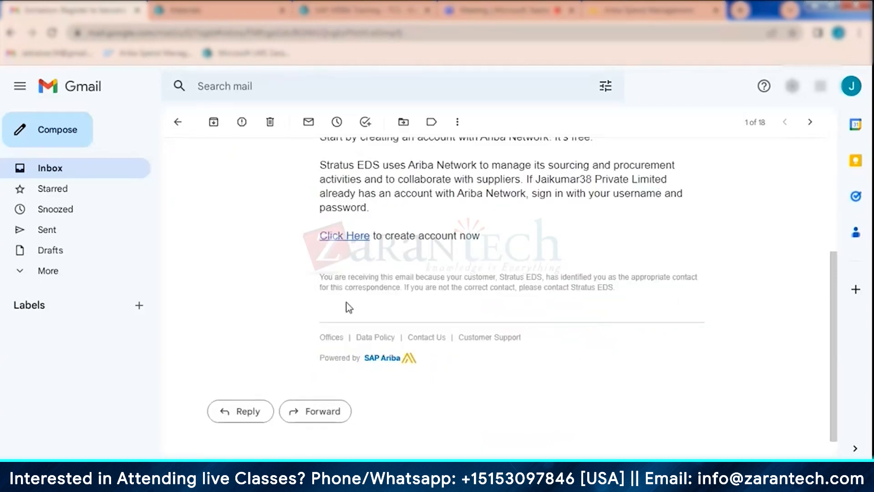
scroll(346, 306, up, 5)
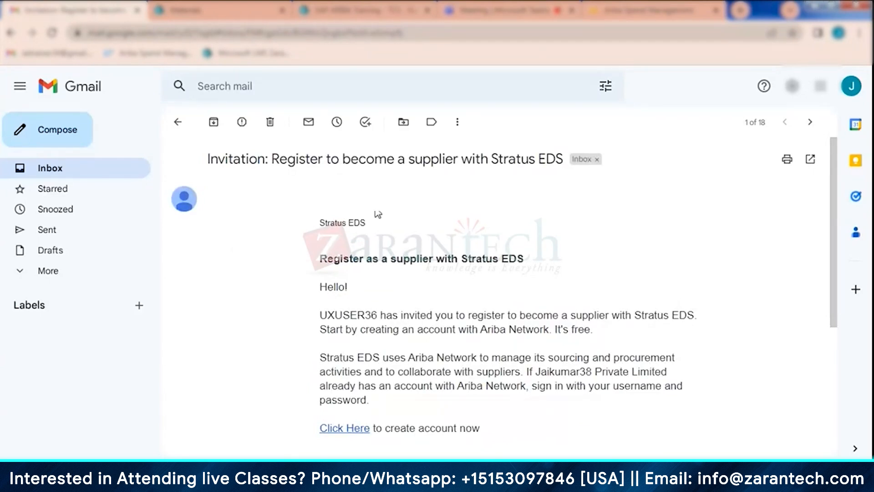
- Switch back to SAP Ariba, open the re-invite page for the Supplier registration questionnaire, review its recipient and requester options, and cancel it
scroll(280, 234, down, 3)
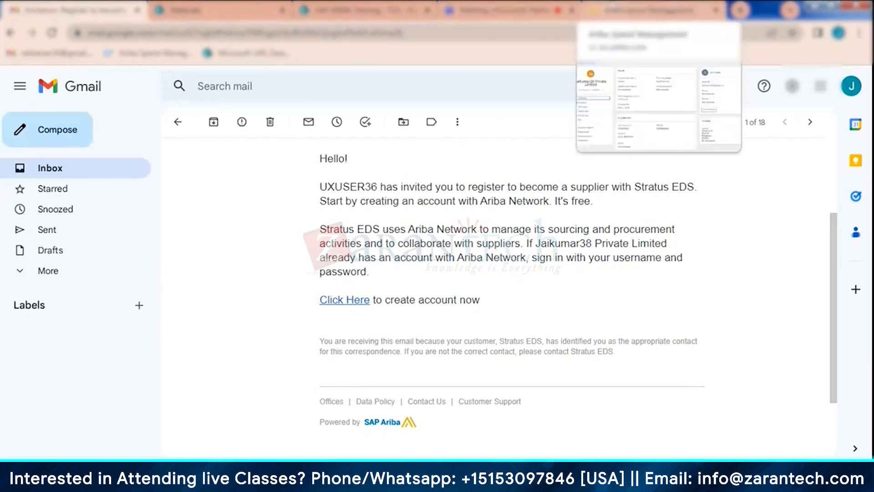
click(647, 10)
click(117, 367)
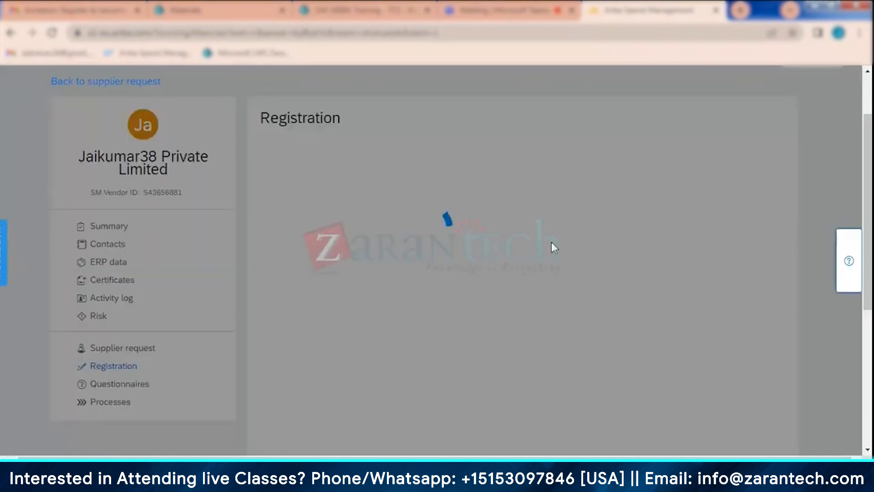
scroll(553, 242, down, 6)
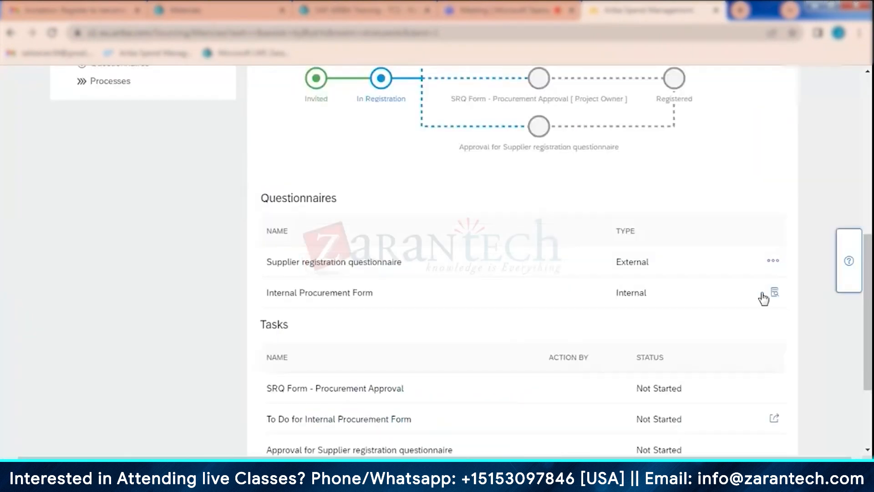
click(773, 265)
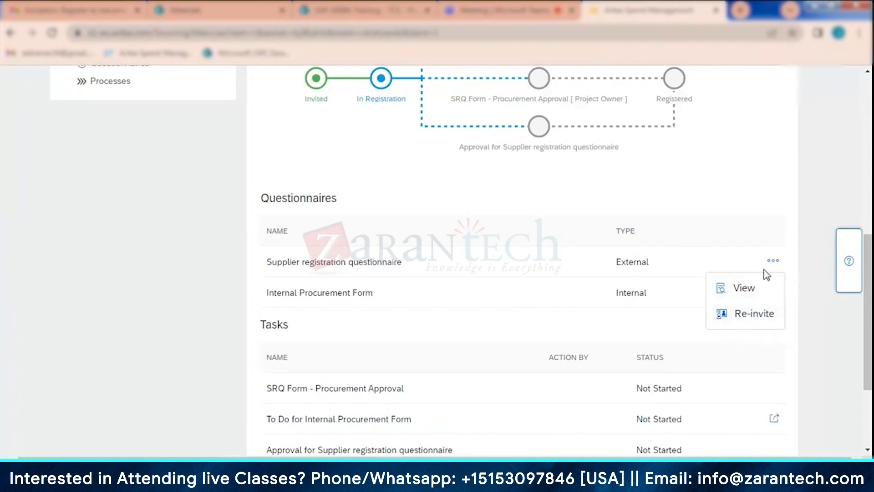
click(755, 315)
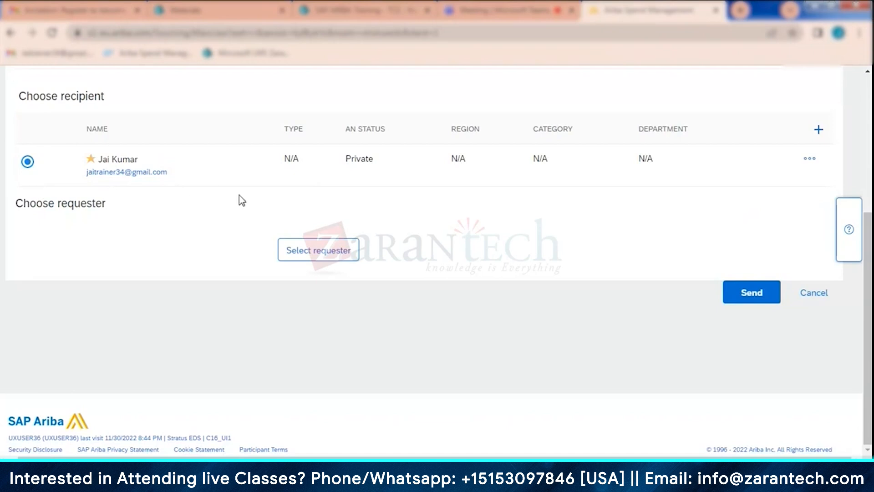
scroll(800, 351, up, 4)
scroll(790, 337, down, 4)
click(814, 293)
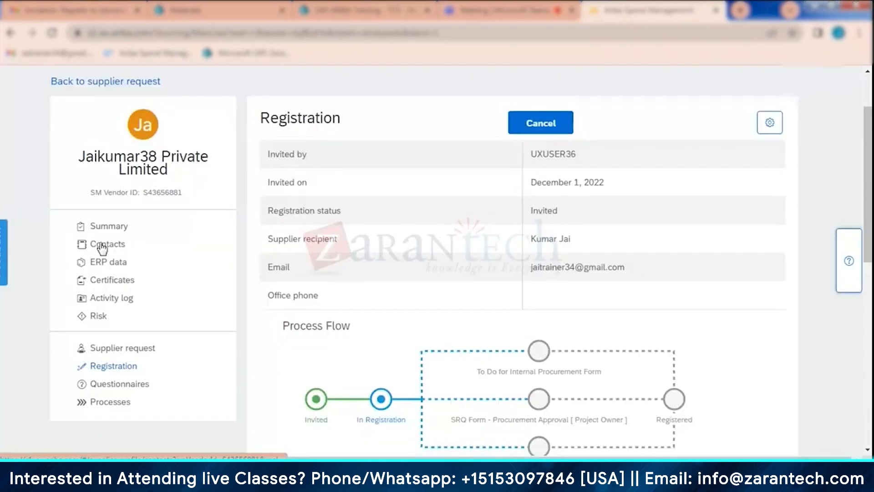
- Open the supplier's Contacts page, examine the fields of the Add Supplier Contact form, and cancel the form
click(97, 245)
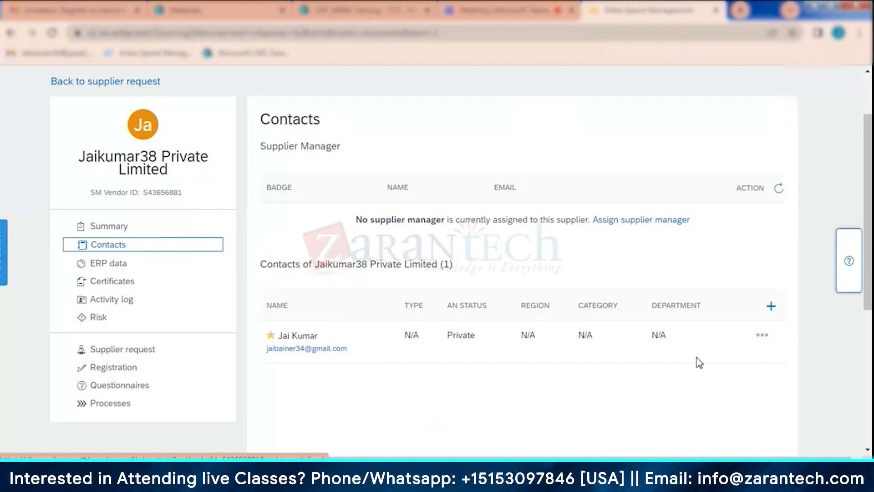
click(770, 310)
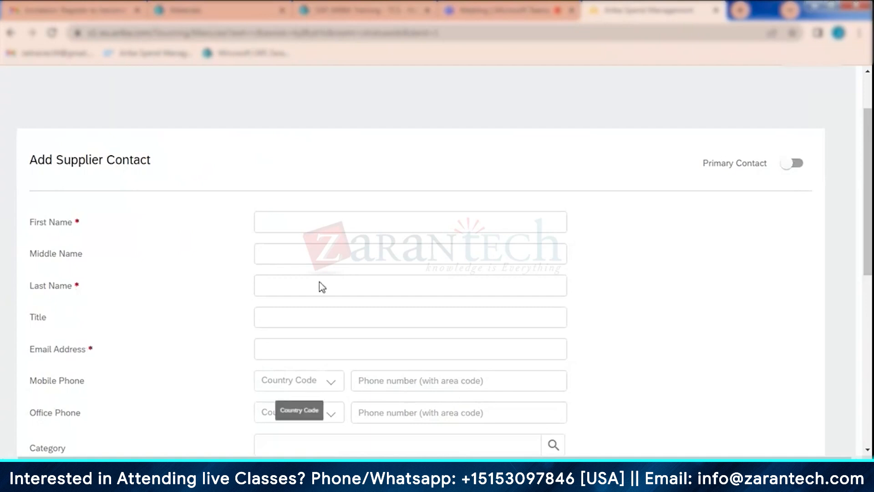
scroll(236, 349, down, 1)
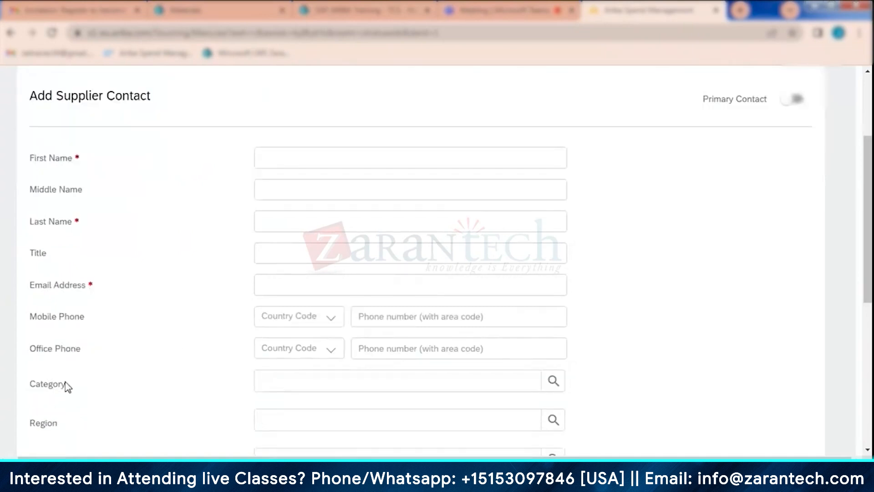
scroll(337, 328, down, 4)
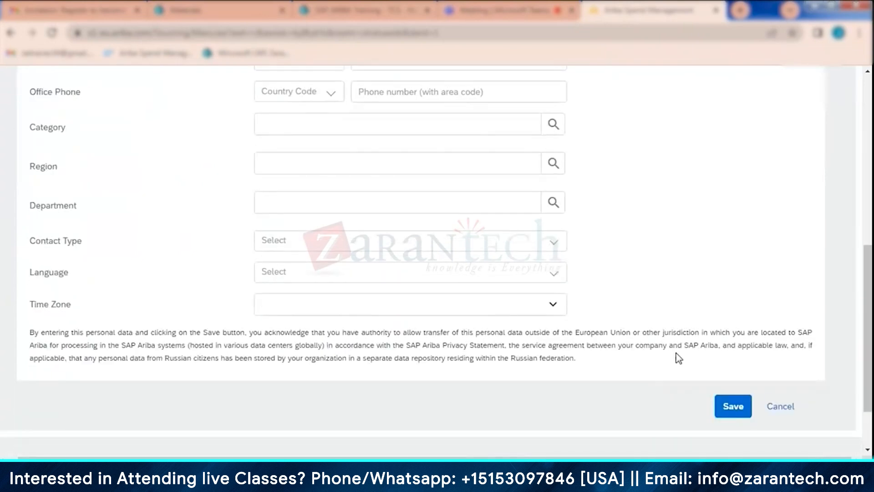
scroll(678, 346, up, 2)
scroll(678, 331, up, 5)
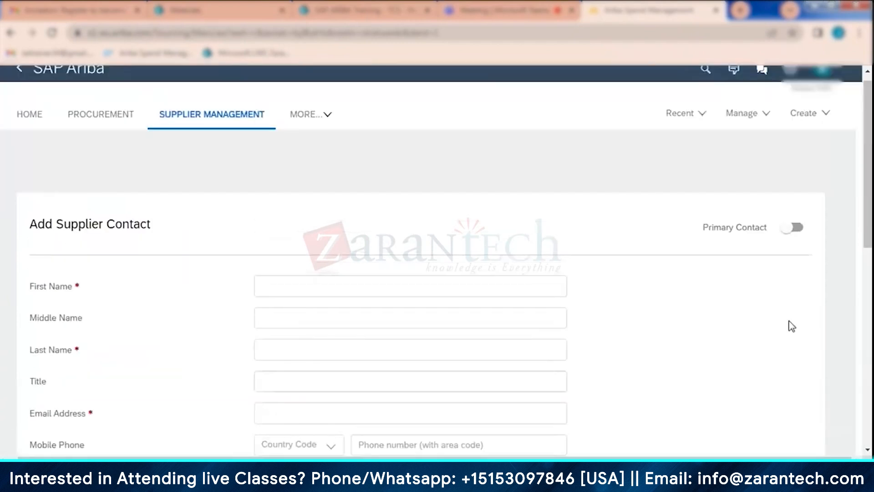
scroll(774, 387, down, 7)
click(786, 345)
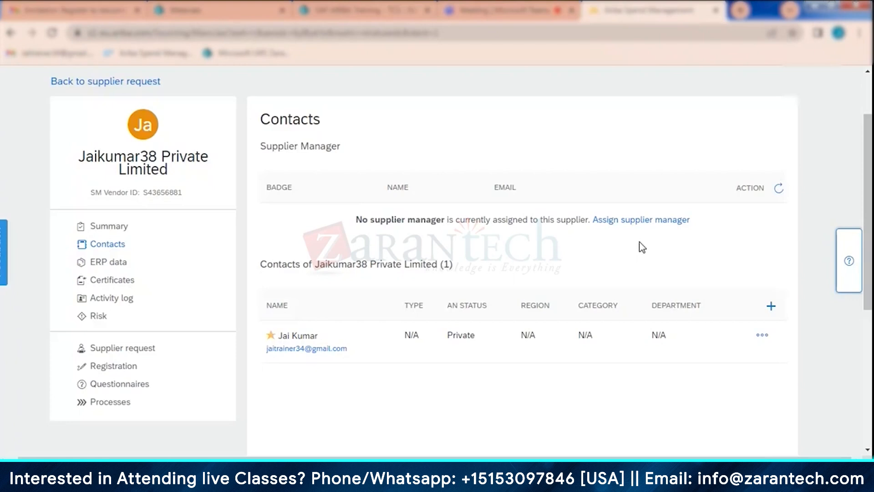
- Switch to Gmail, copy the invitation's account-creation link address, and open it in a new Incognito window
click(69, 6)
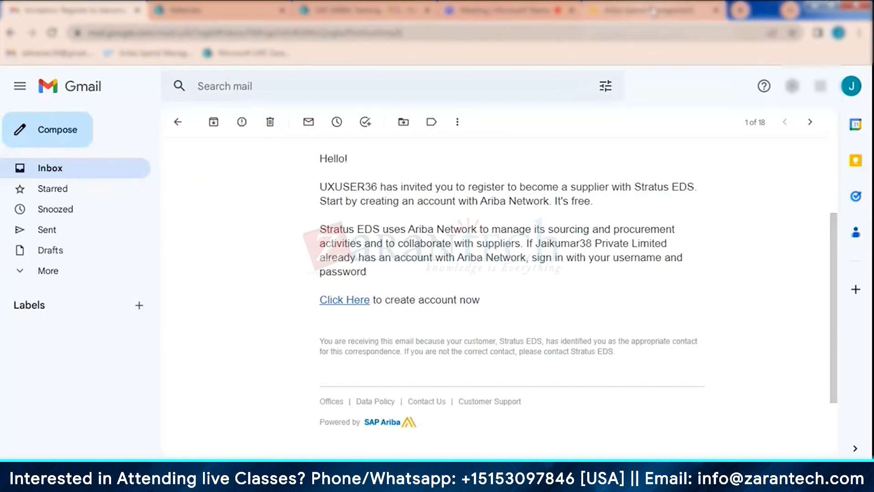
click(654, 11)
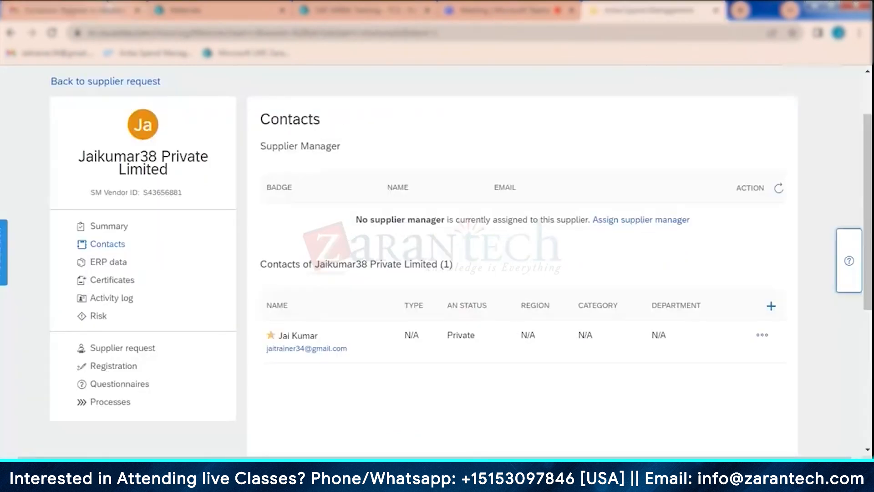
click(109, 9)
right_click(346, 297)
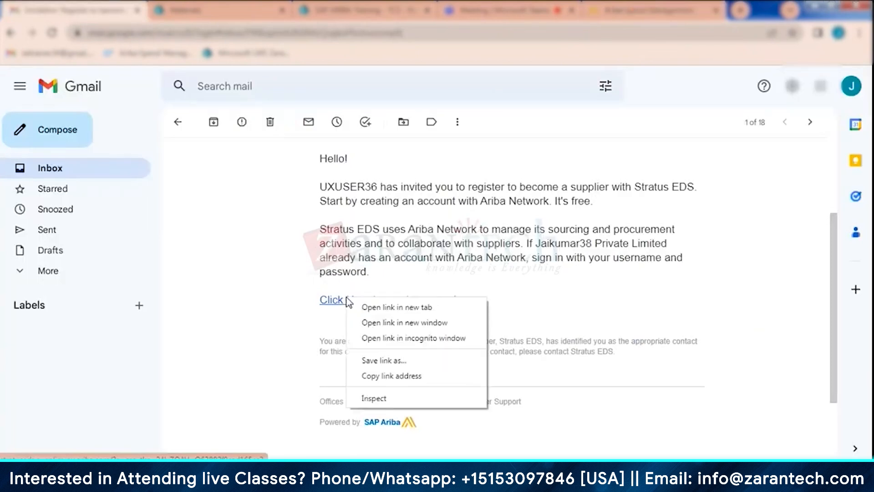
click(388, 376)
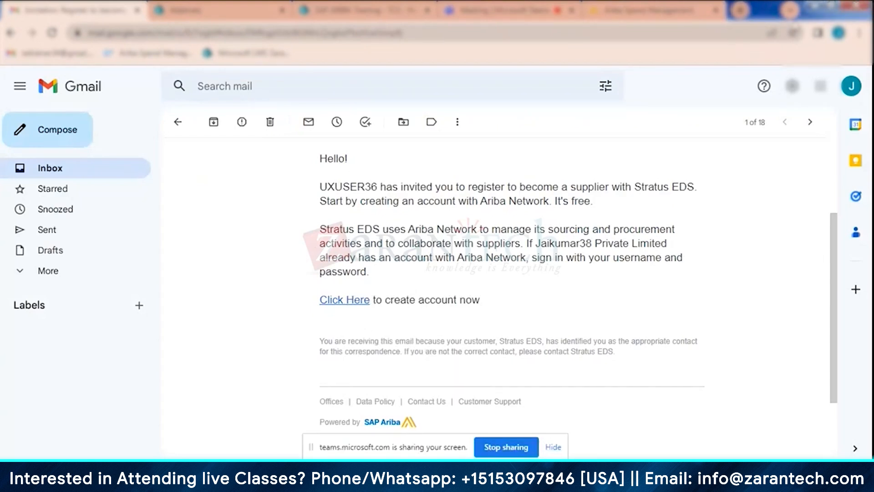
click(860, 33)
click(756, 83)
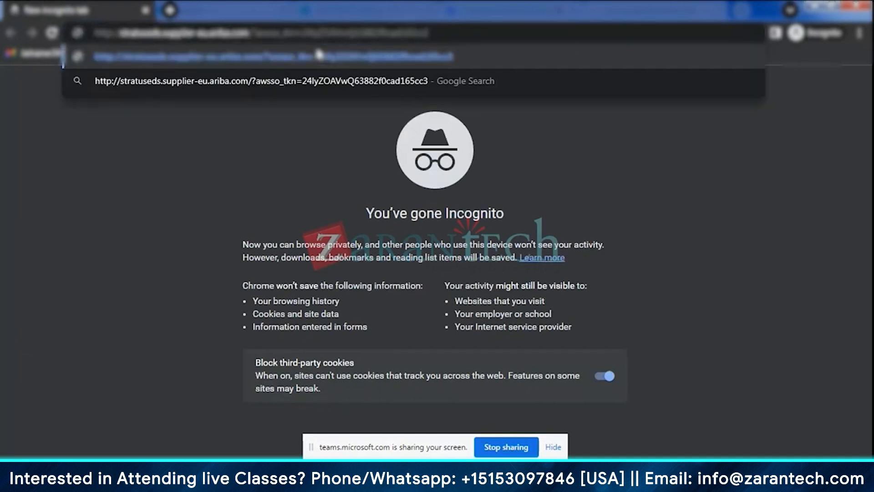
key(Return)
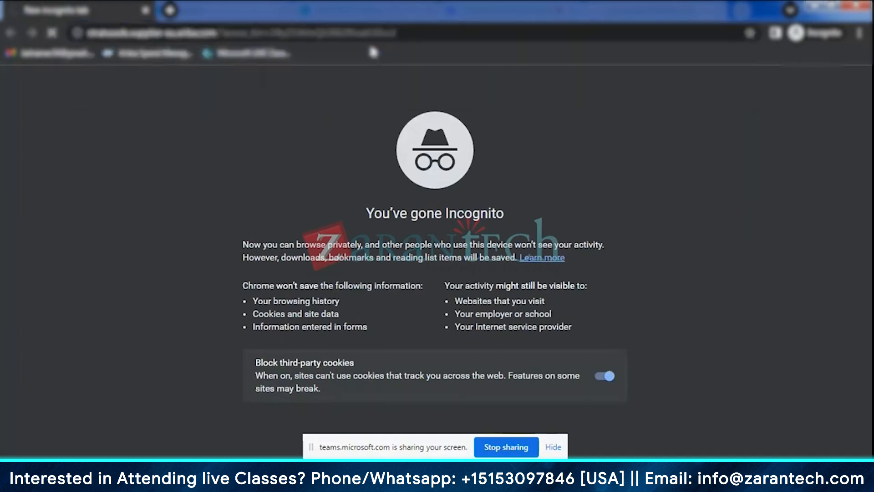
click(553, 448)
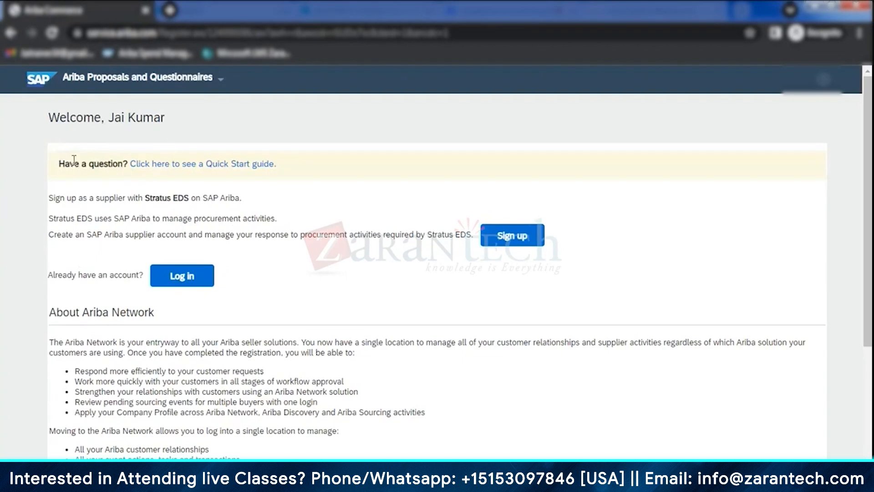
- Read through the Stratus EDS supplier welcome page and start signing up for an SAP Ariba supplier account
scroll(387, 202, down, 4)
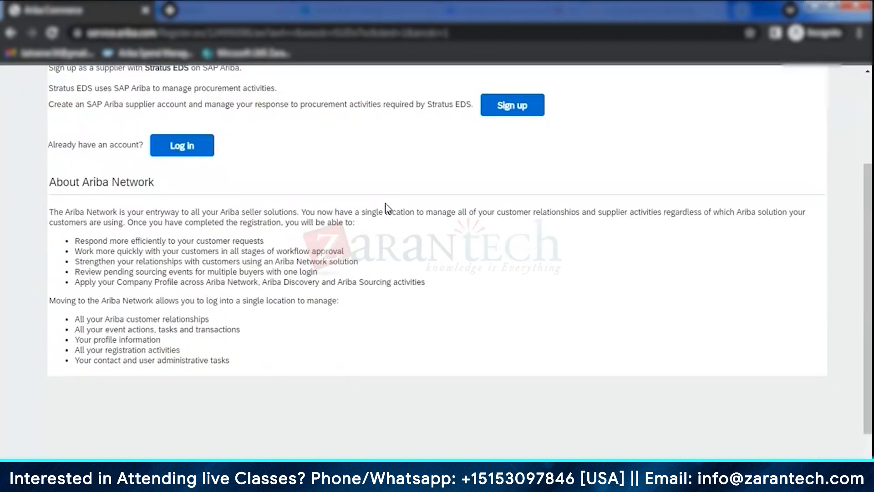
scroll(387, 212, up, 4)
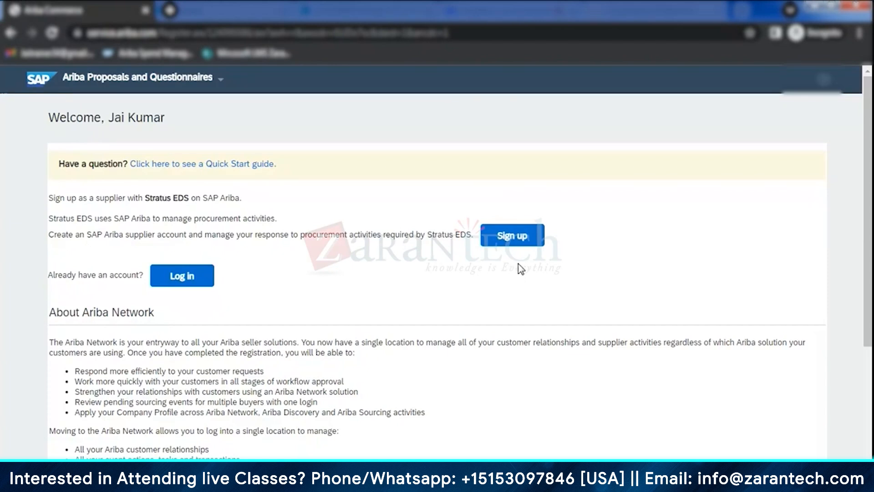
click(511, 239)
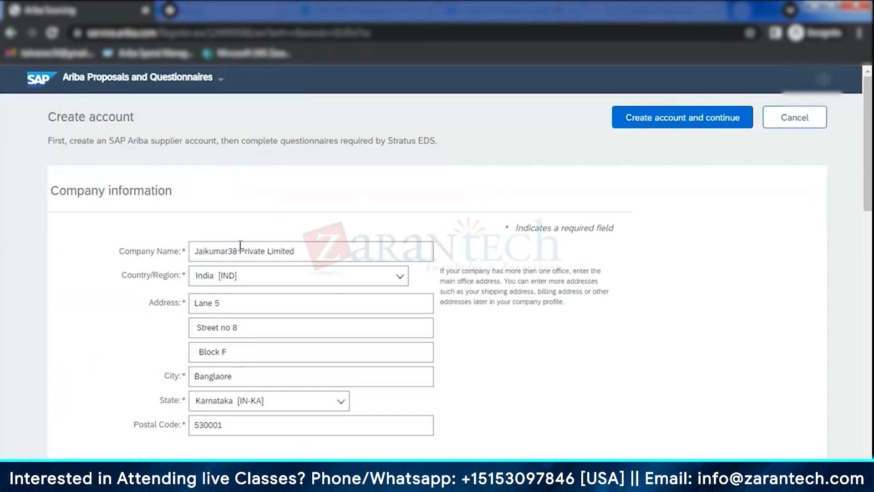
- Review the prefilled company and user account information, and set the account to use the e-mail as the username
scroll(241, 255, down, 1)
scroll(245, 265, down, 1)
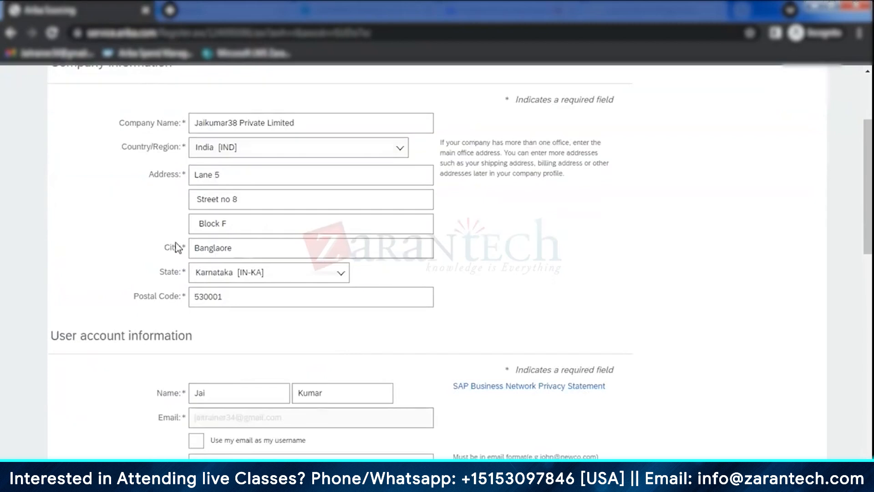
scroll(238, 347, down, 2)
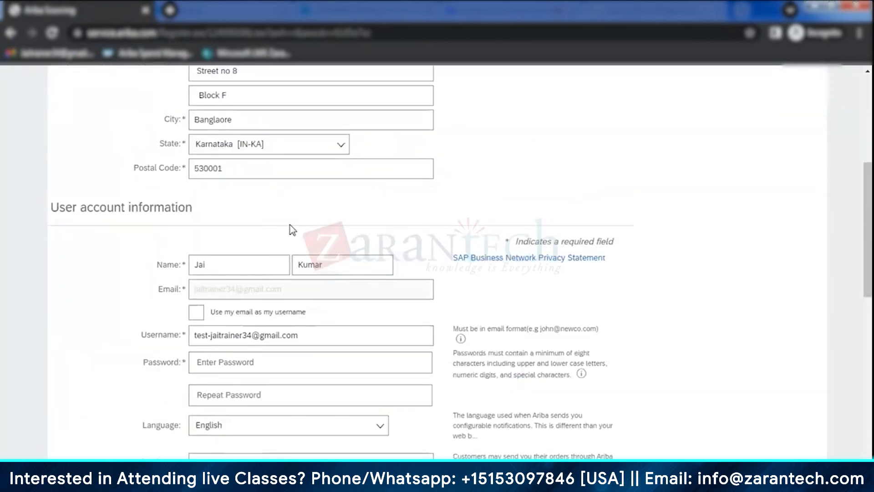
scroll(177, 286, down, 1)
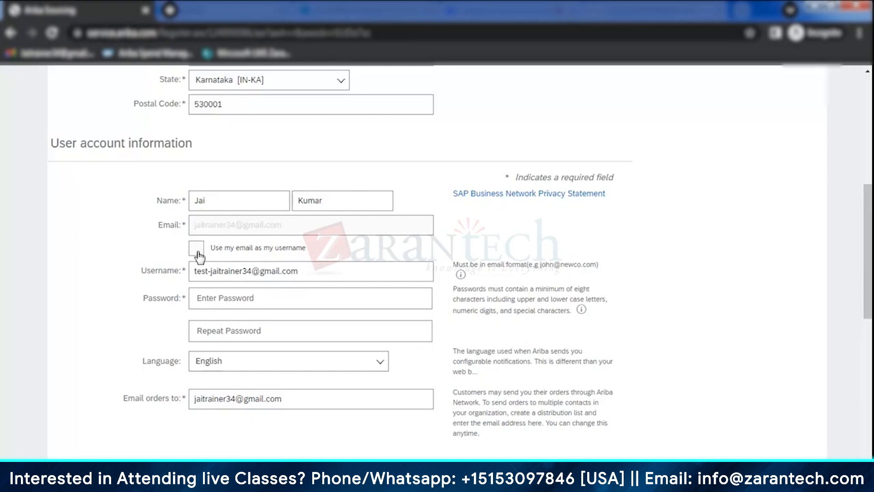
click(196, 250)
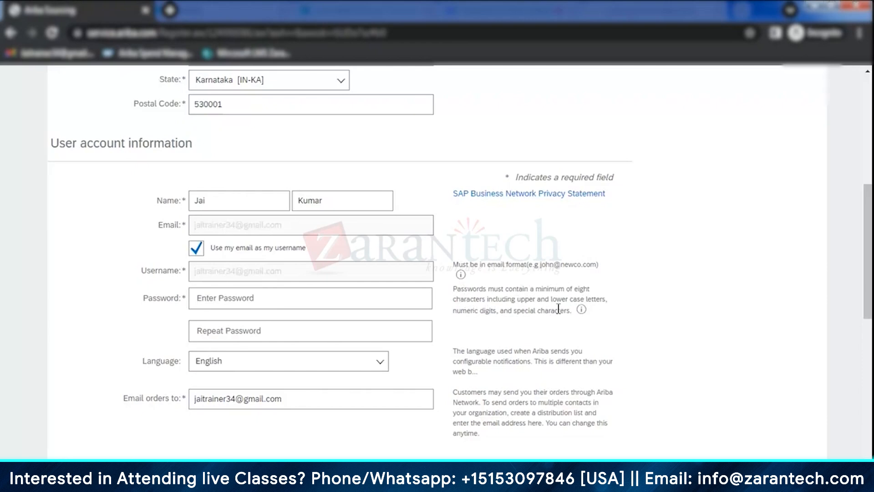
- Enter the account password in the Password field and repeat it in the Repeat Password field
click(291, 292)
text(•••••••••••••••••)
click(275, 324)
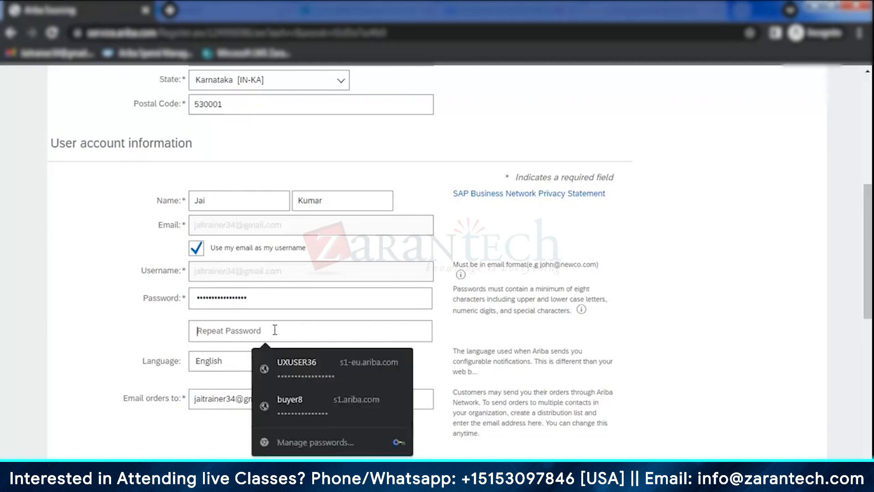
text(••••)
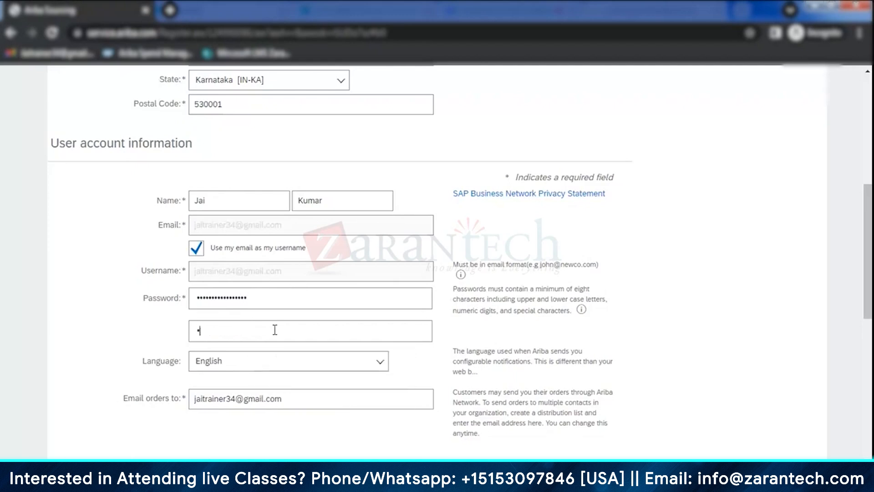
text(•••••••••••••)
- Examine the guidance for the Email orders to field and the required business details of the account form
scroll(351, 302, down, 3)
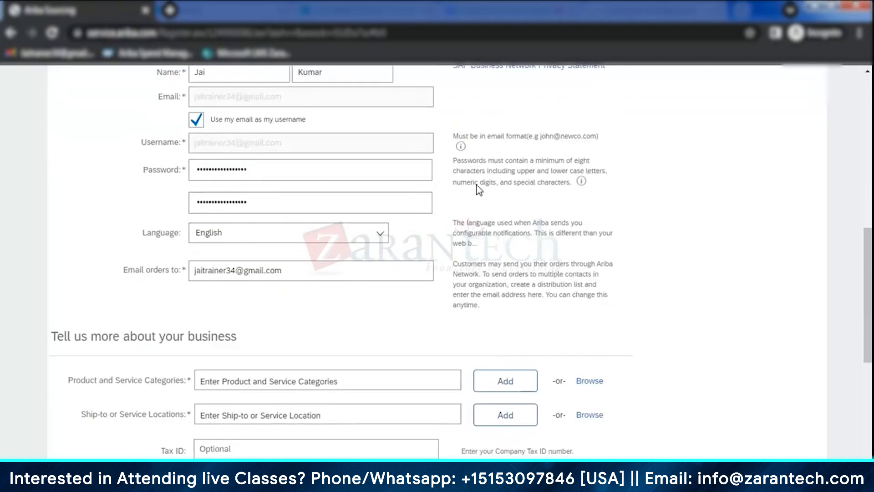
scroll(332, 314, down, 2)
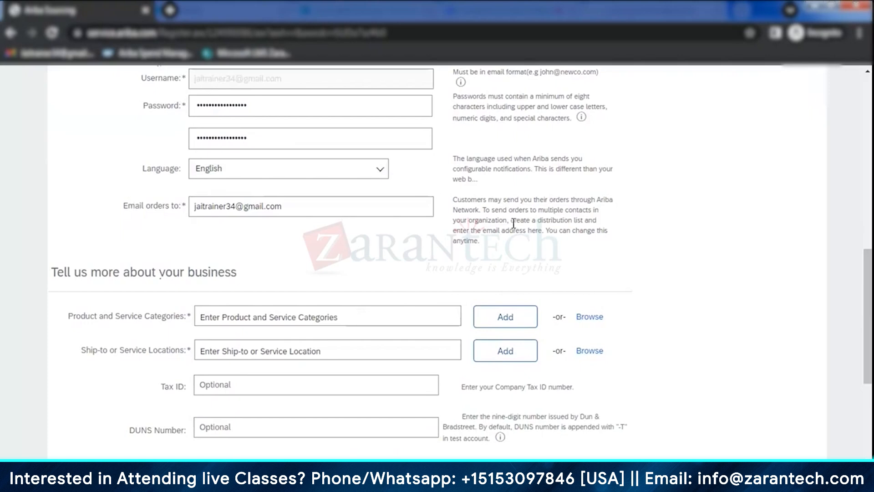
drag(462, 201, 525, 229)
click(408, 248)
scroll(401, 250, up, 3)
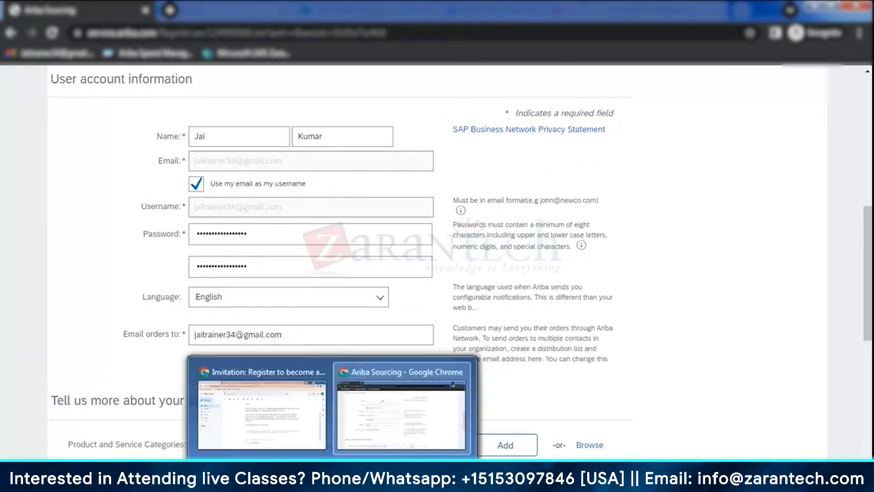
- Switch to the Gmail window with the invitation, and return to the company information of the Create account form
click(275, 419)
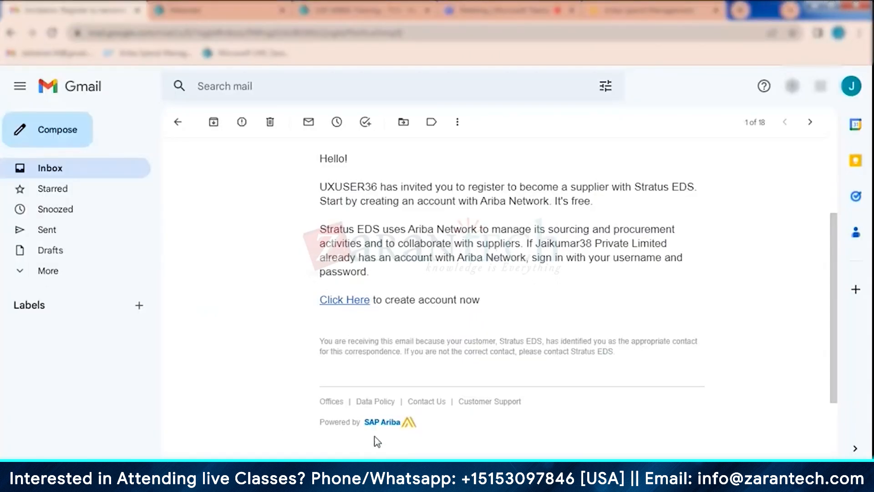
mouse_move(332, 478)
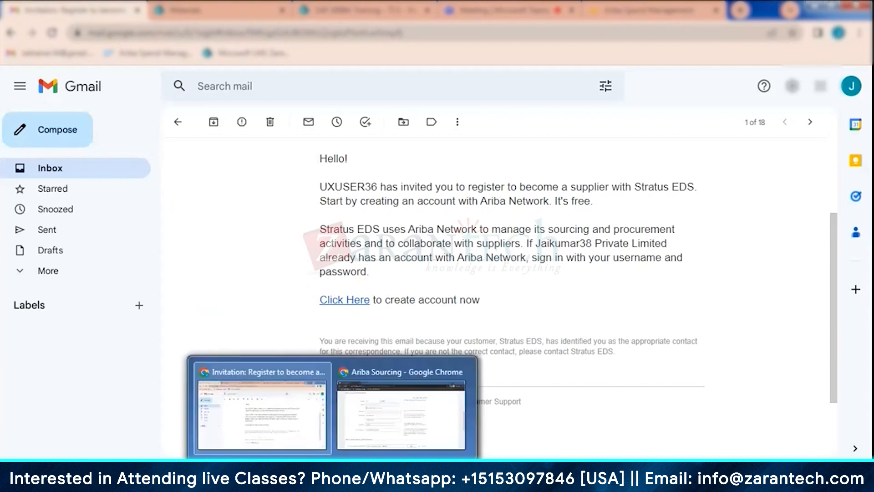
click(384, 417)
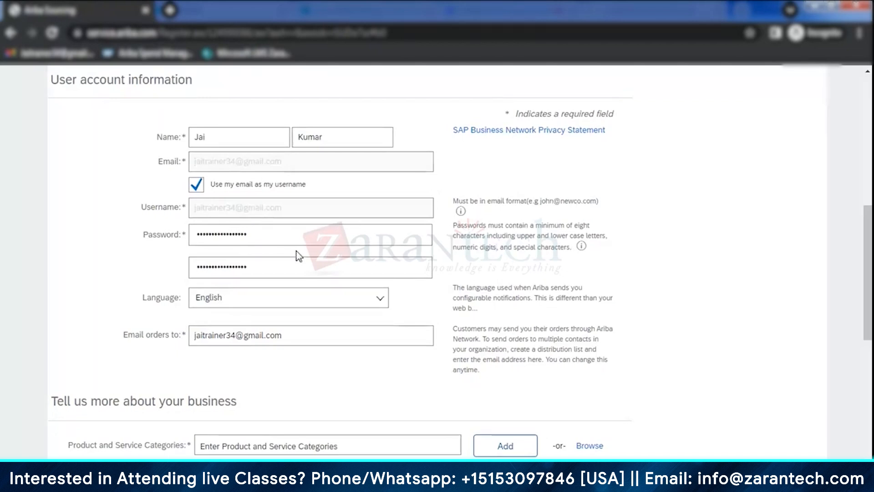
scroll(298, 256, up, 8)
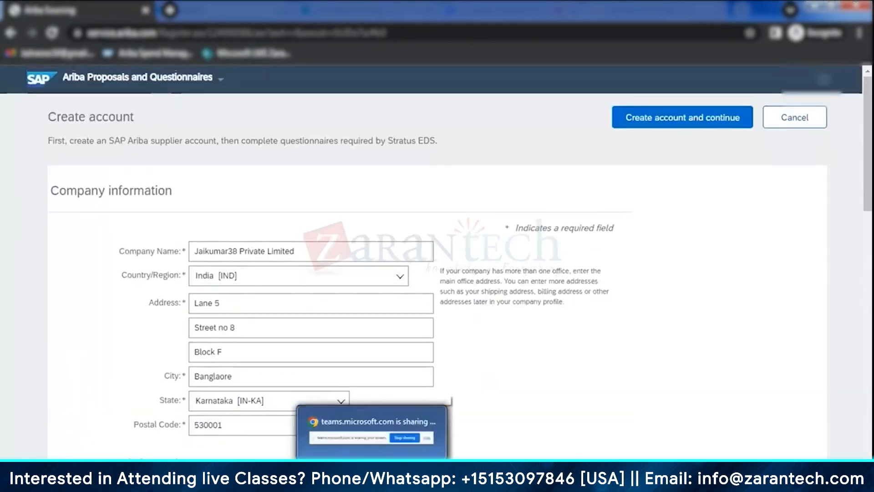
- Switch to the buyer's SAP Ariba page, check the supplier's IDs in its summary, and return to the Create account form
mouse_move(333, 475)
click(284, 439)
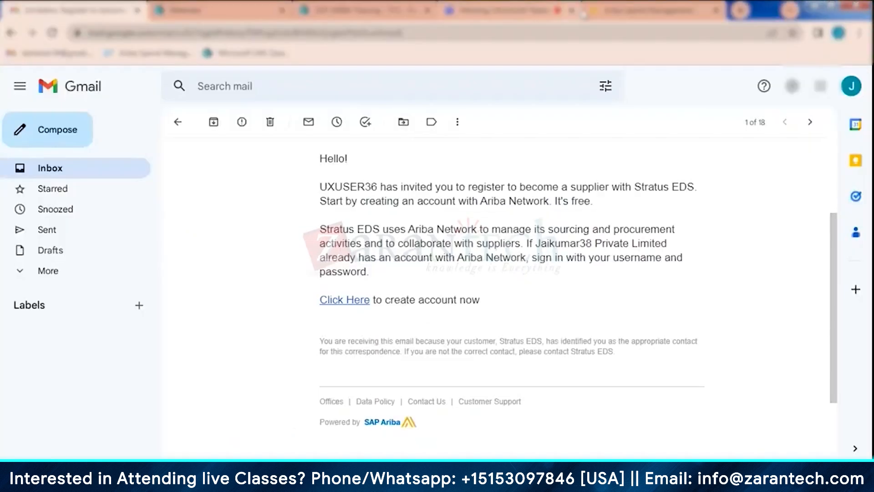
click(622, 6)
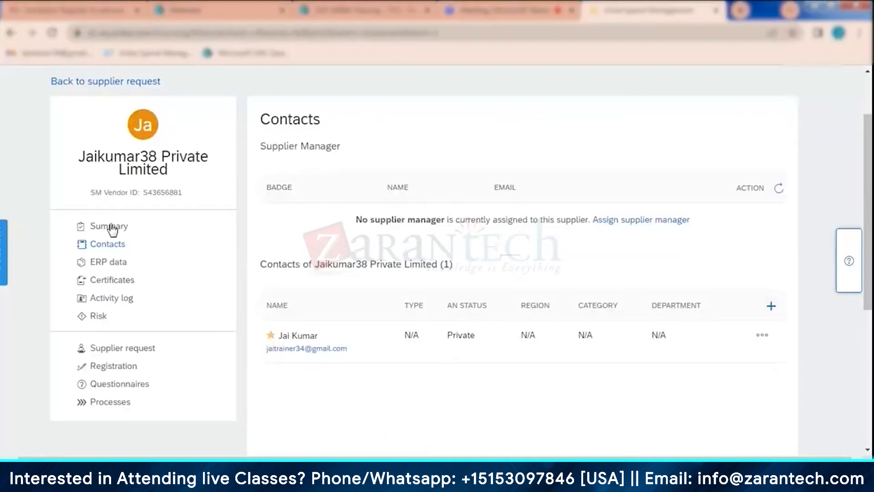
click(111, 228)
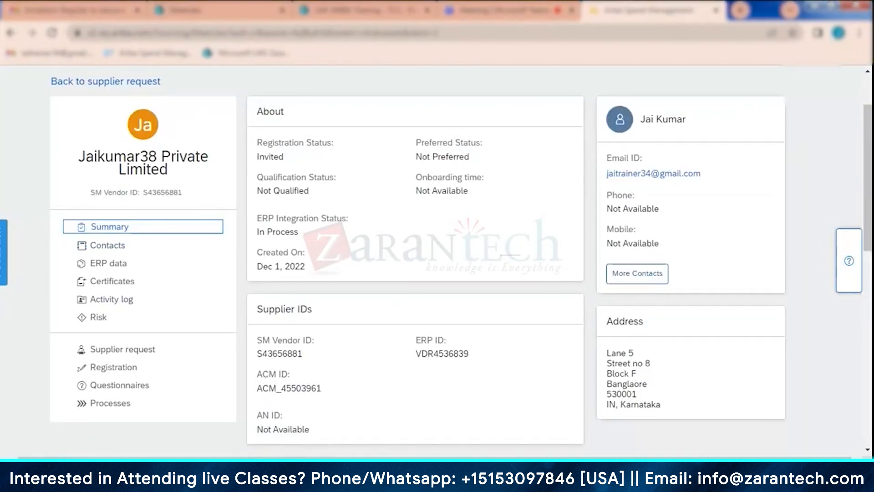
click(389, 417)
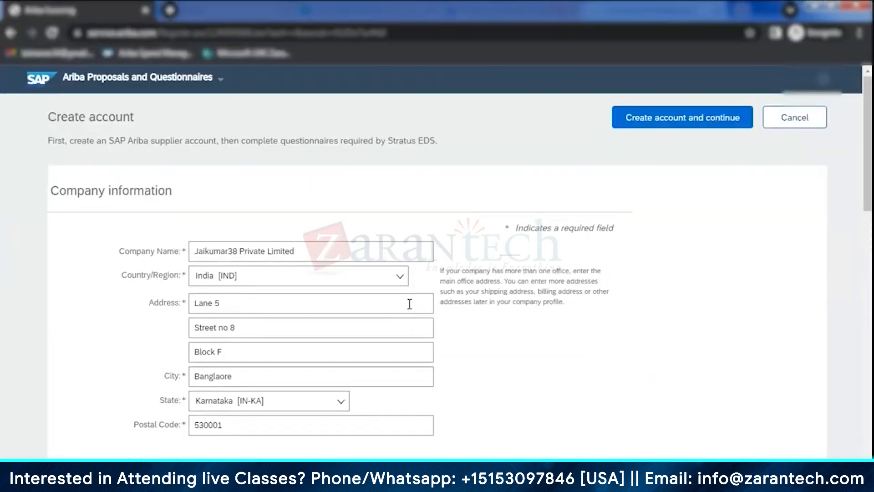
- Browse the product and service categories through Chemicals, Explosive Materials and Explosives, and add Aluminized explosives to the selections
scroll(351, 292, down, 5)
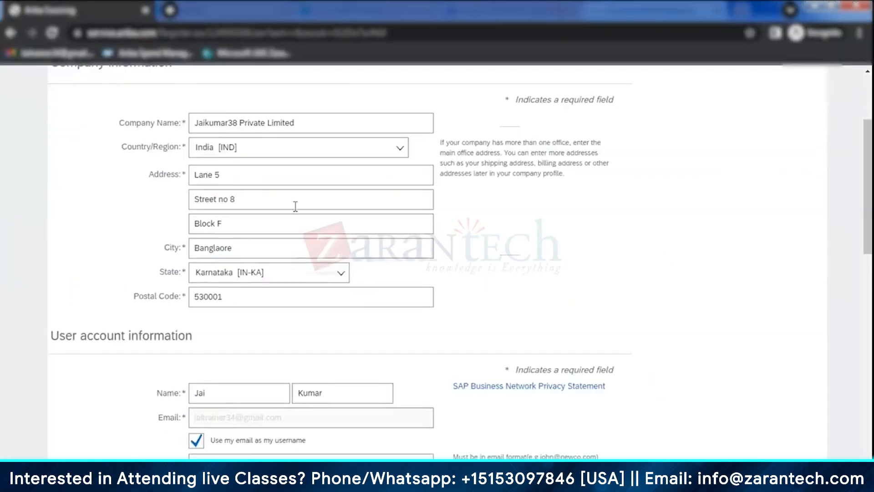
scroll(287, 260, down, 7)
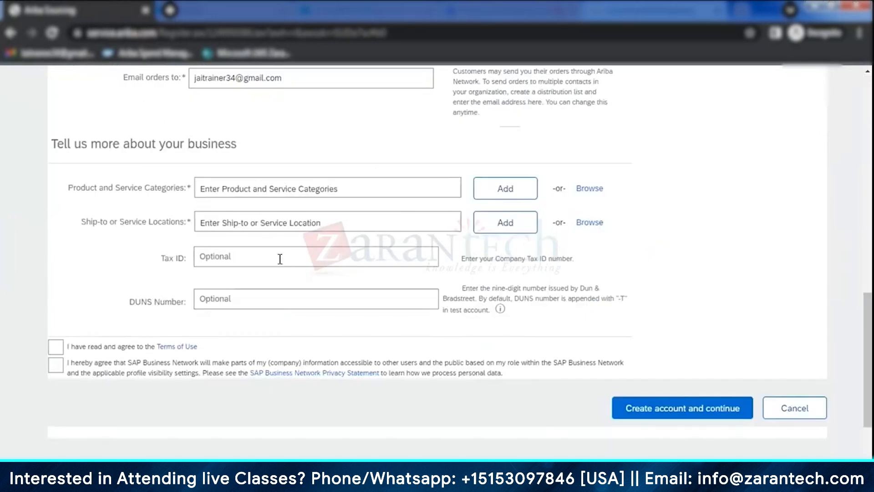
scroll(280, 258, up, 1)
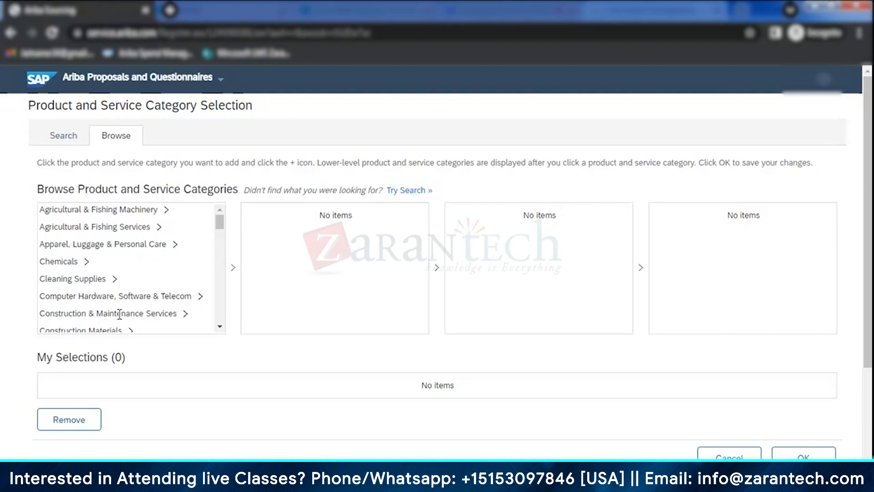
click(88, 262)
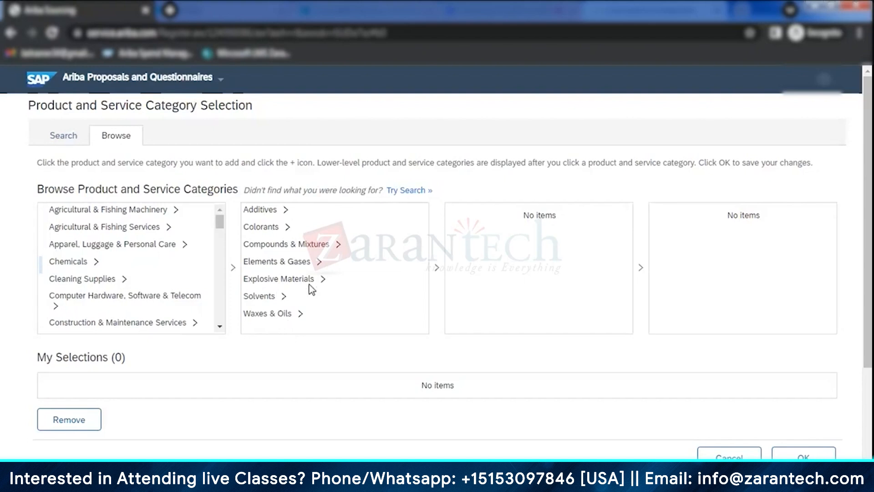
drag(324, 280, 447, 274)
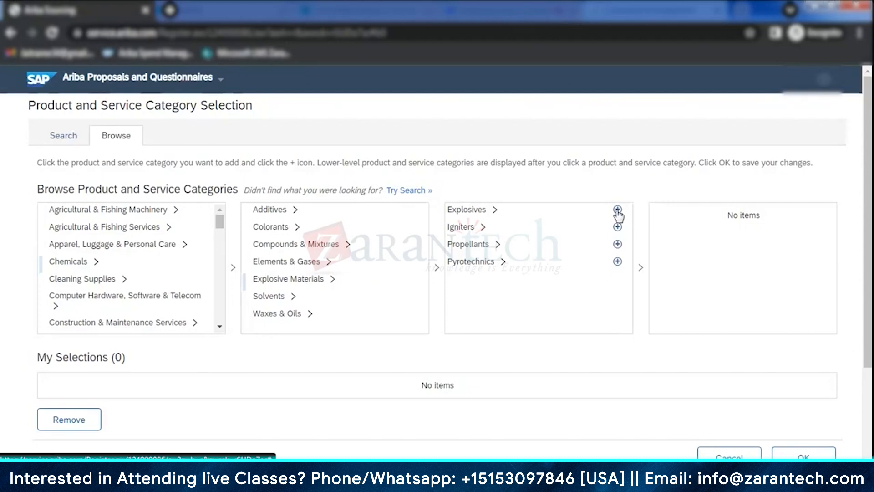
click(495, 212)
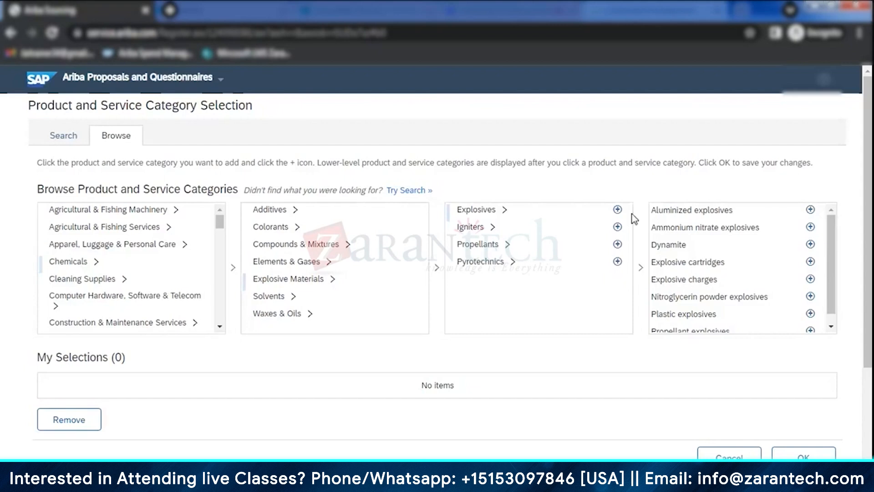
click(811, 210)
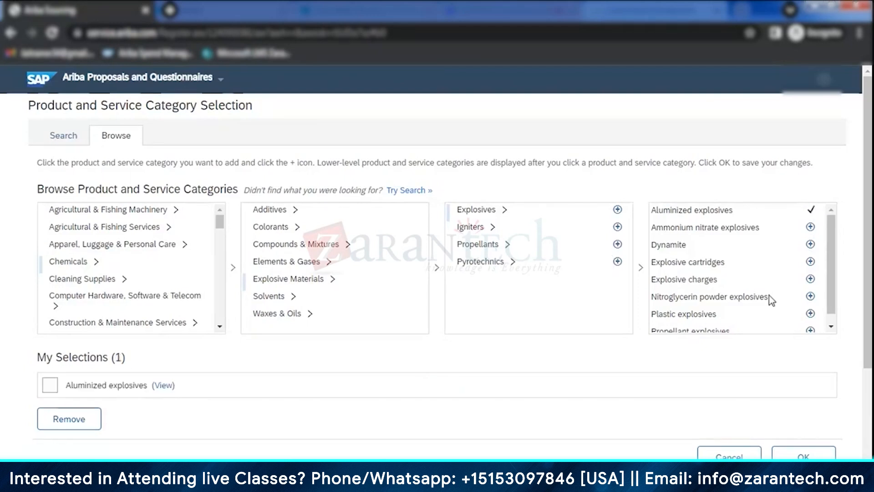
- Add Nitroglycerin powder explosives to the selections and save the product and service categories to the account form
scroll(761, 298, down, 1)
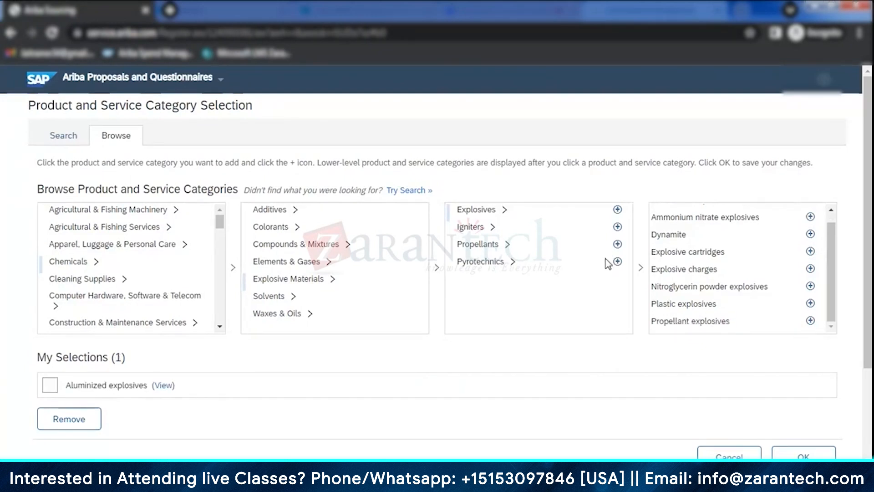
click(811, 285)
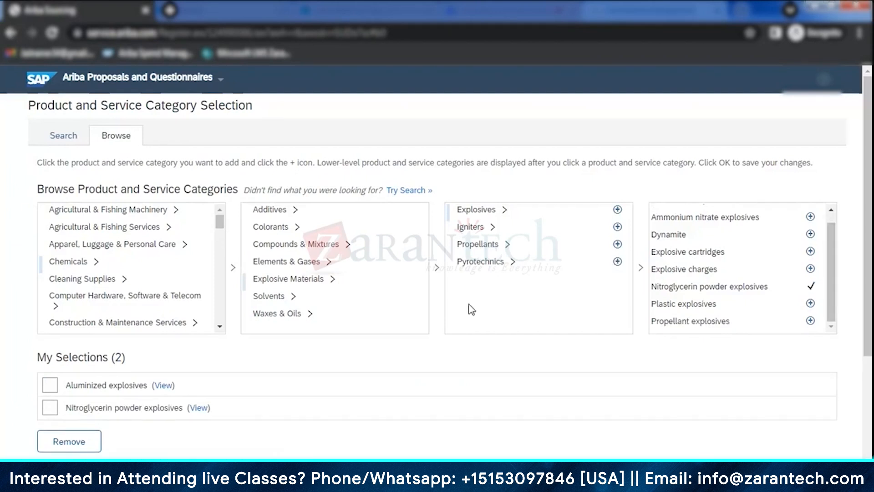
scroll(49, 308, down, 2)
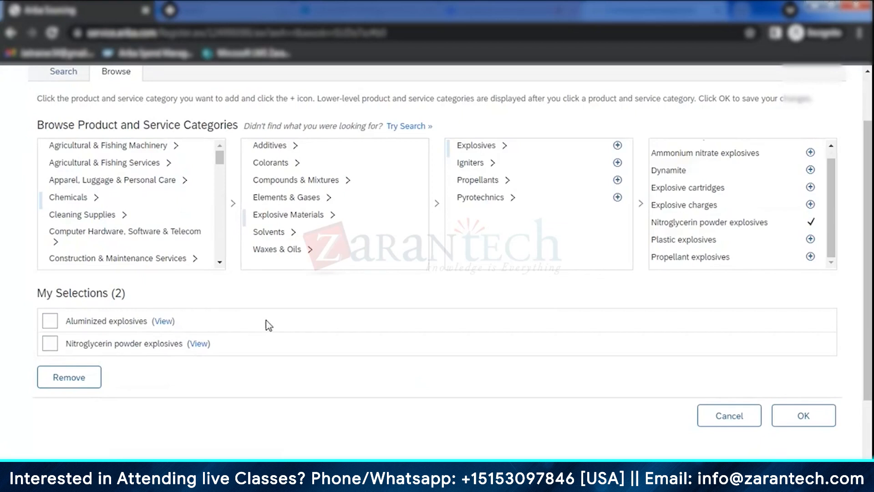
click(802, 418)
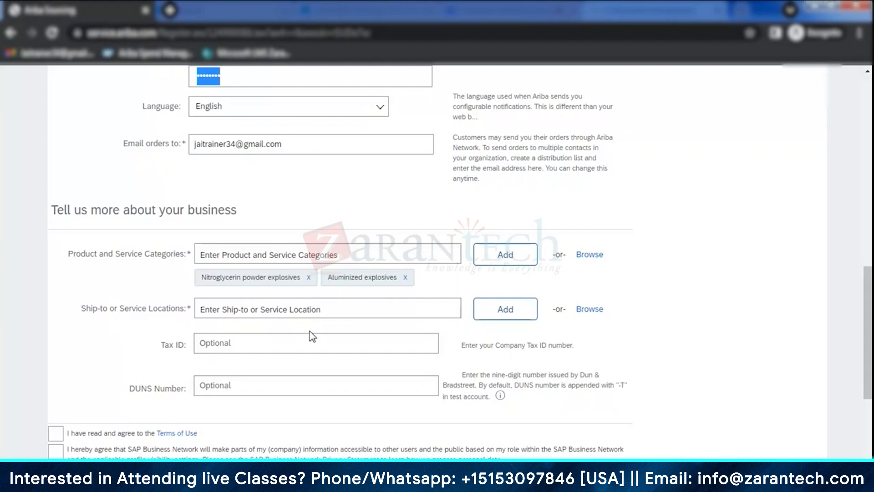
- Reopen the product and service category browser and look through the list of top-level categories
click(594, 256)
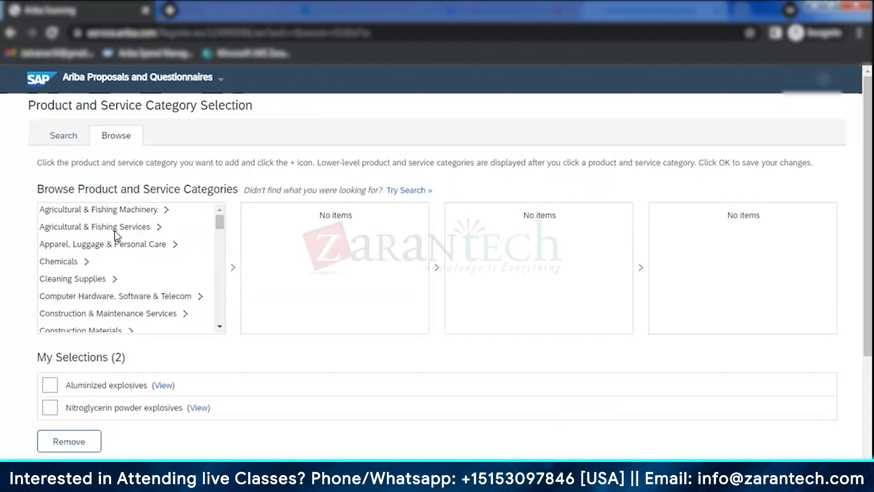
scroll(116, 234, down, 5)
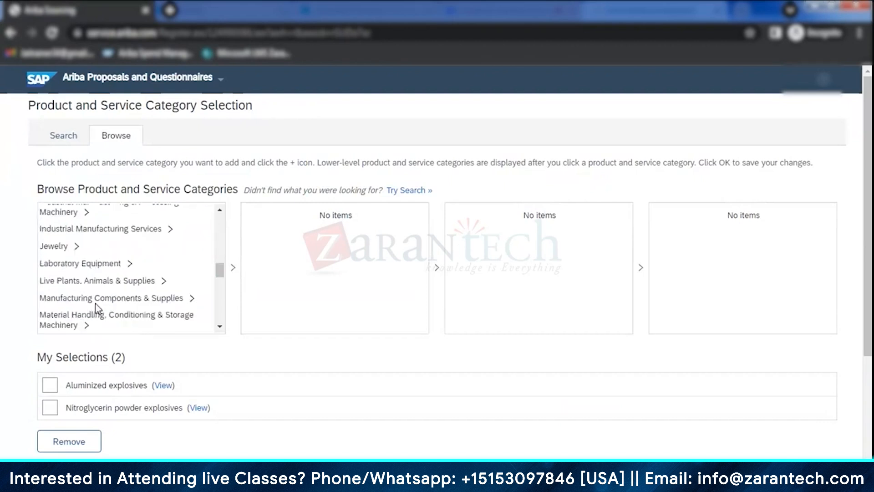
scroll(95, 303, down, 2)
scroll(97, 305, down, 5)
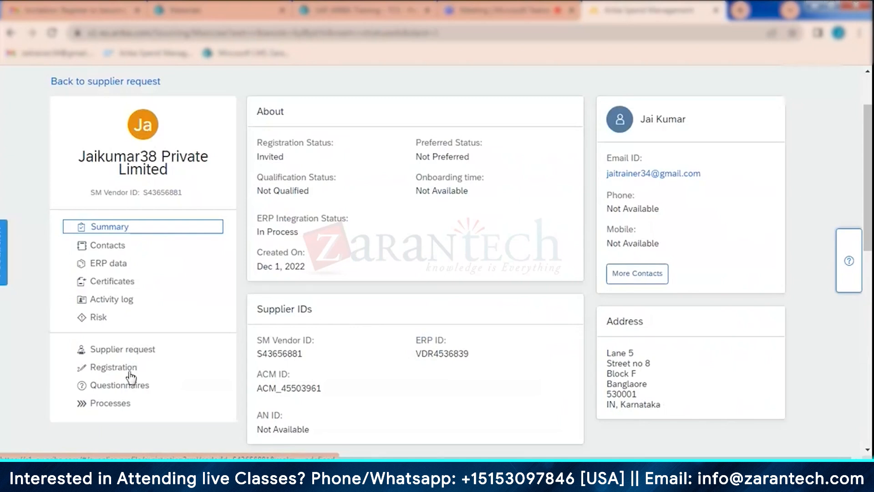
- Switch to the buyer's SAP Ariba site, leave the supplier profile for the main dashboard, and start a new requisition
scroll(176, 195, up, 2)
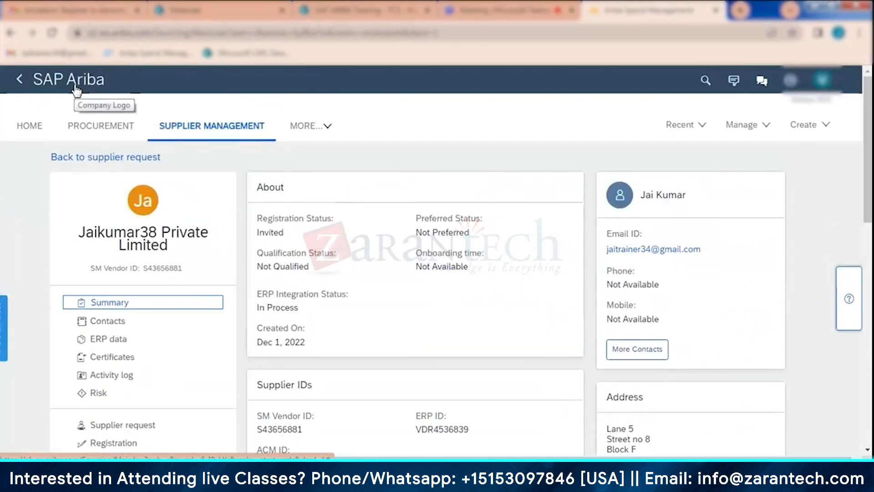
click(77, 91)
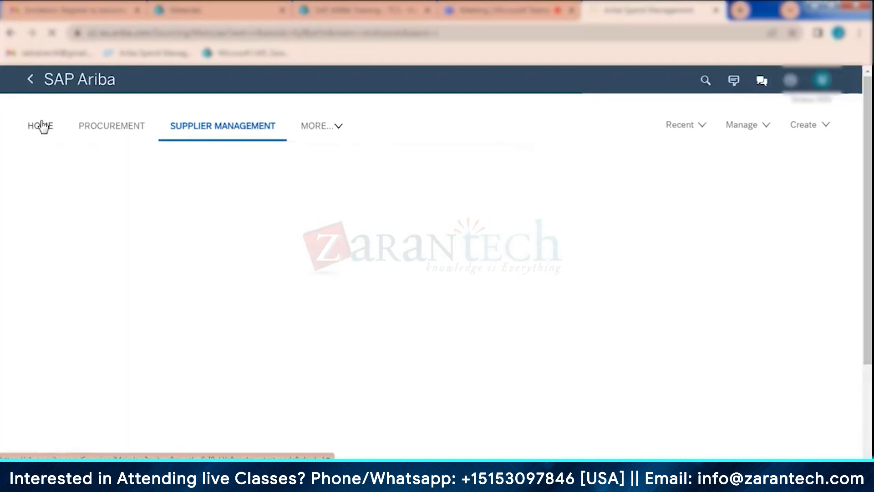
click(41, 125)
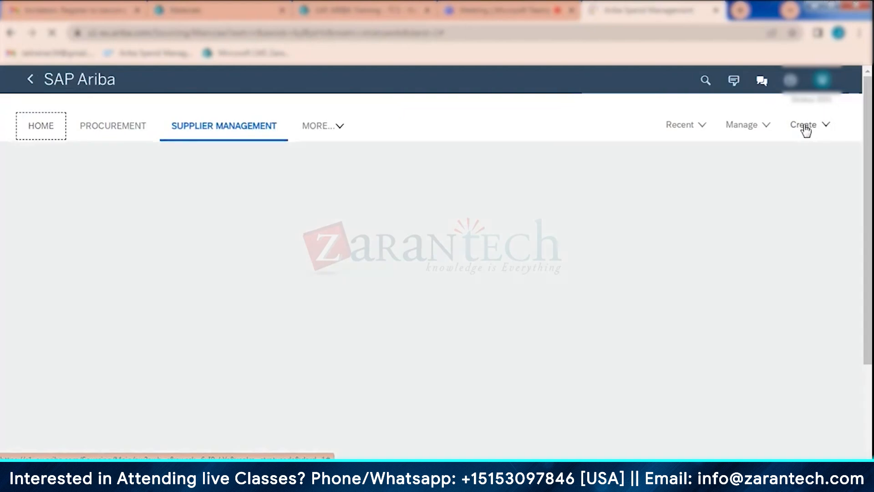
click(805, 127)
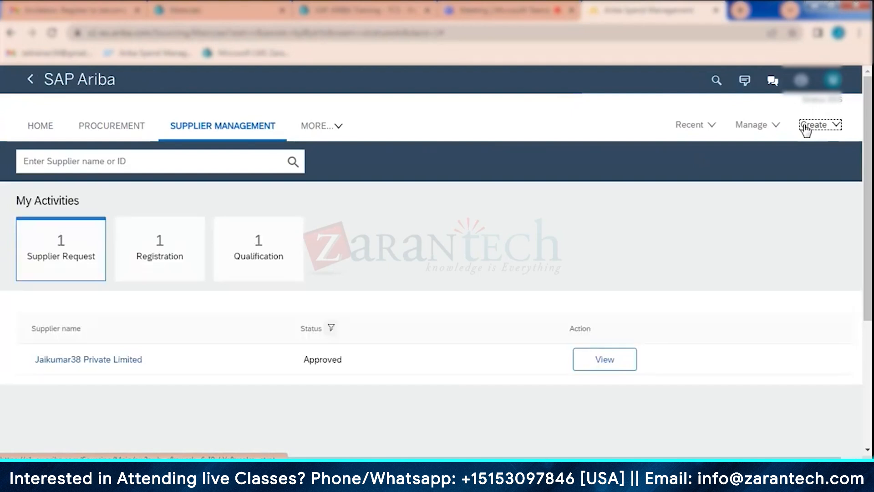
click(825, 131)
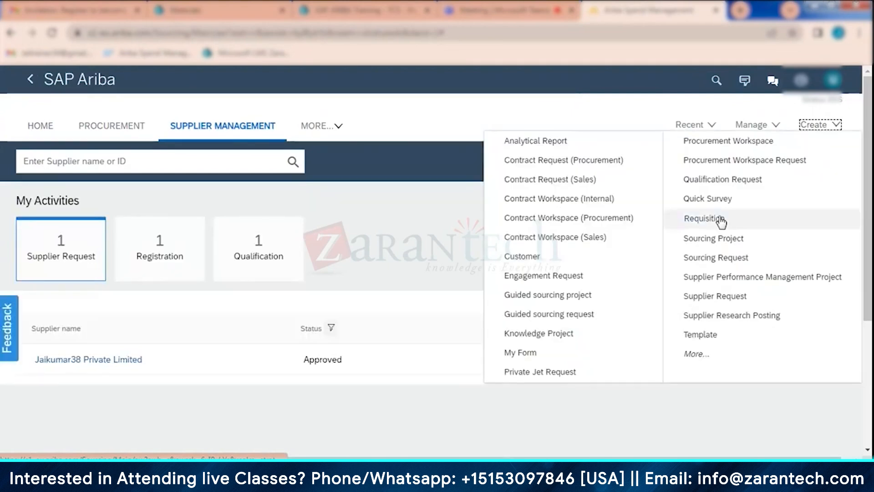
click(720, 219)
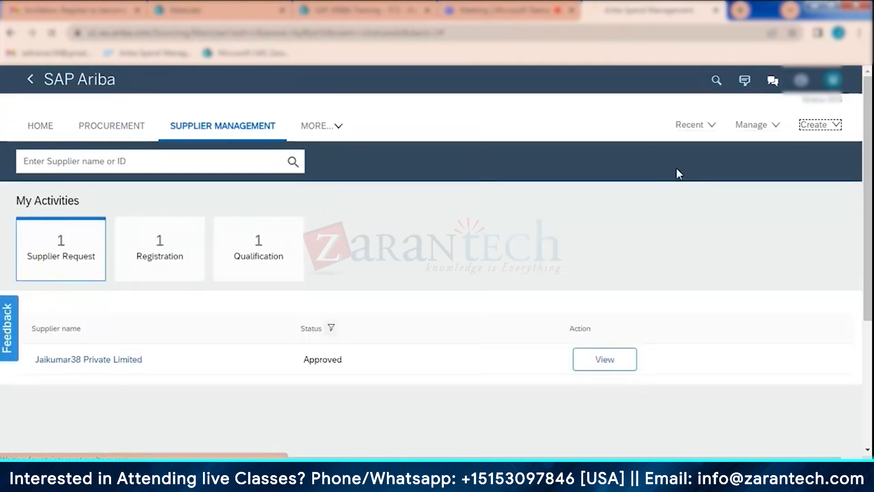
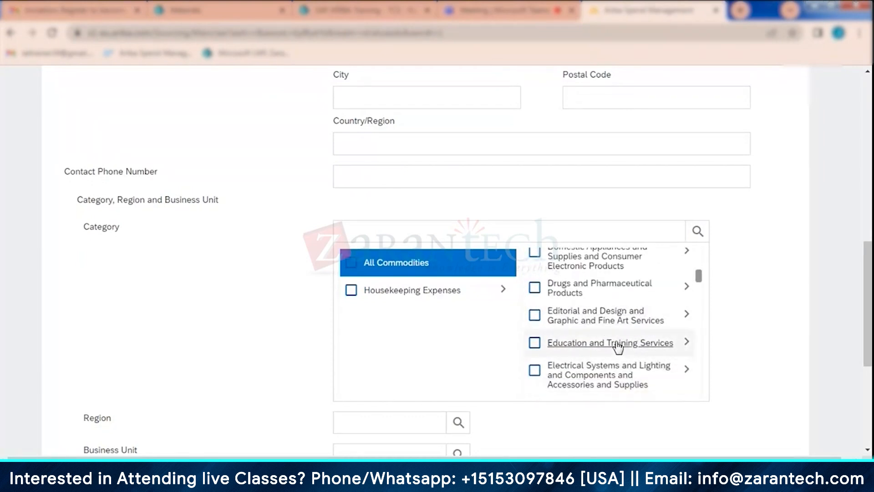
- Look through the supplier request's commodity categories and the subcategories under Cleaning Equipment and Supplies
scroll(619, 348, up, 1)
scroll(672, 327, up, 2)
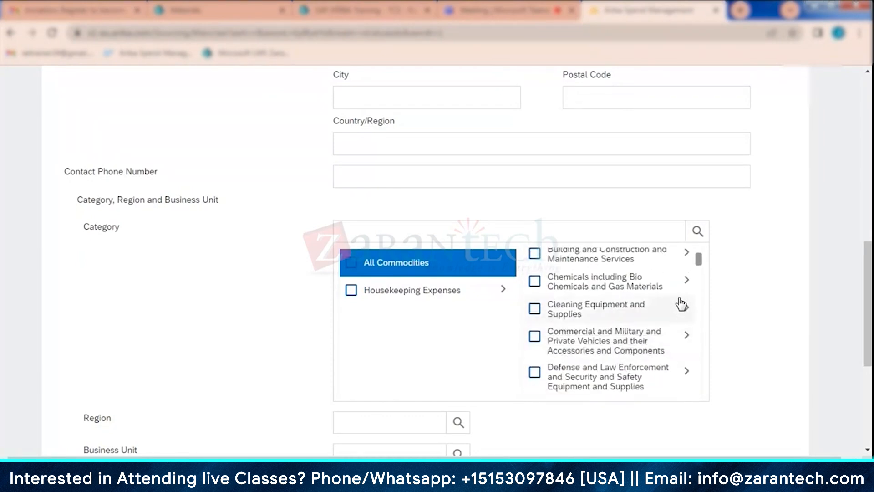
scroll(622, 350, up, 2)
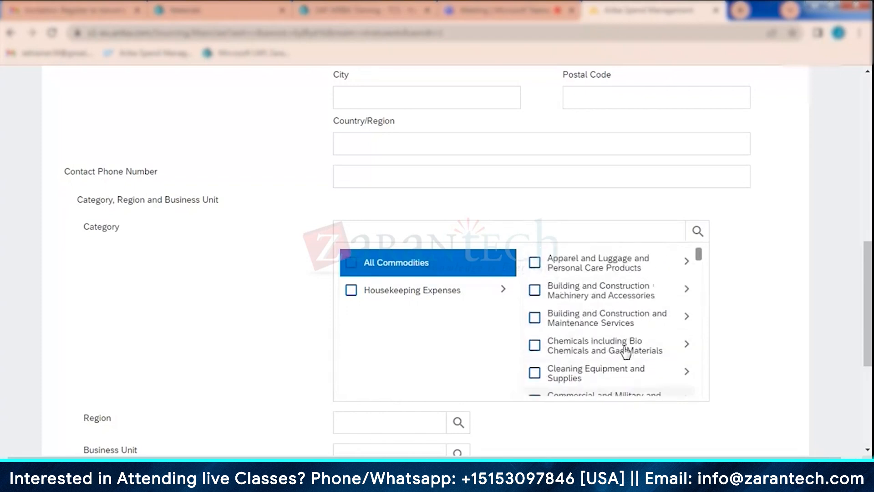
scroll(627, 352, down, 2)
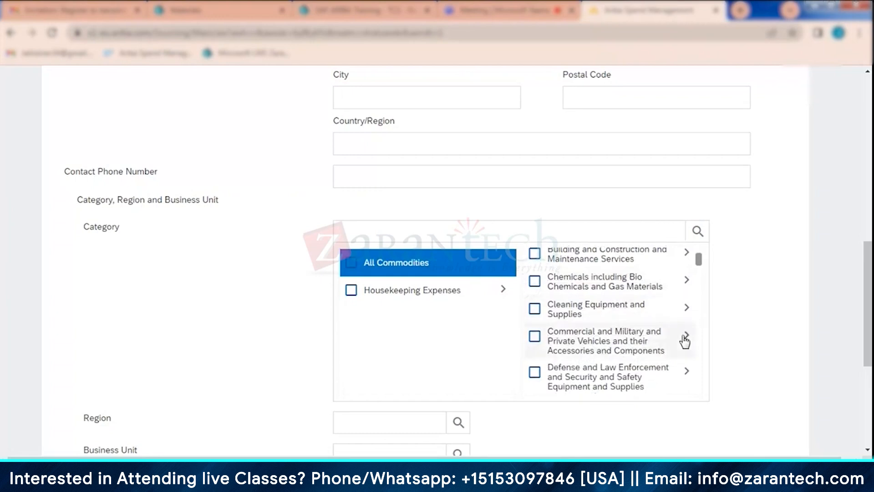
click(688, 309)
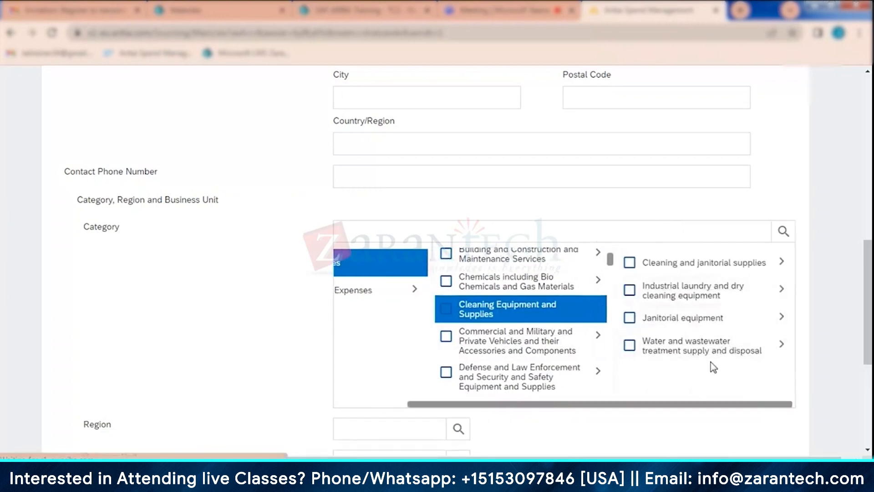
click(779, 266)
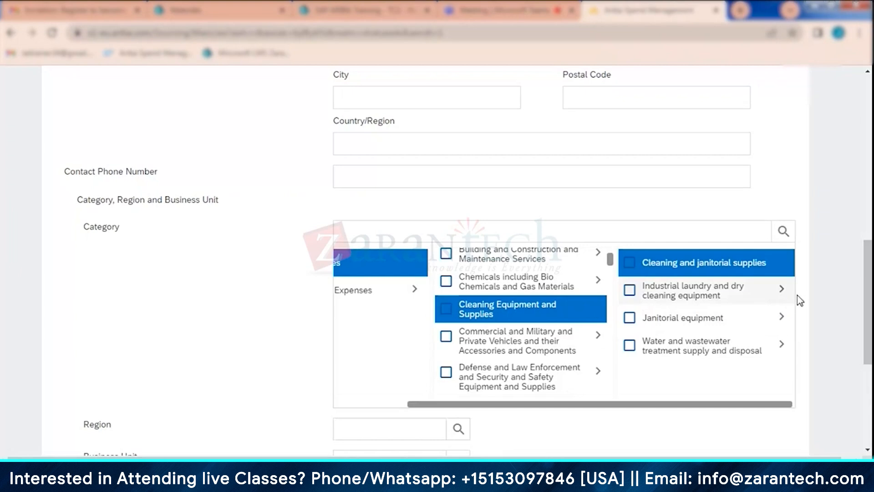
click(783, 291)
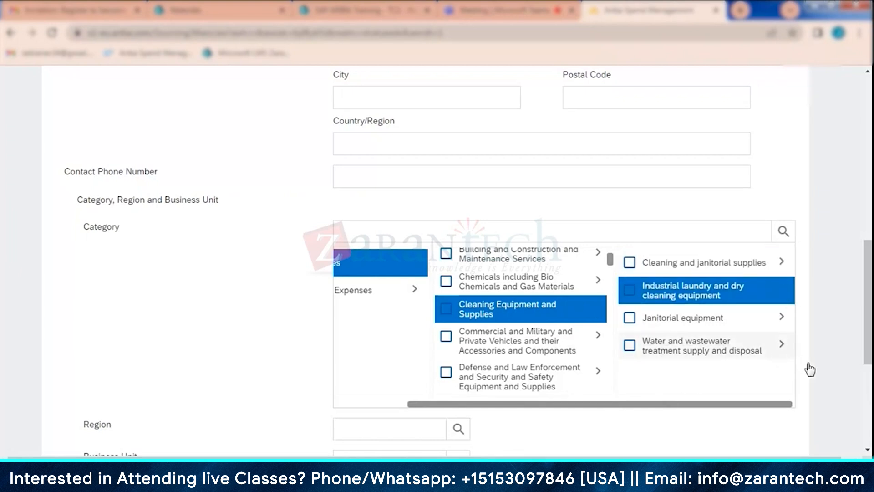
click(780, 348)
- Select Heavy construction machinery and equipment under Building and Construction Machinery and Accessories as the supplier request's category
scroll(605, 295, up, 3)
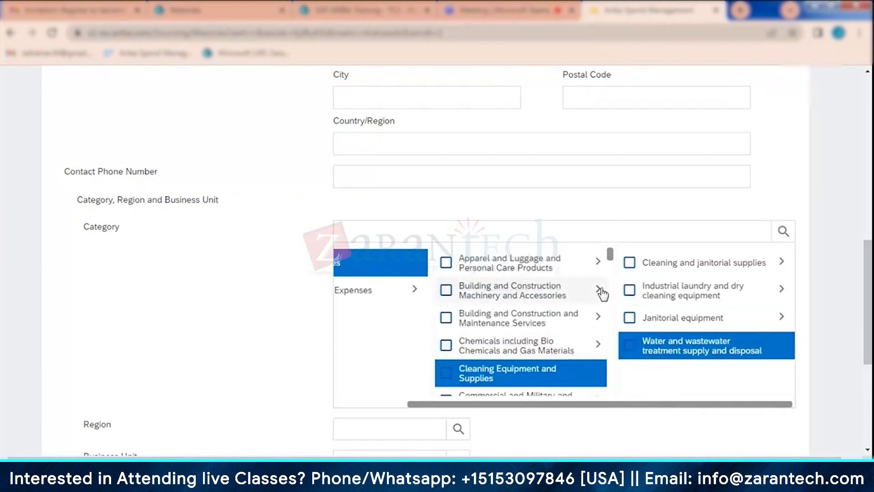
click(601, 294)
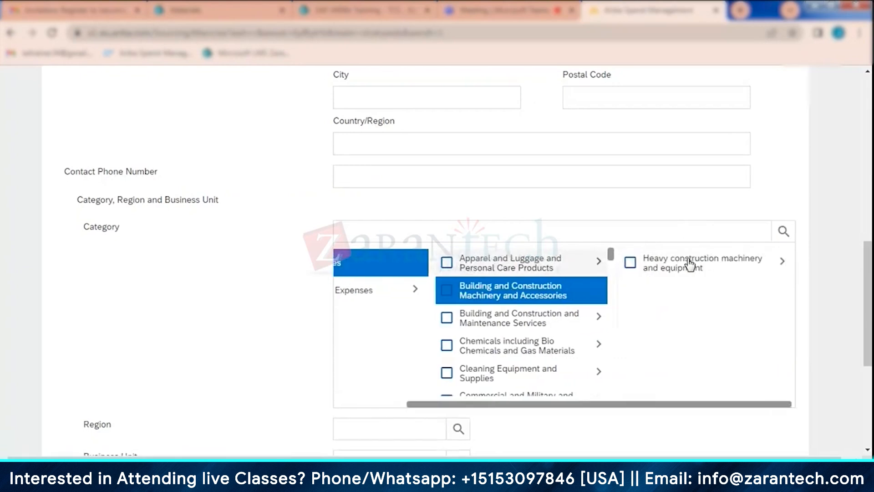
click(690, 264)
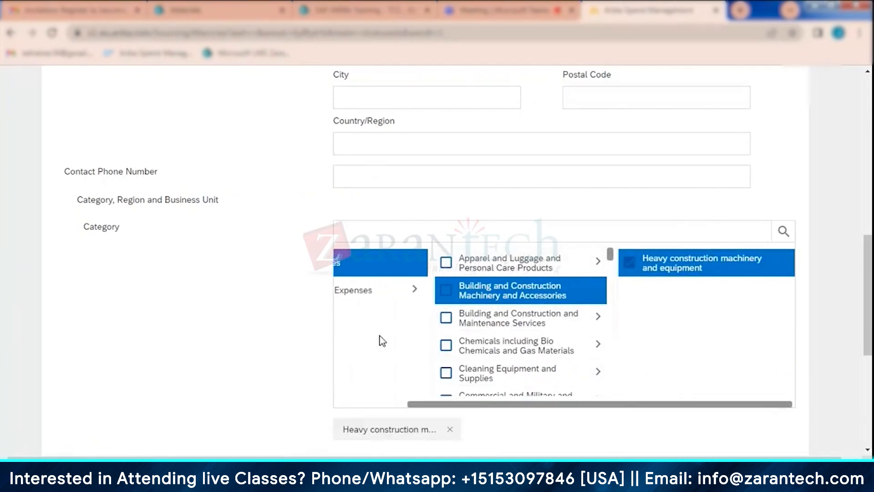
drag(412, 405, 314, 397)
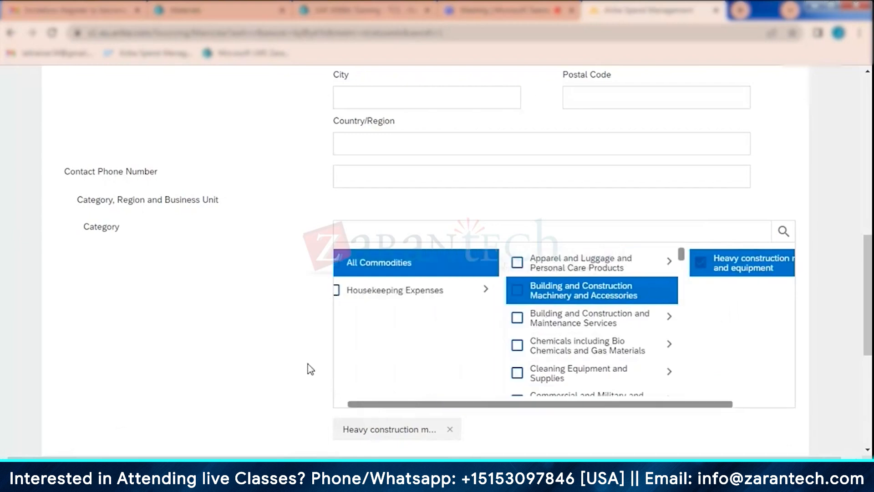
scroll(441, 323, down, 5)
scroll(442, 324, up, 4)
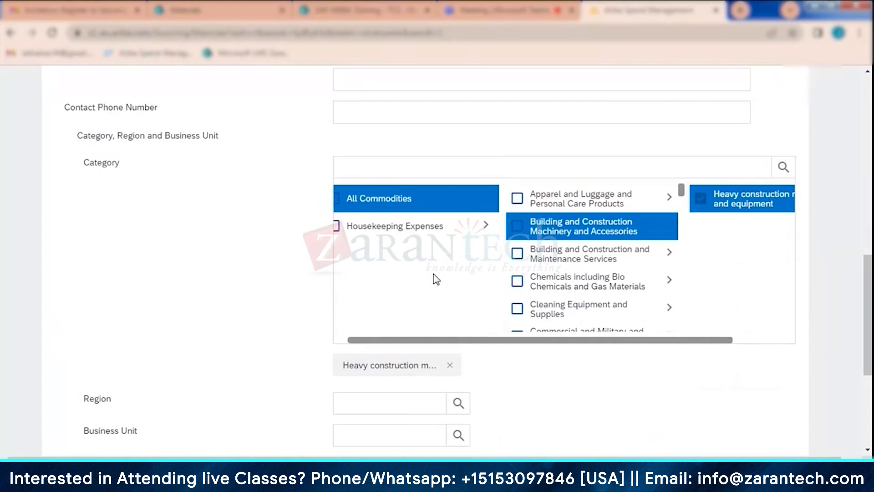
- Expand the supplier request's Region choices through All to the Asia Pacific countries
click(457, 404)
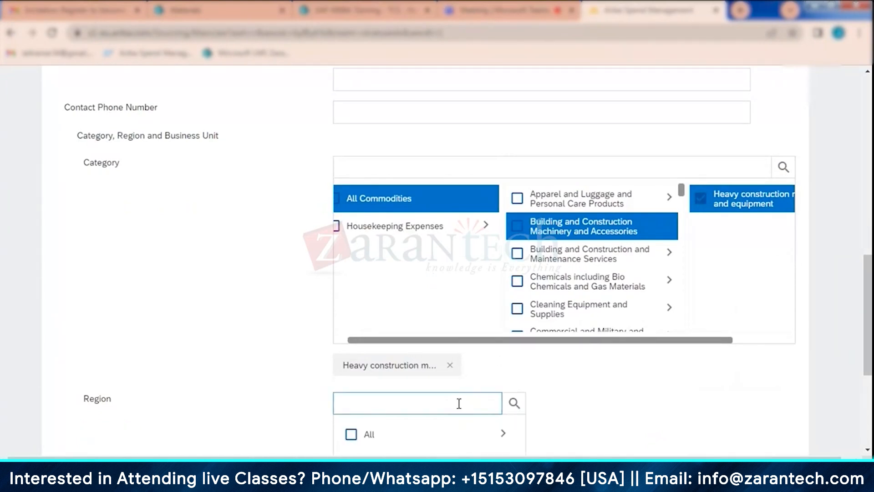
click(506, 436)
scroll(683, 346, down, 4)
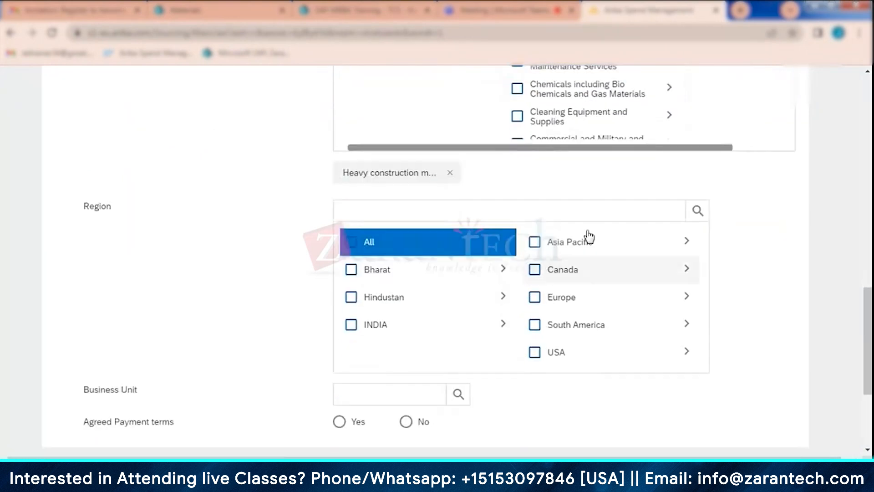
click(687, 244)
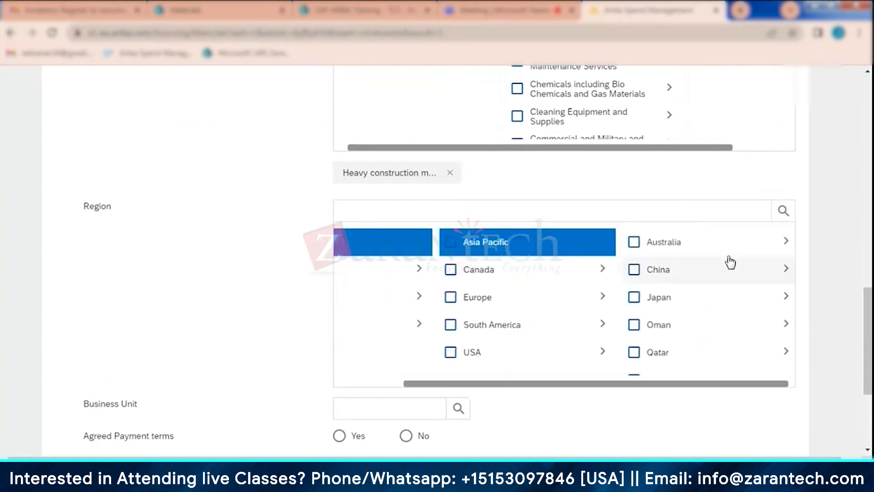
- Look over the supplier request form, cancel the request and confirm the cancellation
scroll(238, 300, up, 10)
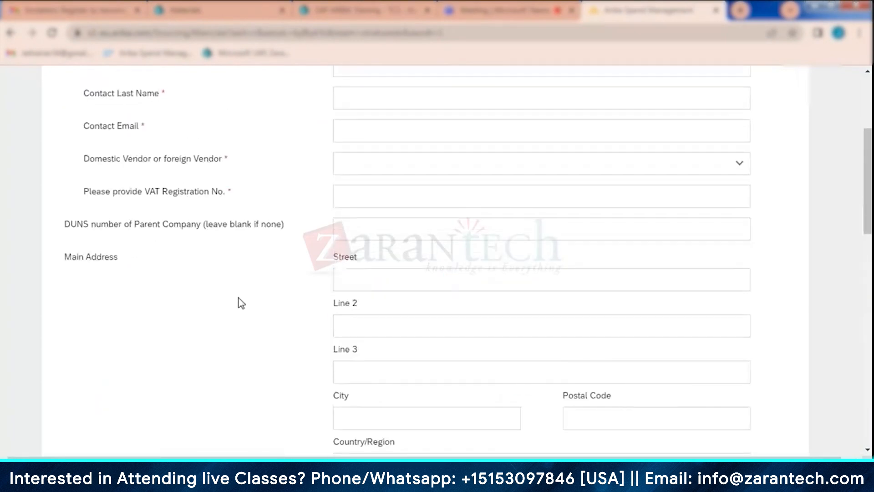
scroll(242, 302, up, 3)
scroll(273, 308, down, 20)
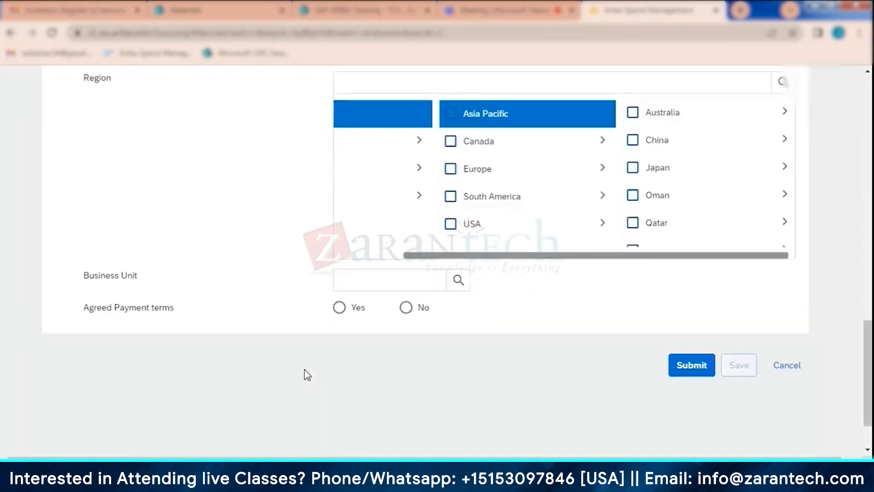
click(787, 300)
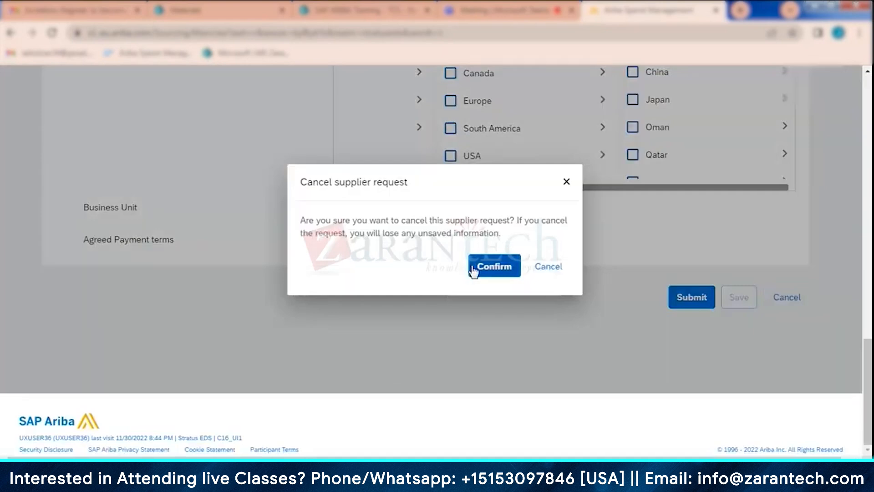
click(473, 269)
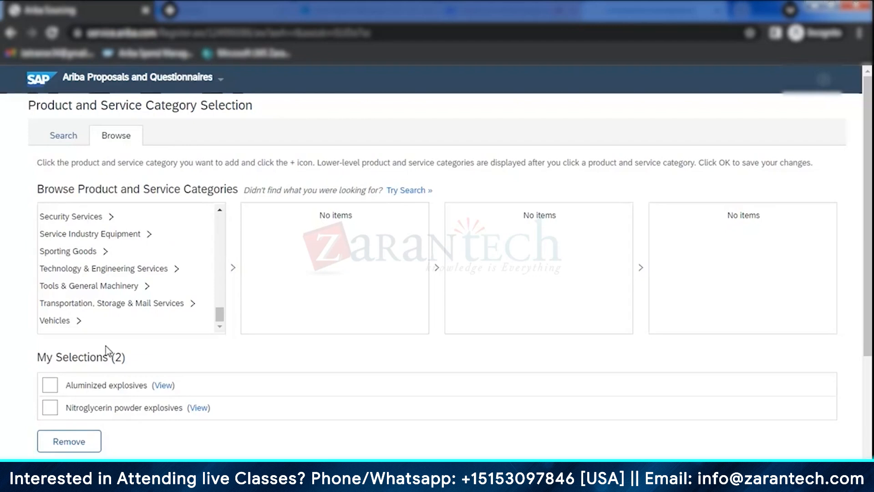
- Switch back to the supplier registration site and save the two selected explosives categories to the account form
scroll(171, 322, down, 3)
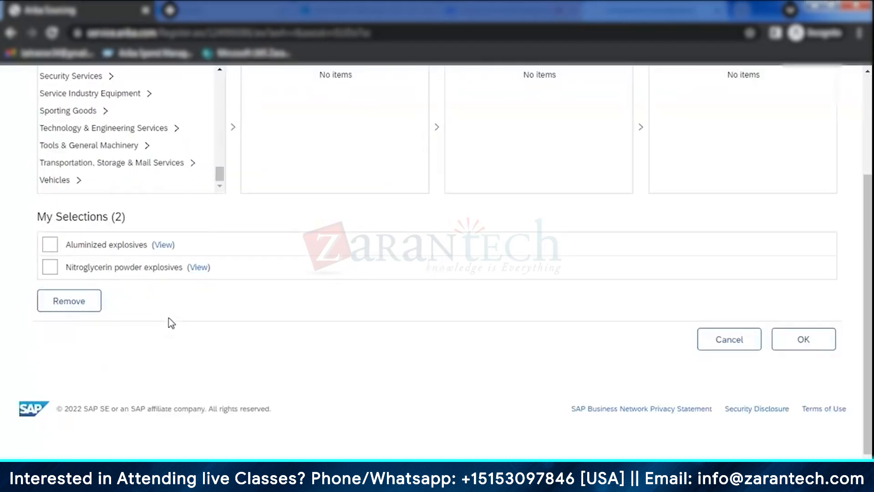
click(804, 339)
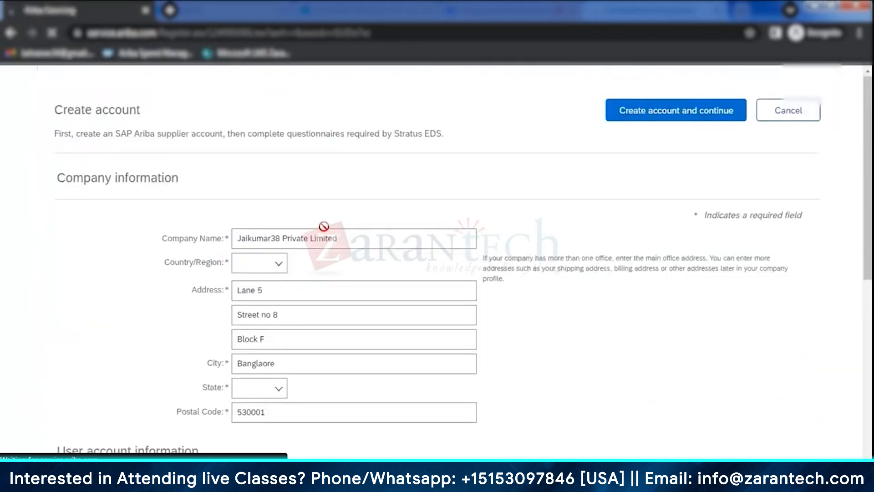
scroll(665, 287, down, 2)
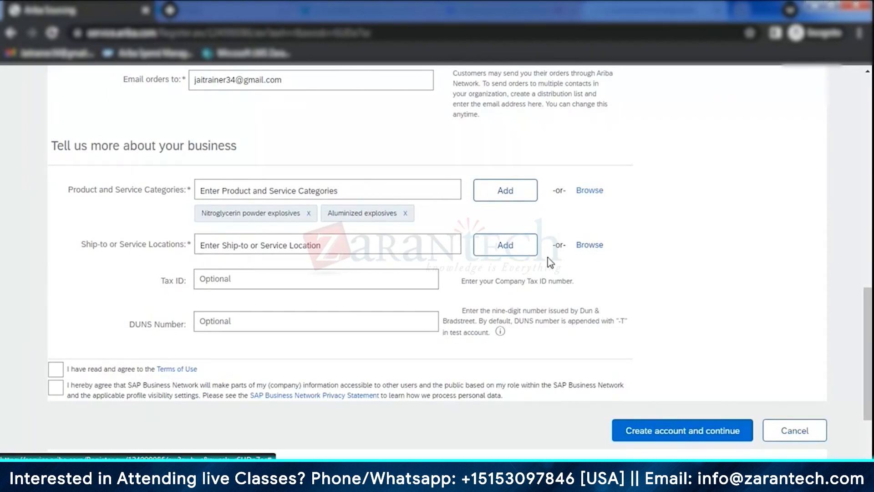
- Open the ship-to or service location selection, read its instructions, and compare the Global option with the list of individual regions
click(591, 246)
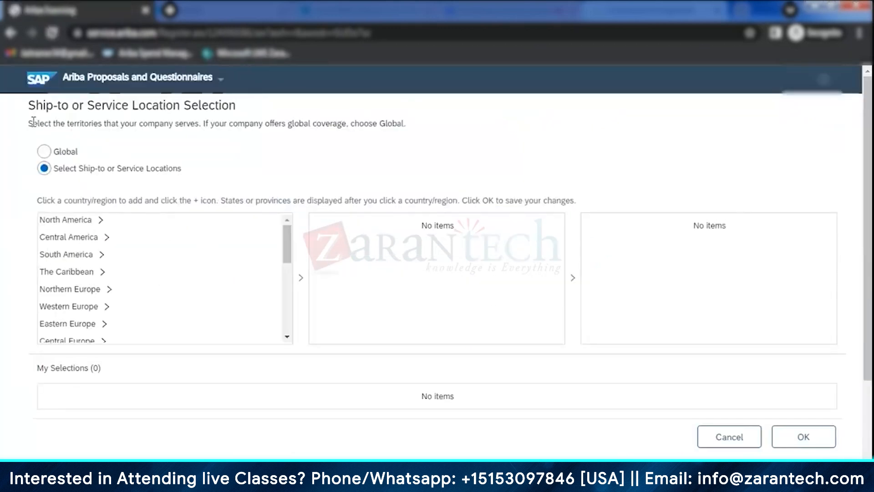
drag(33, 122, 196, 125)
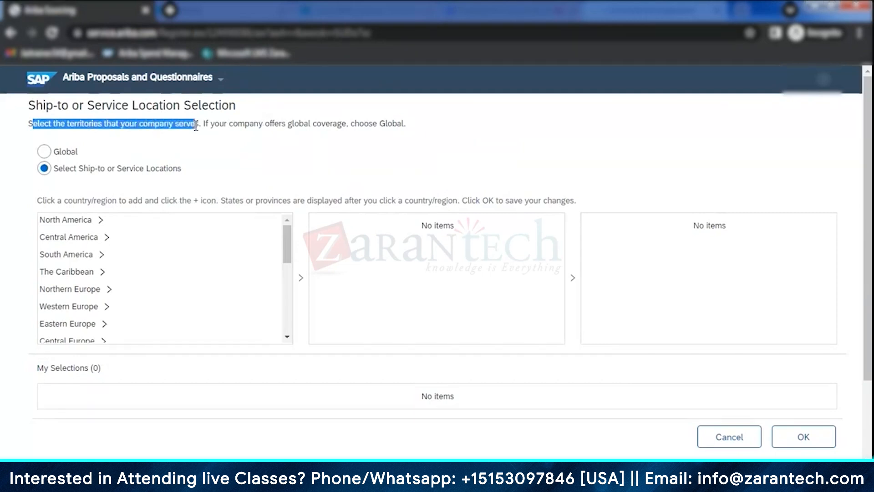
click(283, 181)
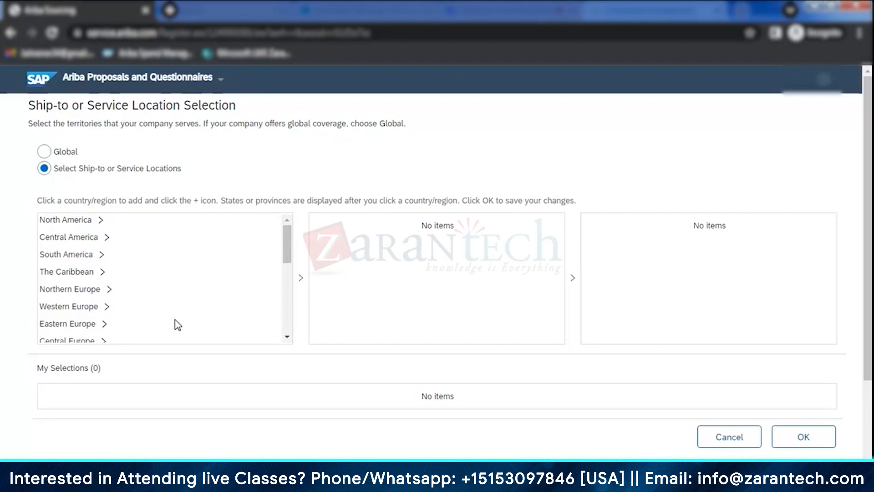
click(43, 151)
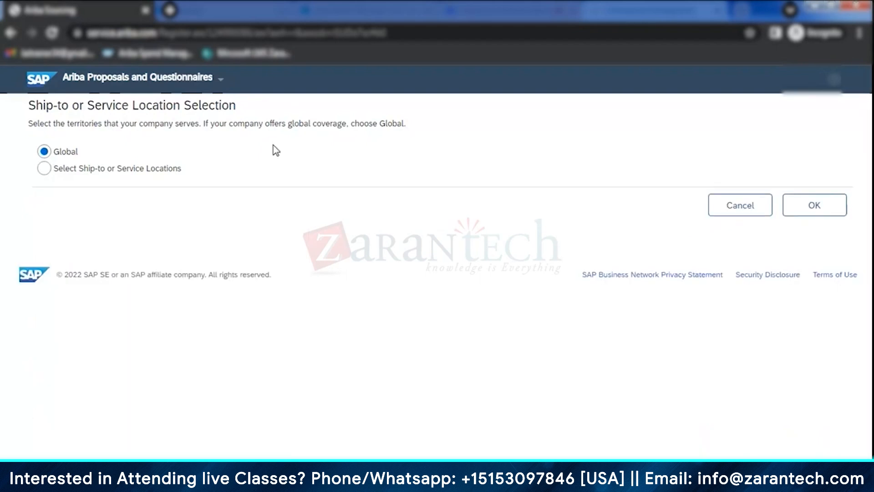
click(45, 172)
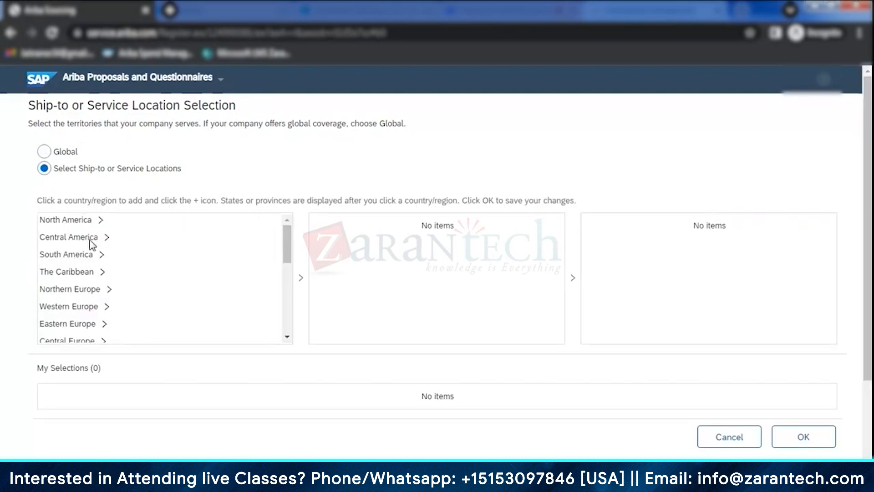
scroll(156, 302, down, 5)
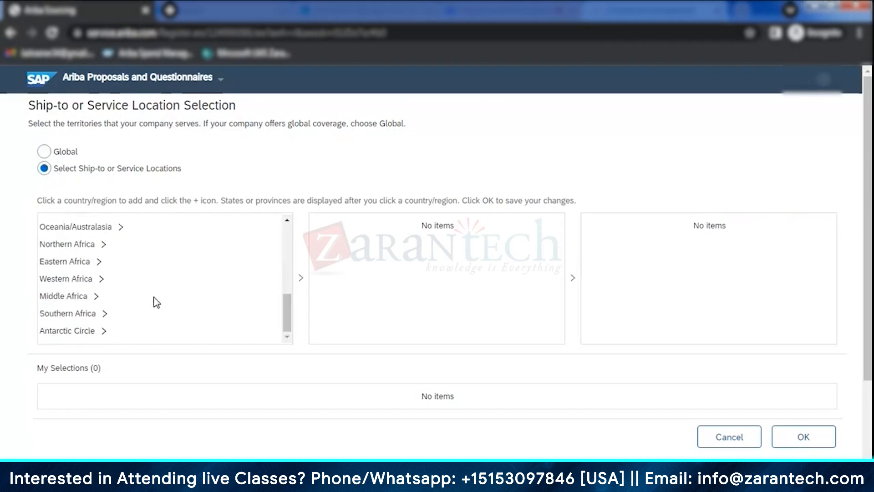
- Set the ship-to or service locations to Global and save the selection to the account form
scroll(156, 303, up, 5)
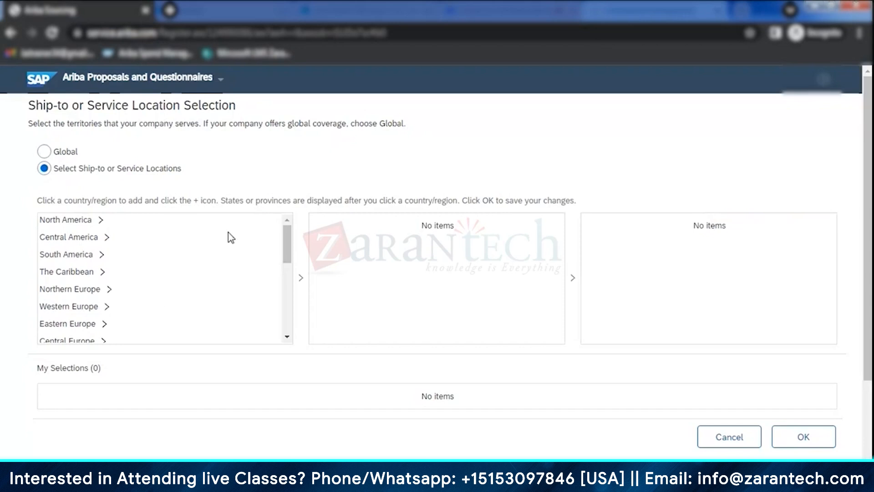
click(44, 152)
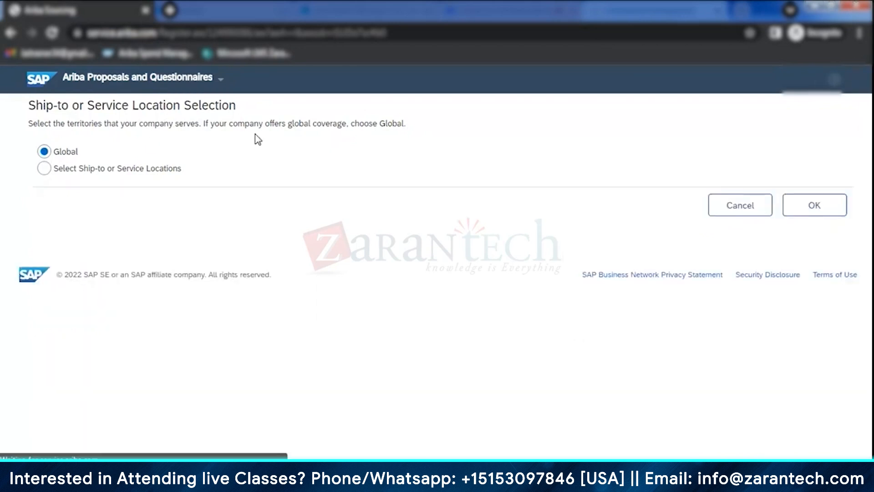
click(804, 204)
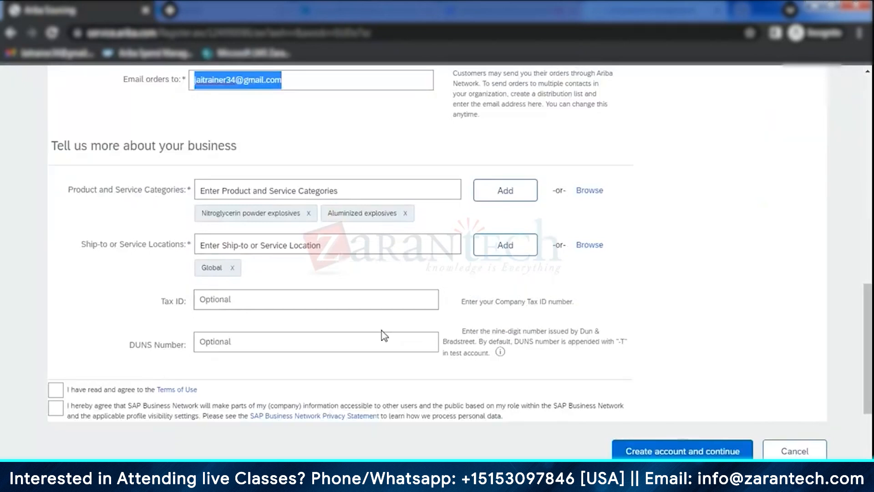
- Review the account form's company, user and business details, and agree to the Terms of Use
scroll(385, 302, up, 15)
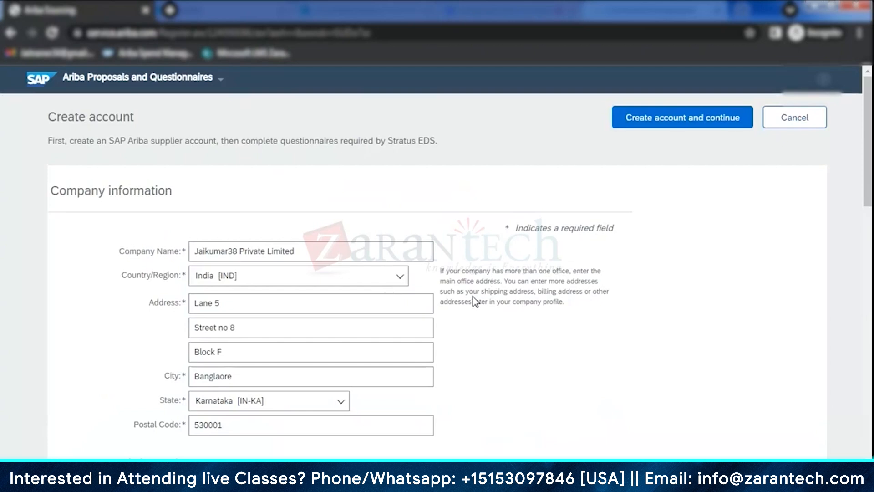
scroll(474, 301, down, 2)
scroll(475, 299, up, 1)
scroll(168, 360, down, 6)
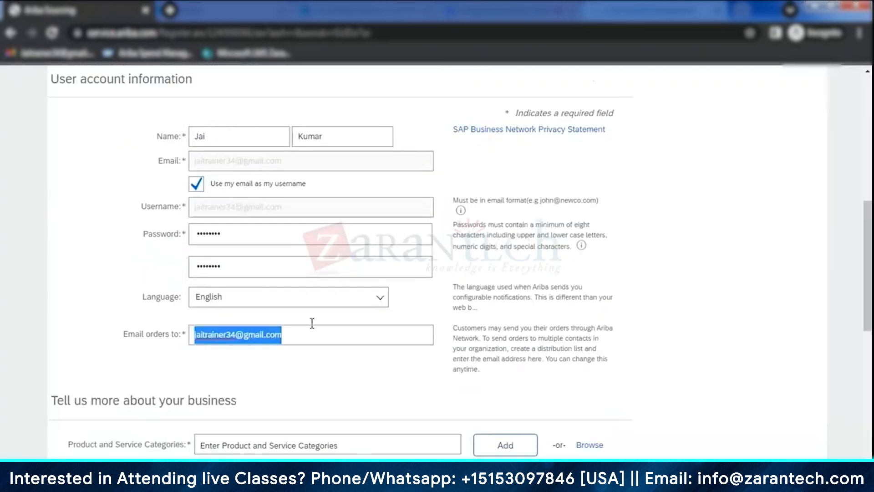
scroll(342, 371, down, 4)
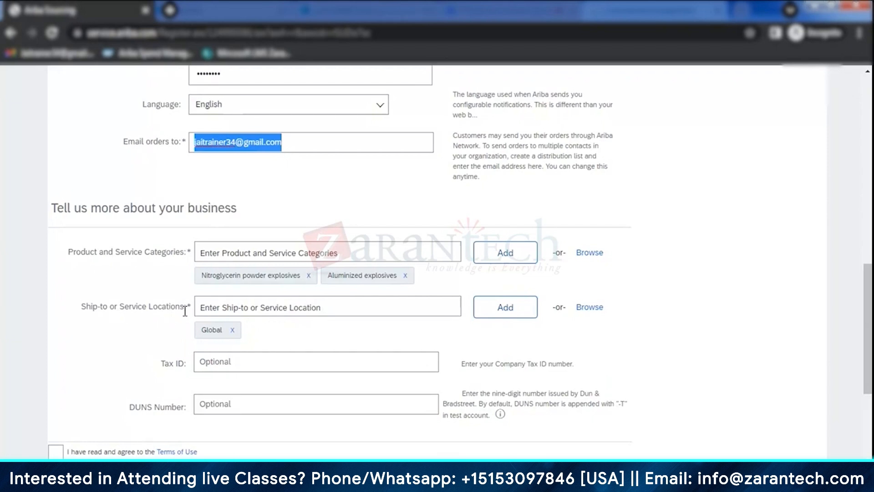
scroll(120, 336, down, 1)
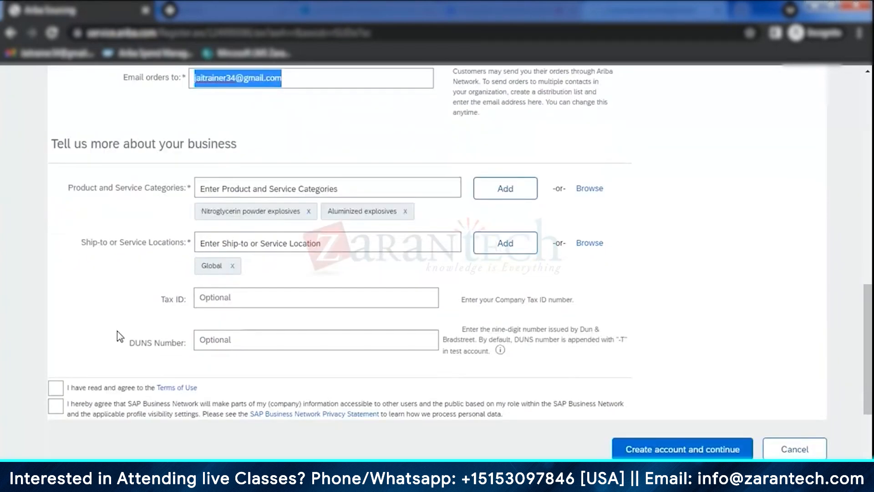
click(55, 393)
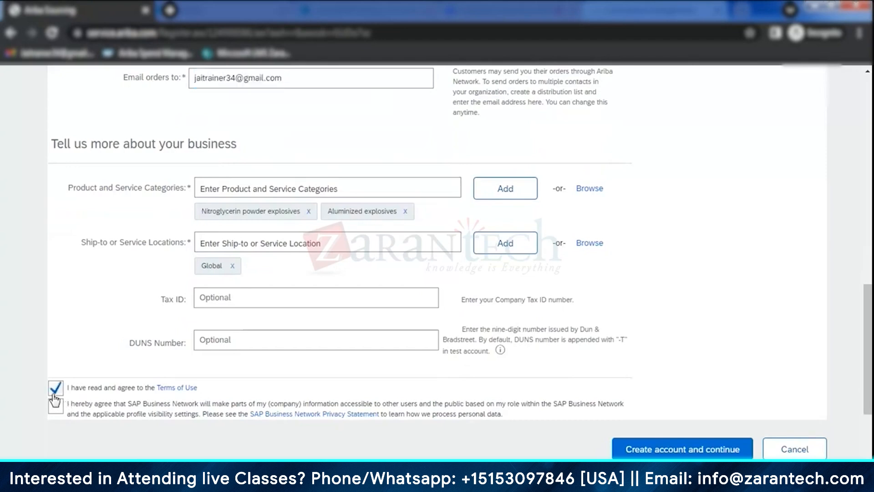
- Agree to the SAP Business Network information-sharing and privacy terms, recheck the account form, and create the supplier account
click(56, 407)
scroll(654, 325, up, 15)
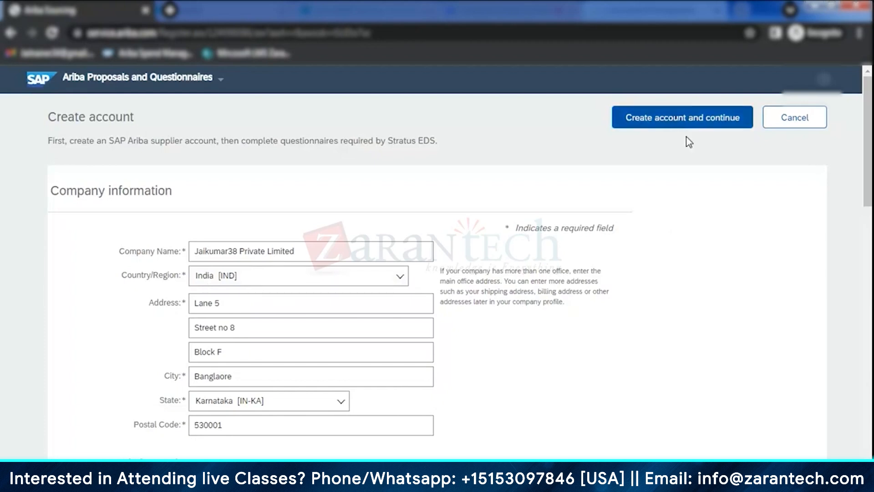
scroll(228, 256, down, 6)
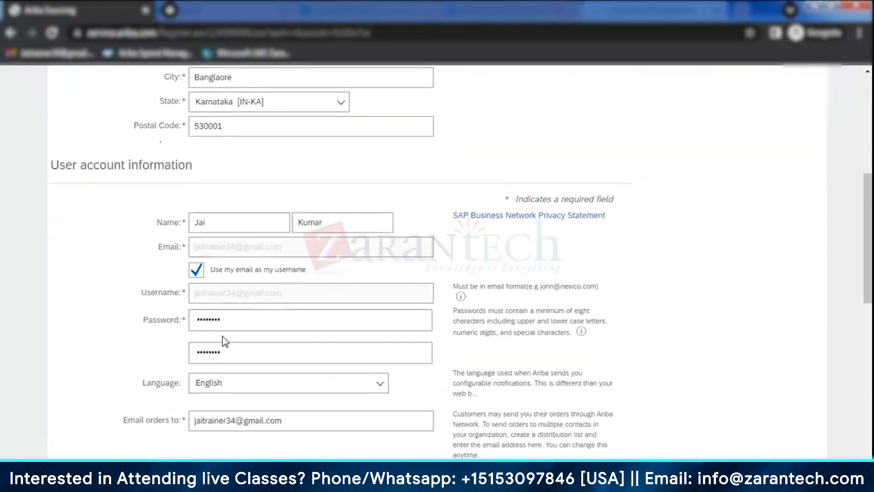
scroll(224, 342, down, 2)
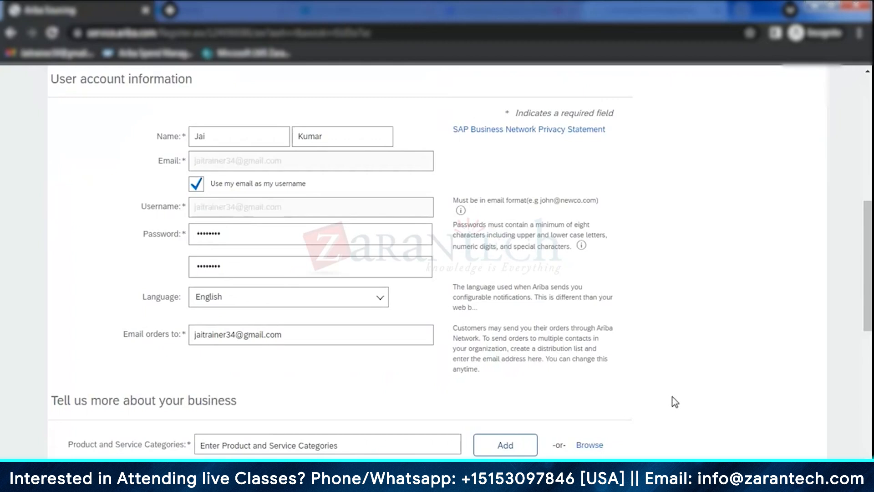
scroll(676, 400, down, 7)
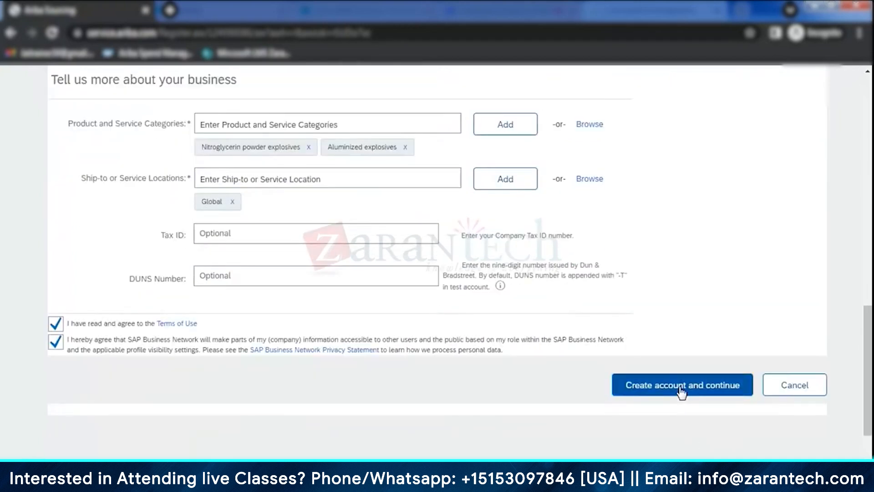
click(681, 388)
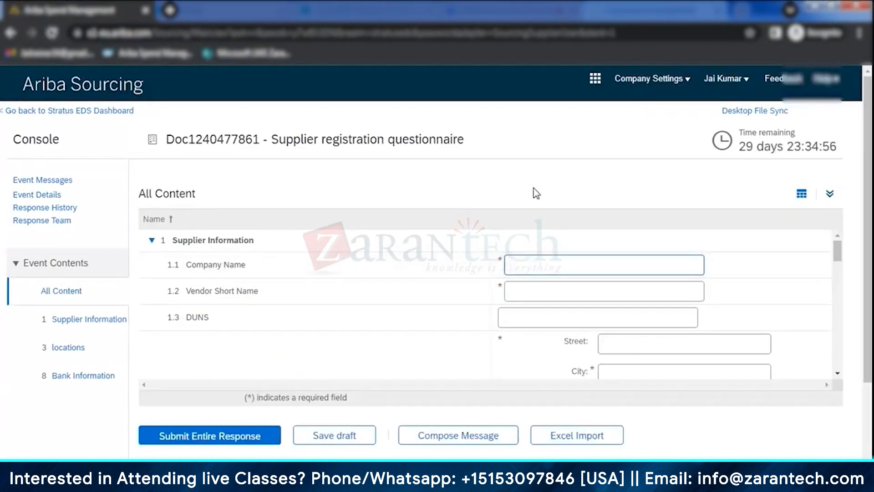
- Expand the Supplier registration questionnaire and examine its questions, from Supplier Information through Bank Information to the final legacy items
click(830, 195)
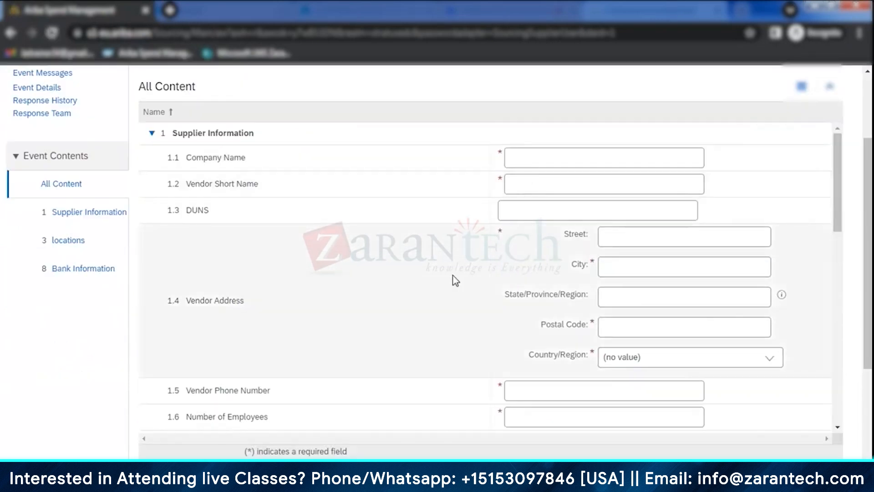
scroll(283, 221, down, 5)
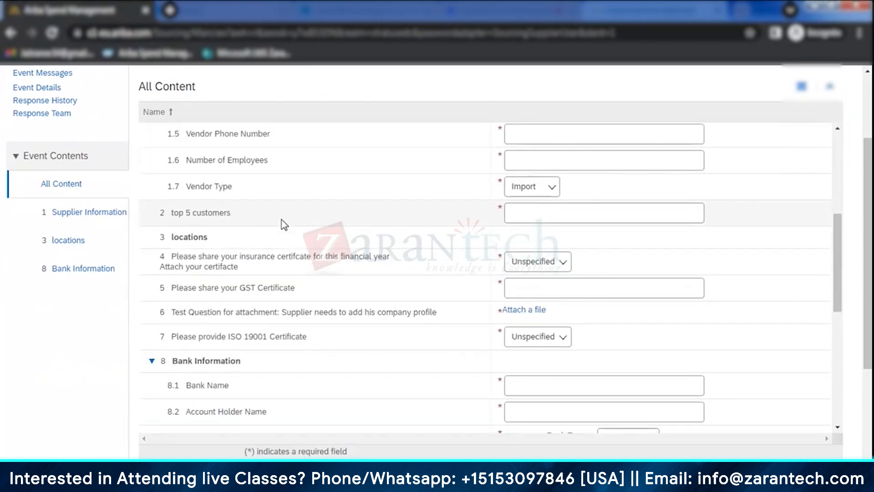
scroll(285, 223, down, 4)
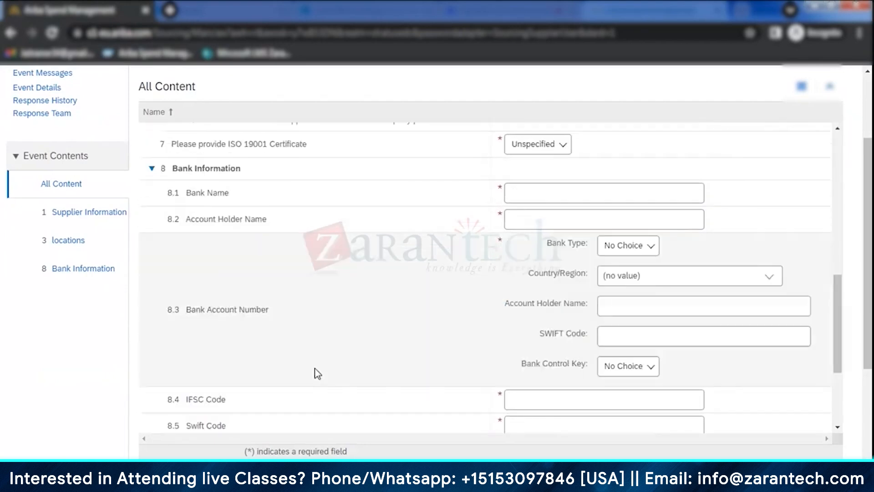
scroll(317, 373, down, 3)
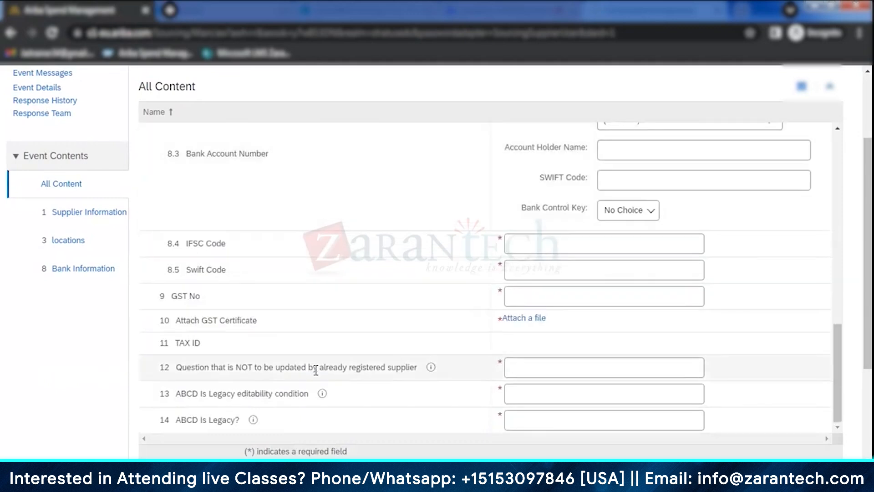
scroll(316, 371, up, 10)
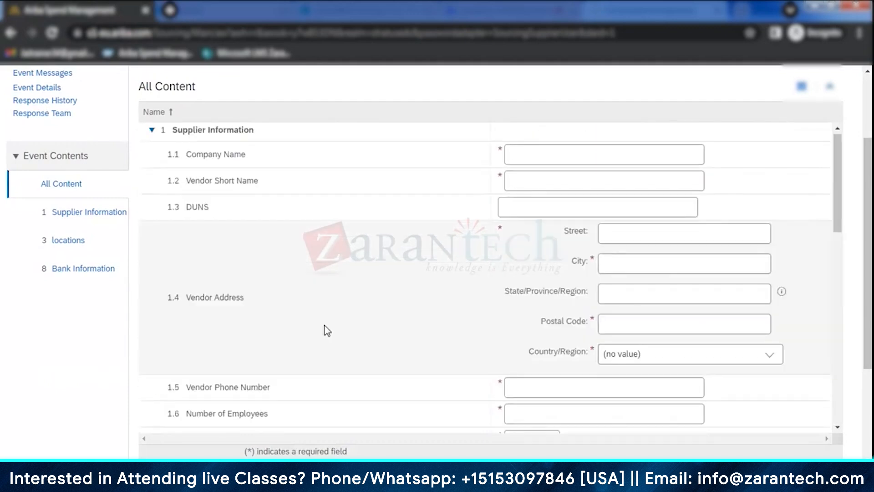
scroll(325, 326, up, 3)
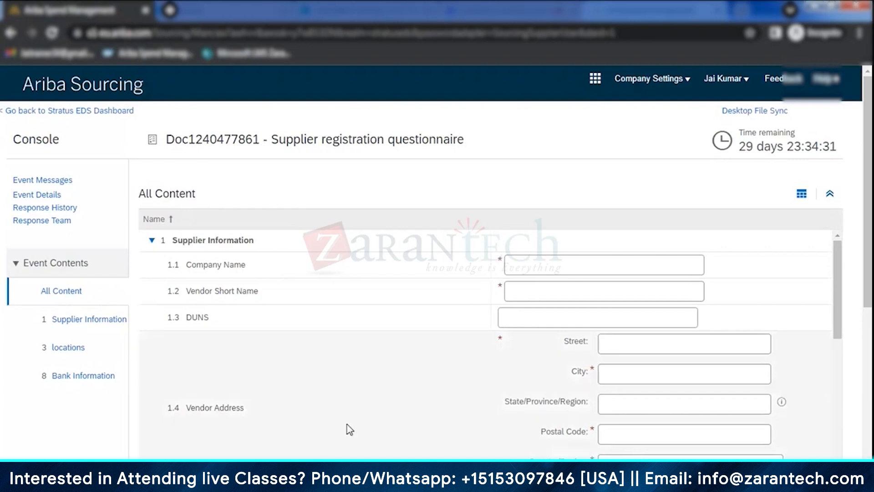
- Switch to the buyer's SAP Ariba site, view the Jaikumar38 Private Limited supplier request, and open its supplier profile
key(alt+Tab)
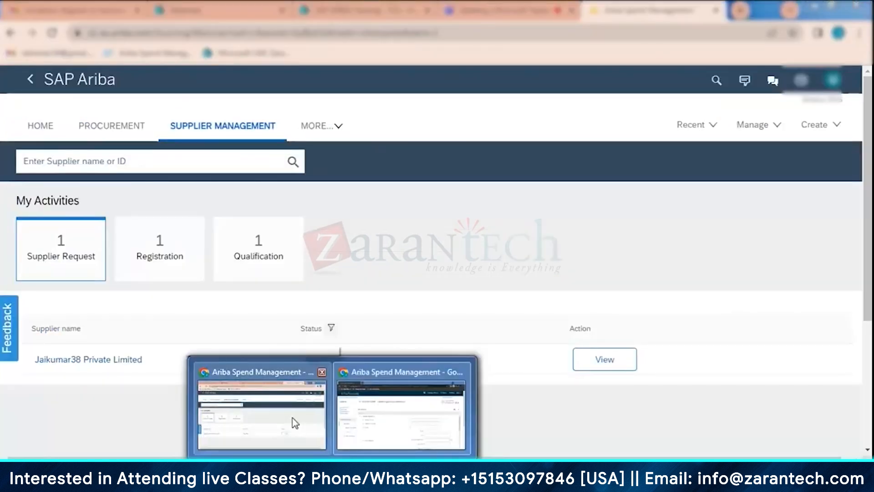
click(292, 418)
click(614, 364)
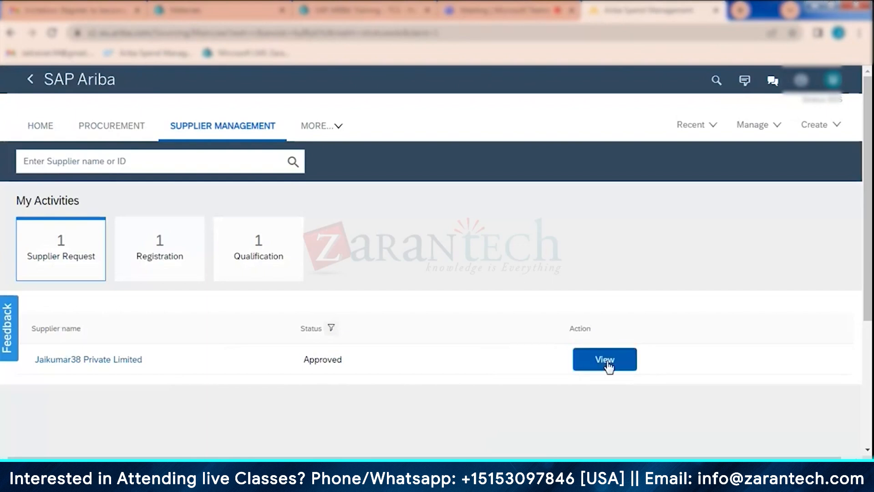
click(609, 363)
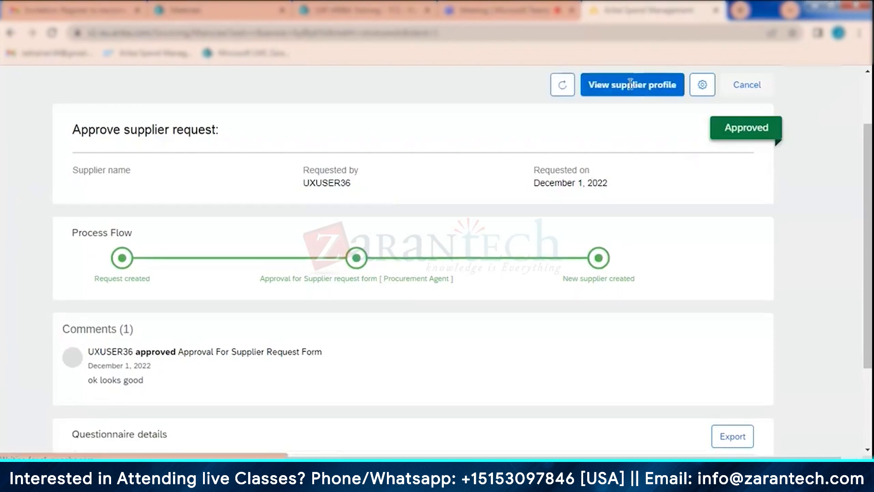
click(631, 85)
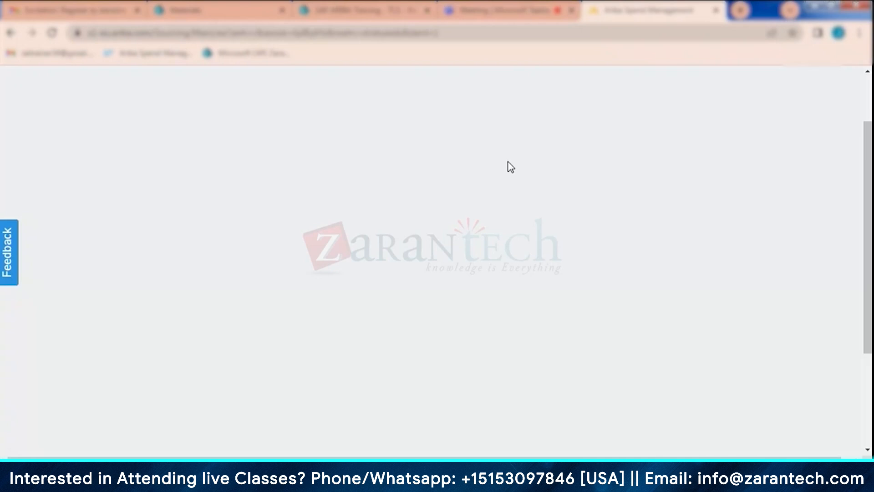
- Check the supplier profile page, and reopen the Supplier Management area from the buyer's home dashboard
scroll(491, 220, down, 3)
scroll(488, 221, up, 1)
scroll(489, 221, down, 1)
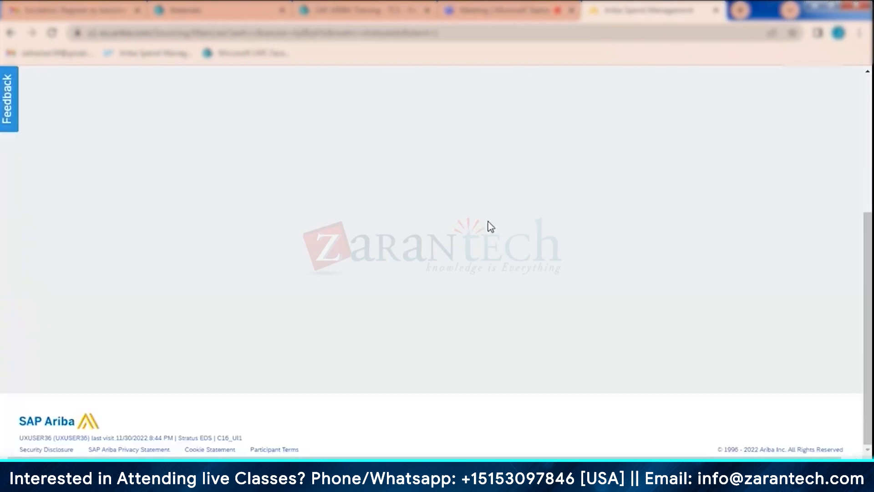
scroll(491, 226, up, 5)
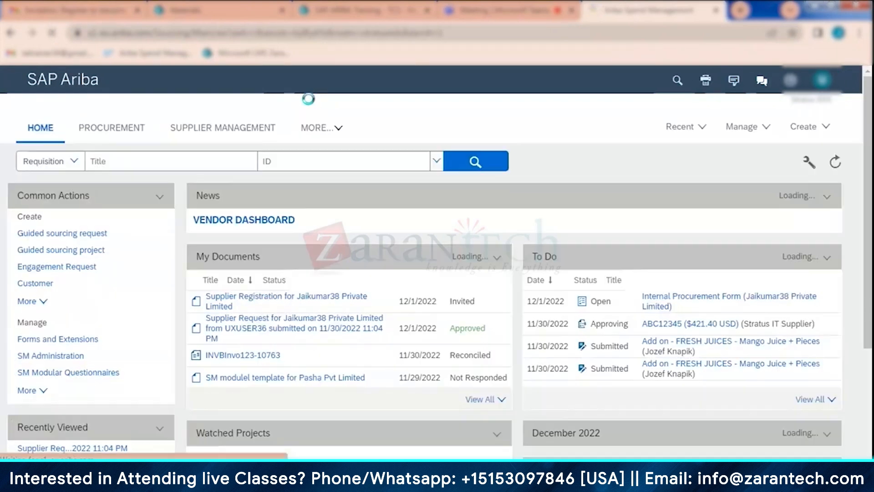
click(237, 128)
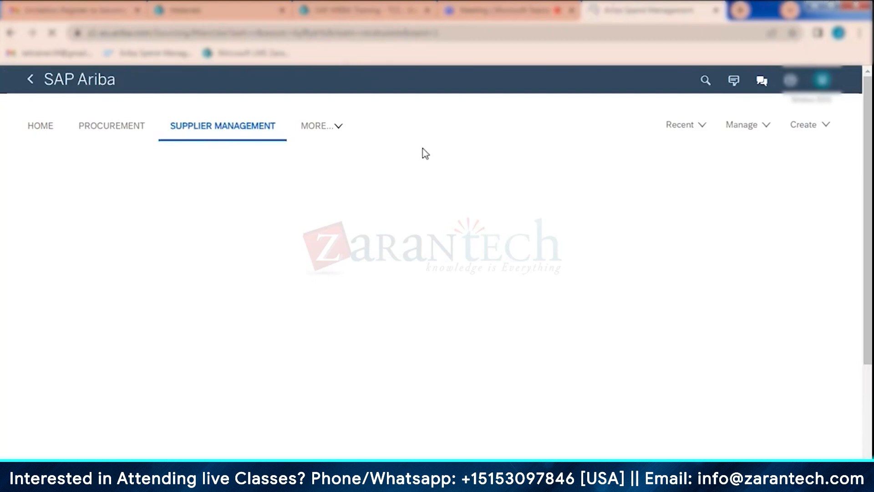
click(692, 126)
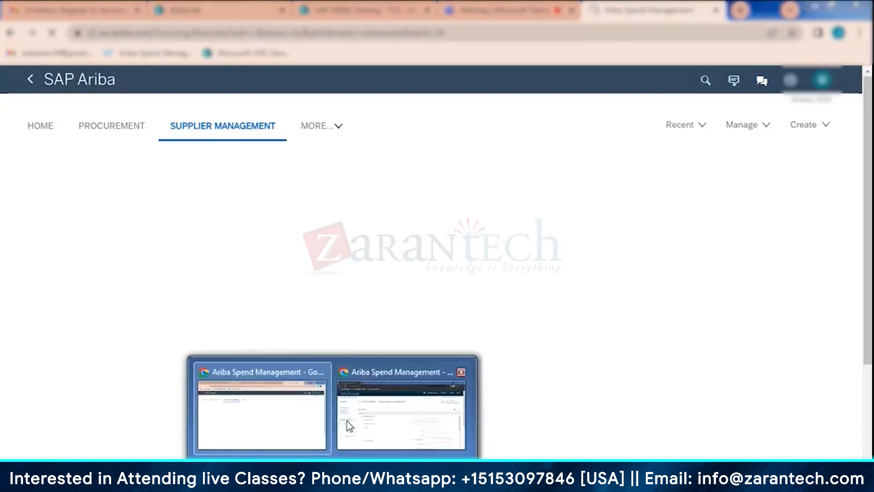
- Switch back to the supplier site, return to the Stratus EDS dashboard, and locate the company's ANID in the account details
click(349, 426)
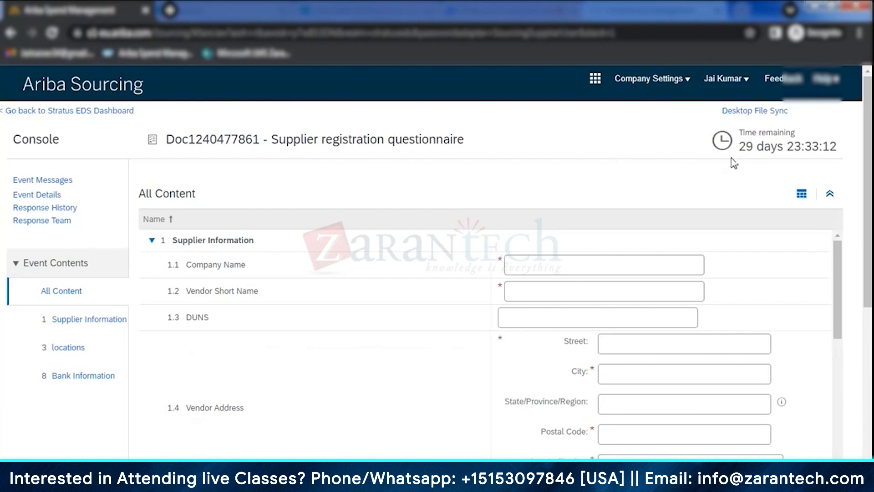
click(47, 112)
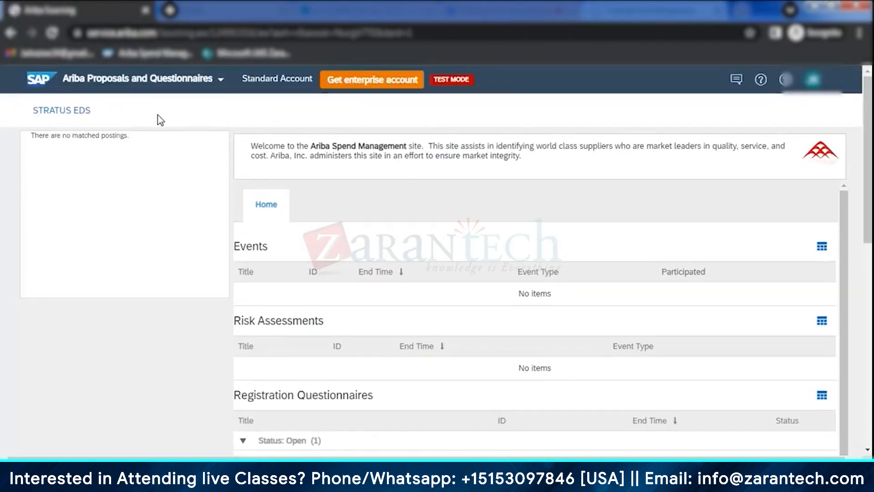
click(813, 81)
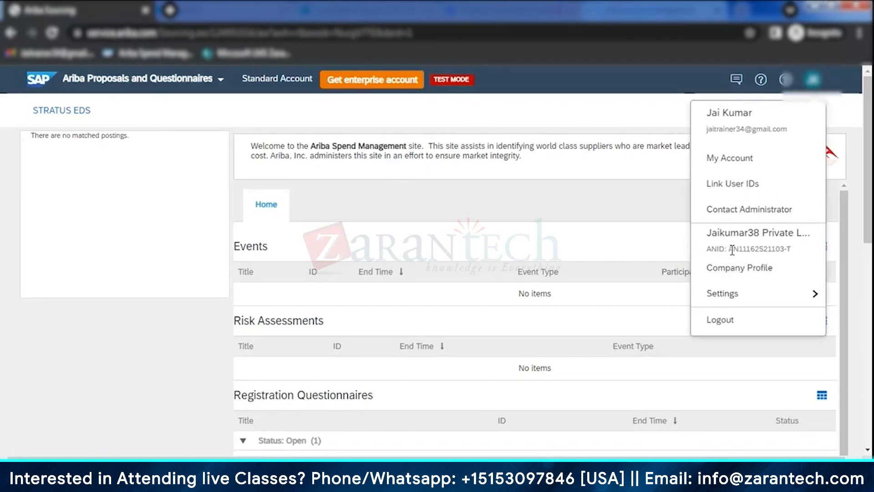
drag(732, 249, 801, 249)
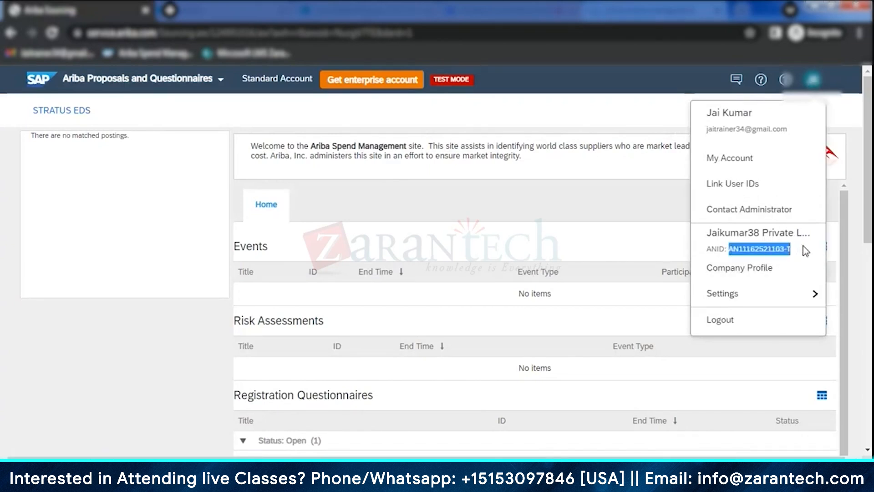
click(806, 250)
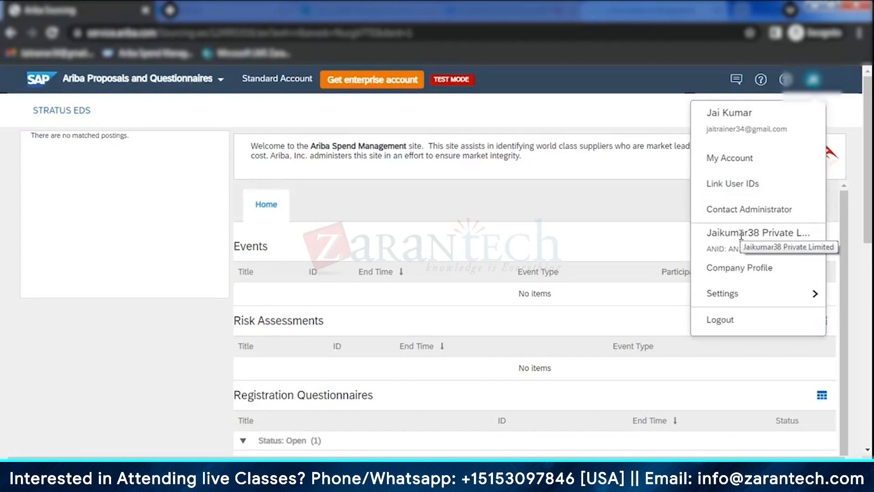
- Open the account's user settings and examine the Manage Users list, including the assigned roles, authorization profiles and AN access
click(747, 298)
click(561, 290)
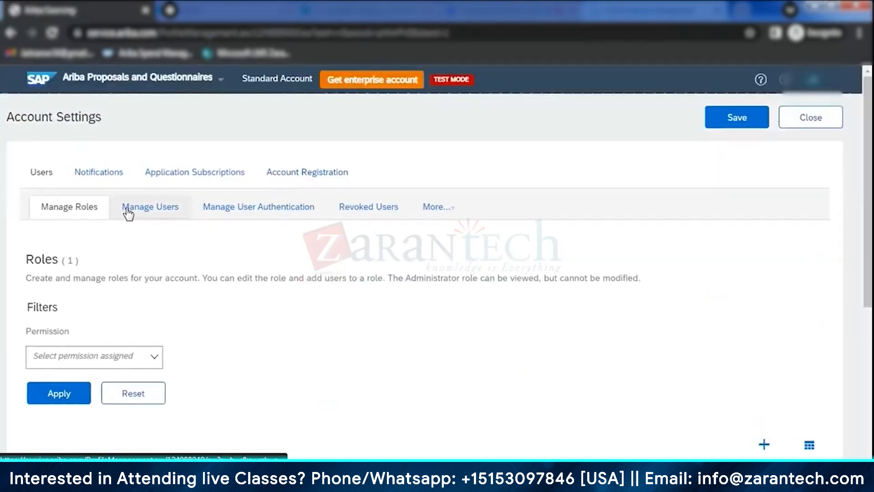
click(150, 208)
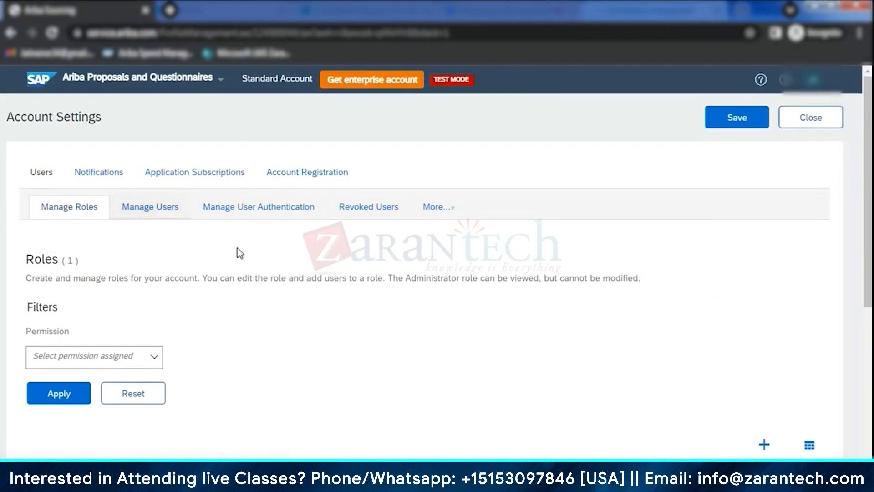
scroll(253, 294, down, 3)
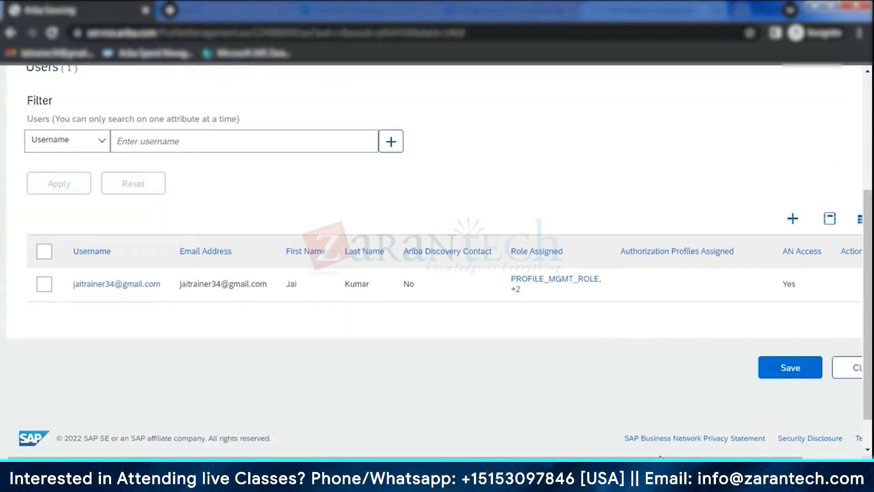
drag(660, 457, 713, 457)
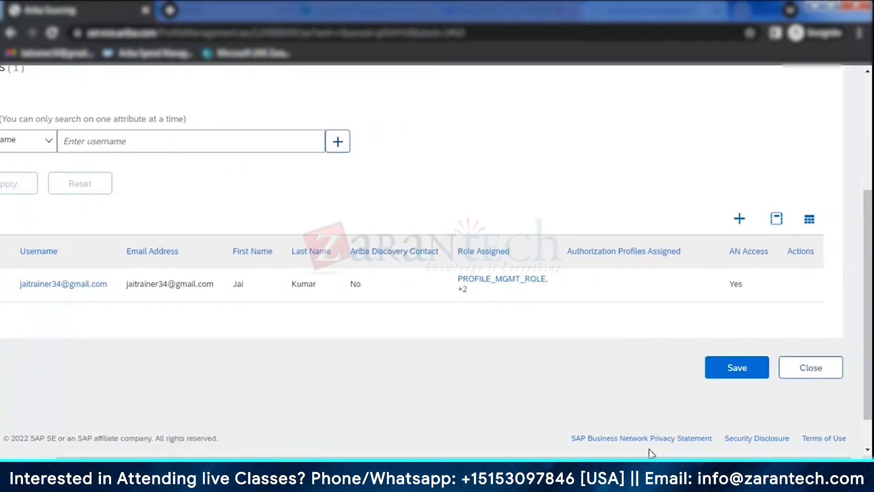
drag(647, 457, 569, 457)
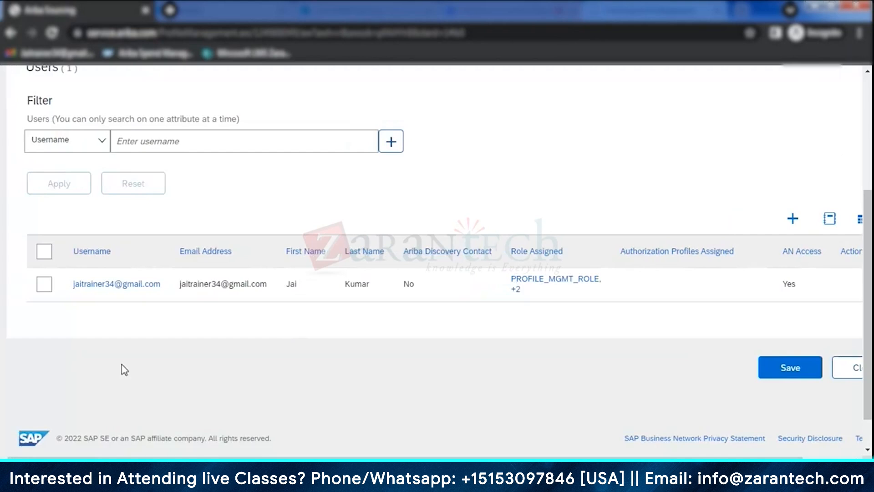
drag(519, 454, 682, 414)
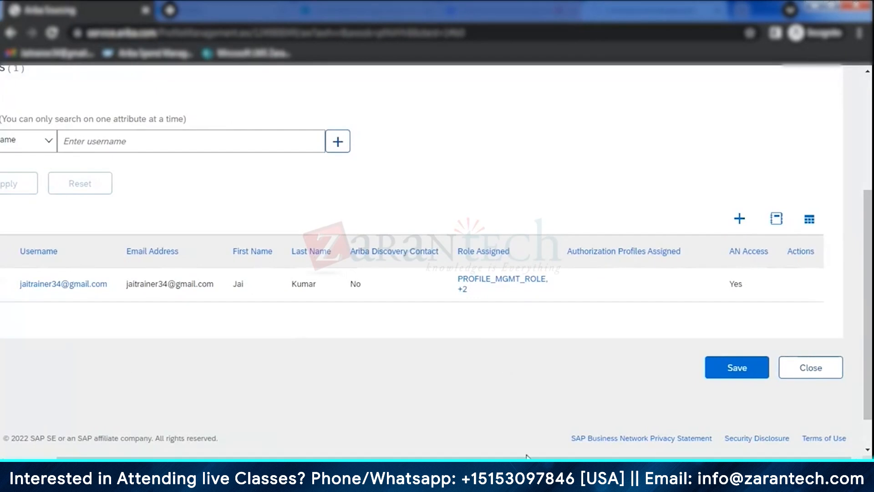
drag(372, 456, 320, 455)
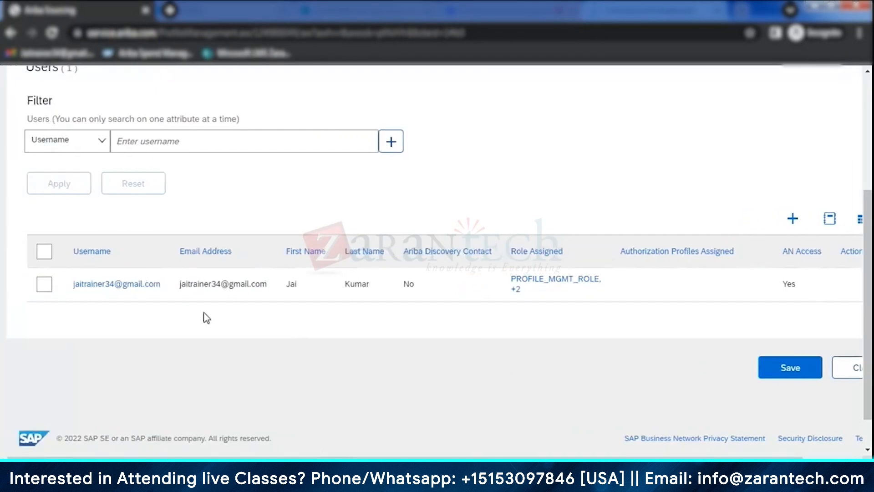
scroll(203, 316, up, 4)
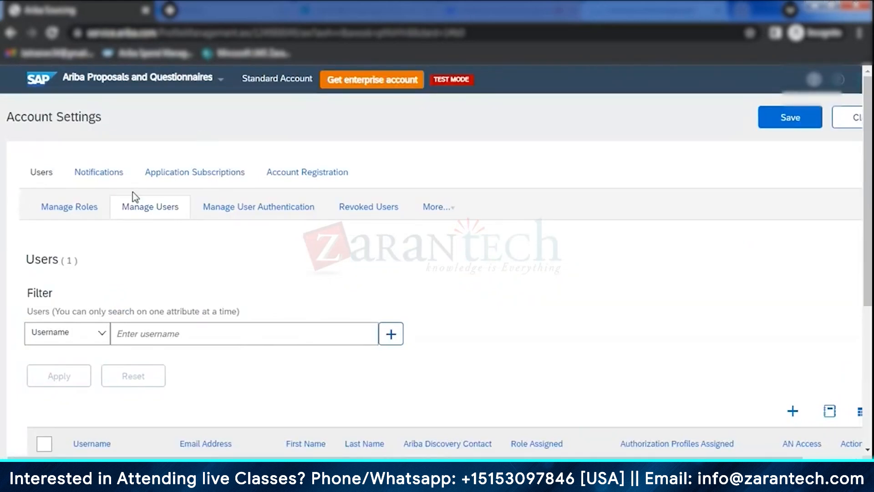
- Open the Manage Roles settings and examine the available permission filter options and the Administrator role's assigned user
drag(84, 216, 246, 314)
scroll(205, 319, down, 4)
click(153, 165)
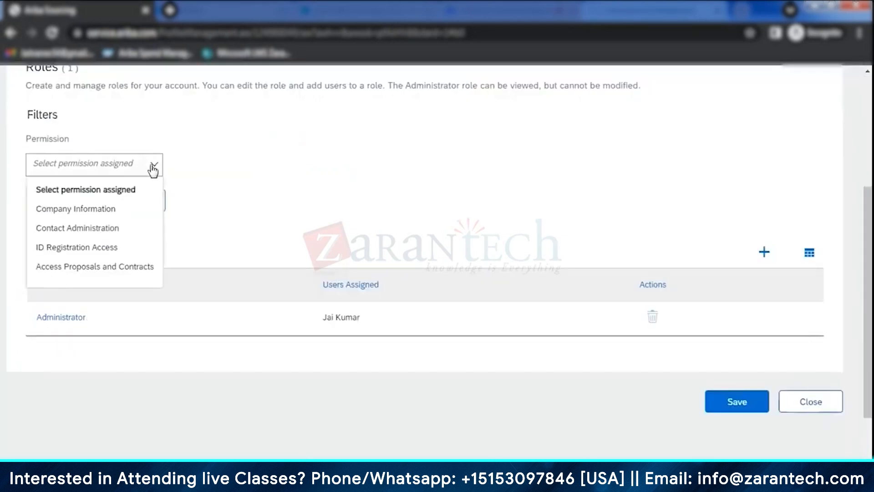
click(362, 252)
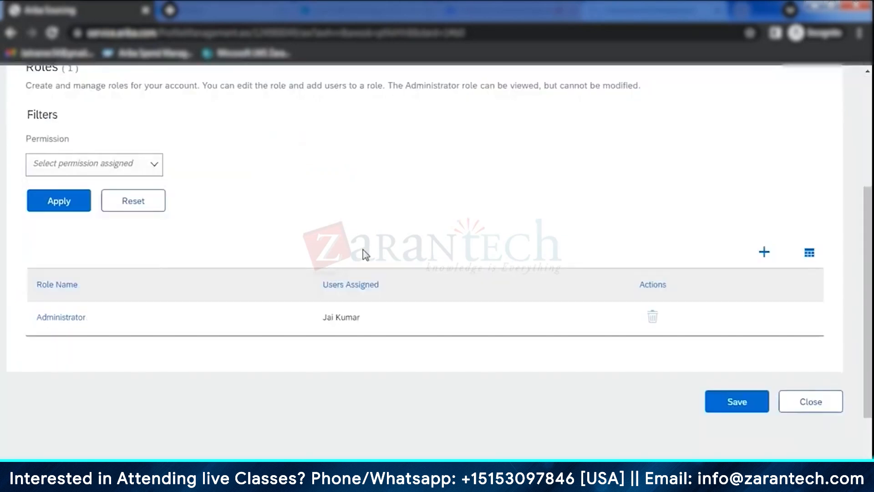
scroll(375, 247, up, 5)
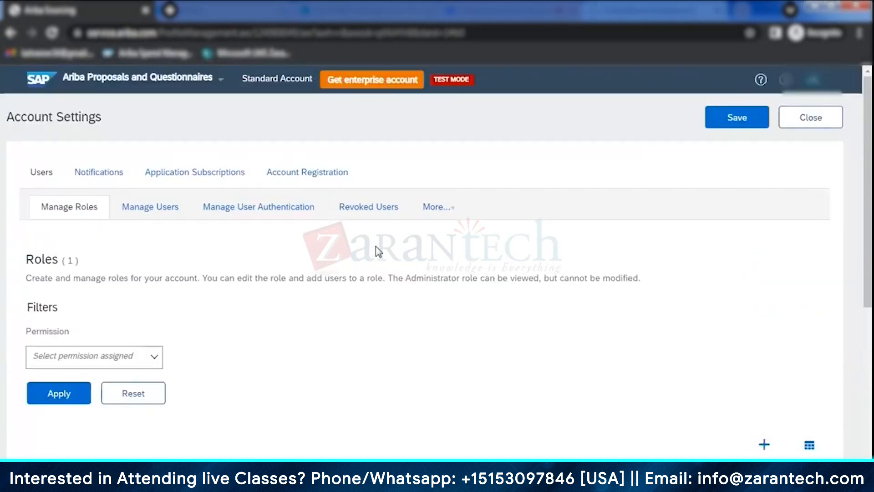
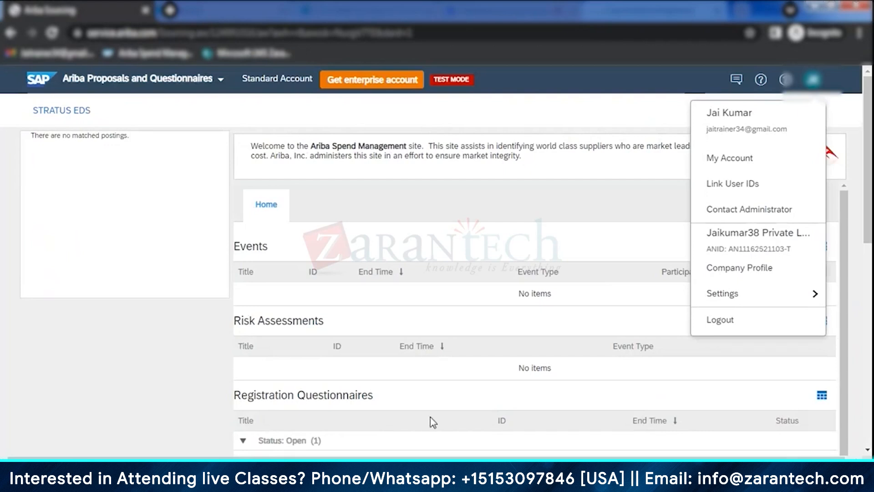
- Close the supplier account menu and switch to the buyer site's profile of Jaikumar38 Private Limited
click(137, 316)
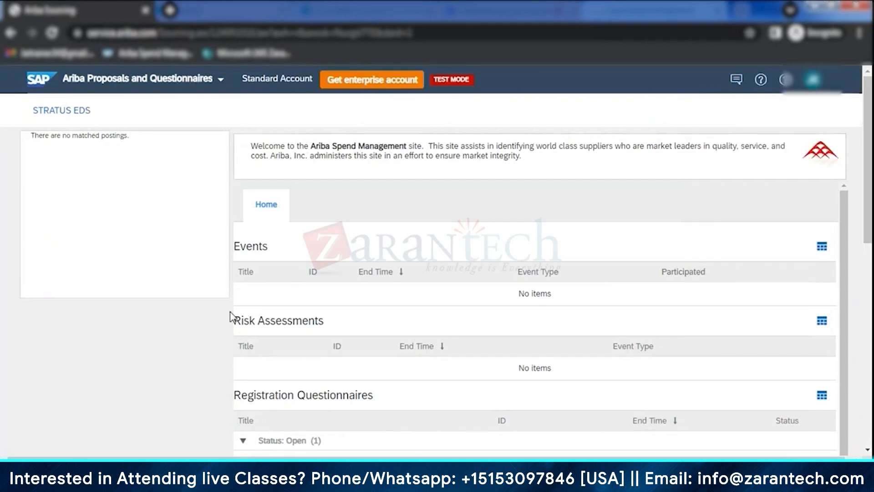
mouse_move(332, 483)
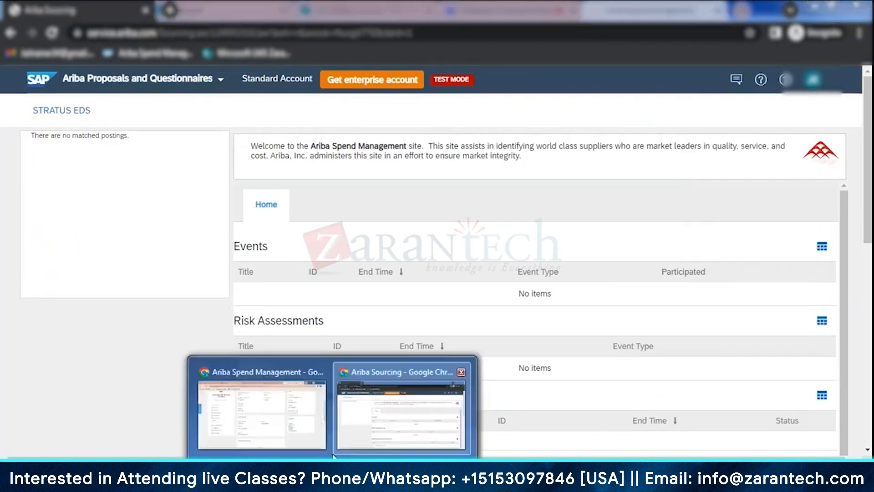
click(285, 417)
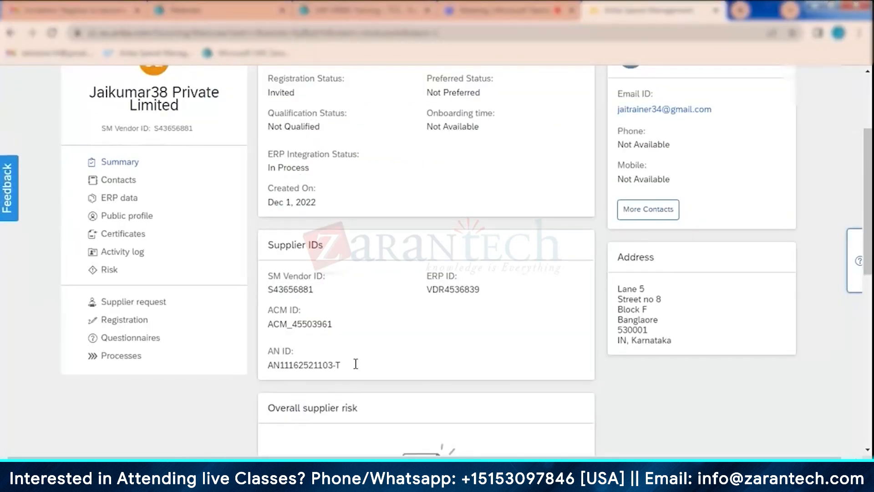
- Open the supplier's contacts and examine the fields and primary contact option of the Add Supplier Contact form
click(130, 183)
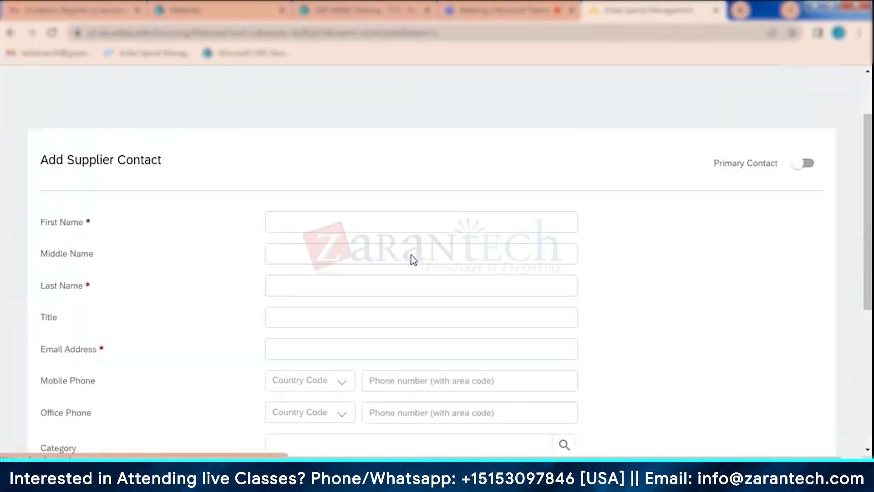
scroll(342, 319, down, 5)
scroll(693, 230, down, 2)
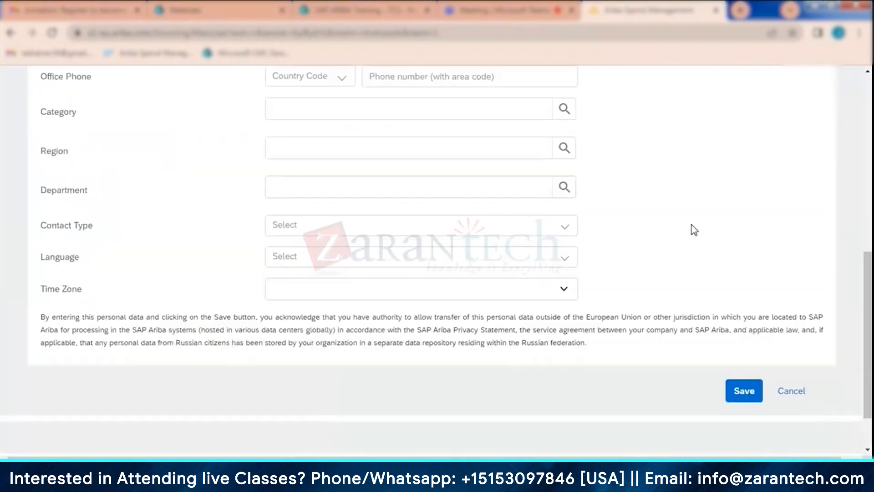
scroll(804, 176, up, 7)
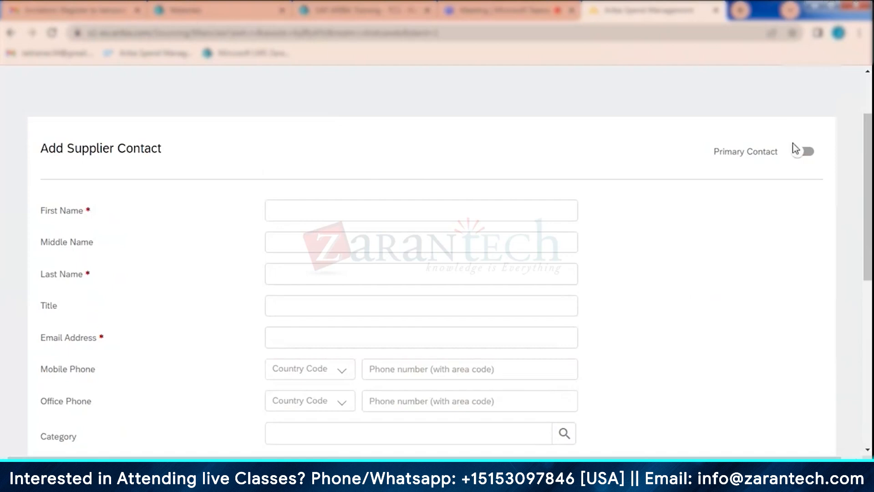
scroll(745, 206, down, 8)
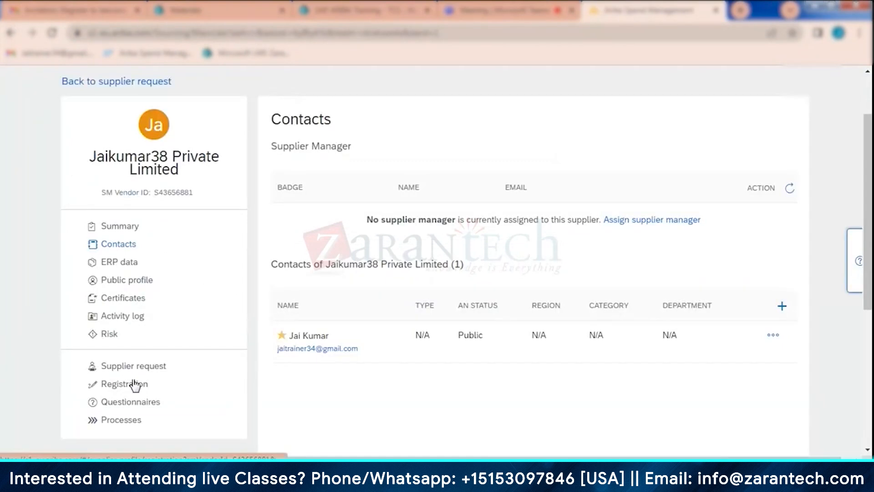
- Open the supplier's registration page and choose to re-invite the supplier to the Supplier registration questionnaire
click(132, 387)
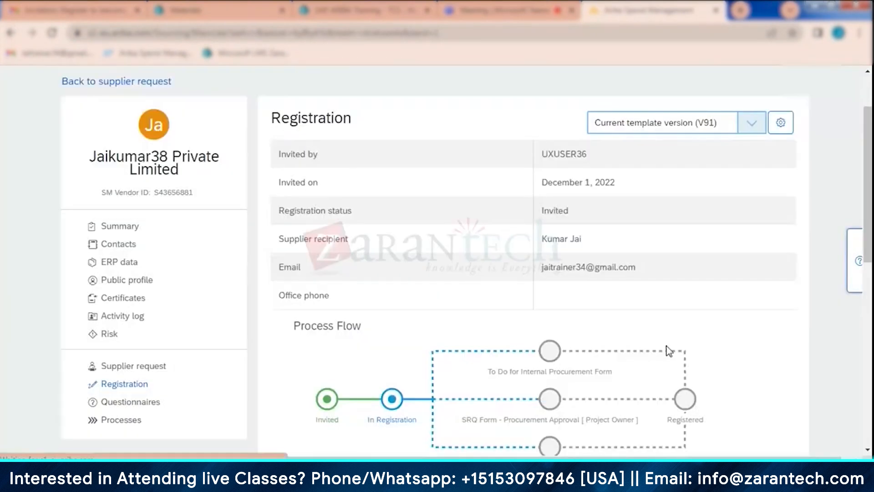
scroll(668, 351, down, 8)
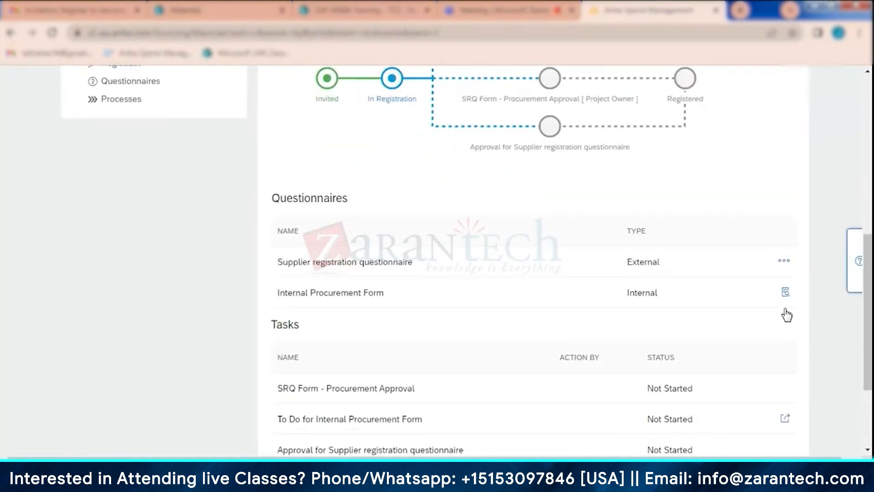
click(785, 262)
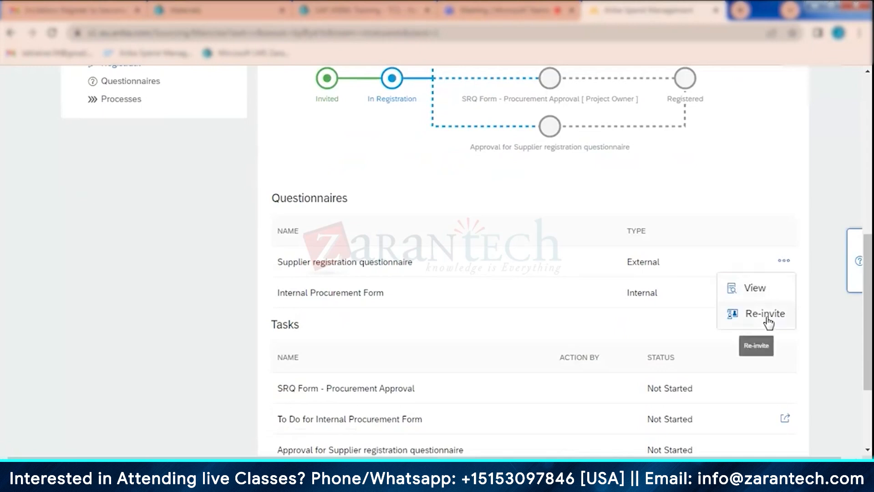
click(769, 323)
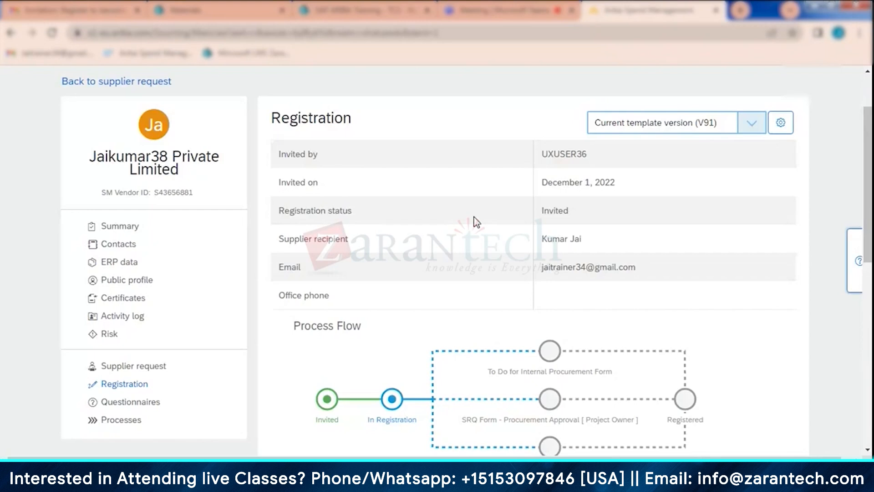
- Check the supplier's summary, and reopen the re-invite form for the Supplier registration questionnaire from the registration page
click(125, 228)
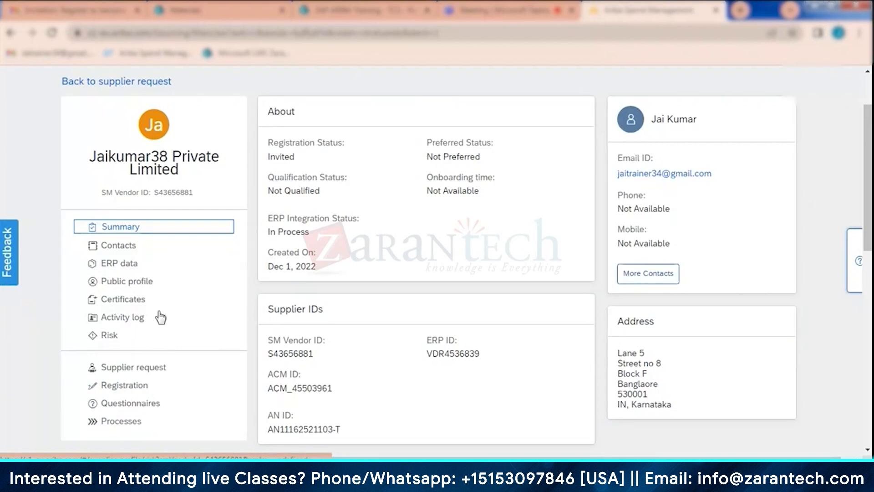
click(134, 386)
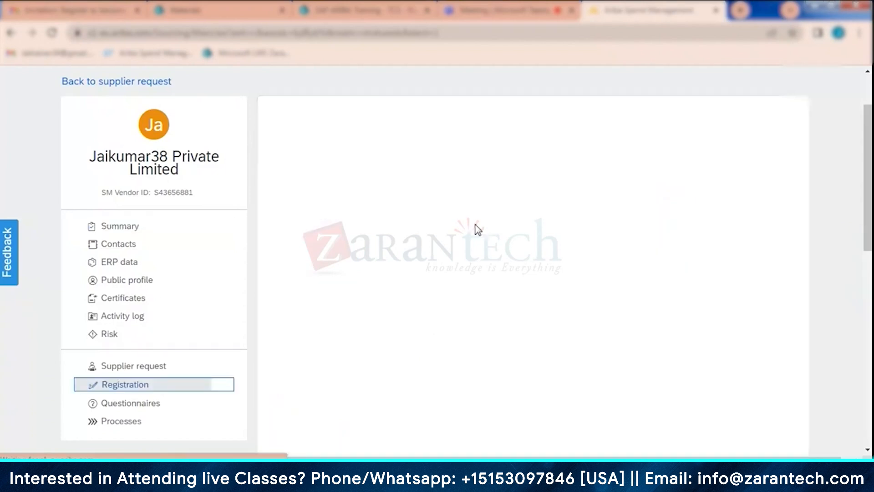
scroll(587, 282, down, 4)
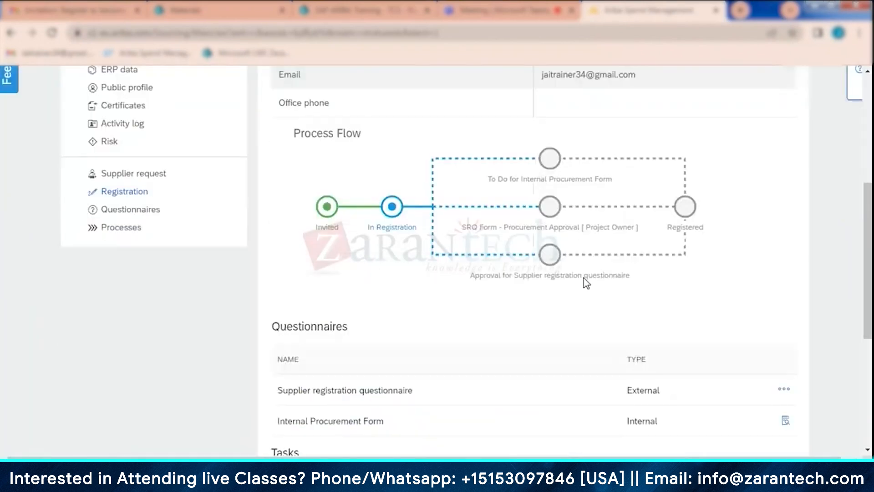
scroll(586, 282, down, 4)
click(784, 197)
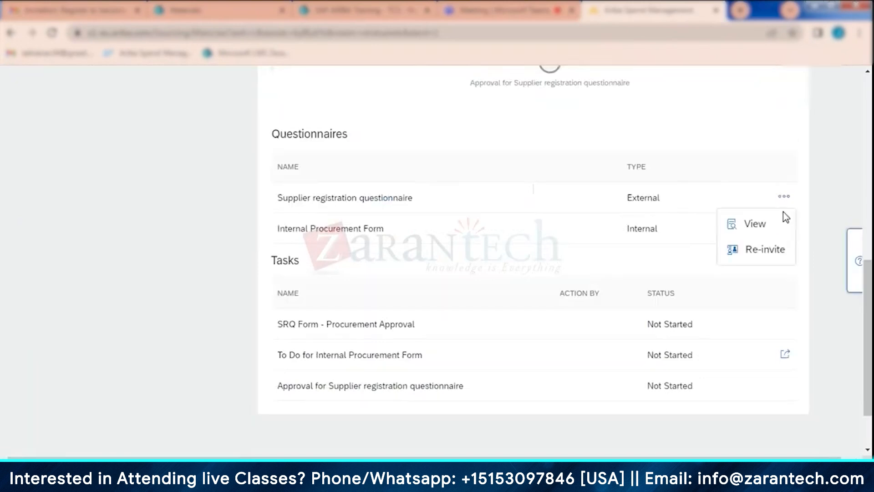
click(766, 253)
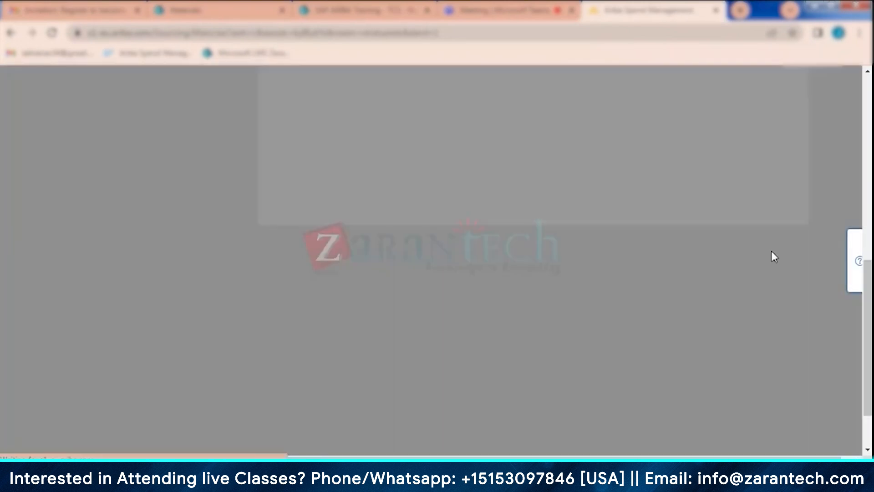
- Check the actions available for the invitation recipient, and examine the form for adding another contact as recipient
click(820, 165)
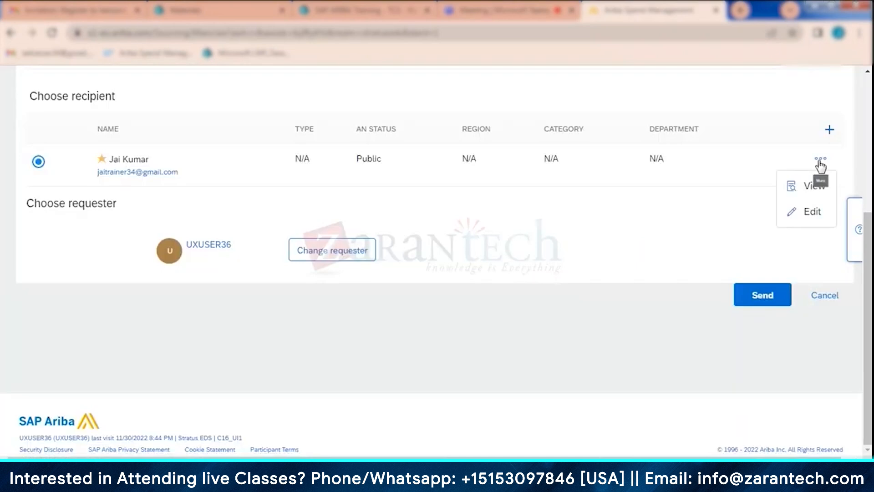
click(702, 228)
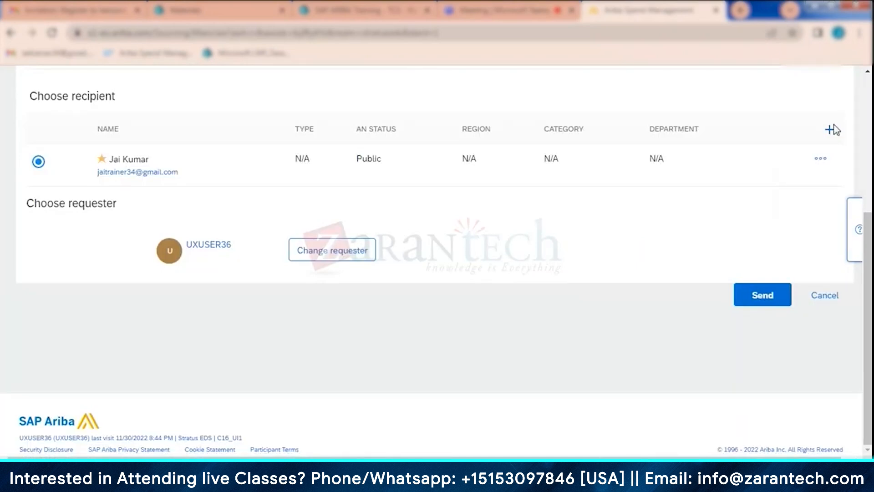
click(829, 161)
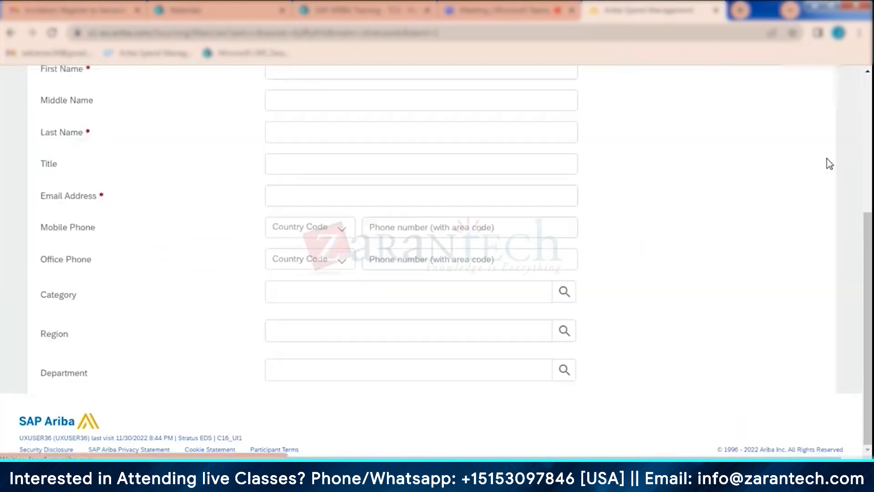
scroll(412, 297, up, 5)
scroll(414, 292, down, 1)
scroll(413, 291, down, 10)
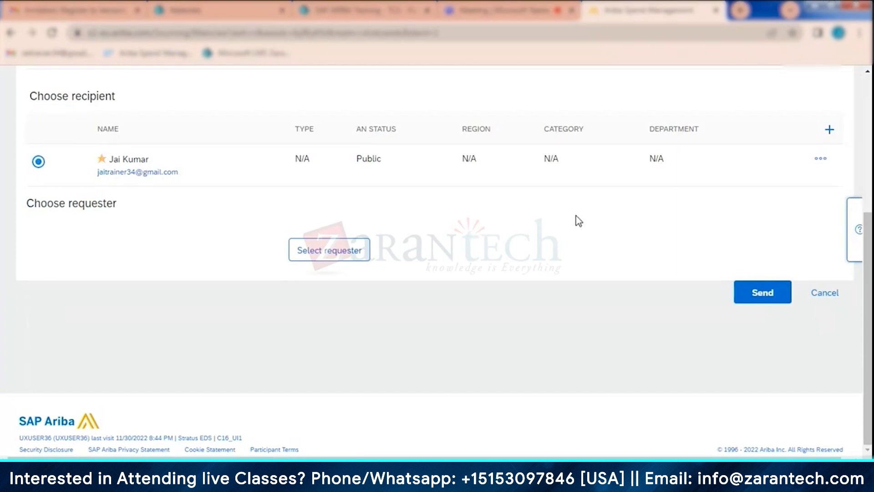
- Review the invitation's questionnaire, recipient and requester sections, and cancel the re-invite
scroll(576, 215, up, 5)
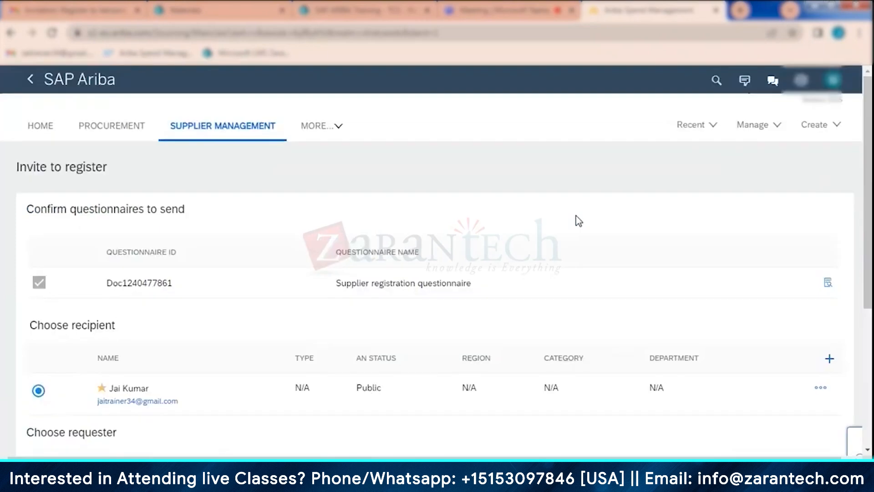
scroll(601, 241, down, 3)
scroll(596, 249, down, 2)
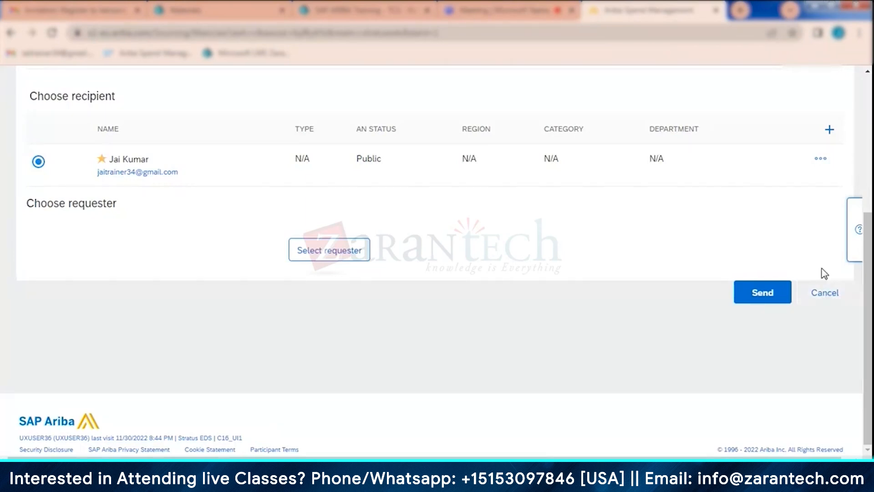
click(829, 295)
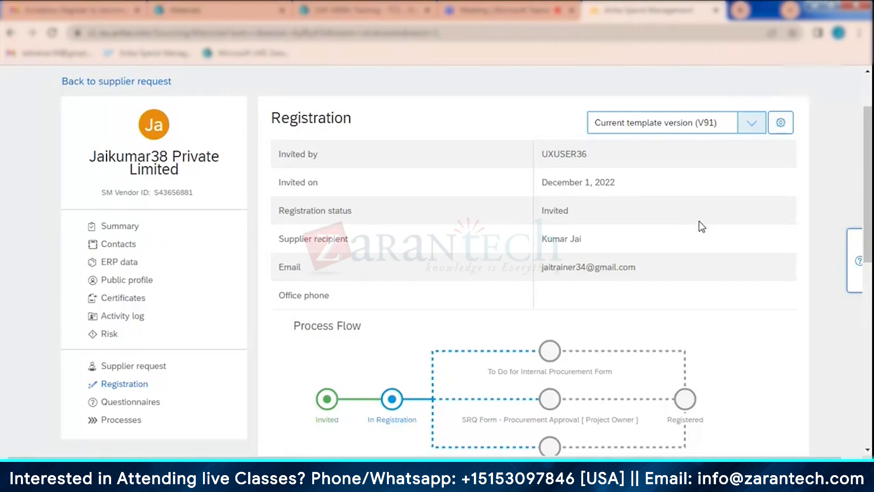
- Reopen the supplier's contacts, examine the blank Add Supplier Contact form, and cancel it
click(124, 246)
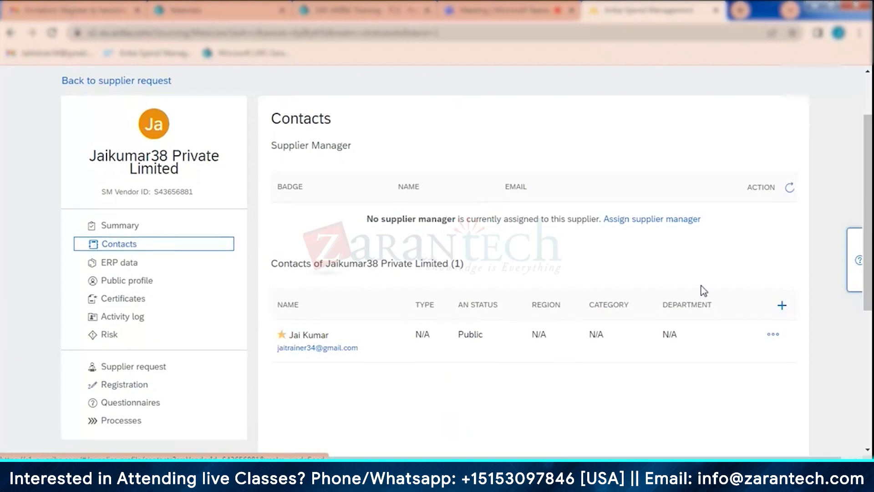
scroll(729, 273, down, 1)
click(782, 243)
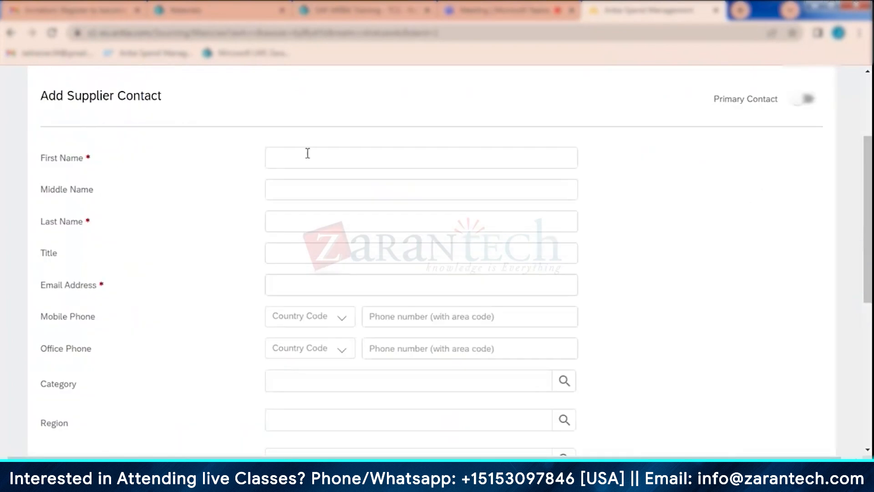
scroll(392, 273, down, 7)
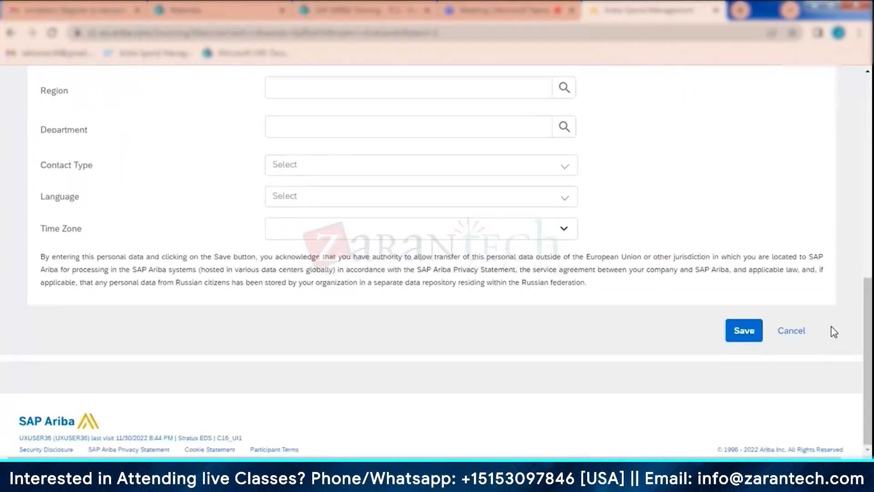
click(791, 330)
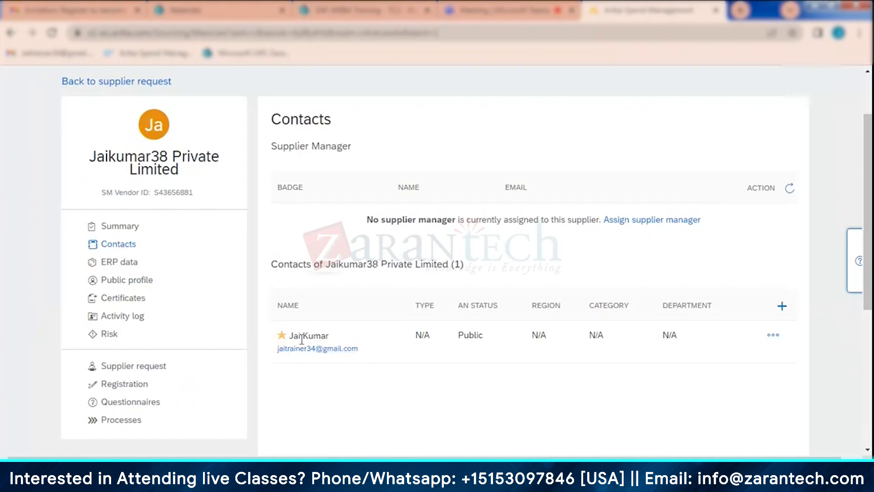
- Open the supplier's primary contact for editing, review its fields, and save the contact
scroll(346, 396, down, 2)
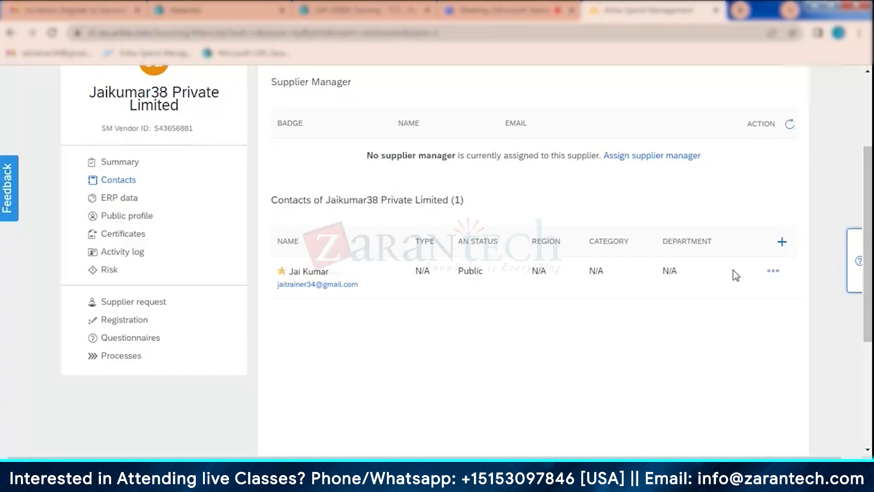
click(774, 271)
click(759, 325)
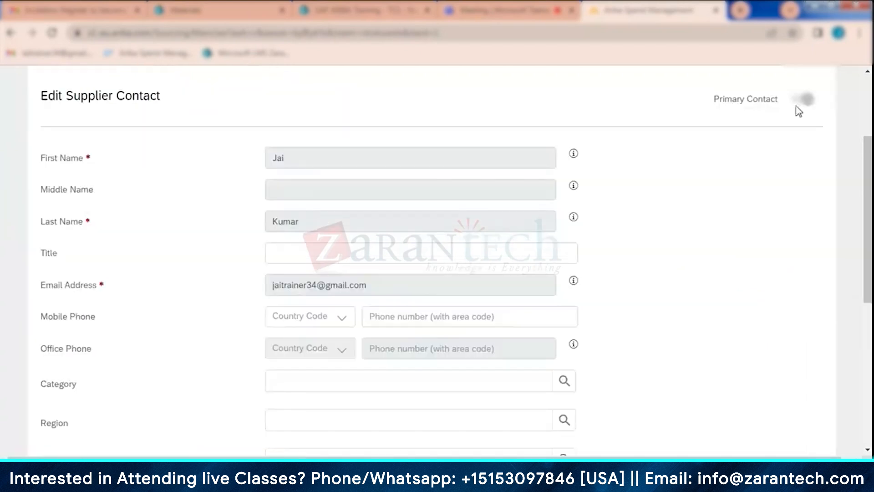
scroll(701, 426, down, 7)
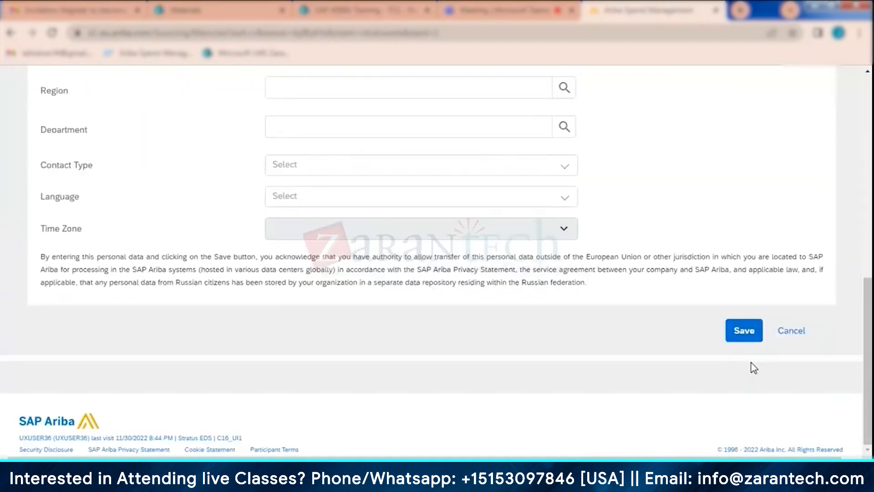
click(746, 332)
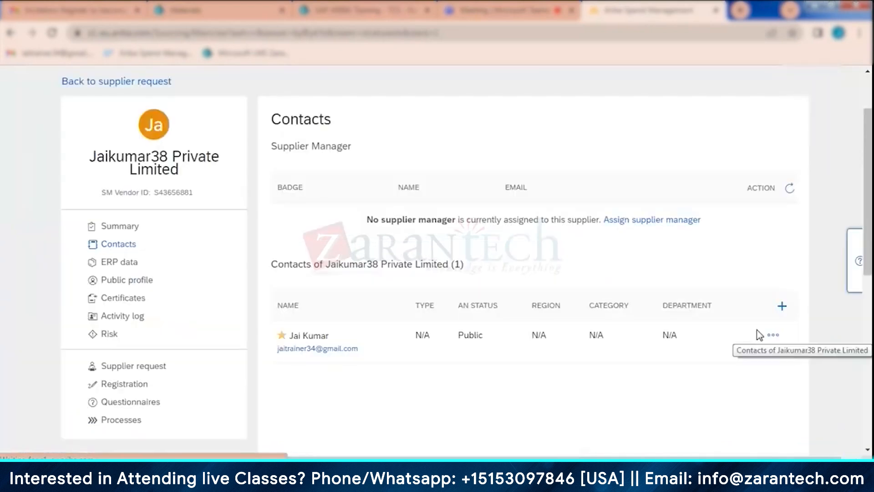
- Check which actions are available for the supplier's existing primary contact
click(774, 336)
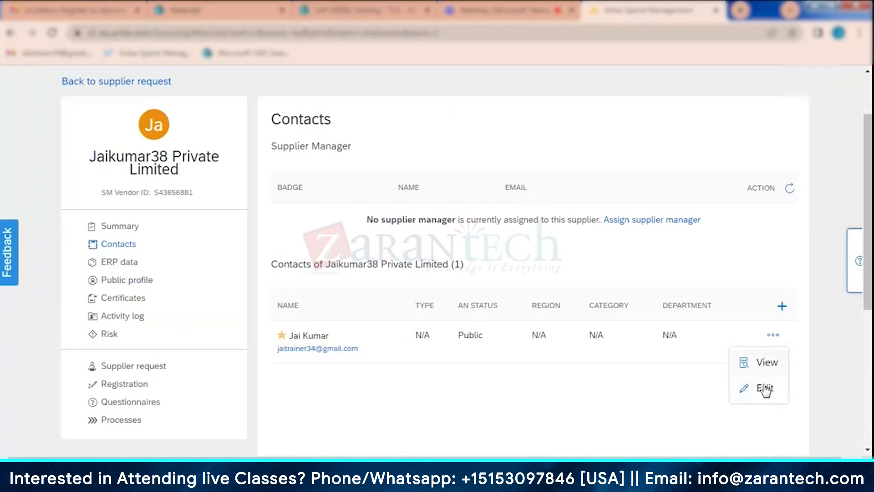
scroll(741, 318, down, 1)
scroll(740, 318, down, 2)
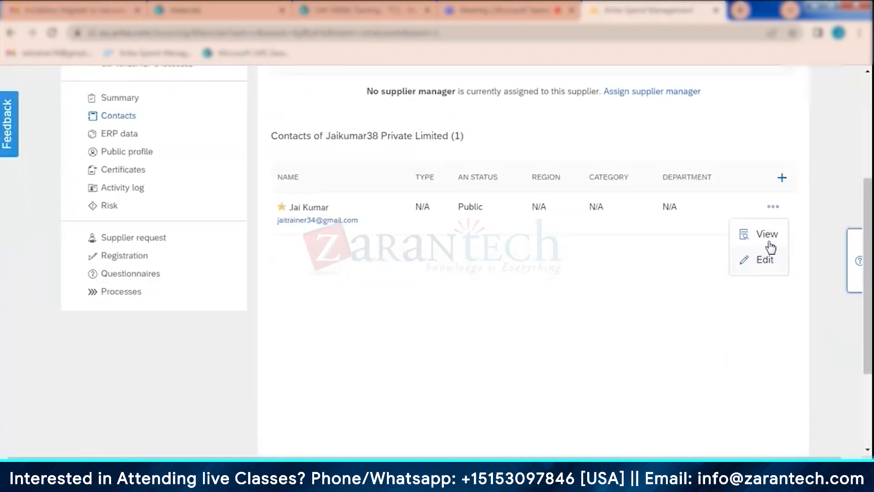
click(658, 279)
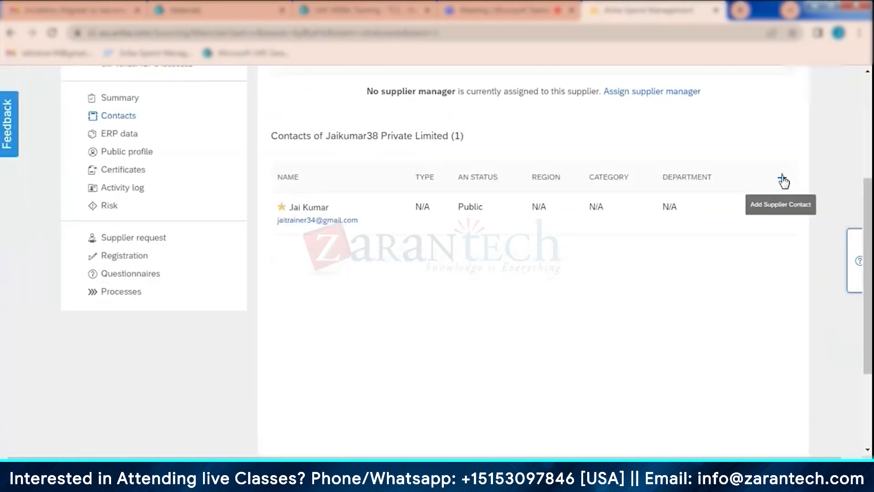
- Add a supplier contact by entering the first name, last name and e-mail address, and save it
click(782, 178)
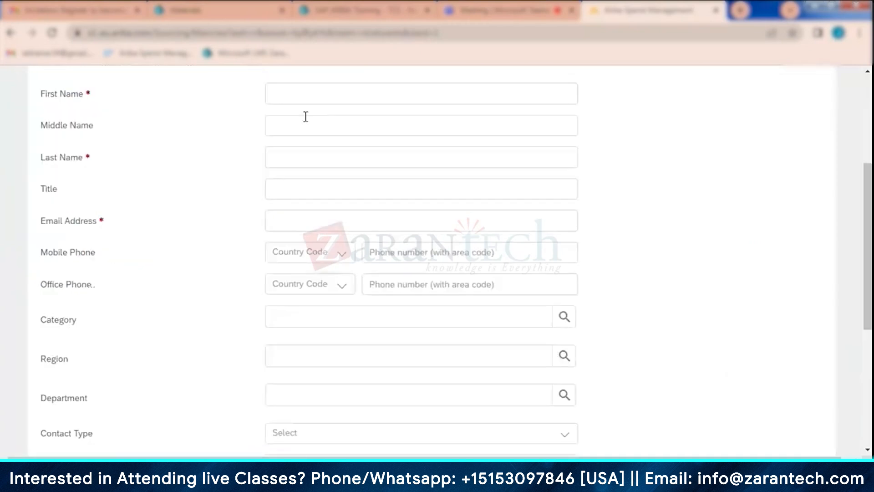
click(305, 93)
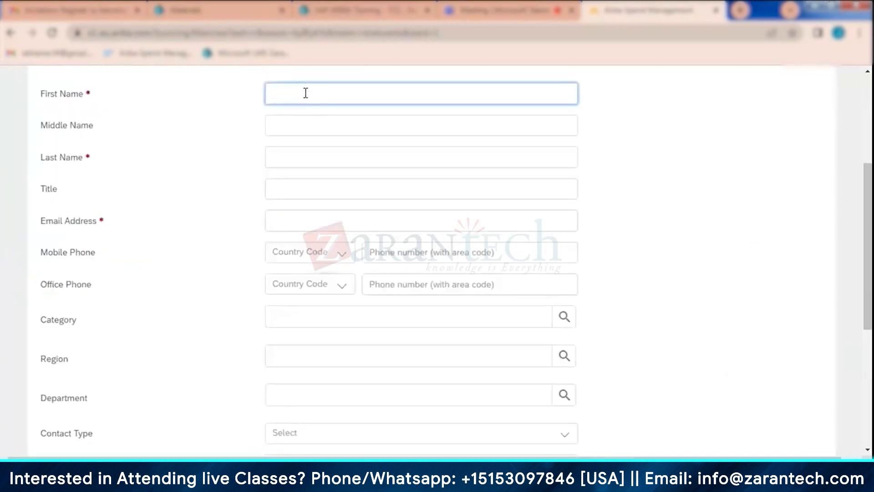
text(Test)
click(282, 155)
text(Kumar)
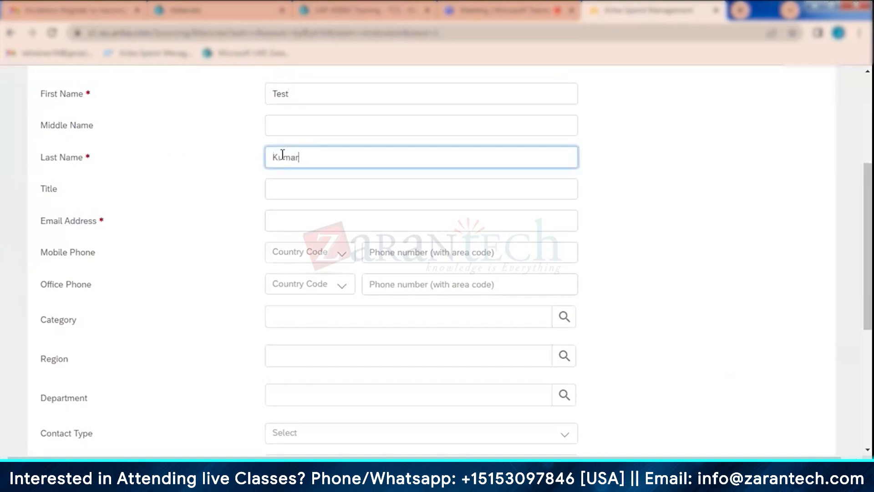
click(290, 221)
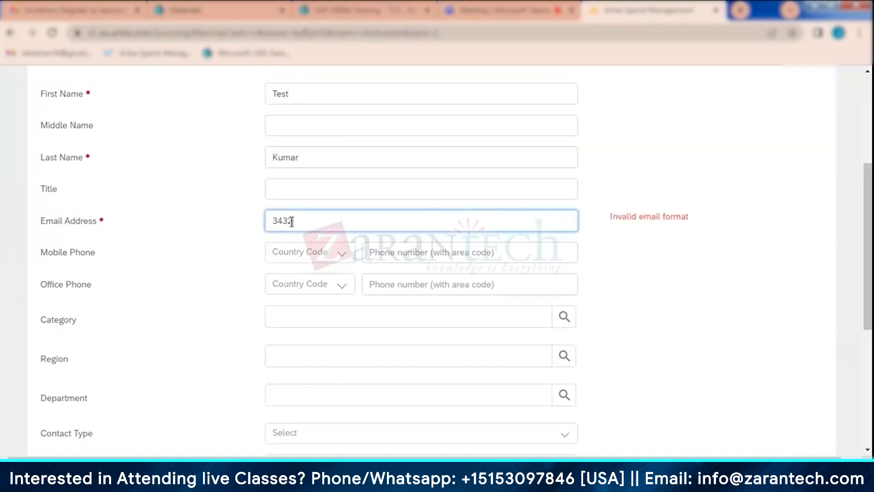
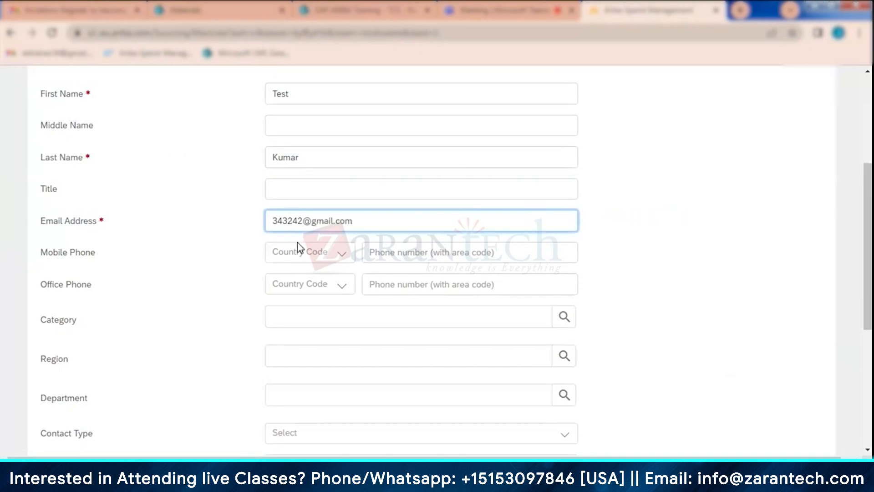
scroll(297, 242, down, 5)
click(740, 345)
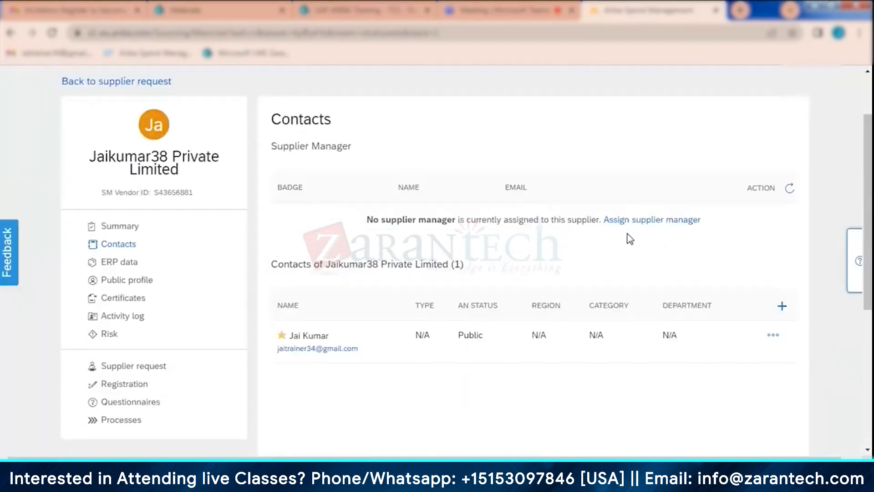
- Visit the supplier's summary, reopen its contacts, and look for the newly added contact in the list
scroll(630, 238, down, 5)
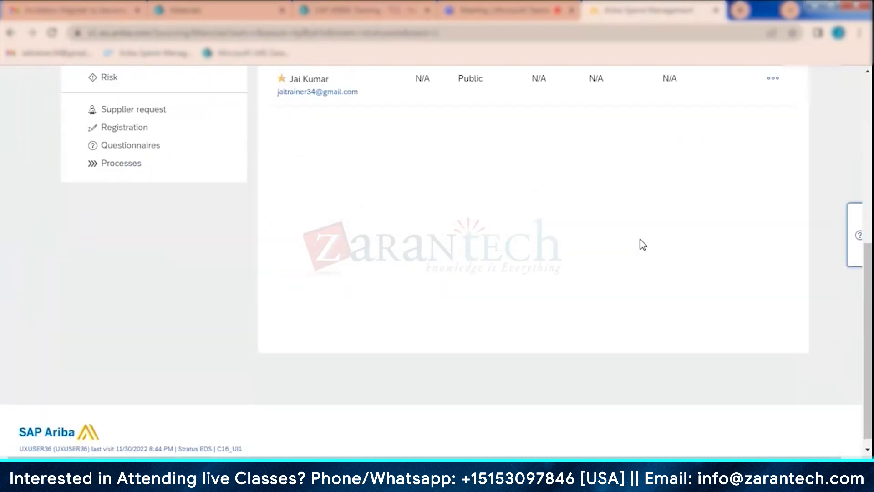
scroll(641, 241, up, 4)
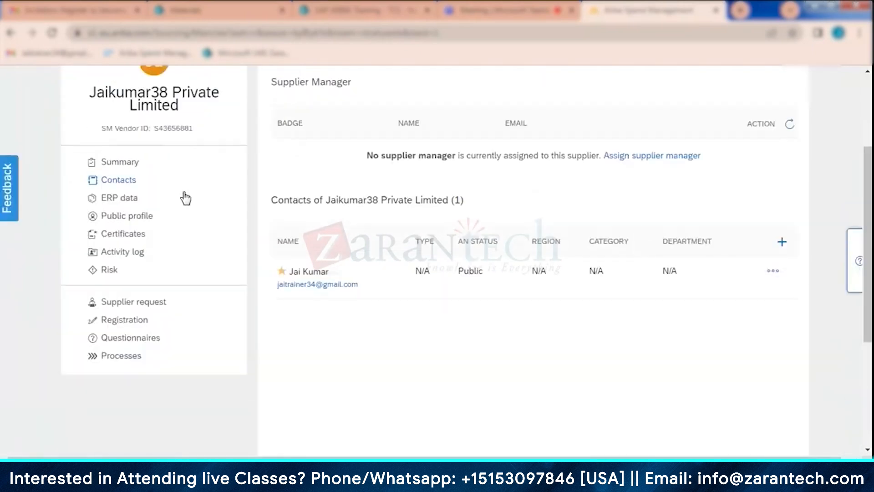
click(117, 165)
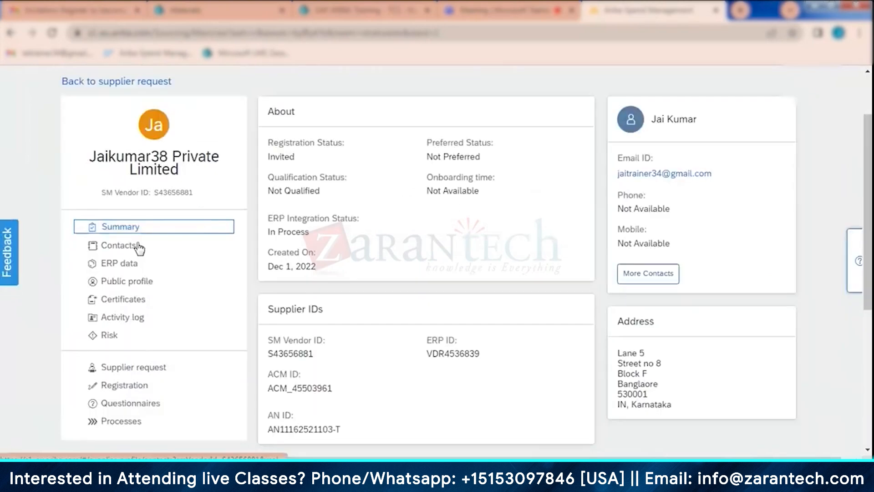
click(136, 249)
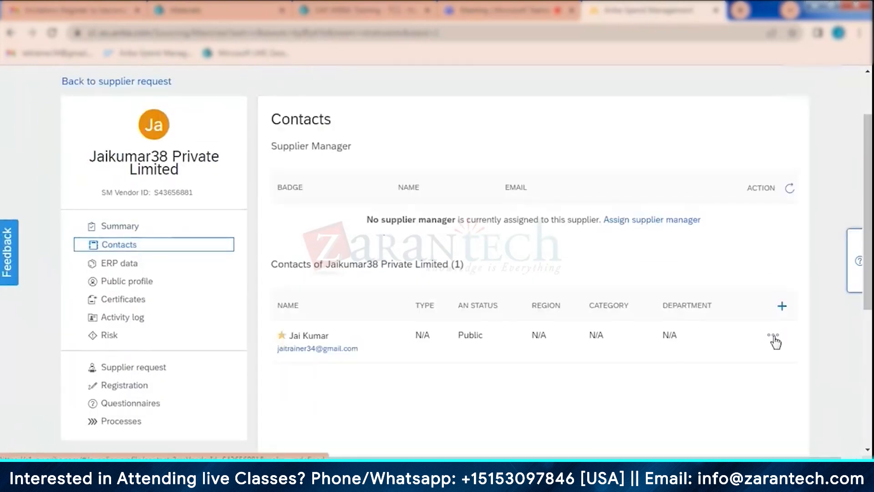
scroll(722, 302, down, 3)
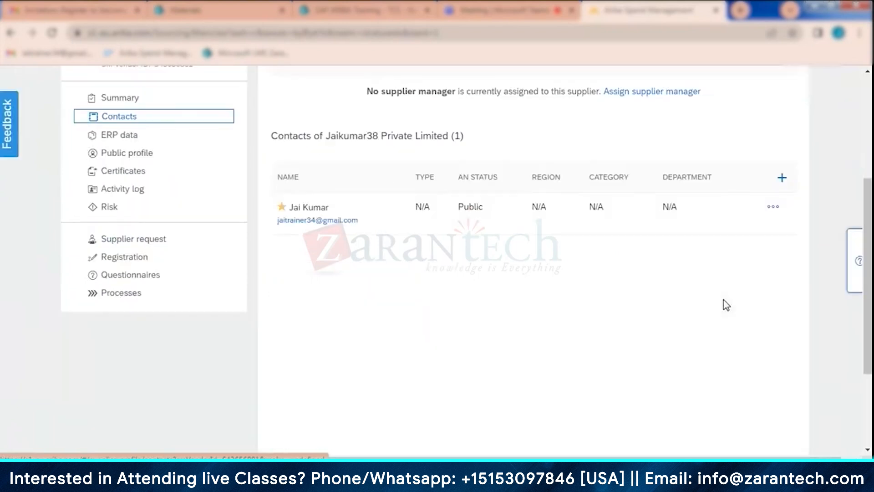
- Start another supplier contact with "Test" as the first name and "name" as the last name
click(783, 181)
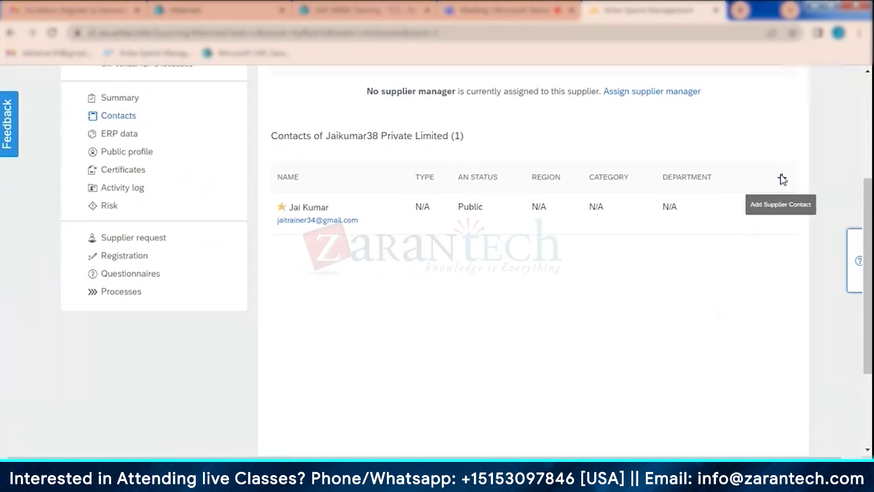
scroll(681, 328, down, 6)
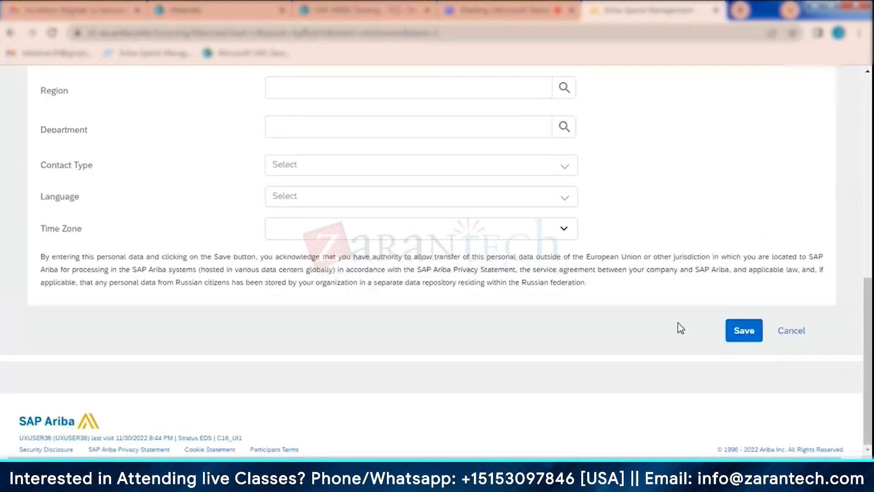
scroll(680, 328, up, 7)
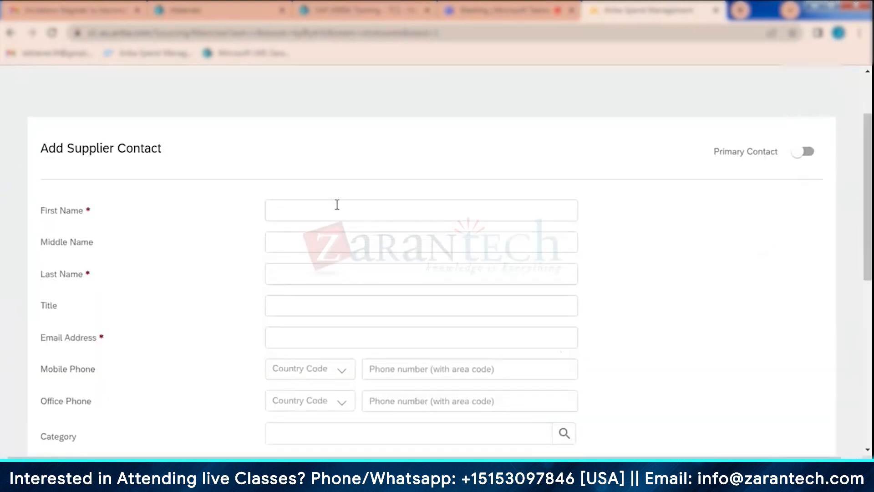
click(321, 207)
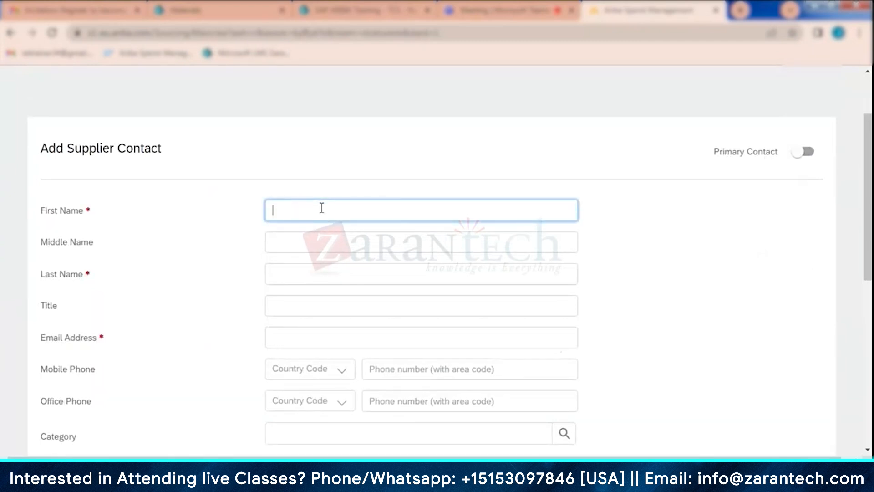
text(Test)
click(296, 275)
text(name)
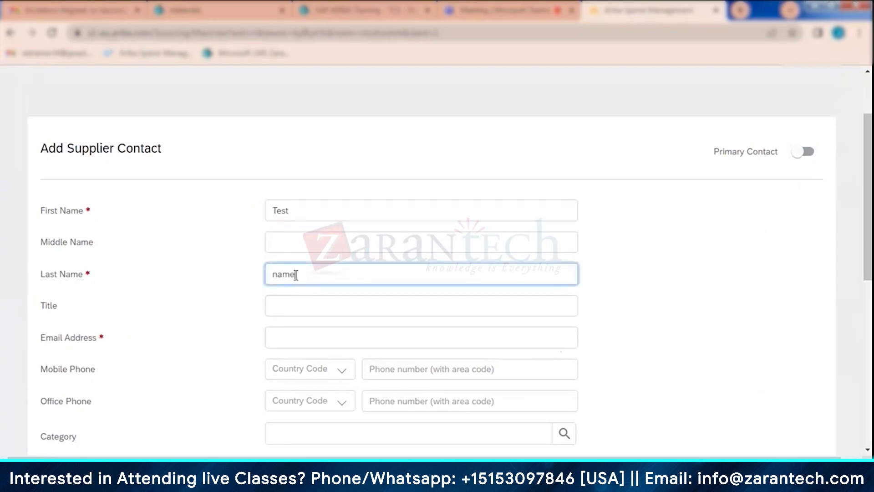
- Enter the new supplier contact's e-mail address and save the contact
click(290, 335)
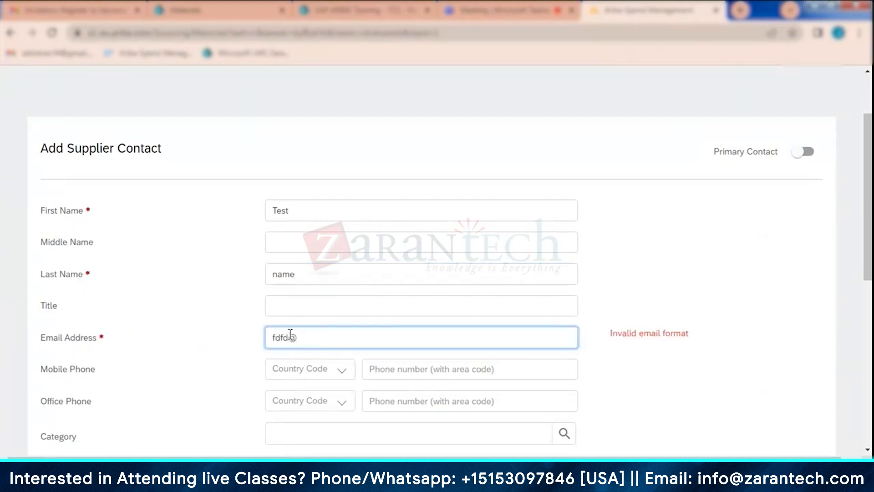
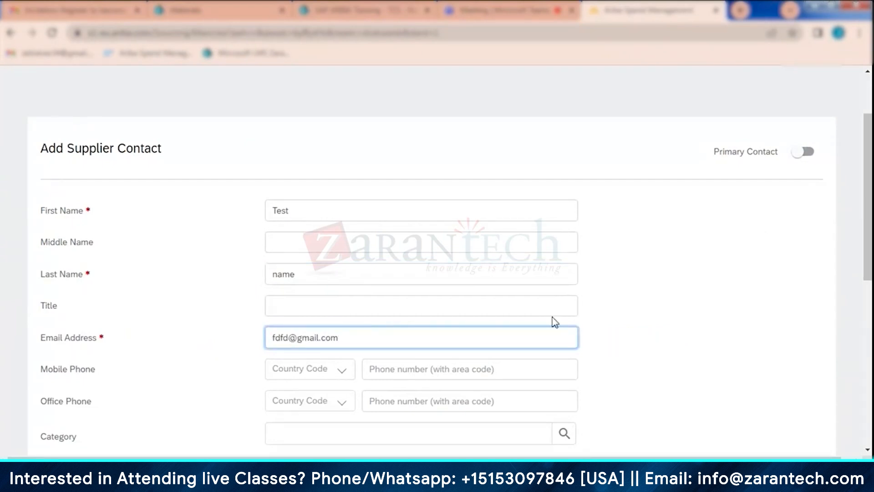
click(671, 293)
scroll(672, 294, down, 8)
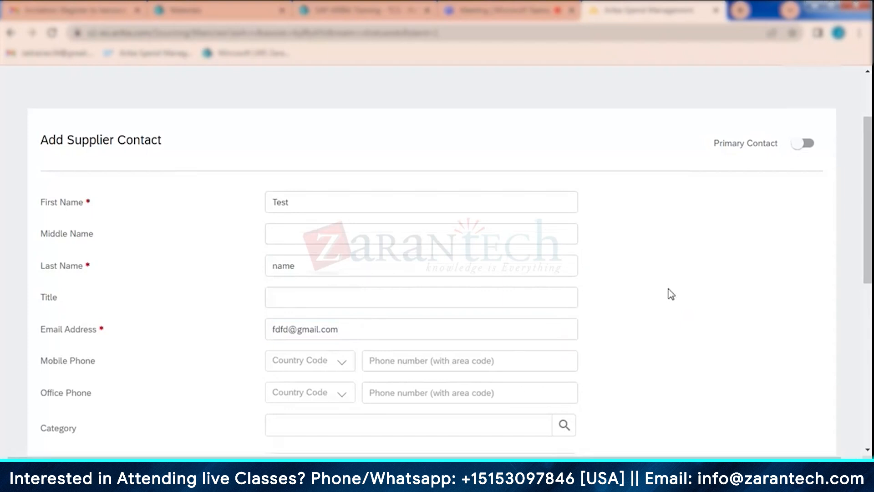
click(736, 339)
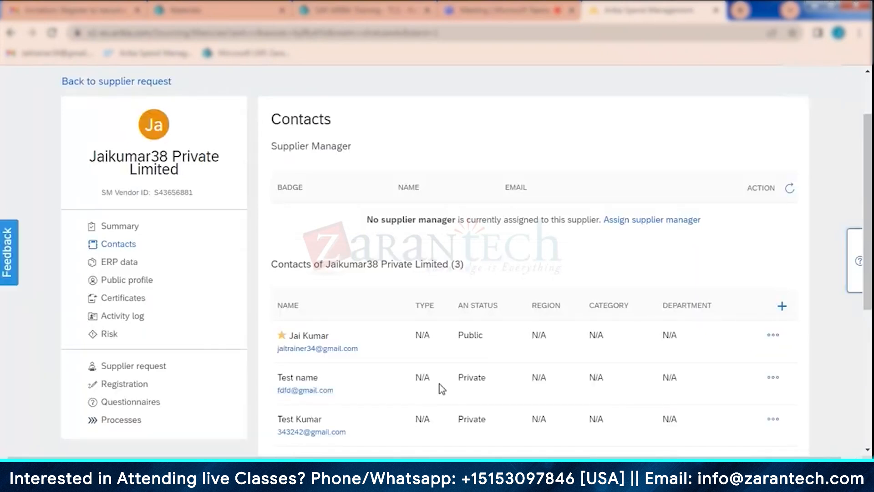
- Review the contact list and compare the actions offered for the primary contact and the "Test name" contact
scroll(509, 386, down, 1)
scroll(509, 386, down, 3)
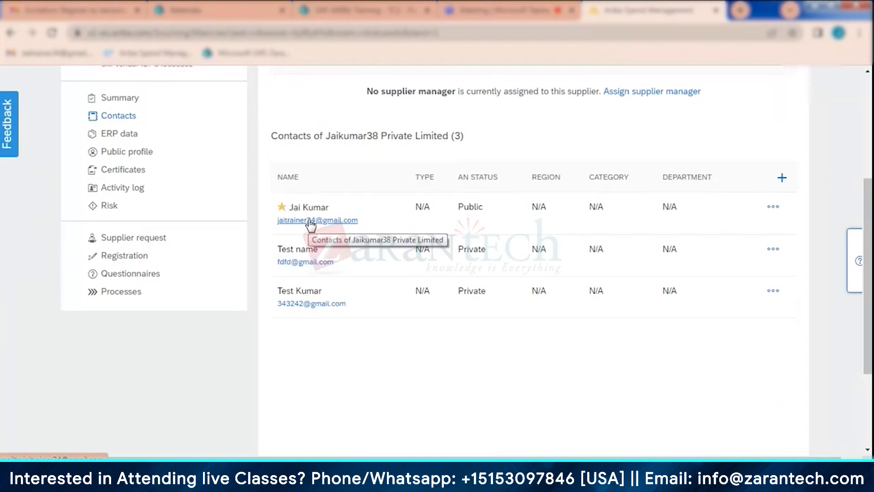
click(773, 207)
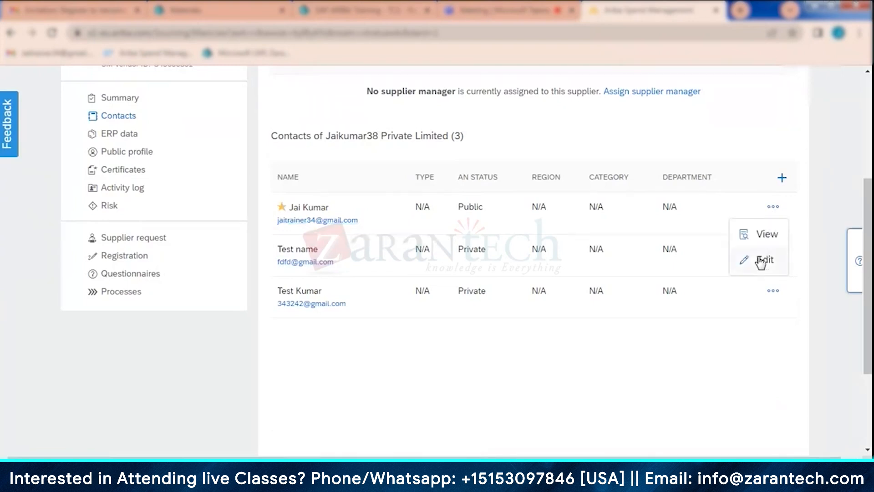
click(713, 369)
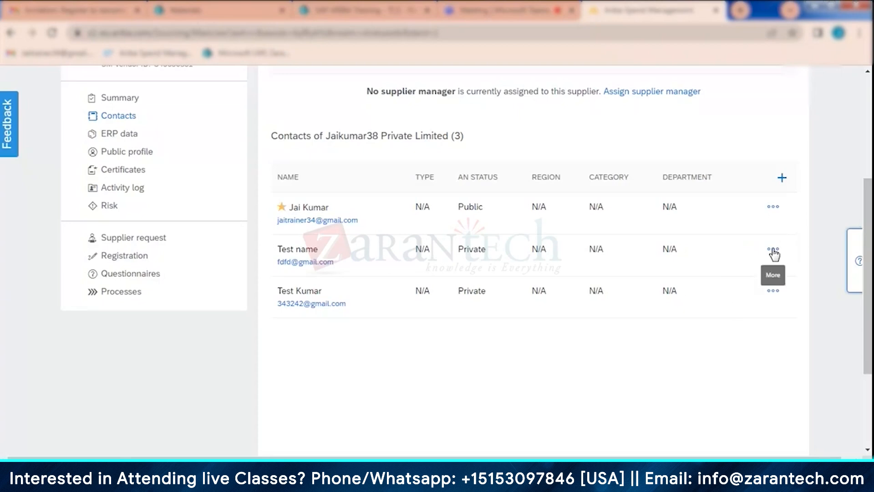
click(773, 250)
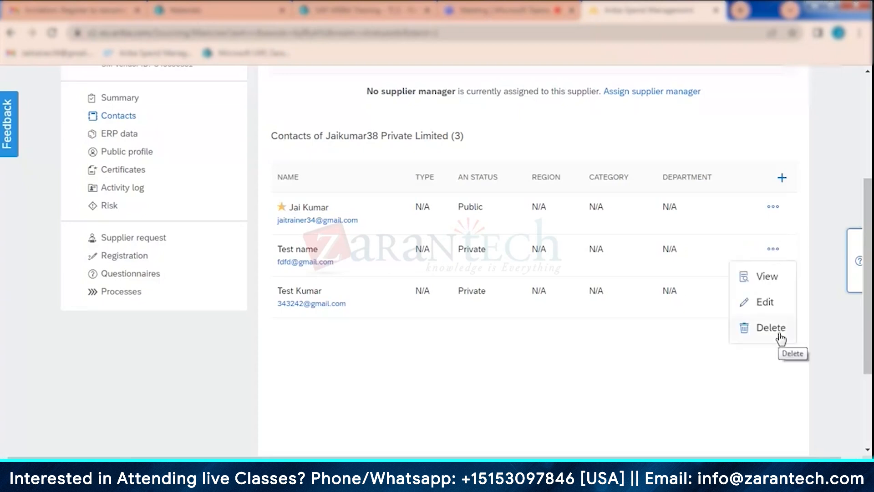
click(672, 351)
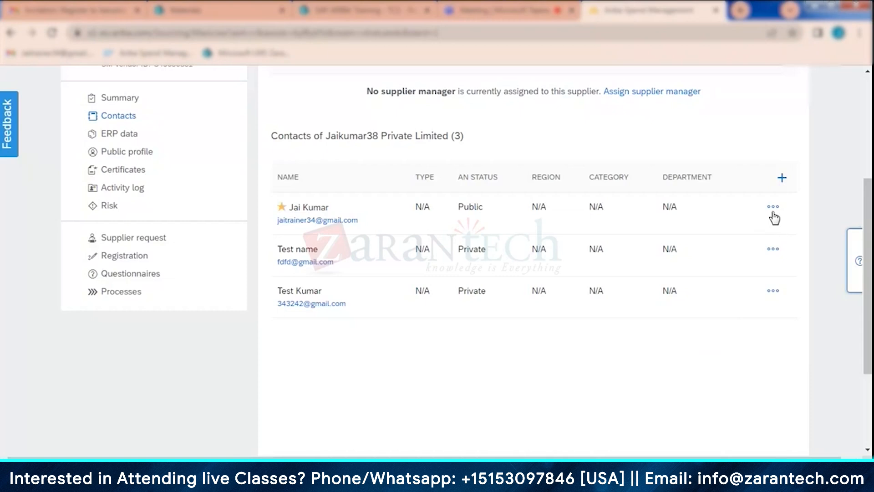
- Open the "Test name" contact for editing and turn on its Primary Contact setting
click(773, 250)
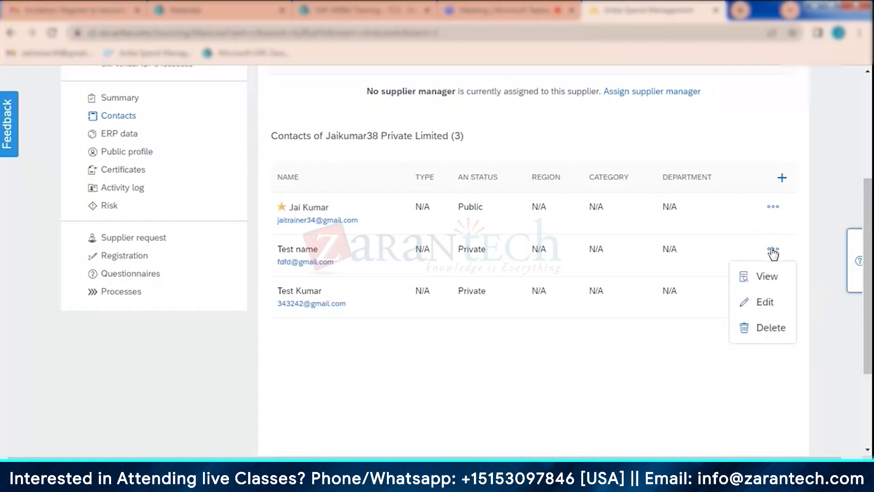
click(769, 304)
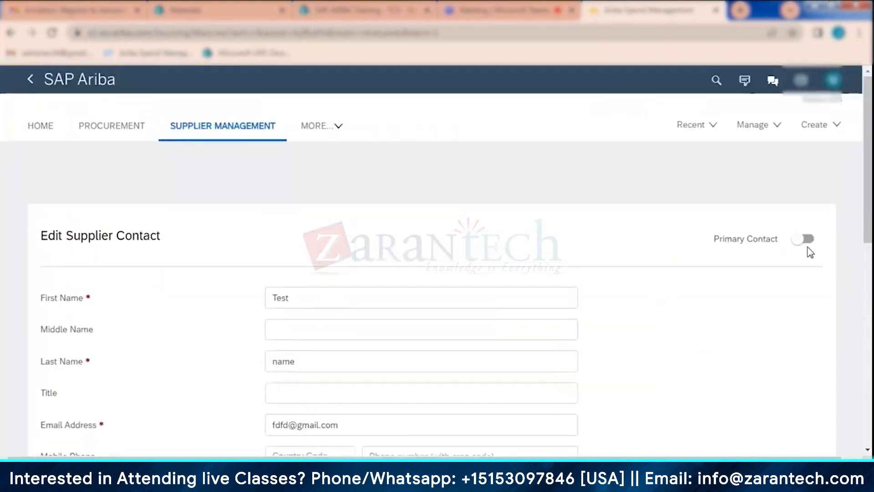
click(805, 238)
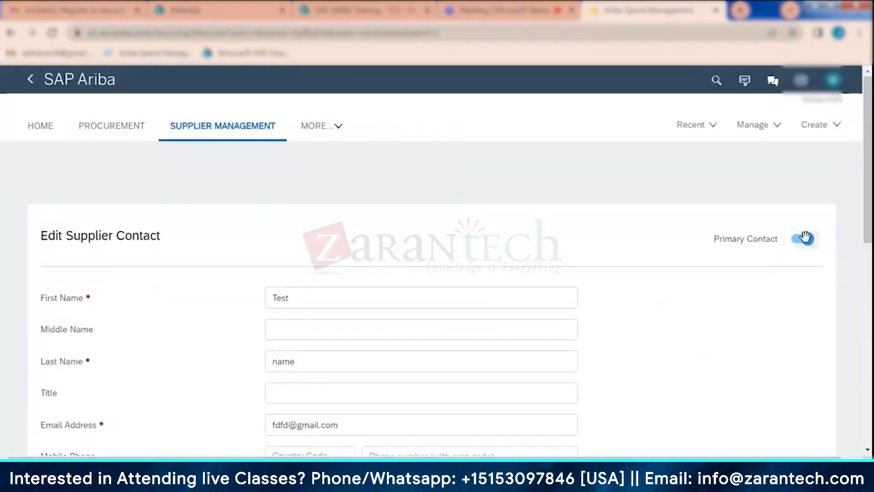
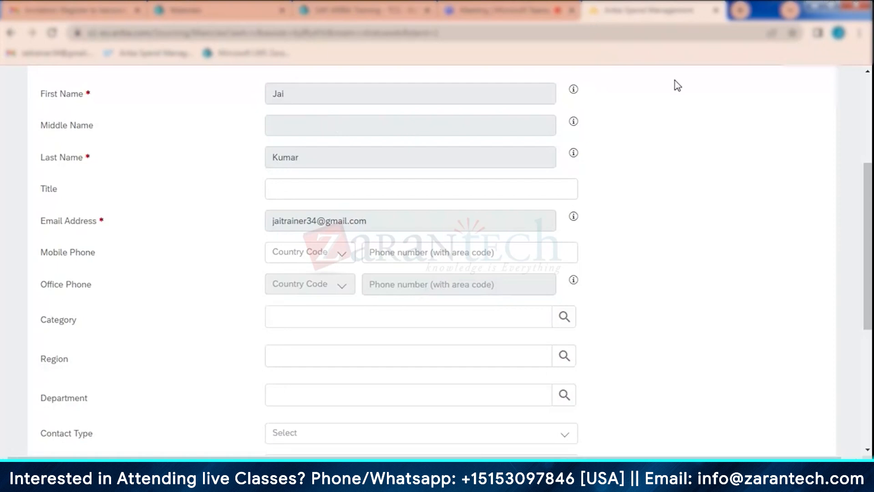
- Leave the primary contact's edit form without saving and return to the supplier's contact list
scroll(641, 218, down, 5)
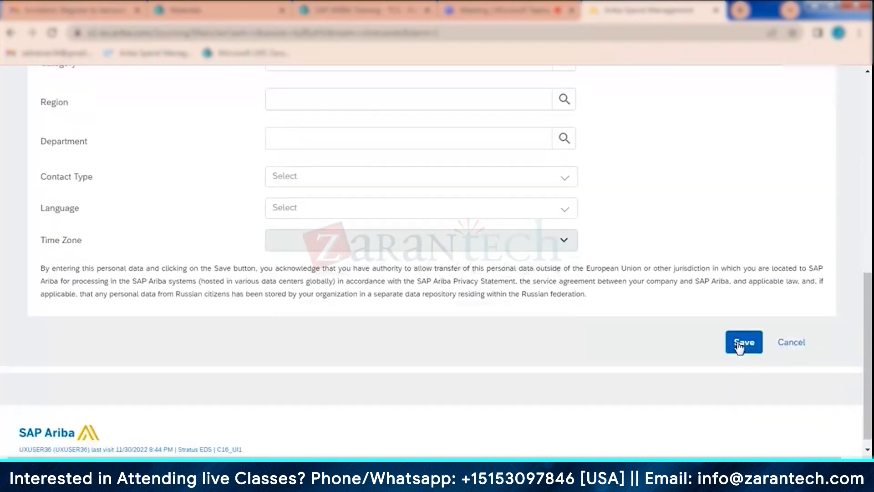
click(793, 344)
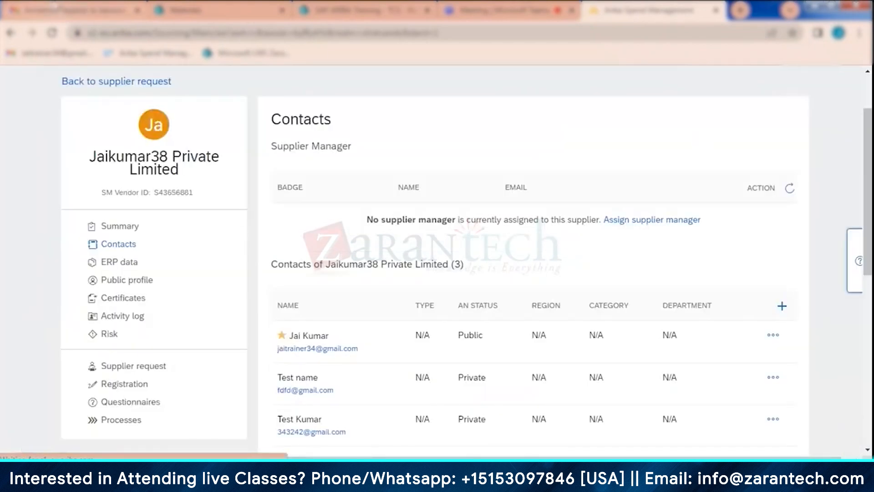
click(54, 7)
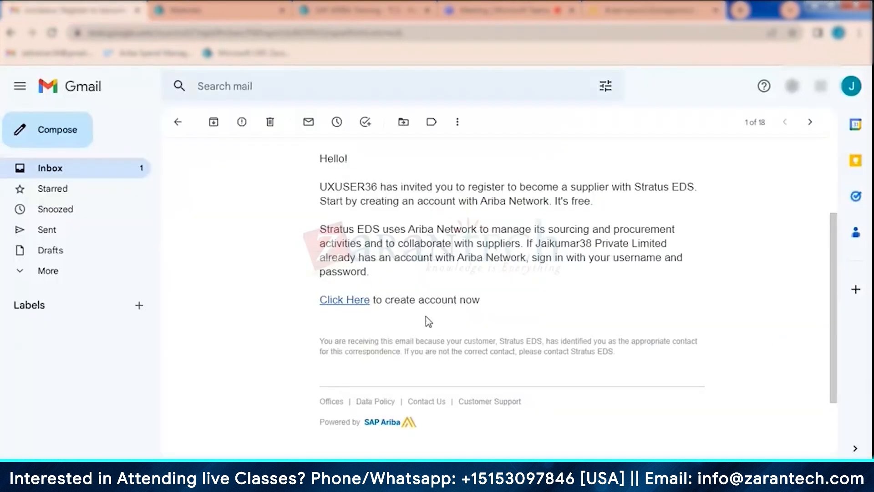
click(642, 10)
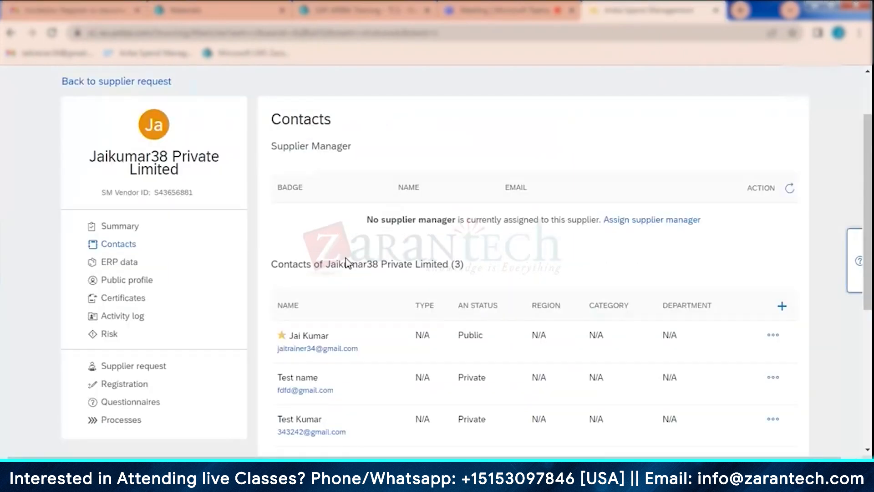
- Open the summary of Jaikumar38 Private Limited and review its registration status, supplier IDs and address
click(120, 227)
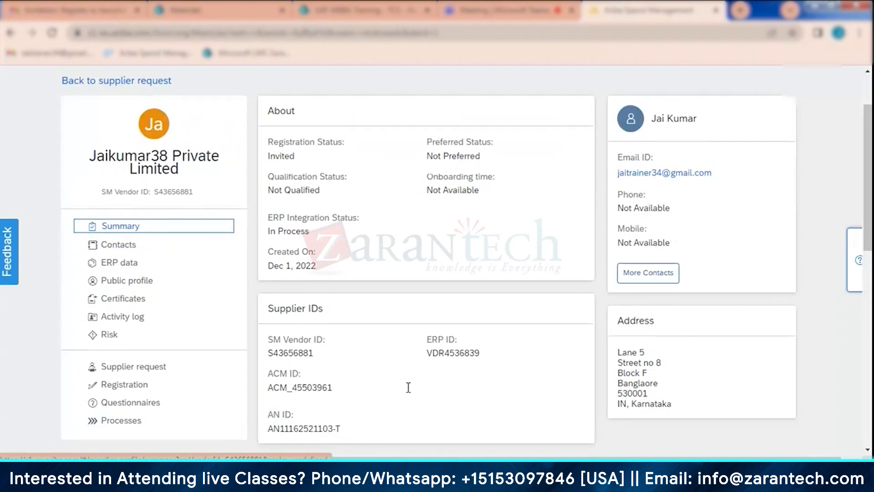
scroll(408, 387, down, 3)
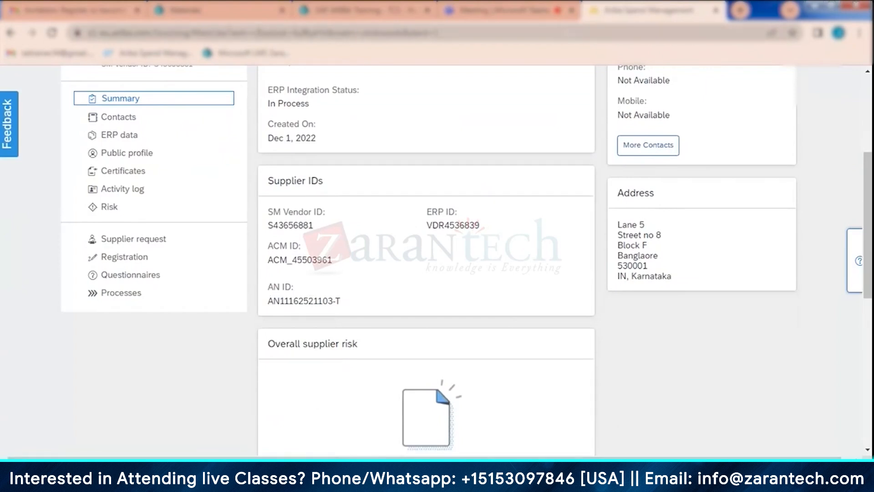
- Switch to the supplier's Ariba Sourcing window and open the Supplier registration questionnaire from the registration questionnaires
mouse_move(333, 478)
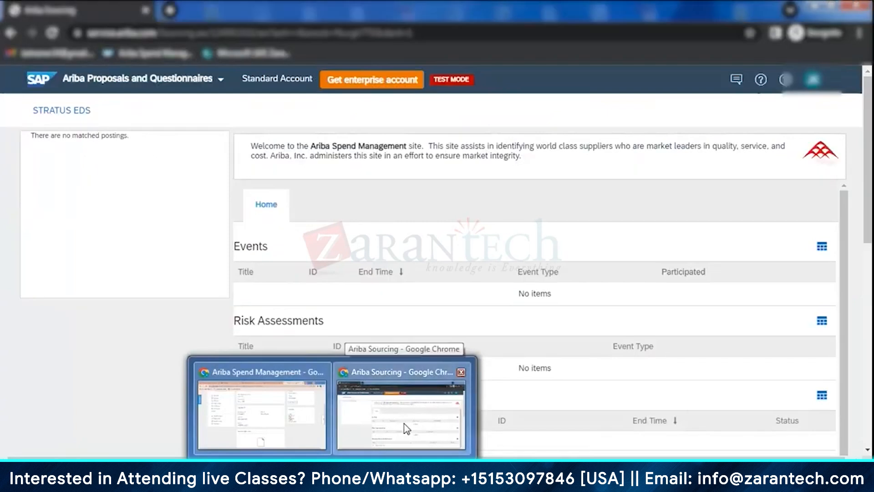
click(406, 429)
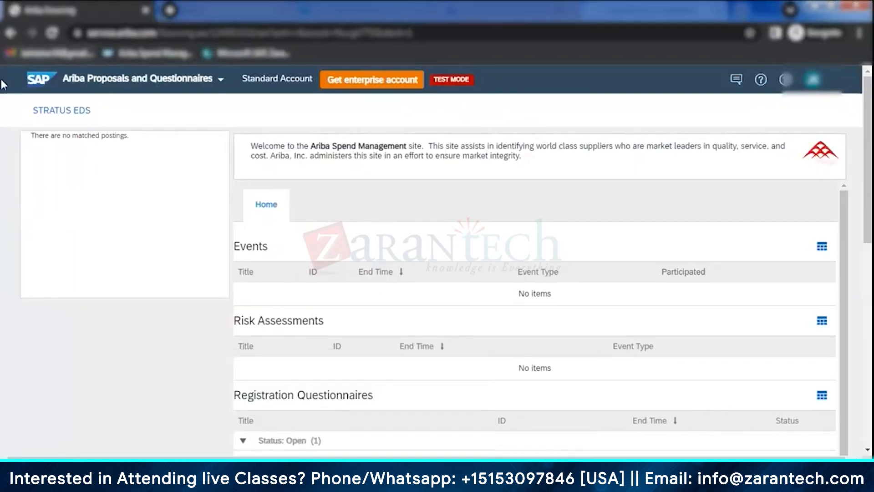
click(221, 80)
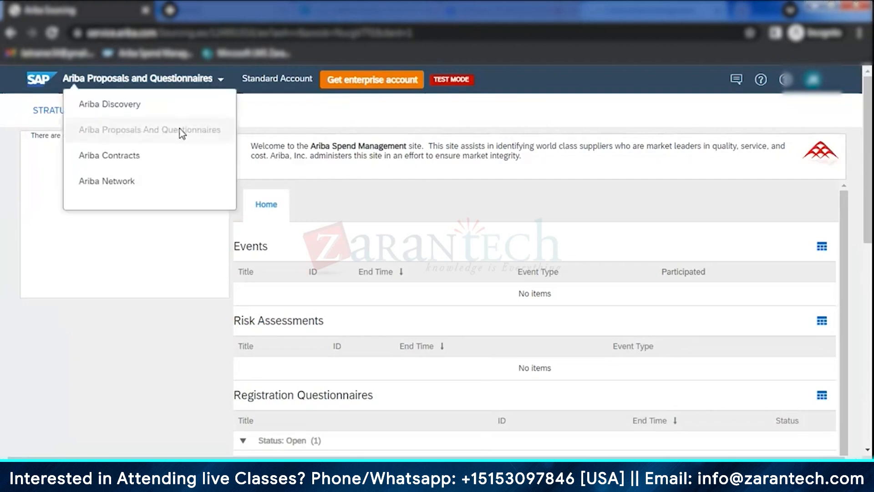
scroll(441, 302, down, 3)
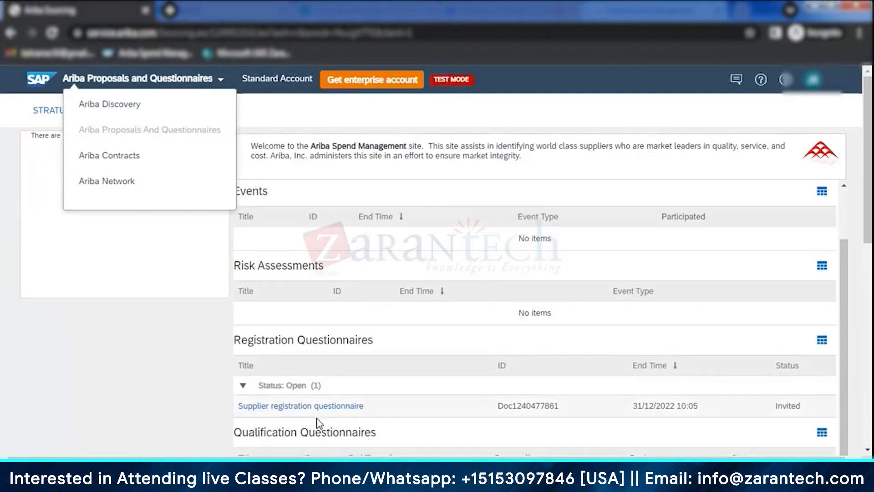
click(305, 410)
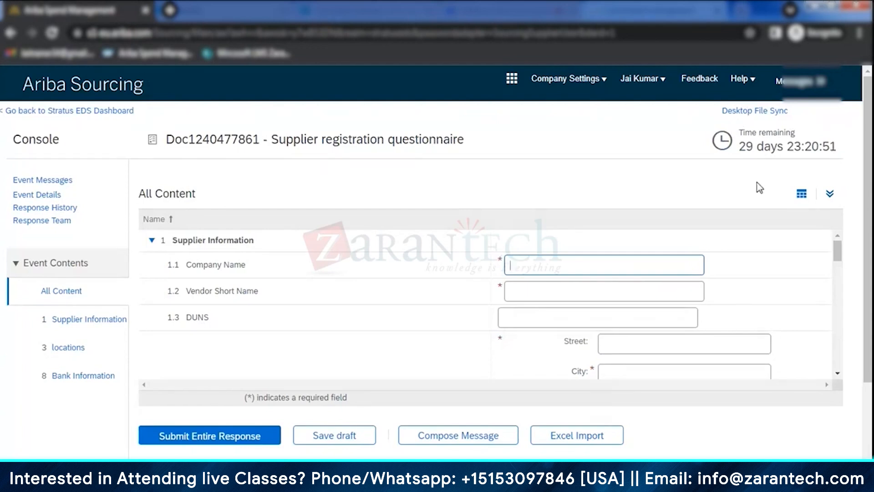
- Expand the questionnaire's content area and review its questions from Supplier Information through Bank Information to the final legacy questions
click(829, 194)
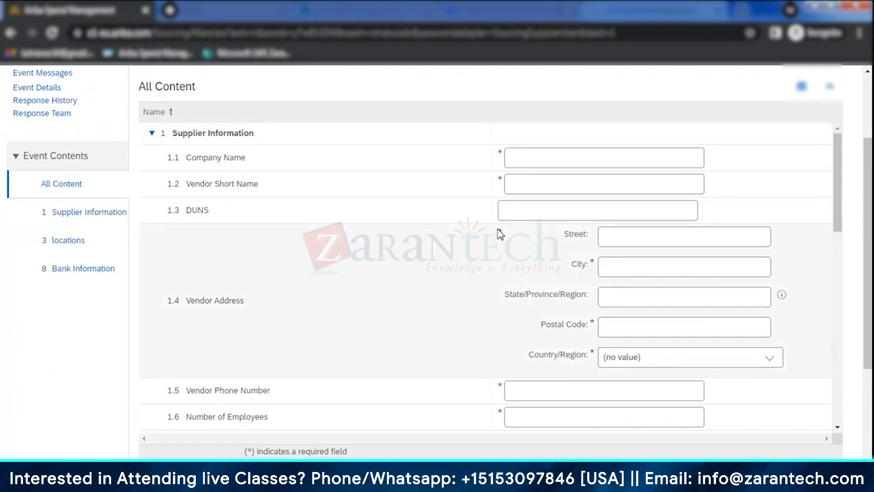
scroll(512, 214, down, 1)
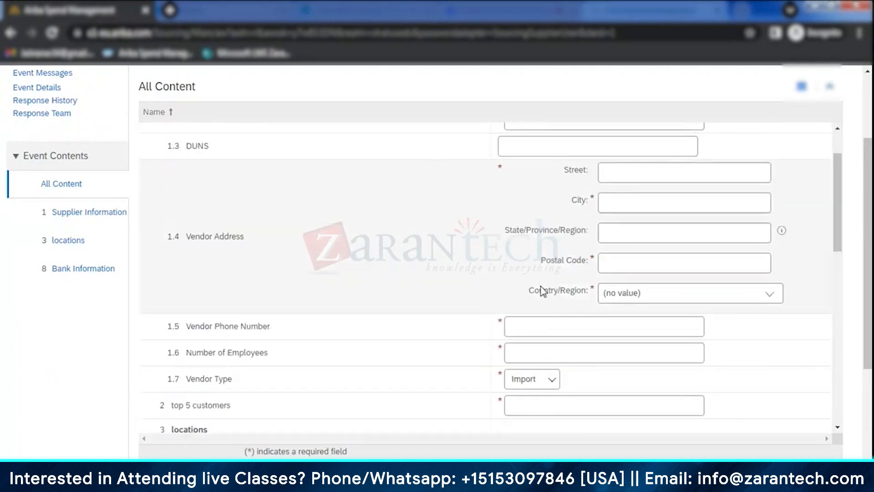
scroll(542, 291, down, 7)
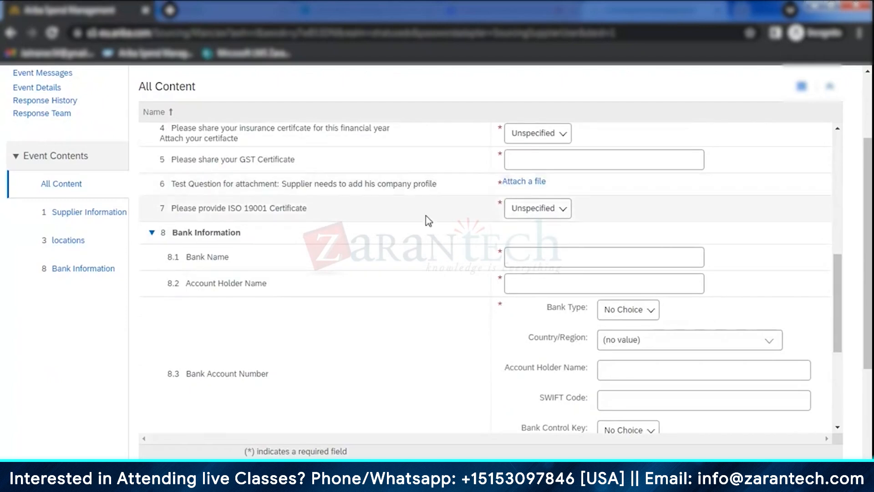
scroll(425, 215, down, 3)
scroll(472, 232, down, 6)
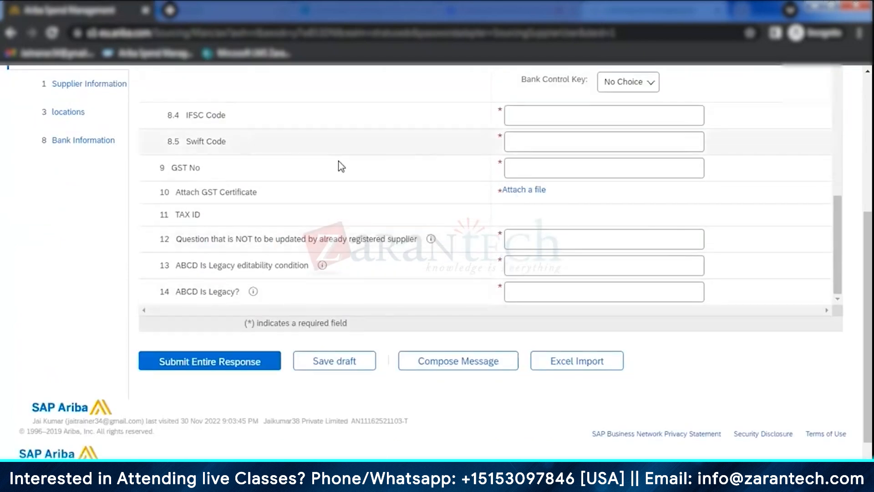
- Check the answer options offered for the insurance certificate question, leaving it unanswered
scroll(492, 198, up, 10)
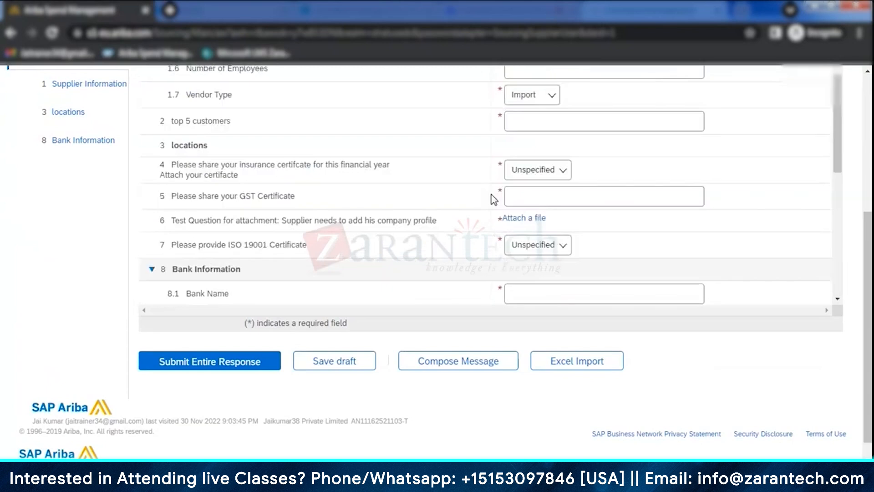
click(553, 173)
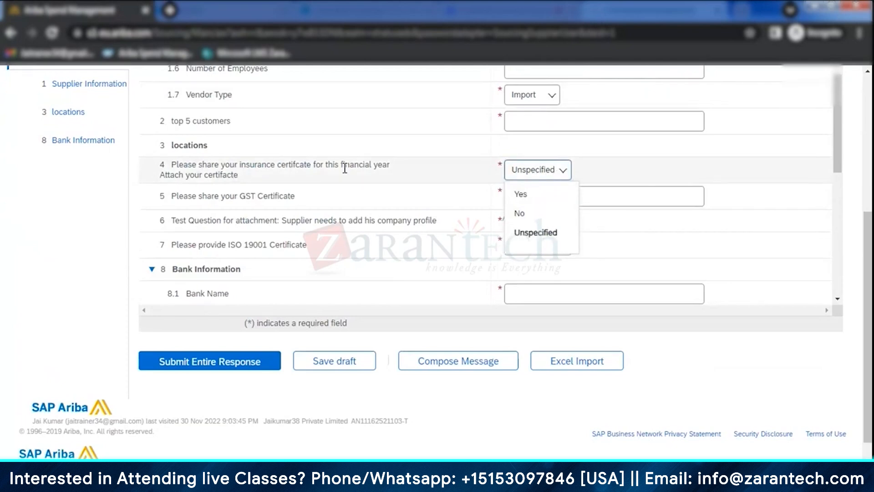
click(448, 171)
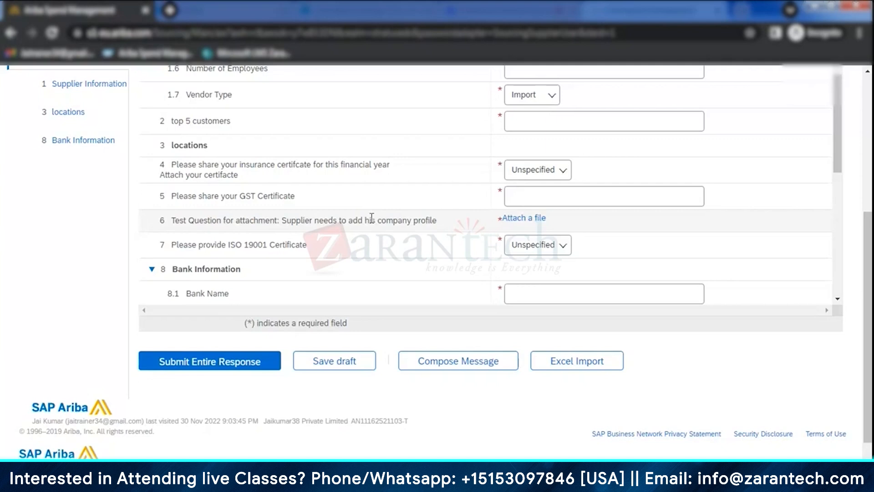
- Review the whole registration questionnaire again, examining its required fields, attachment questions and response submission options
scroll(416, 307, up, 10)
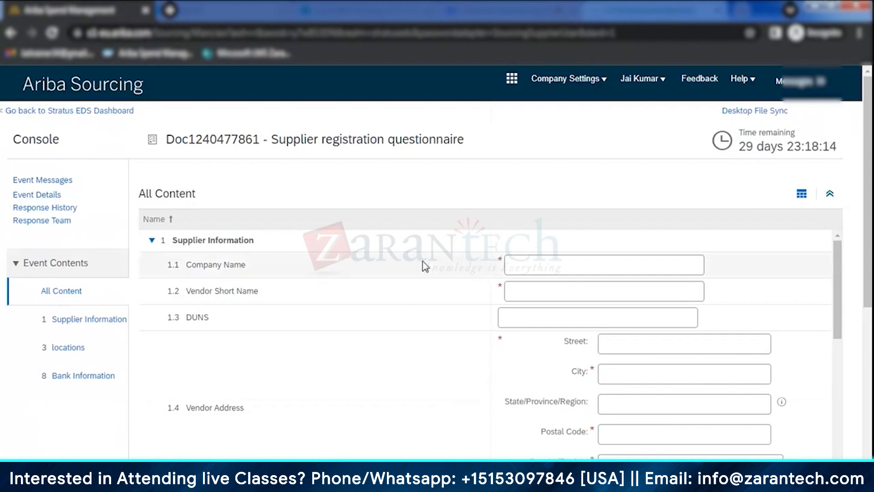
scroll(425, 310, down, 15)
scroll(507, 369, down, 2)
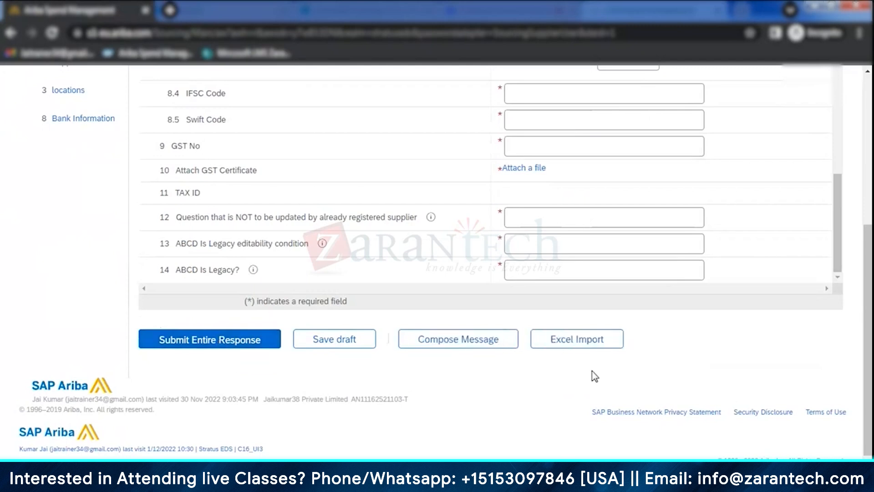
scroll(521, 382, up, 8)
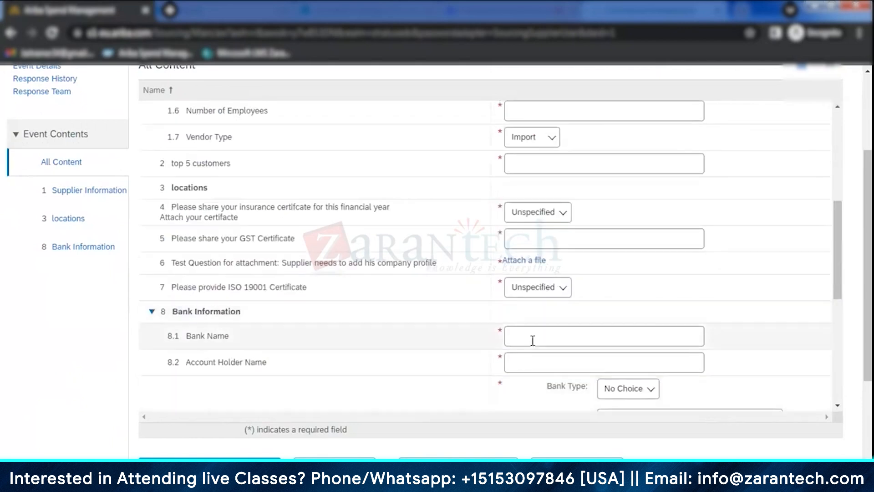
scroll(851, 265, down, 3)
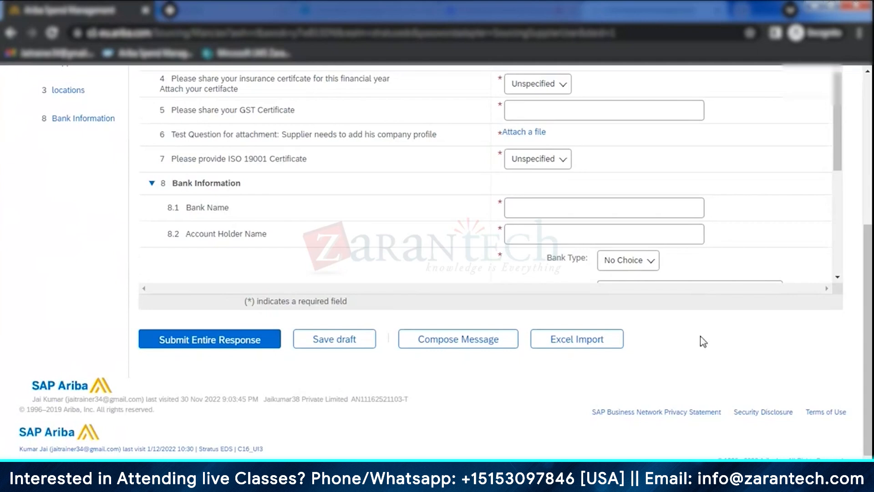
scroll(729, 291, up, 5)
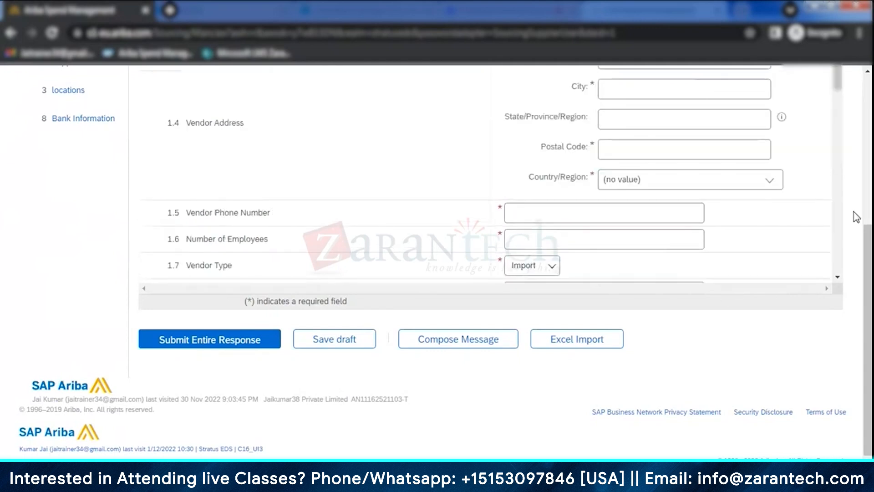
click(870, 179)
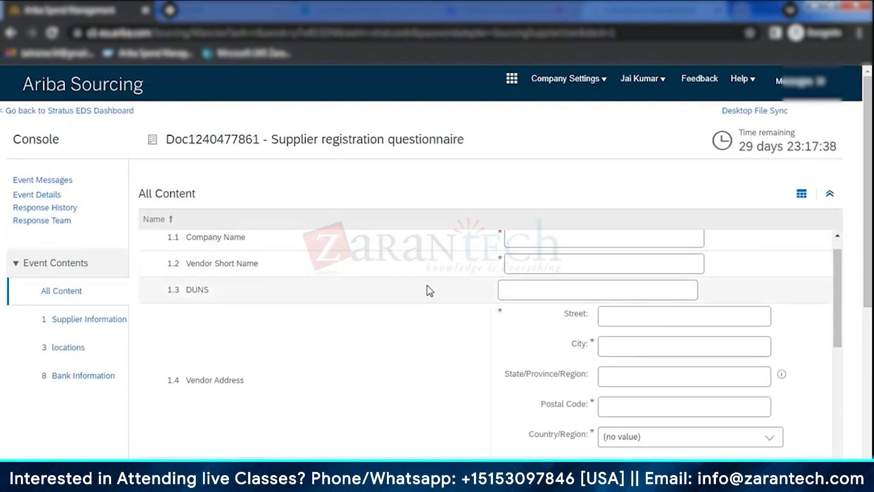
scroll(785, 245, up, 1)
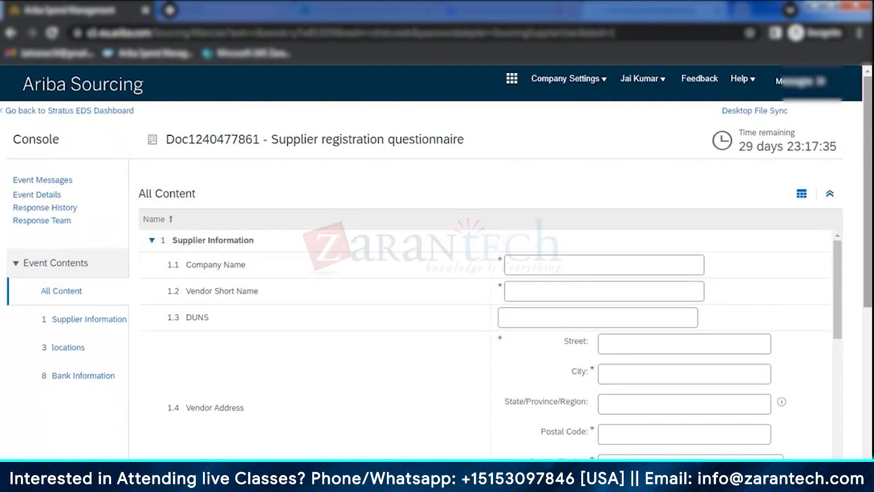
scroll(336, 201, down, 3)
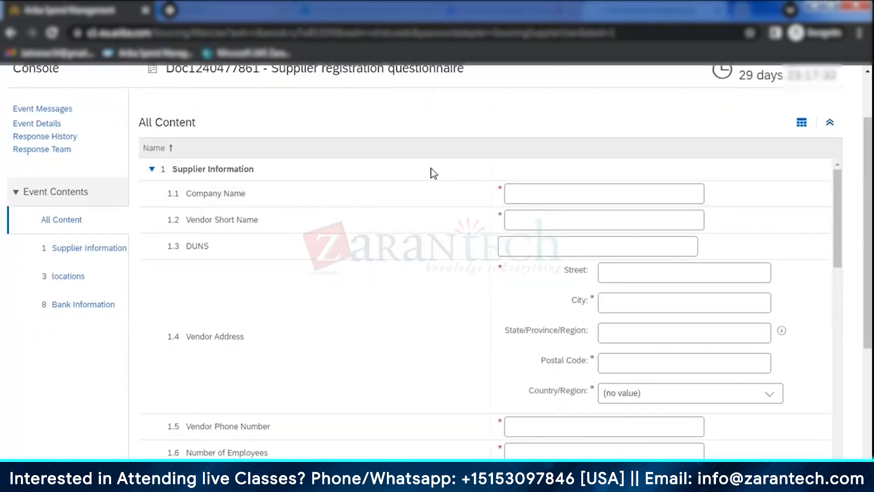
- Switch back to the buyer's Ariba Spend Management window and open the registration details of Jaikumar38 Private Limited
mouse_move(333, 482)
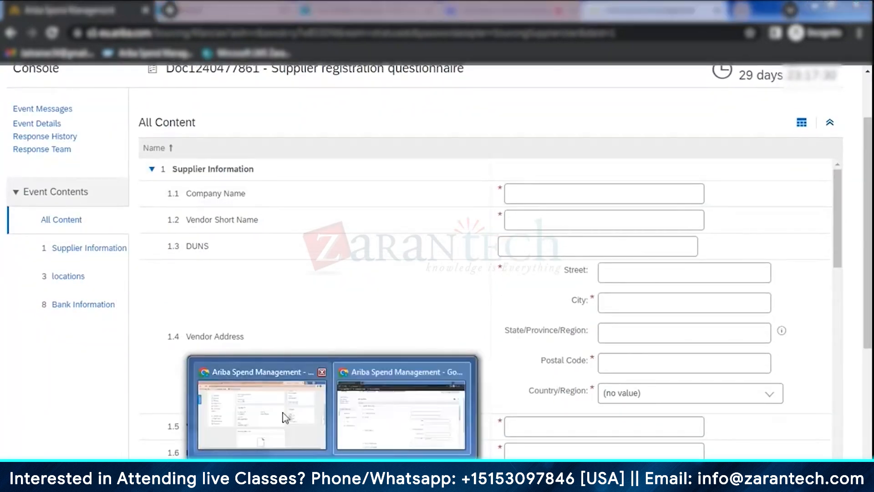
click(286, 418)
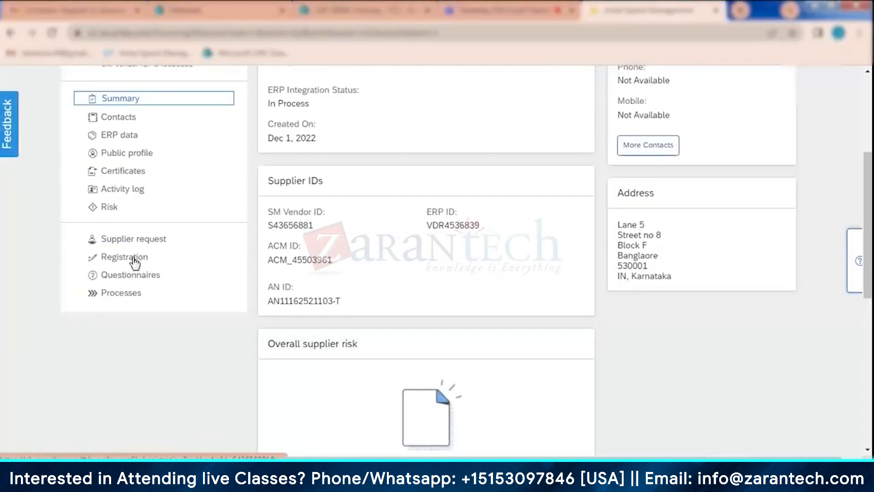
click(134, 258)
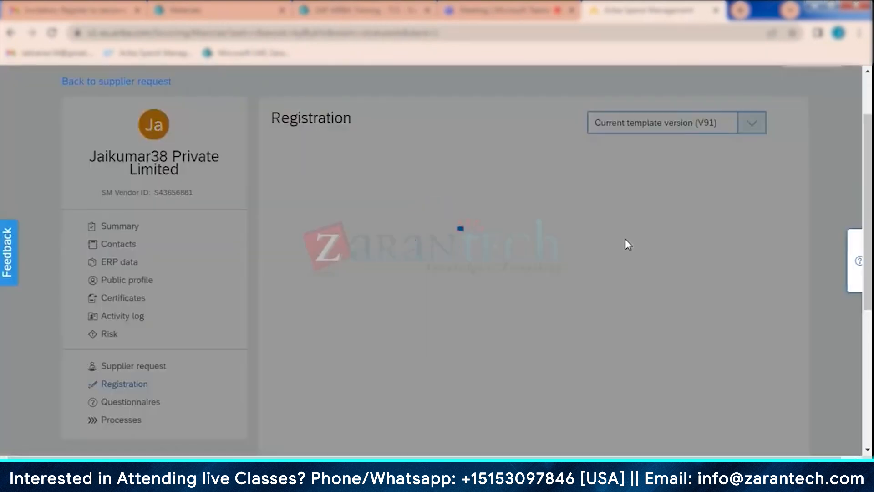
- Review the supplier's invitation details, registration process flow, questionnaires and approval tasks
scroll(716, 221, down, 1)
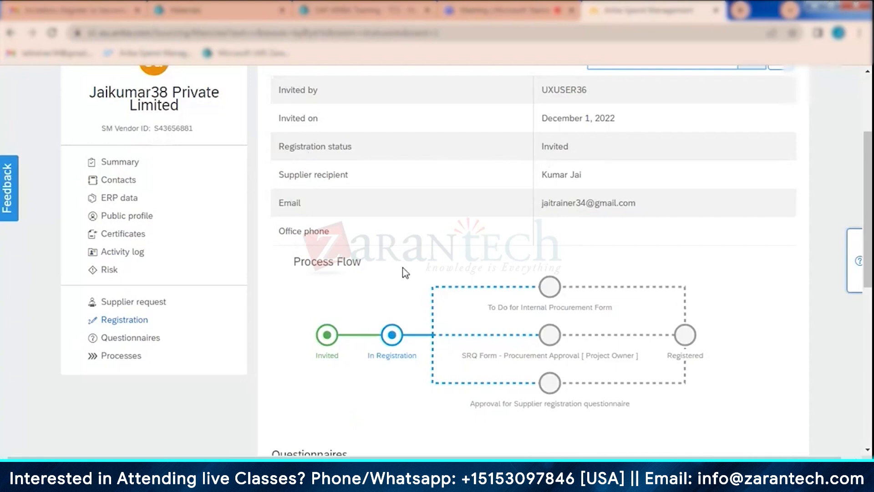
scroll(403, 272, down, 1)
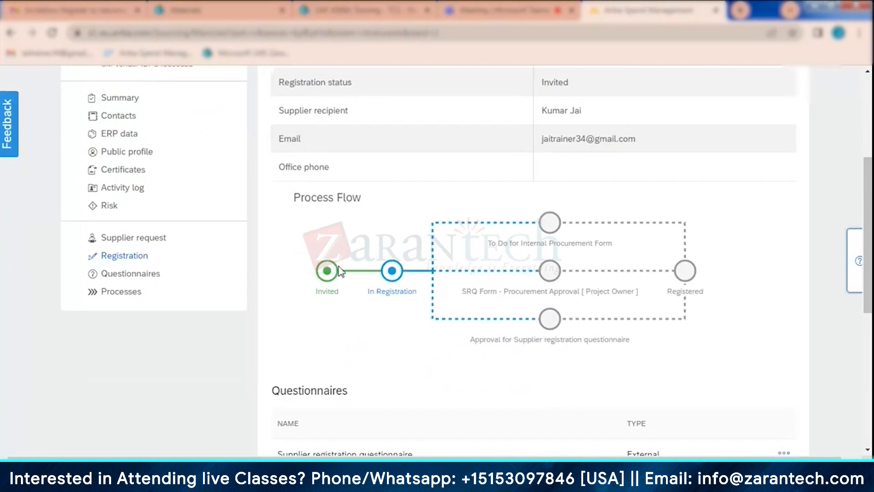
click(641, 293)
mouse_move(550, 326)
mouse_move(542, 281)
scroll(737, 258, down, 4)
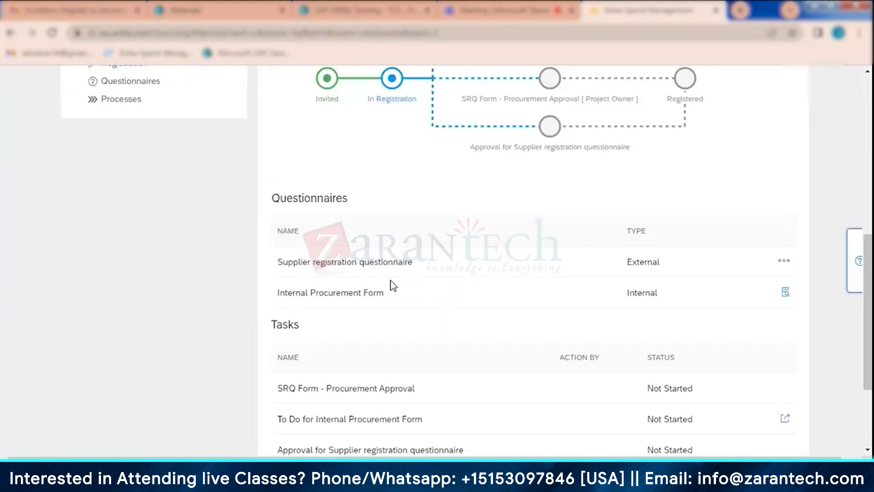
- View the external Supplier registration questionnaire from the buyer side and examine its recipient, process flow and comments
click(781, 263)
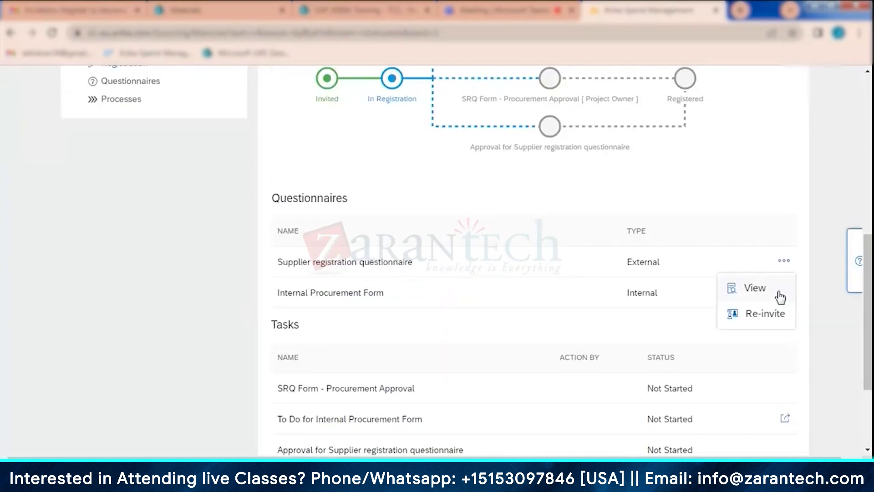
click(755, 288)
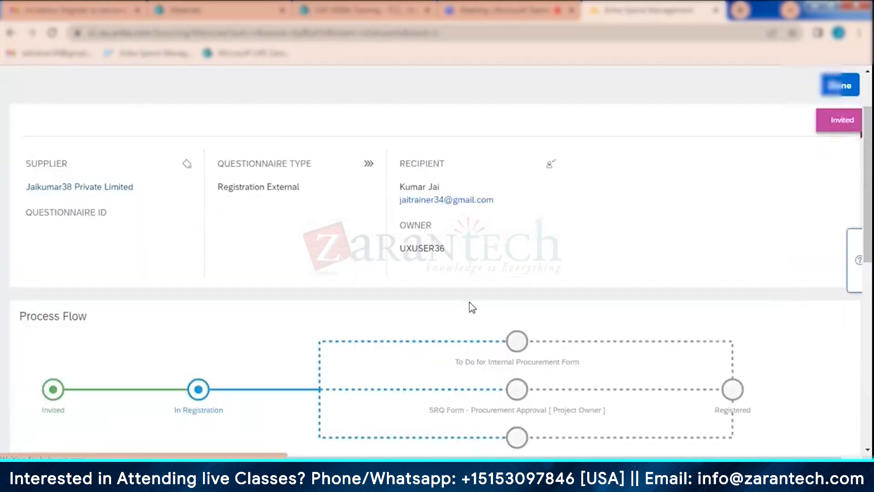
scroll(471, 308, down, 6)
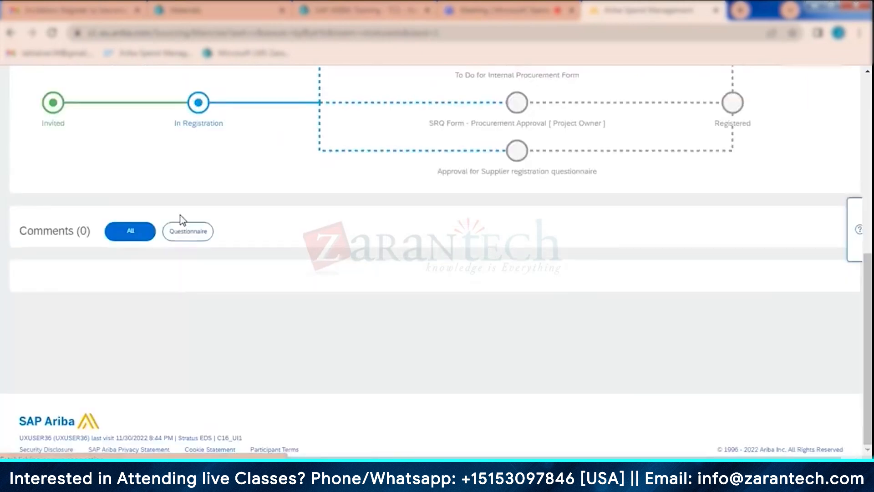
- Examine the process flow and question responses in the buyer-side Supplier registration questionnaire, and return to the supplier's registration page
scroll(190, 236, up, 3)
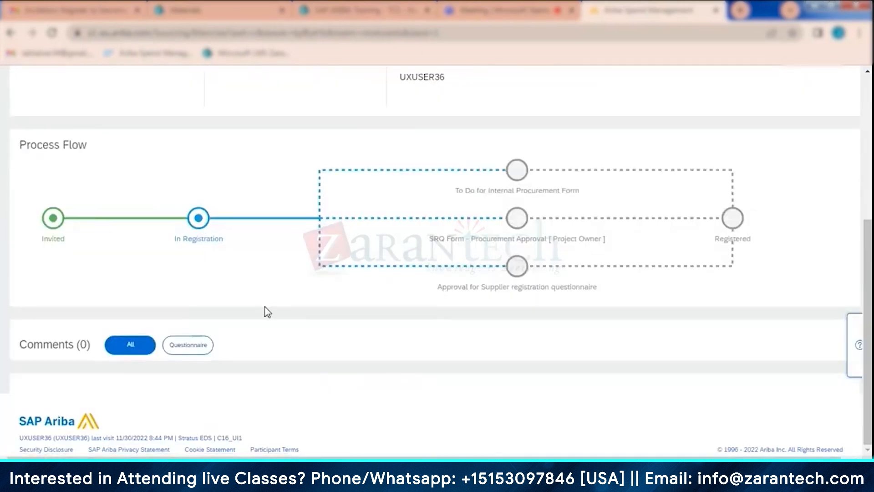
scroll(204, 283, down, 5)
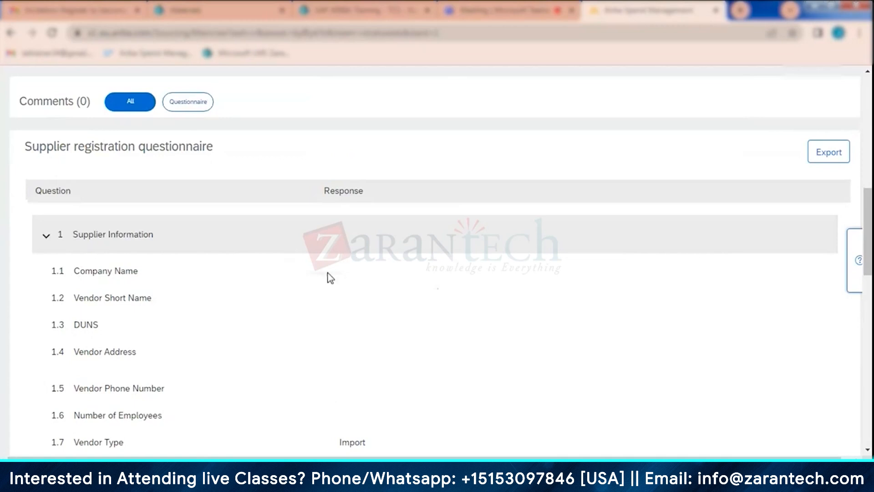
scroll(324, 260, down, 1)
scroll(324, 261, down, 6)
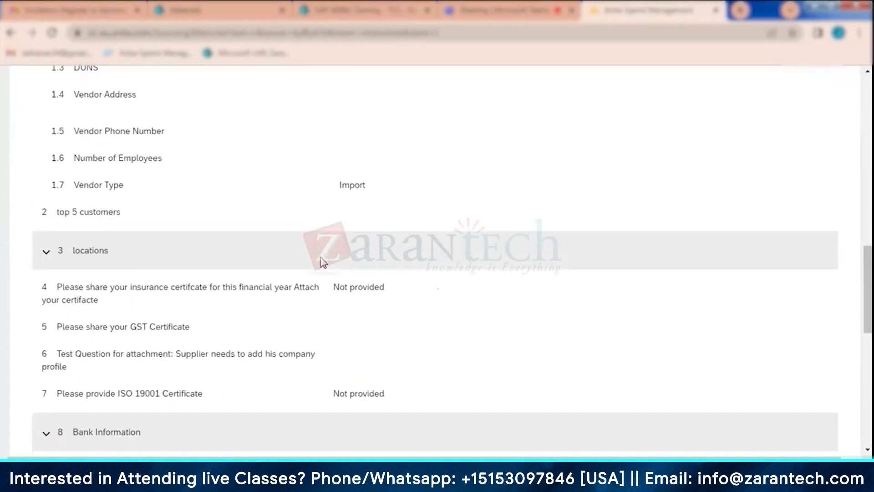
scroll(403, 361, down, 5)
scroll(403, 361, up, 14)
scroll(427, 332, up, 8)
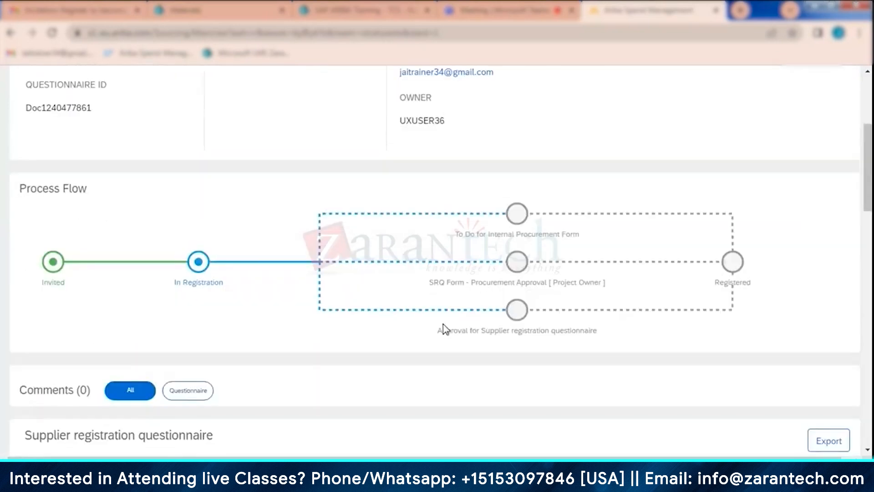
click(841, 163)
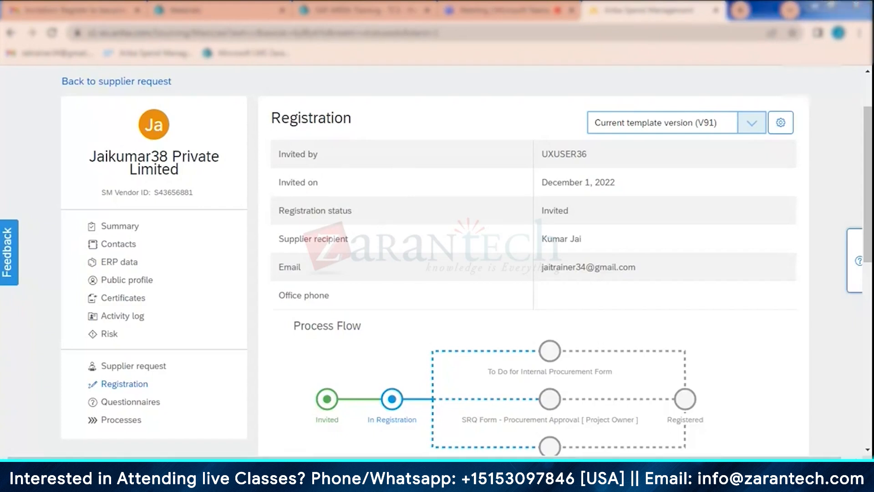
- Switch to the supplier's Ariba Sourcing window with the Supplier registration questionnaire and look over the Supplier Information questions
click(391, 378)
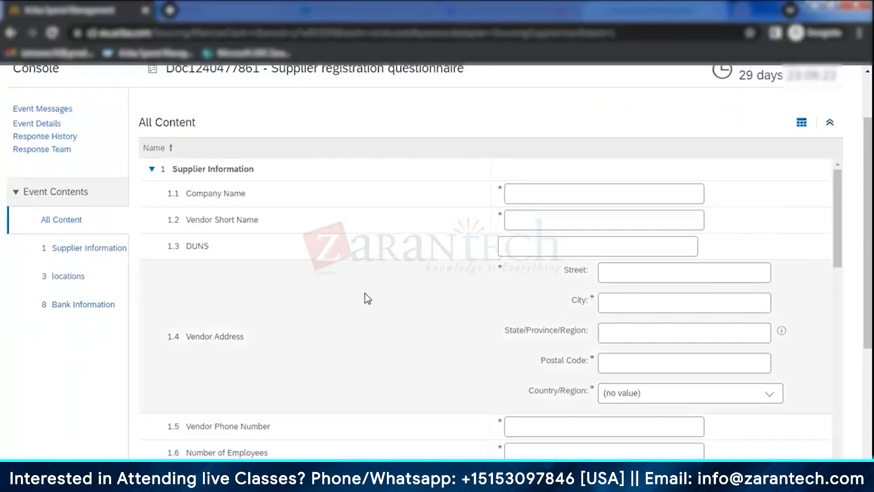
scroll(368, 298, up, 2)
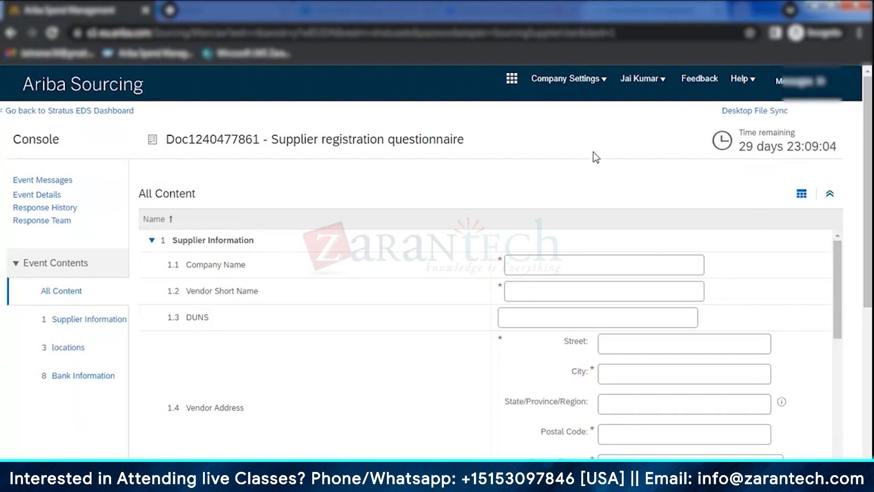
scroll(231, 279, down, 2)
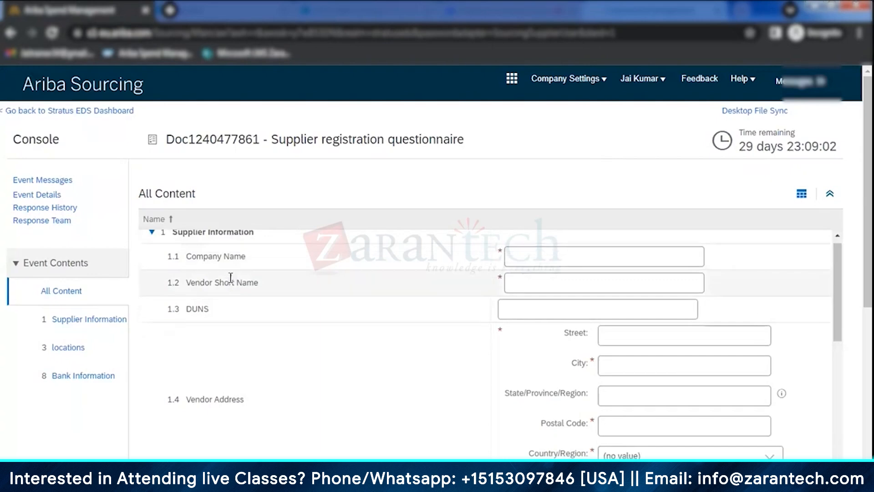
scroll(275, 334, up, 2)
scroll(455, 291, down, 2)
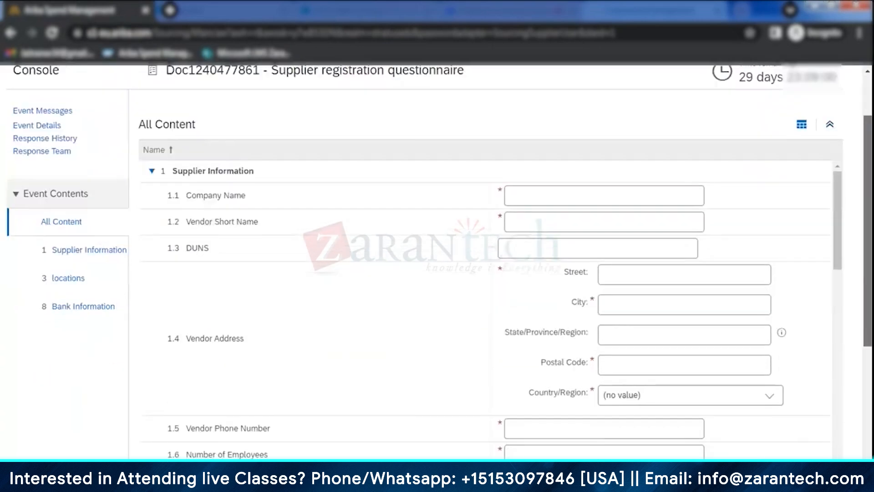
scroll(592, 243, up, 2)
- Enter Jaikumar38 Private Limited as the company name and fill in the vendor short name
click(560, 228)
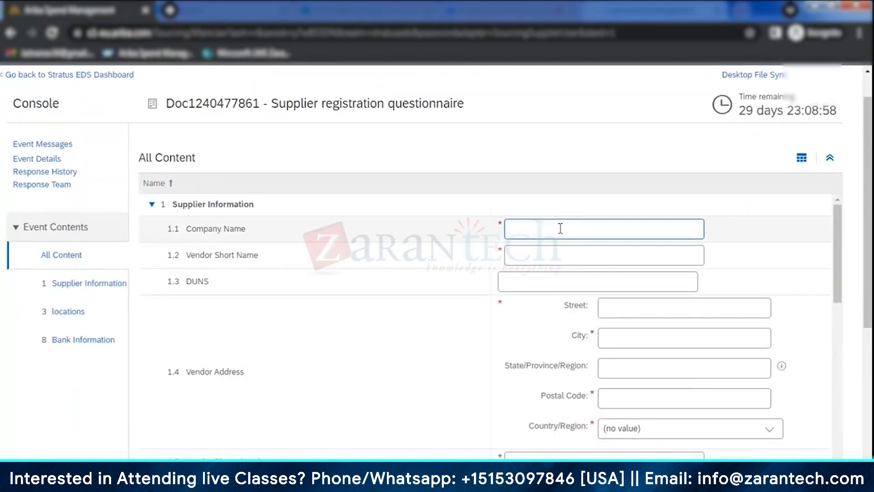
text(Jaikumar38 Private Limited)
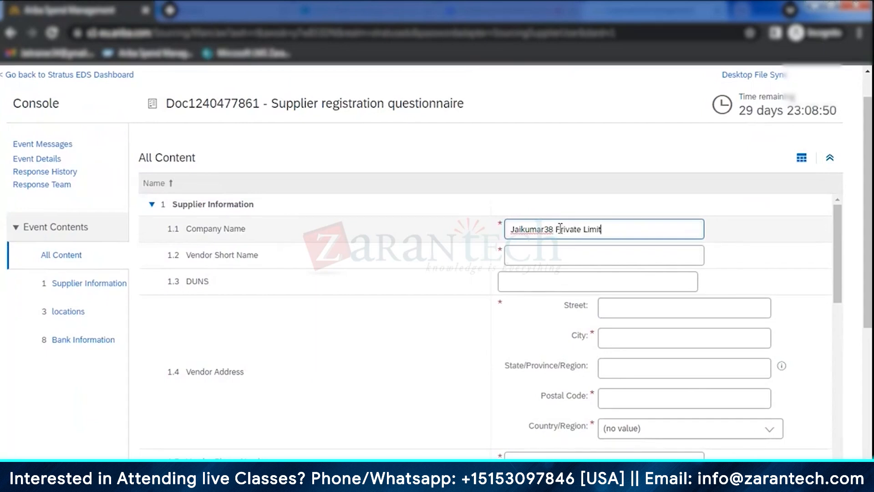
click(575, 251)
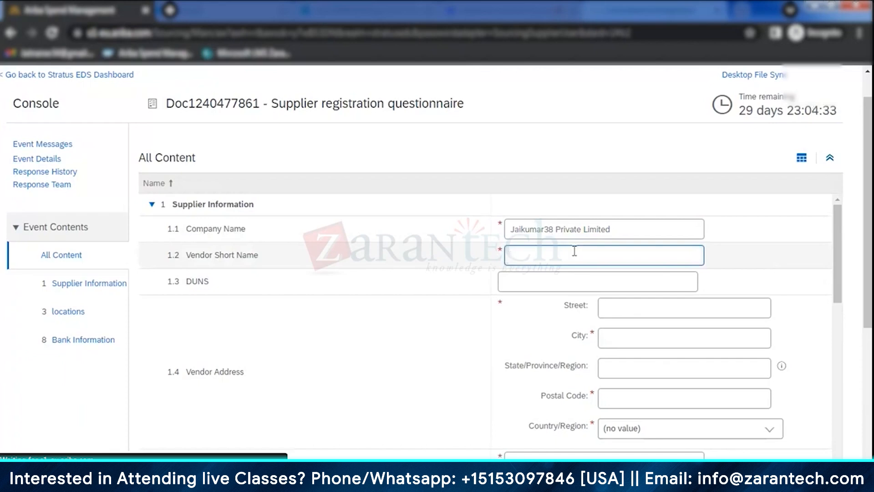
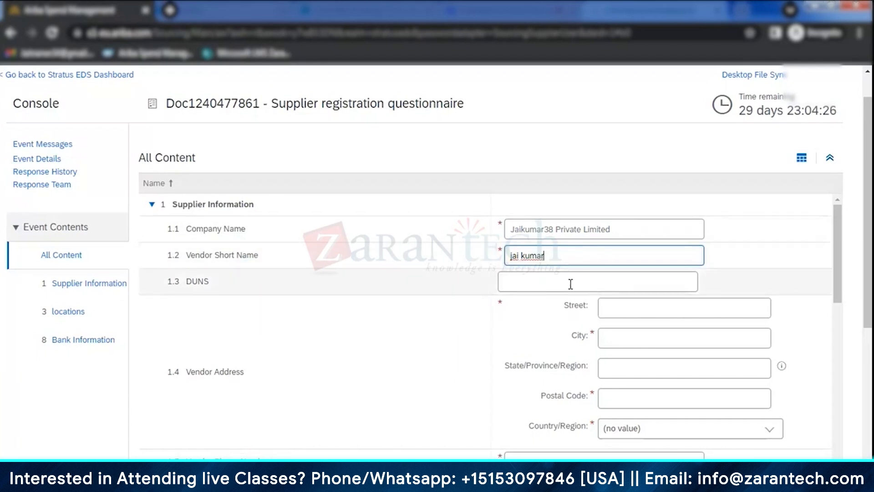
- Fill in the street and city of the vendor address in question 1.4
scroll(685, 291, down, 2)
click(647, 244)
text(st)
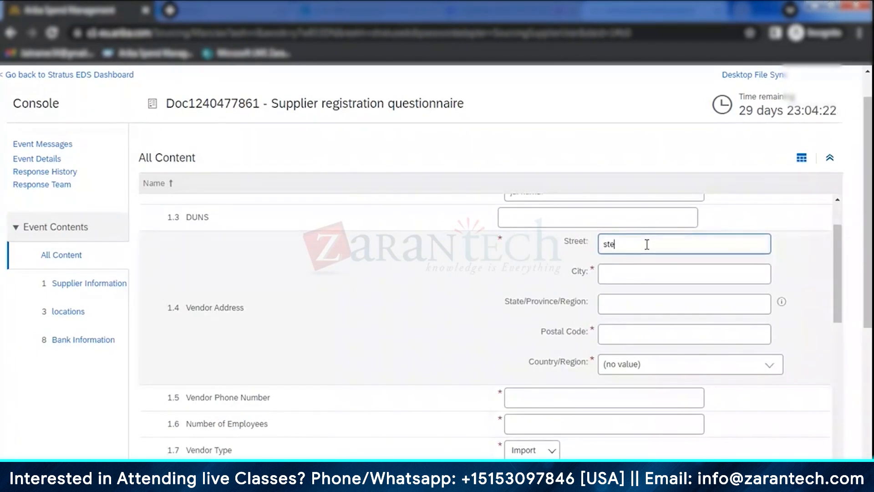
text(reet 5)
click(650, 277)
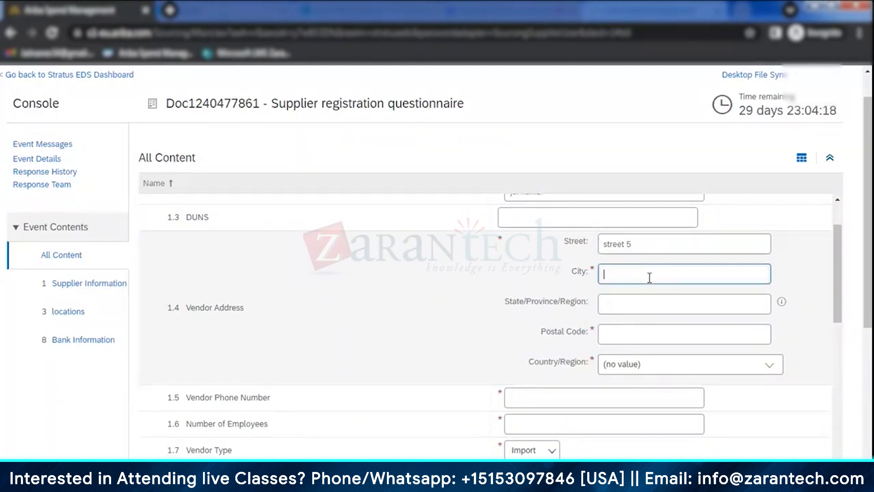
text(Bangalore)
- Fill in the state and postal code of the vendor address
click(625, 312)
text(Karna)
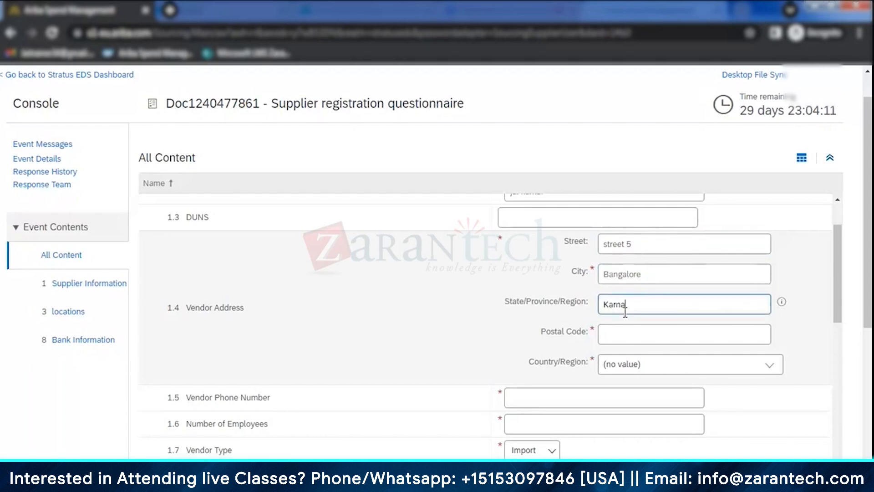
text(taka)
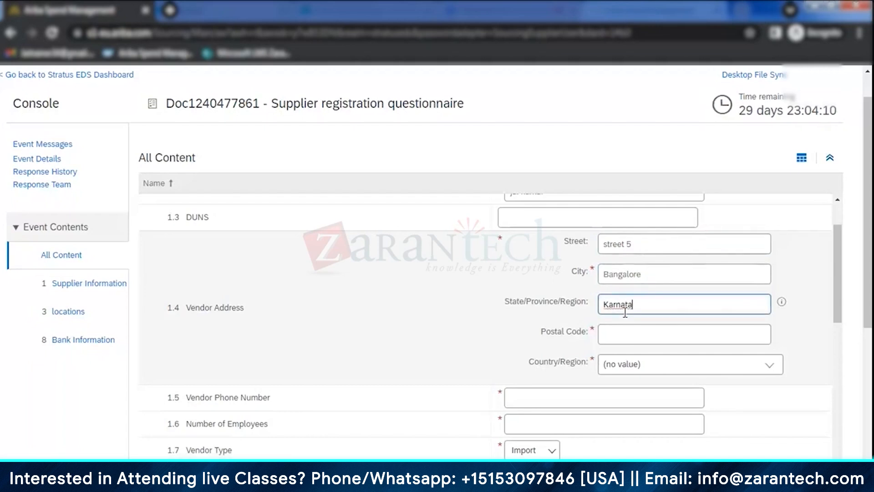
click(627, 333)
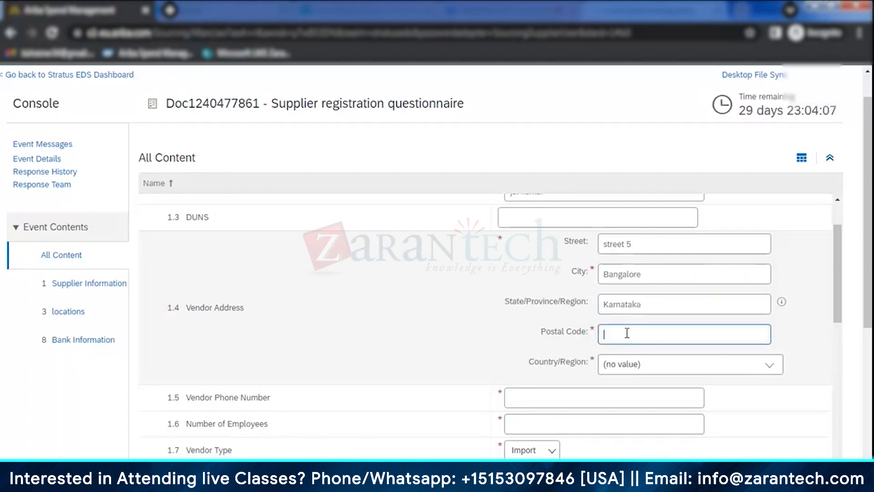
text(530001)
- Search the country list for India and choose it as the vendor address's country/region
click(630, 364)
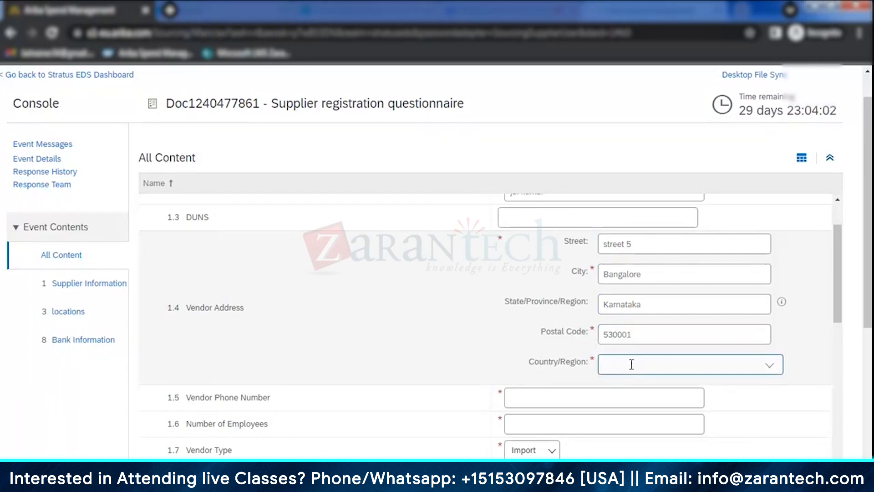
click(772, 366)
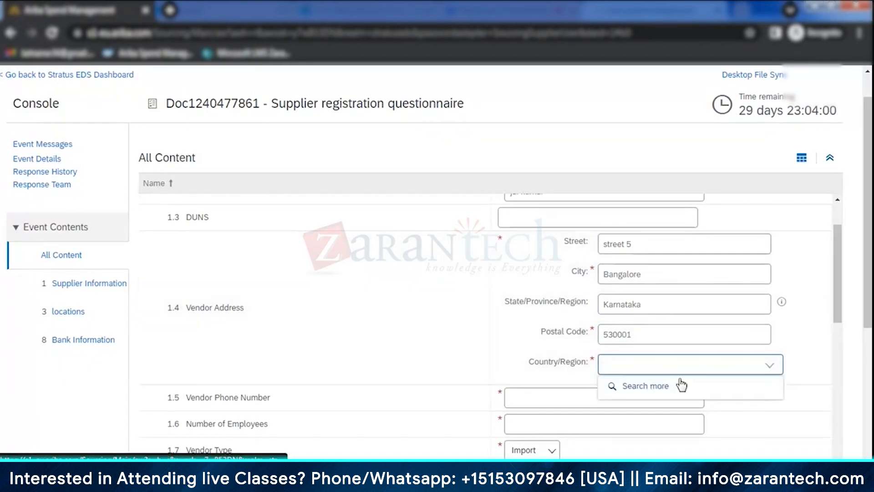
click(662, 386)
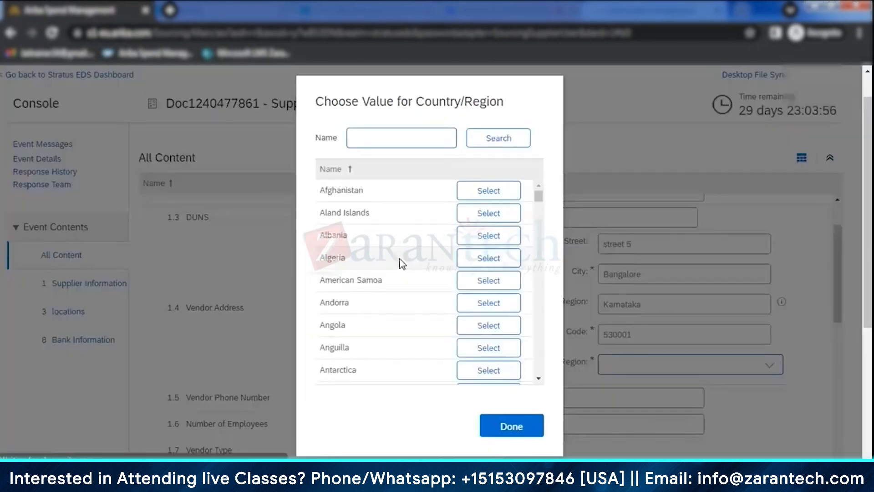
text(india)
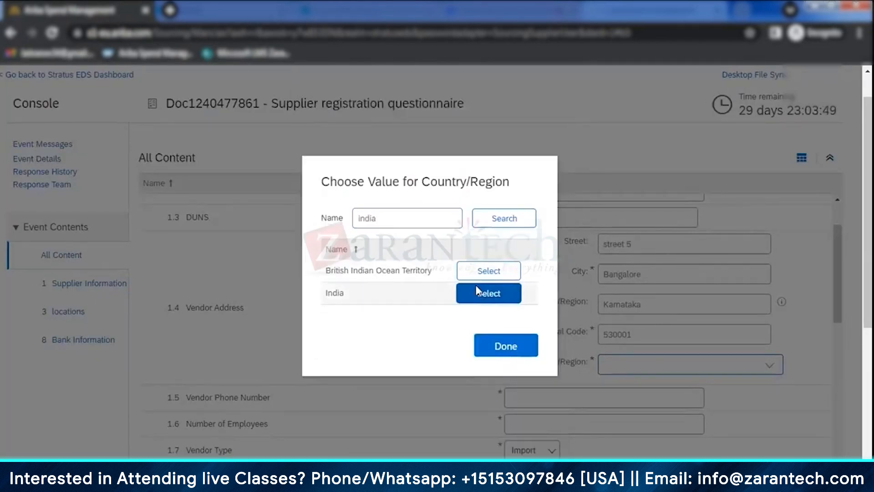
click(476, 291)
- Enter the vendor's phone number in question 1.5
scroll(545, 302, down, 6)
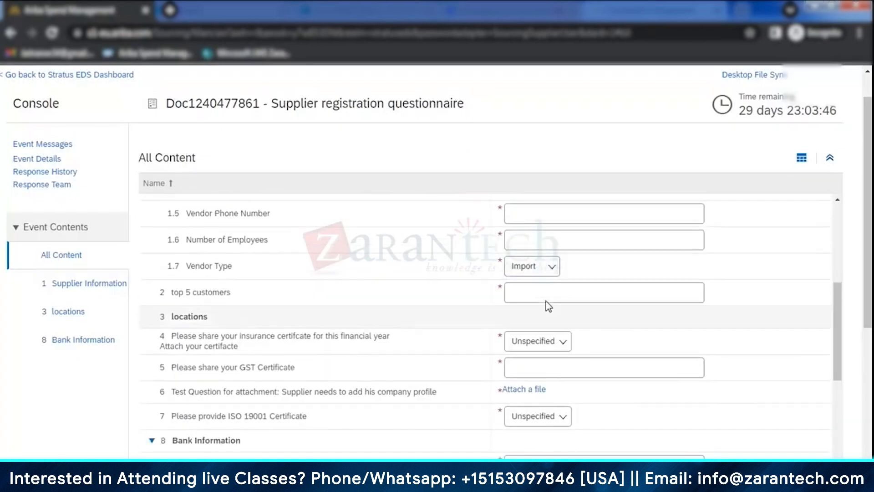
scroll(545, 301, up, 2)
click(543, 269)
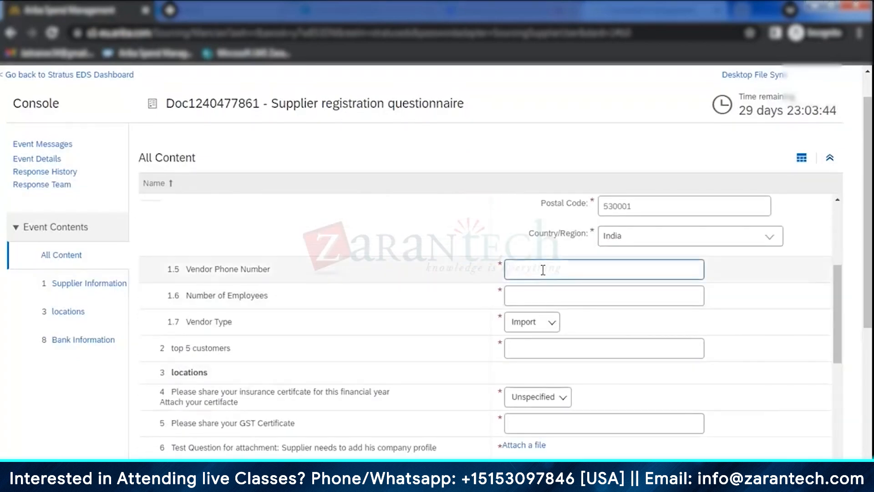
- Set the number of employees to 400 and answer the top 5 customers question with NA
click(547, 294)
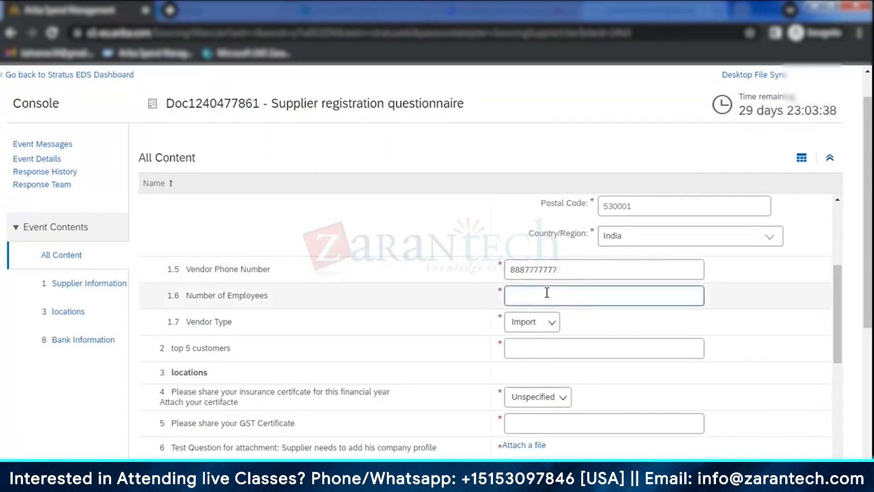
text(400)
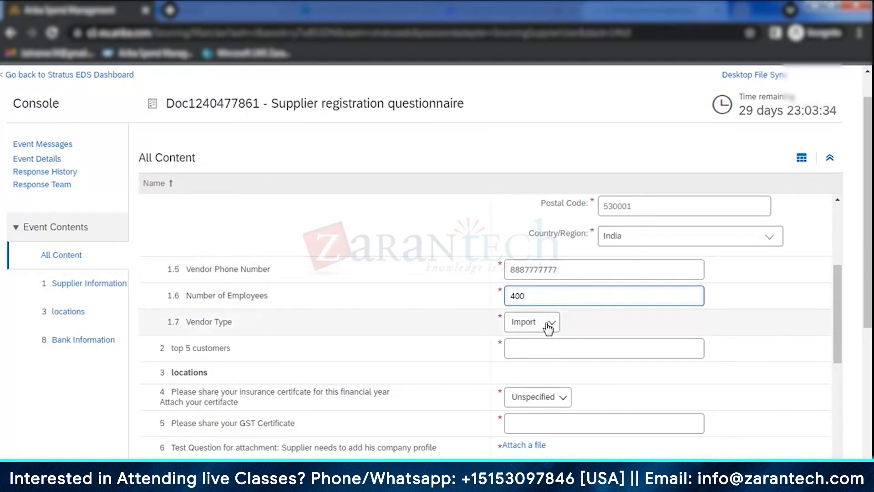
click(563, 351)
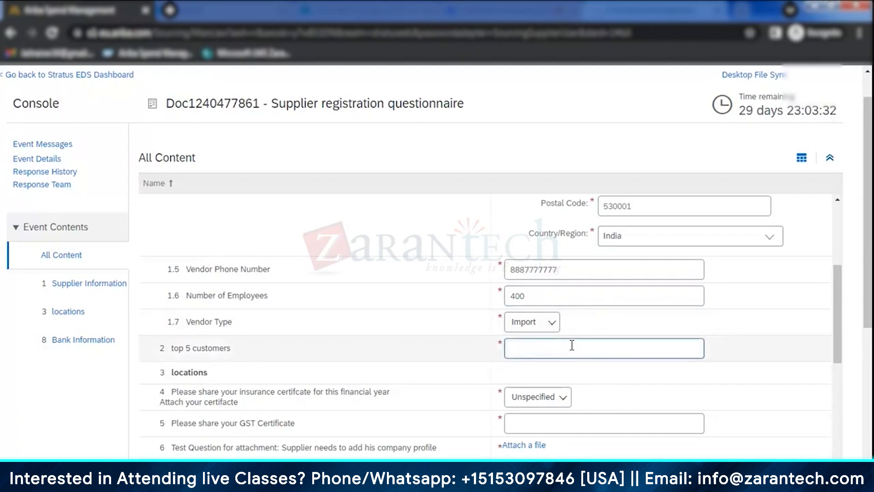
text(NA)
- Answer No to the insurance certificate question and enter na for the GST certificate
scroll(569, 346, down, 3)
click(552, 269)
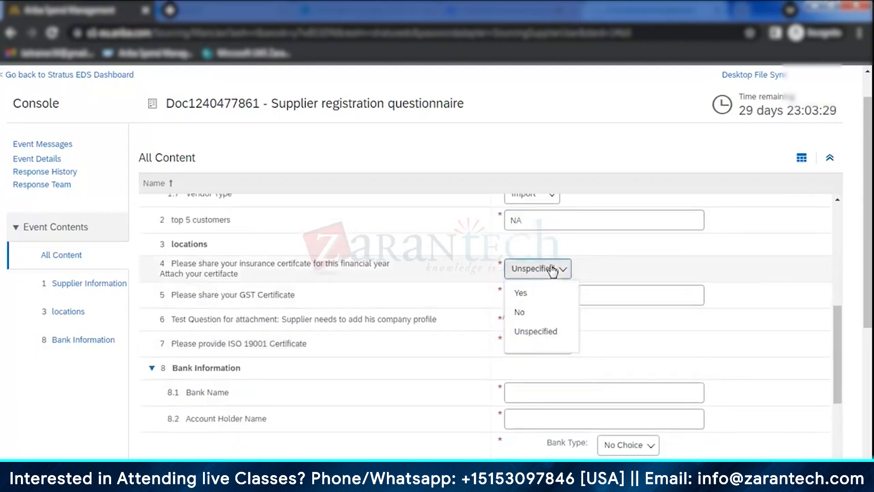
click(544, 311)
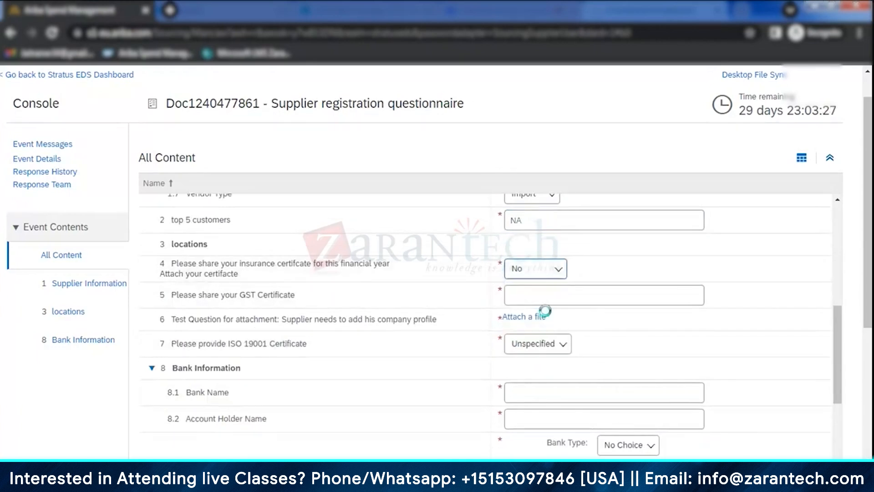
click(554, 290)
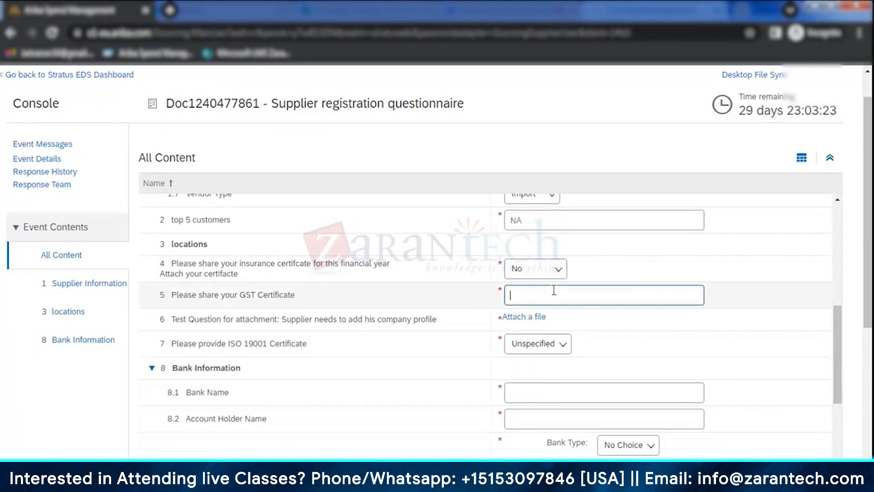
text(na)
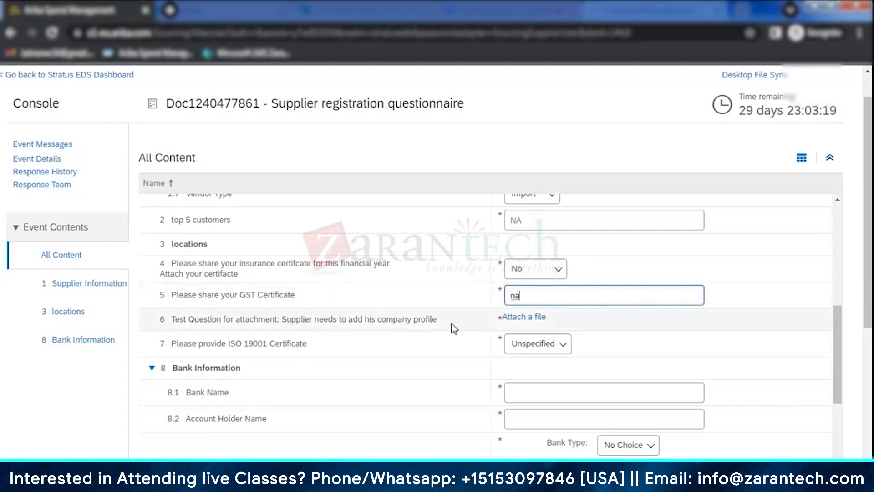
- Start attaching a file to the company profile question and browse to the Zarantech Training folder on the desktop
click(521, 320)
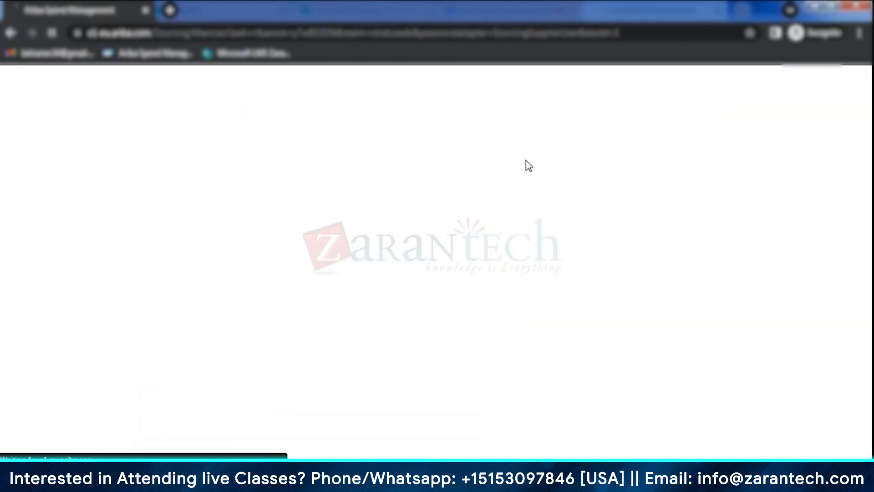
click(94, 216)
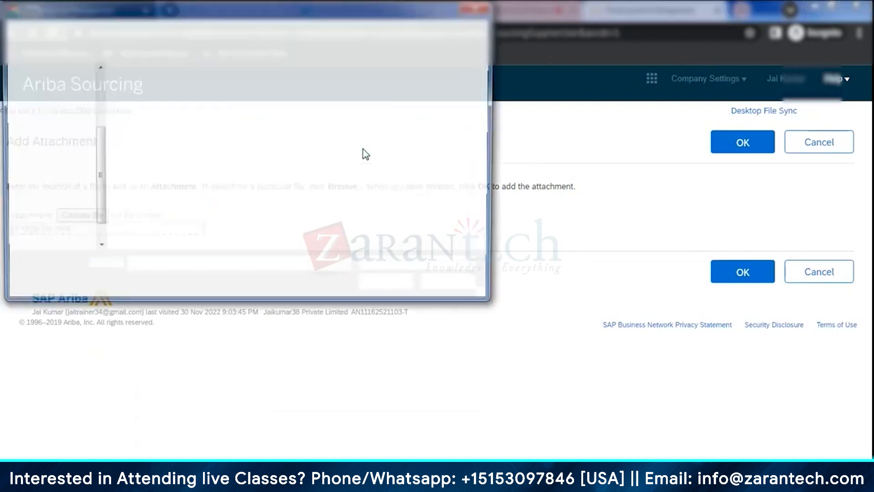
click(53, 87)
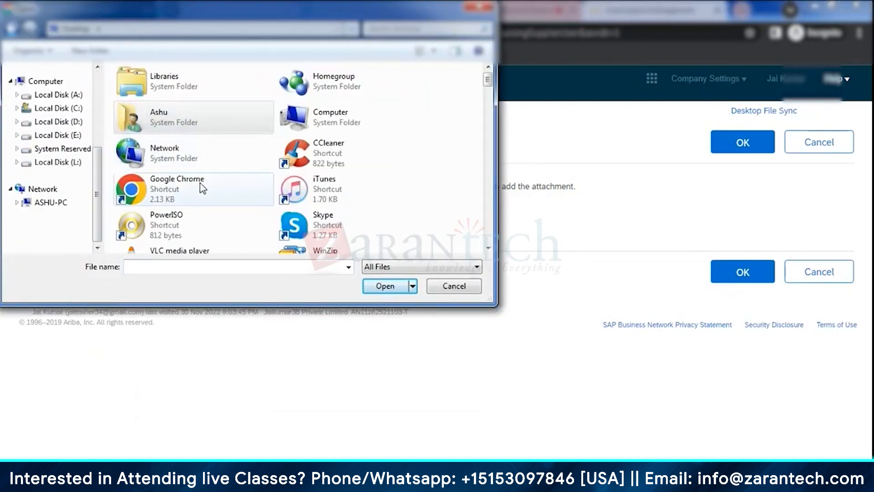
click(361, 197)
scroll(387, 196, down, 5)
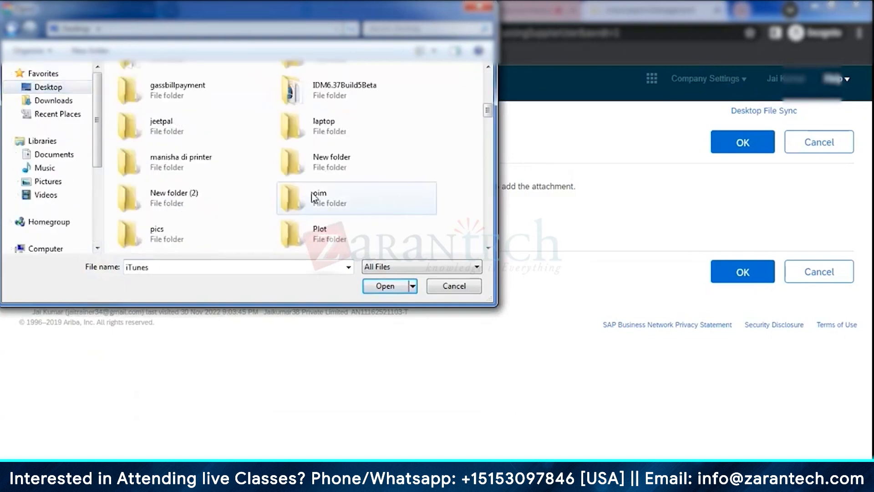
scroll(310, 209, down, 3)
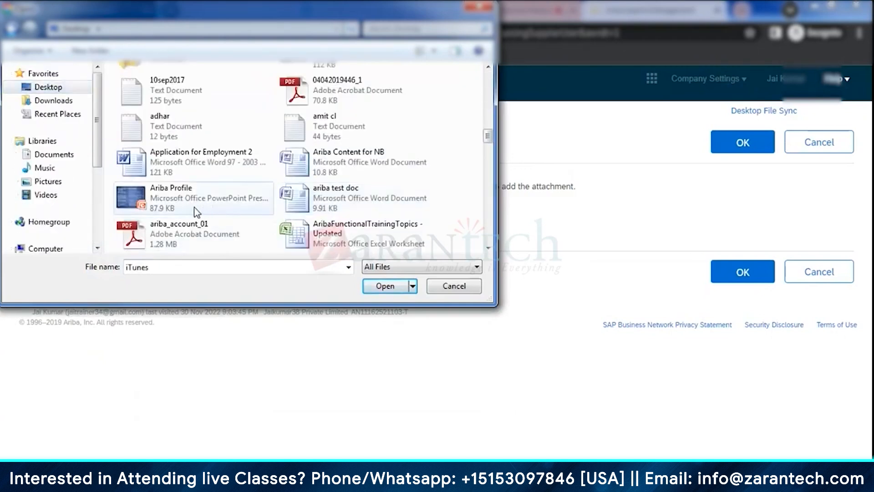
scroll(304, 208, up, 3)
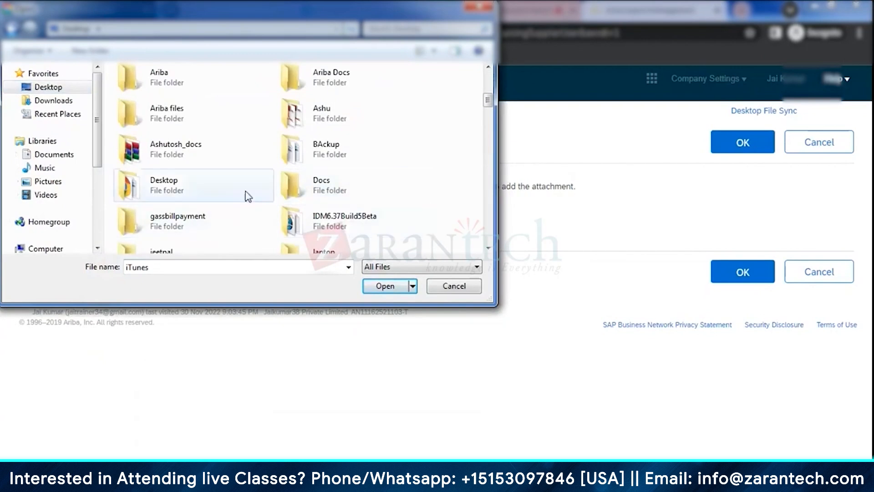
click(210, 155)
key(z)
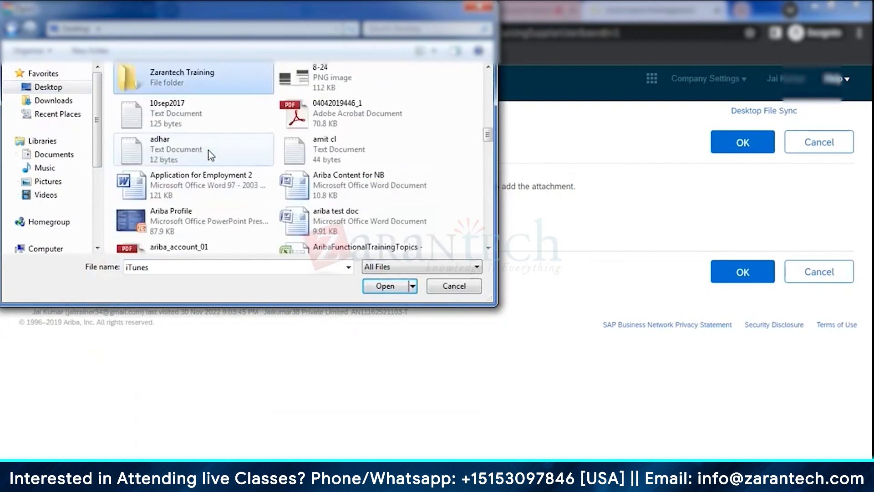
double_click(192, 78)
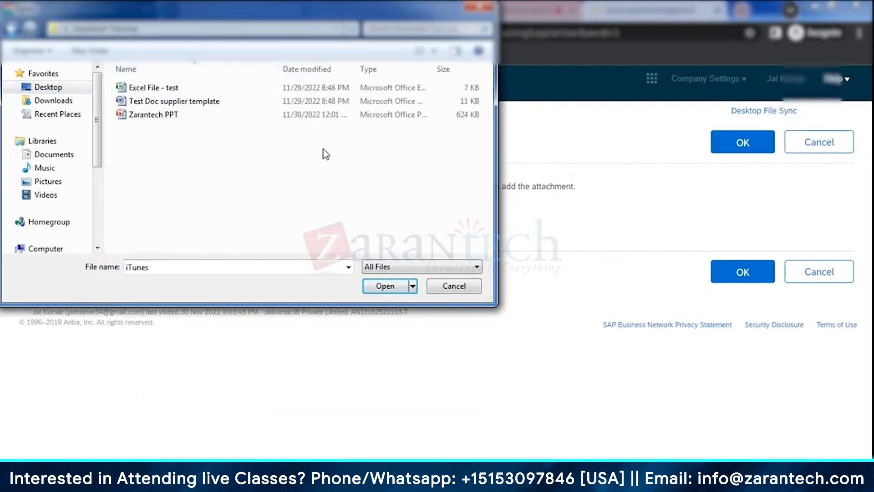
- Attach the Test Doc supplier template document as the answer to question 6
click(166, 102)
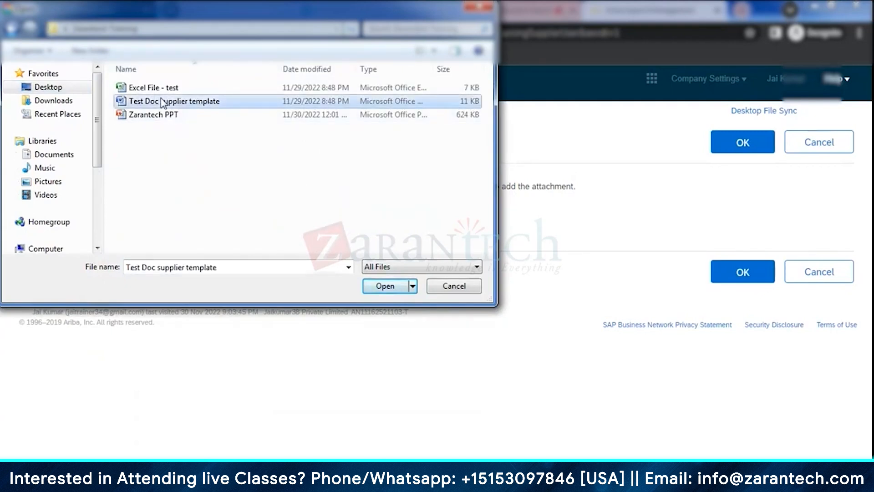
click(382, 286)
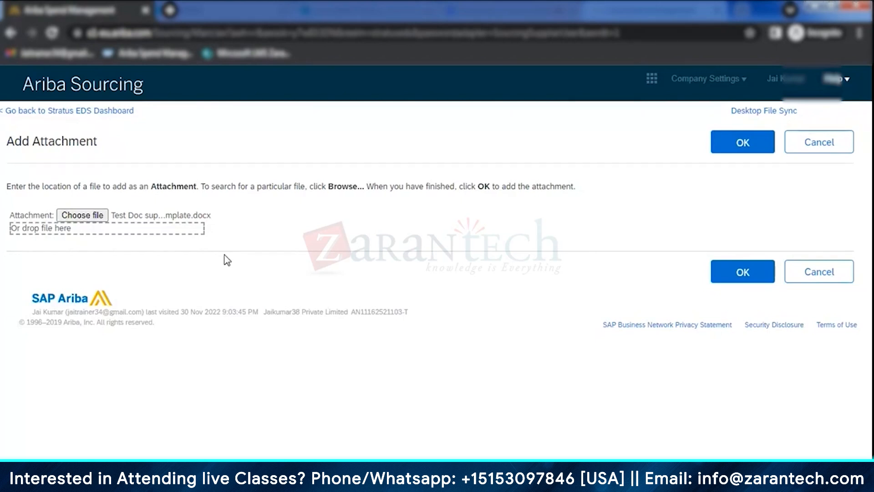
click(743, 144)
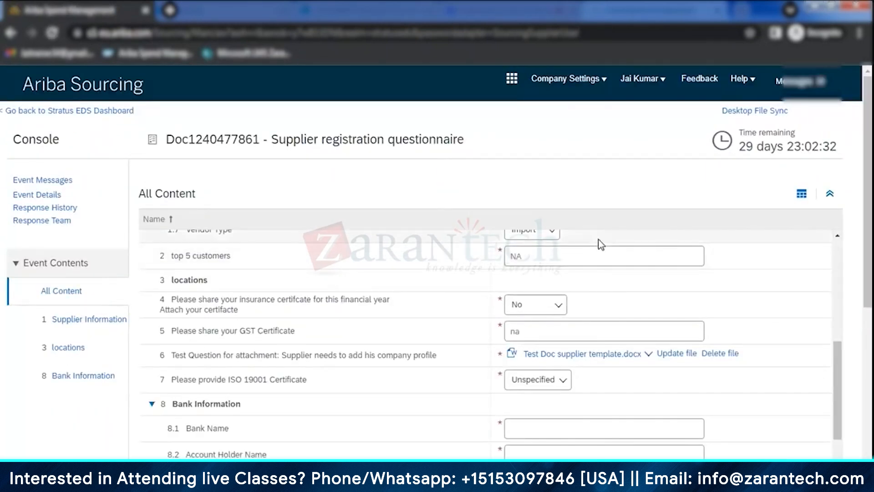
- Answer No to the ISO 19001 certificate question
scroll(600, 241, down, 3)
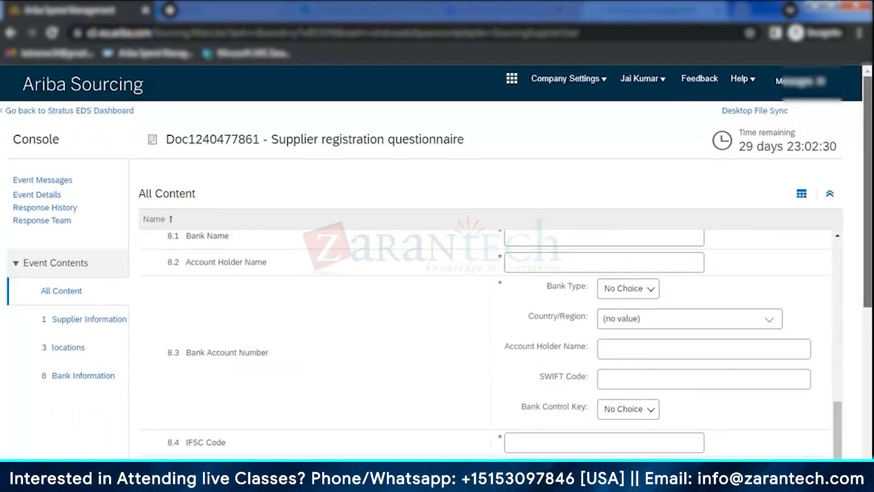
scroll(860, 205, down, 2)
scroll(575, 266, up, 3)
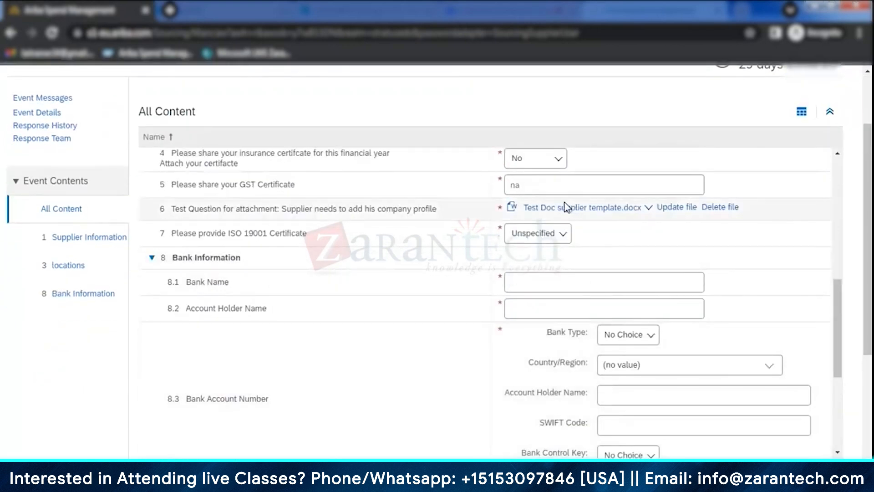
click(544, 234)
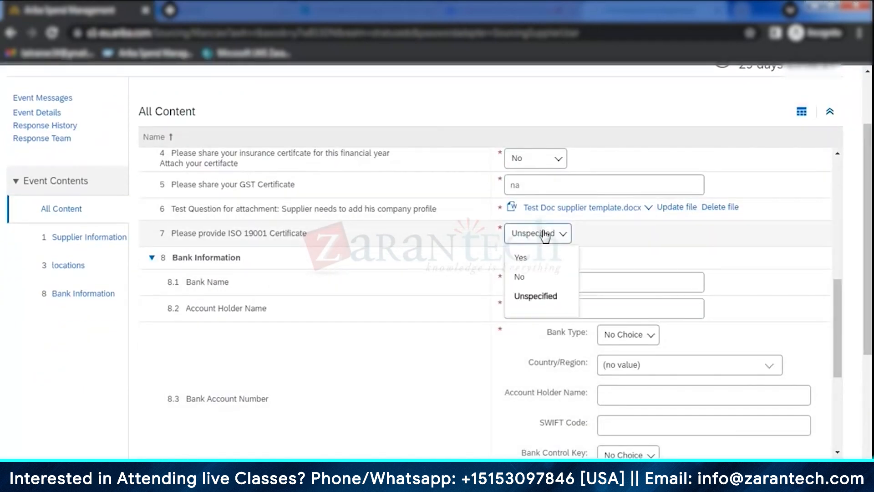
click(543, 279)
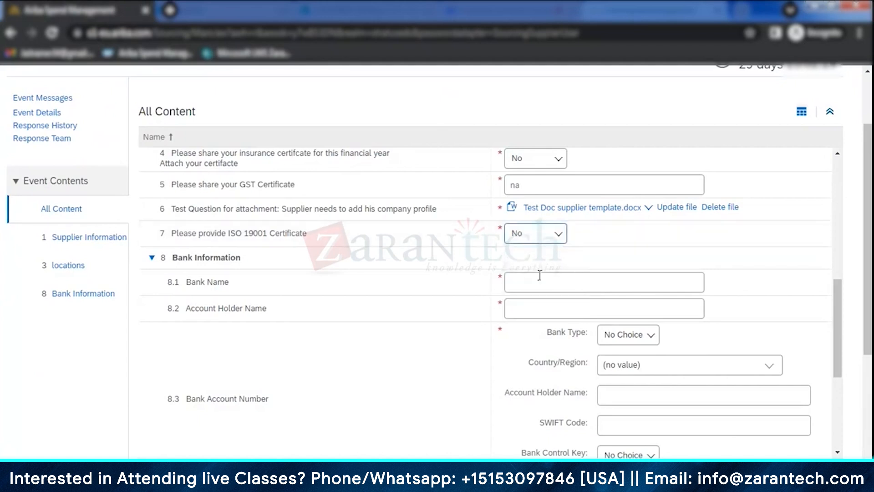
- Enter test bank as the bank name in question 8.1 and fill in the account holder's name in 8.2
click(552, 279)
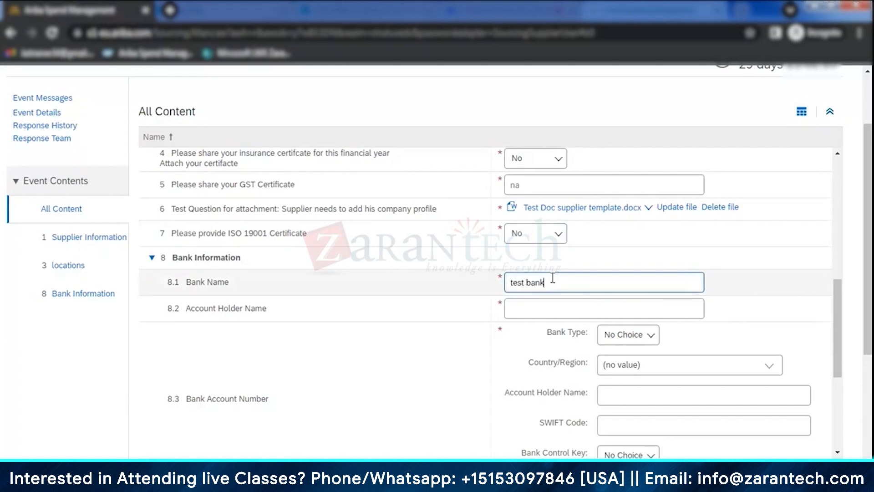
click(550, 309)
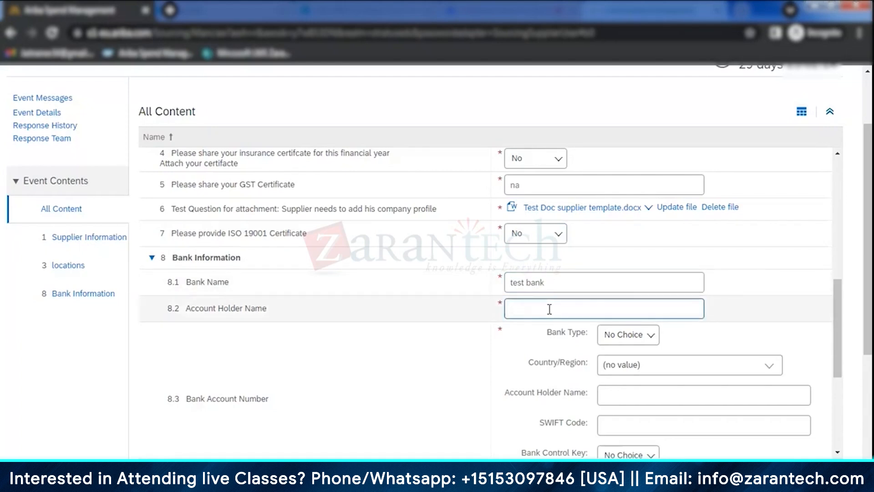
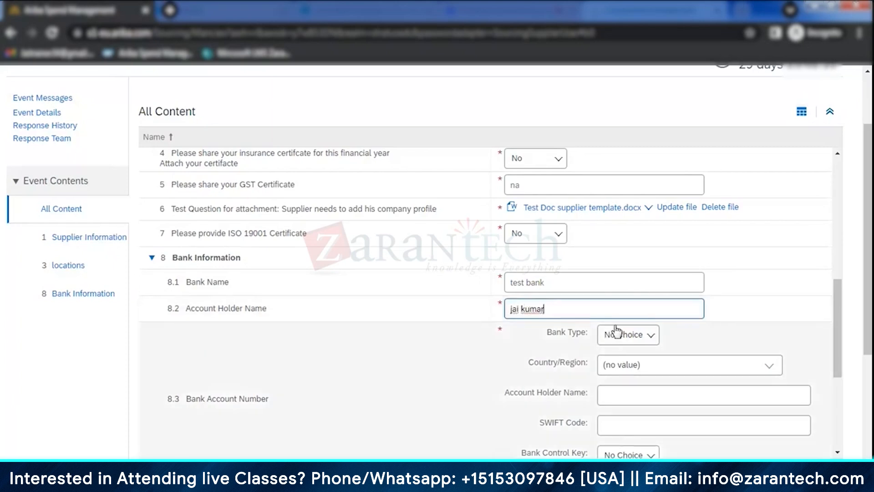
- For the bank account in question 8.3, set the bank type to Domestic and choose India as the country/region
click(612, 334)
click(633, 382)
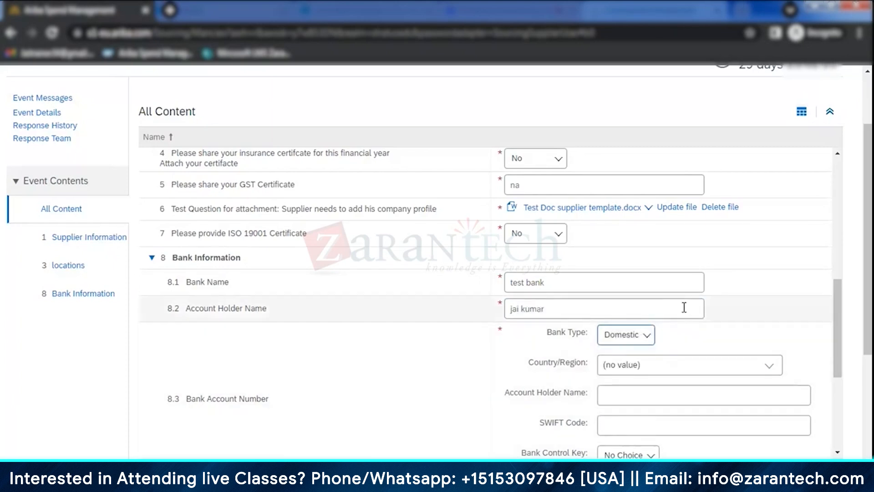
scroll(684, 307, down, 3)
click(768, 238)
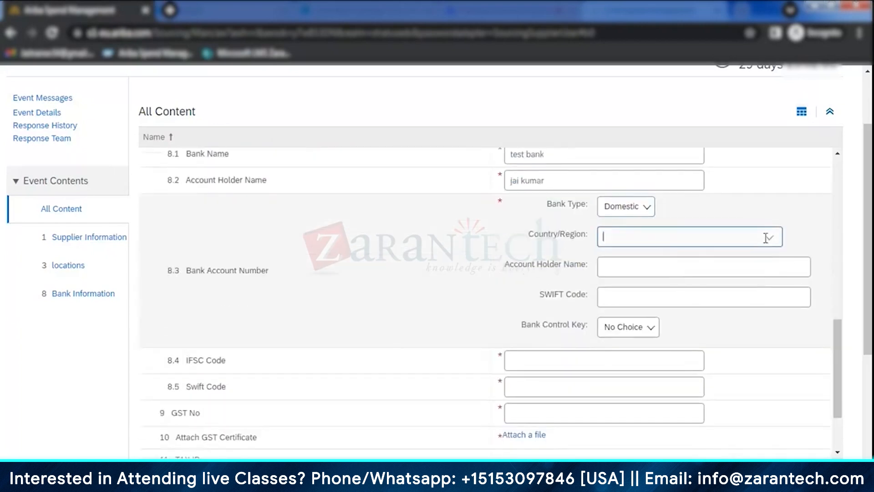
click(686, 258)
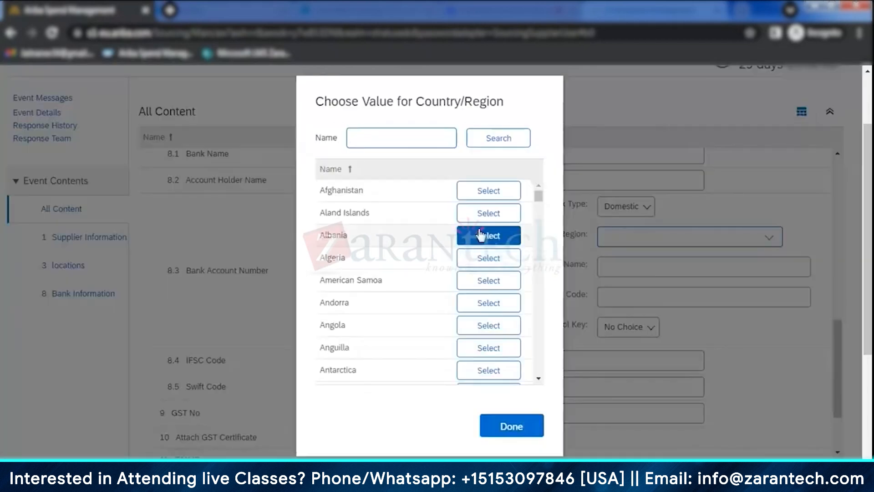
key(Return)
click(486, 293)
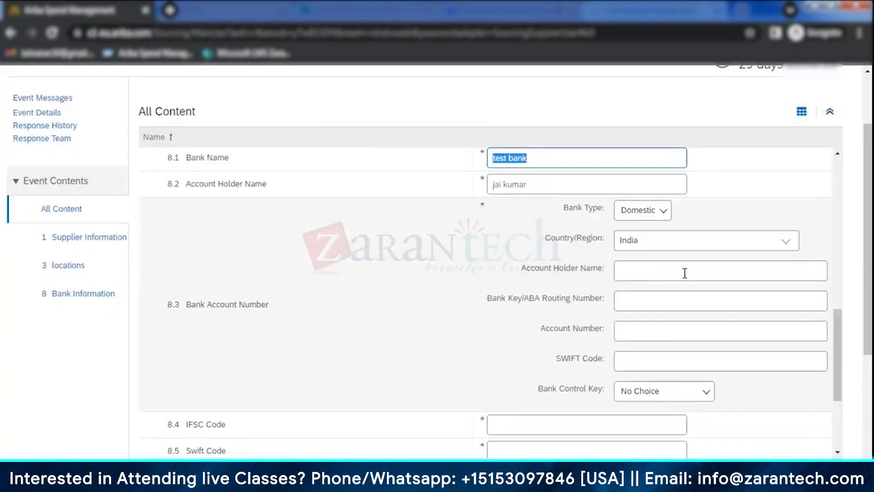
- Fill in the account holder's name, the bank key/routing number and the account number in question 8.3
click(685, 274)
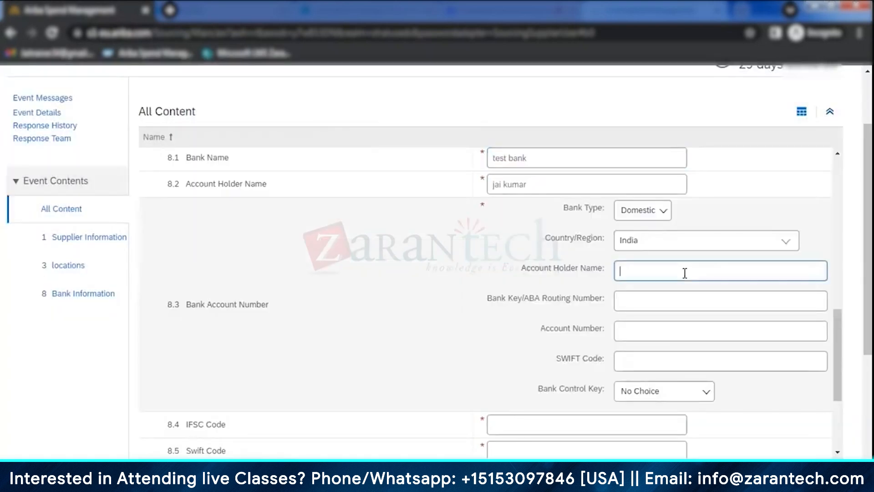
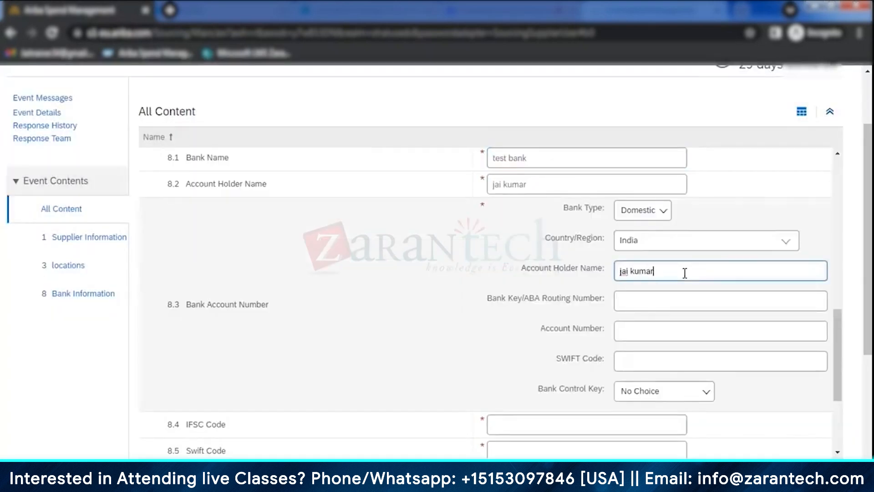
click(633, 299)
text(43412)
click(645, 332)
text(2342)
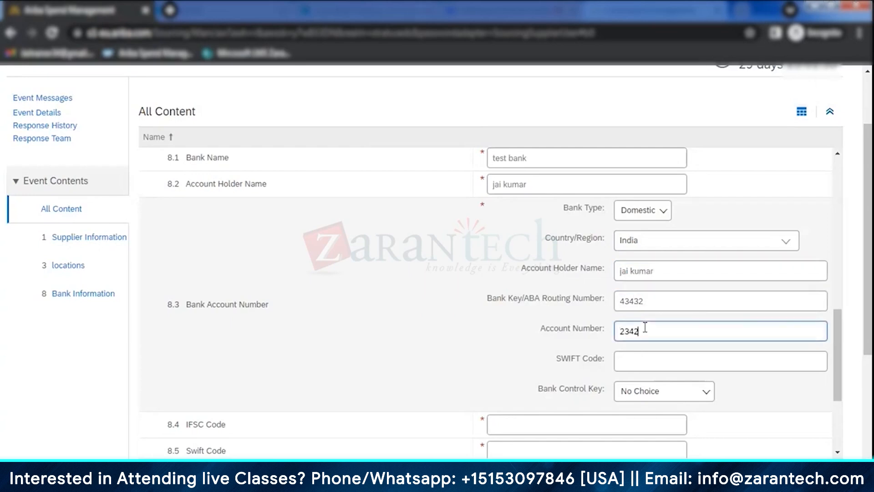
- Set the bank account's SWIFT code to 324 and its bank control key to Savings Account [10]
click(646, 360)
text(324)
click(668, 394)
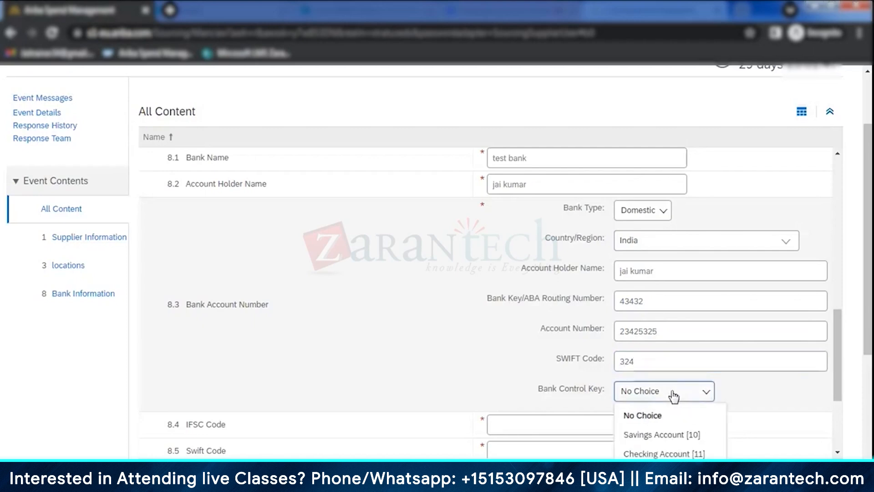
click(665, 435)
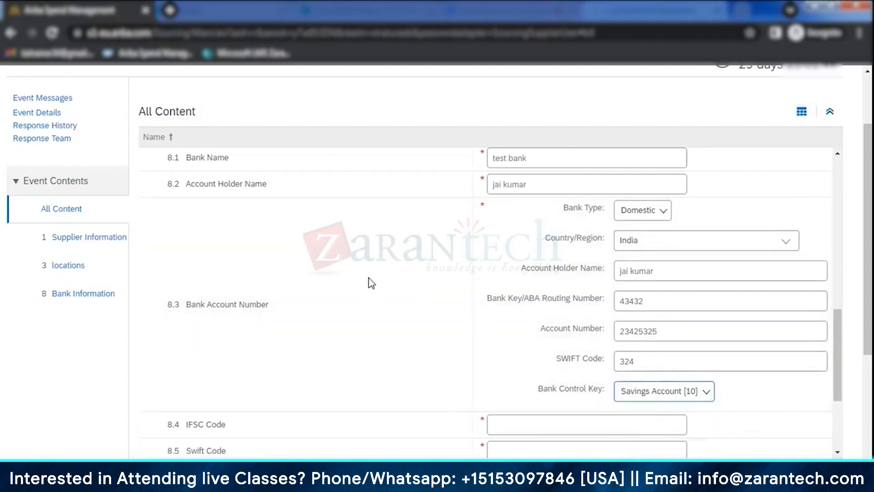
- Enter 253252 as the IFSC code and 25425 as the Swift code, and fill in the GST number in question 9
scroll(372, 283, down, 3)
click(515, 270)
text(253252)
click(513, 297)
text(25425)
click(518, 320)
text(255)
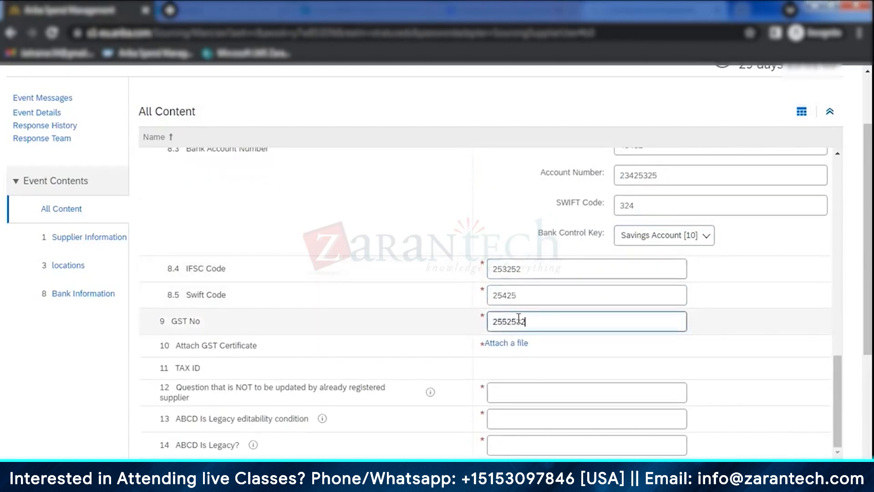
- Attach the Test Doc supplier template document as the GST certificate in question 10
click(506, 343)
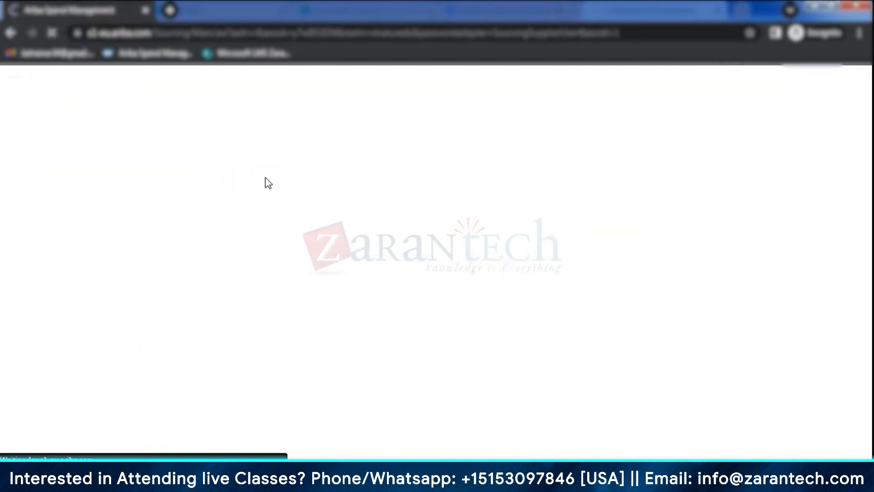
click(86, 215)
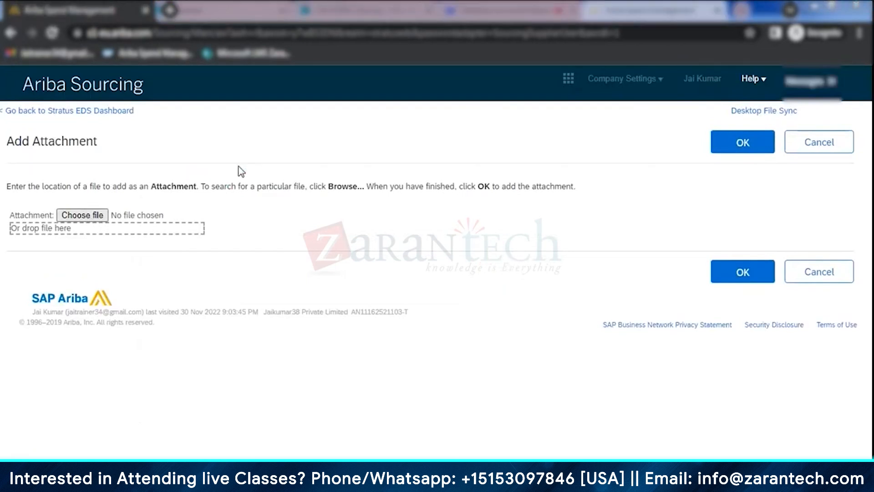
click(167, 101)
double_click(166, 105)
click(742, 272)
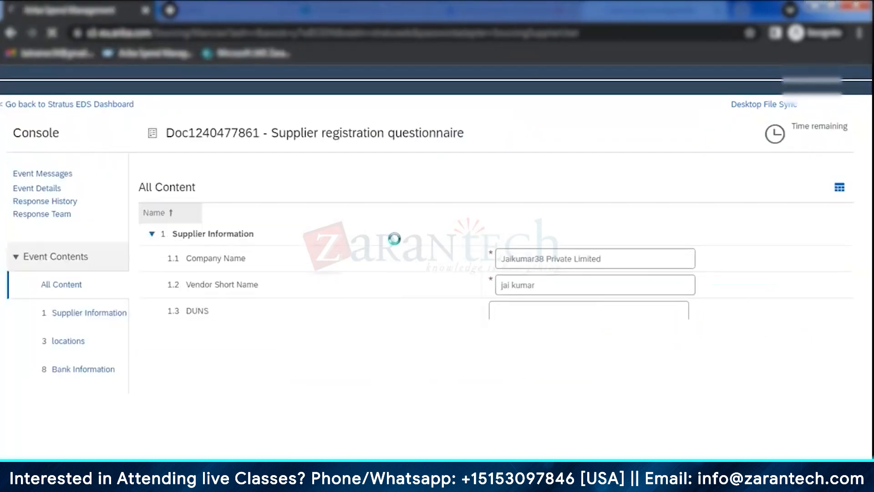
- Answer na to question 12 and to both ABCD legacy questions, 13 and 14
scroll(437, 302, down, 3)
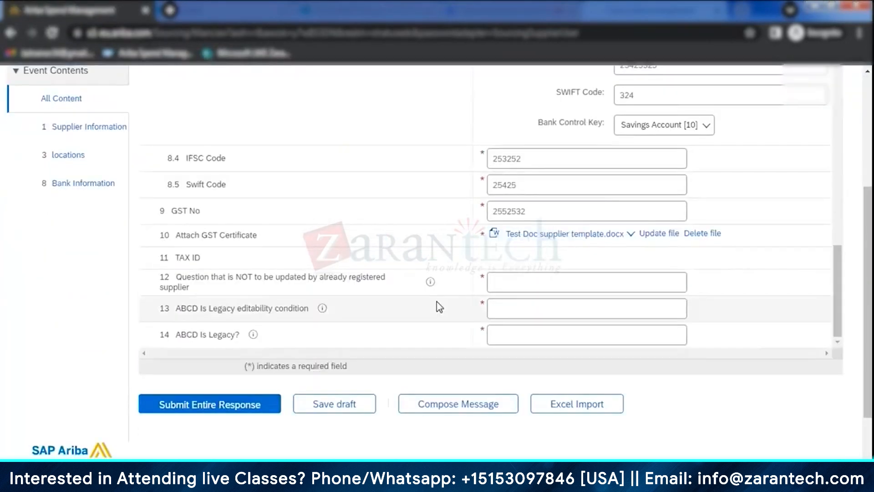
click(530, 280)
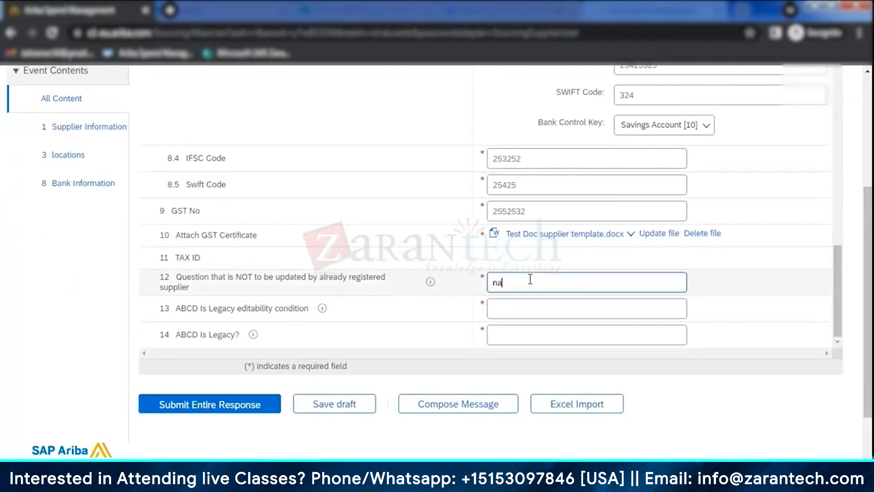
click(517, 303)
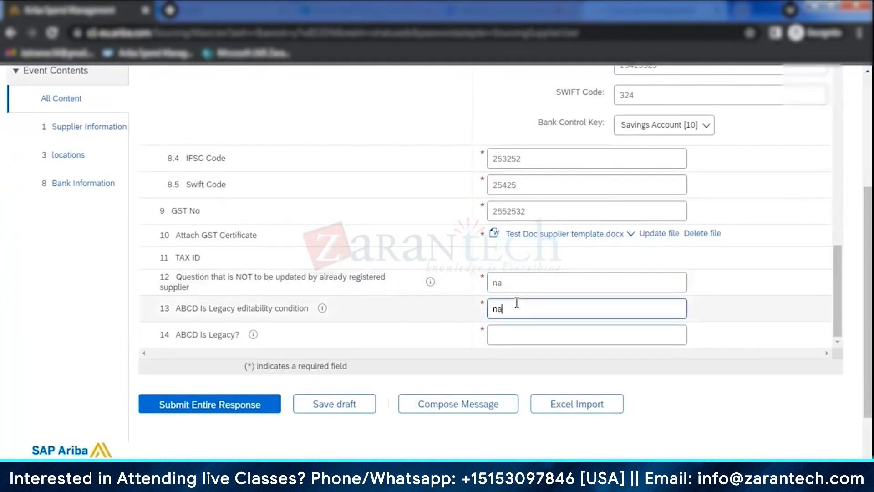
click(517, 334)
scroll(542, 318, down, 2)
text(na)
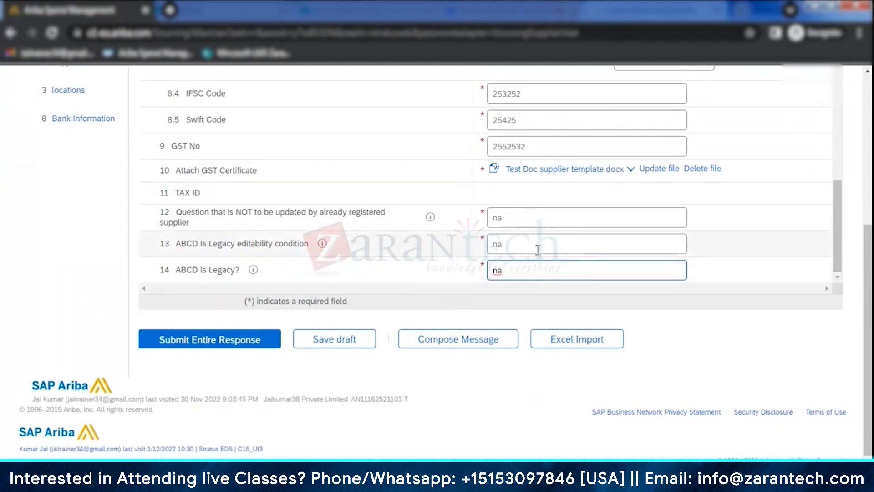
- Clear the answer to question 14, try to submit the entire response, and look through the questionnaire for the missing answer
drag(517, 269, 463, 273)
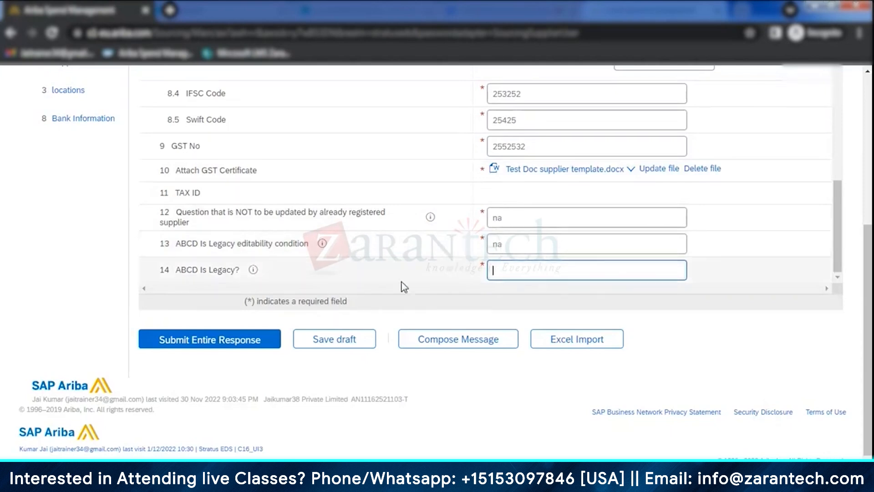
click(230, 342)
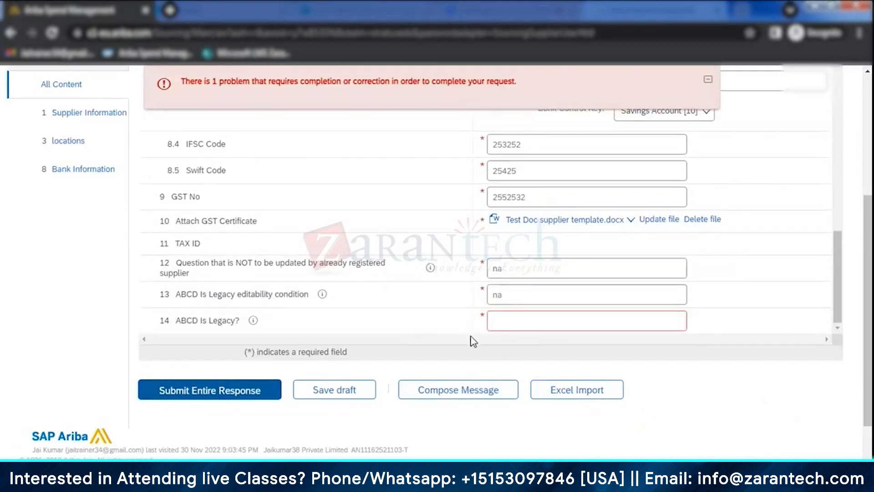
scroll(469, 341, up, 15)
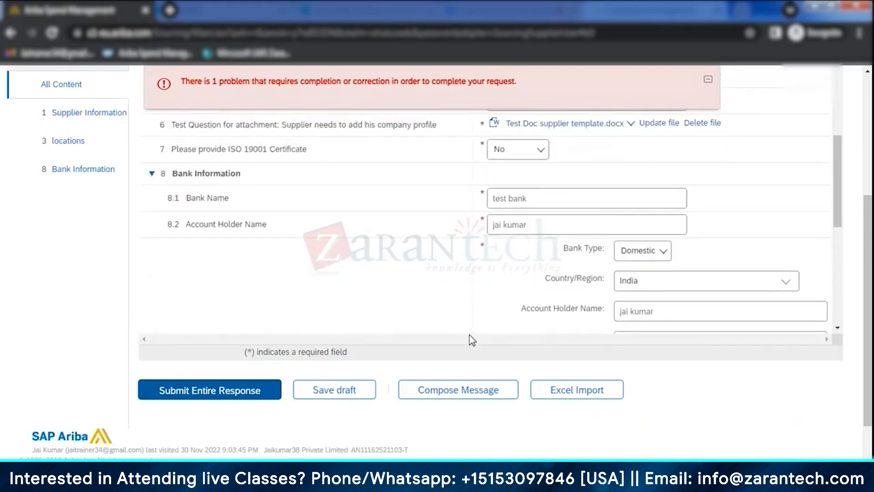
scroll(469, 335, up, 8)
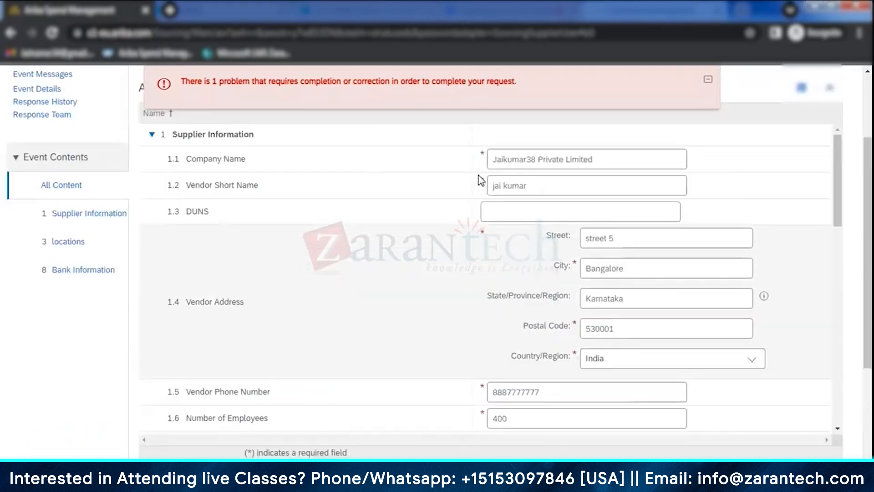
scroll(472, 250, down, 15)
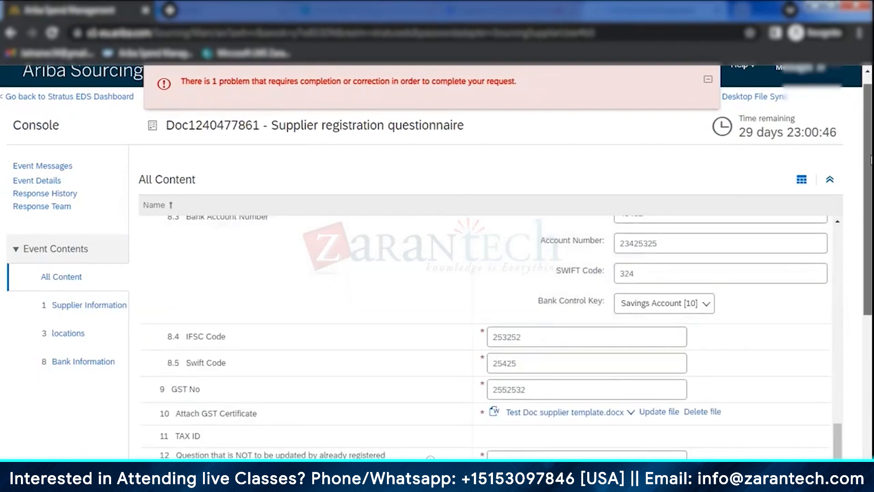
scroll(488, 308, down, 3)
scroll(570, 297, down, 3)
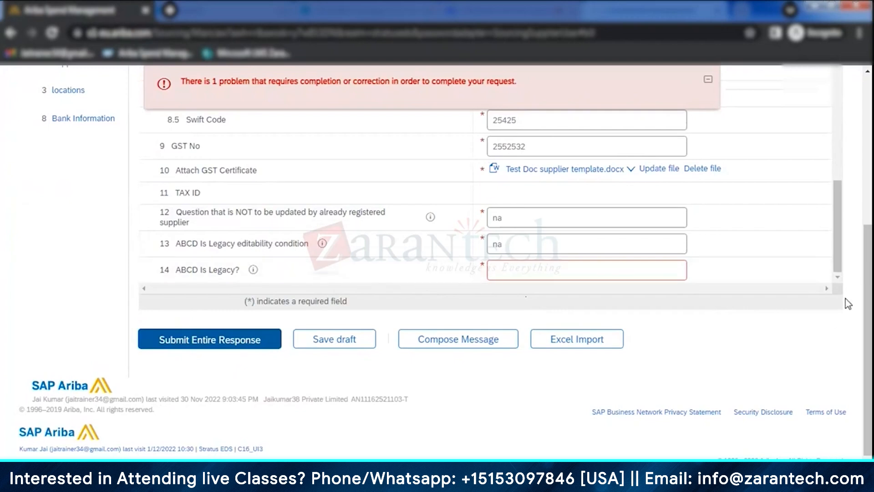
scroll(848, 304, up, 5)
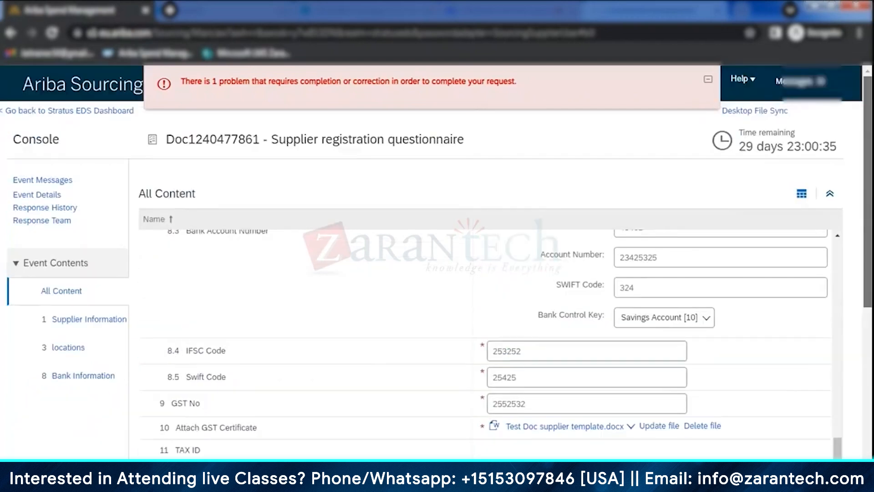
click(708, 79)
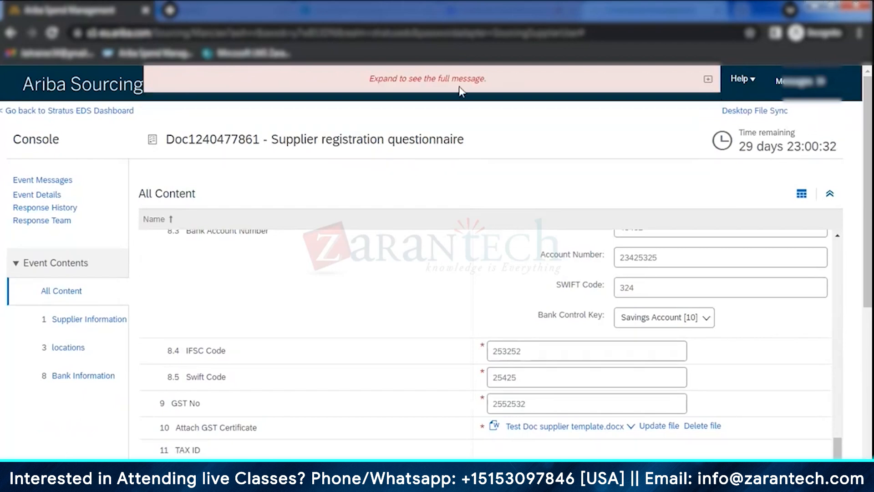
- Answer na to question 14, ABCD Is Legacy?, and start submitting the entire response
scroll(512, 290, down, 5)
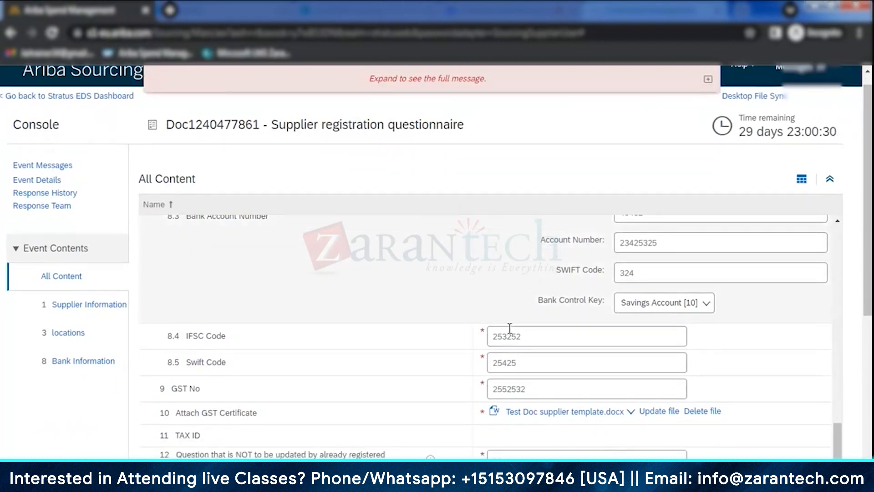
click(528, 275)
text(na)
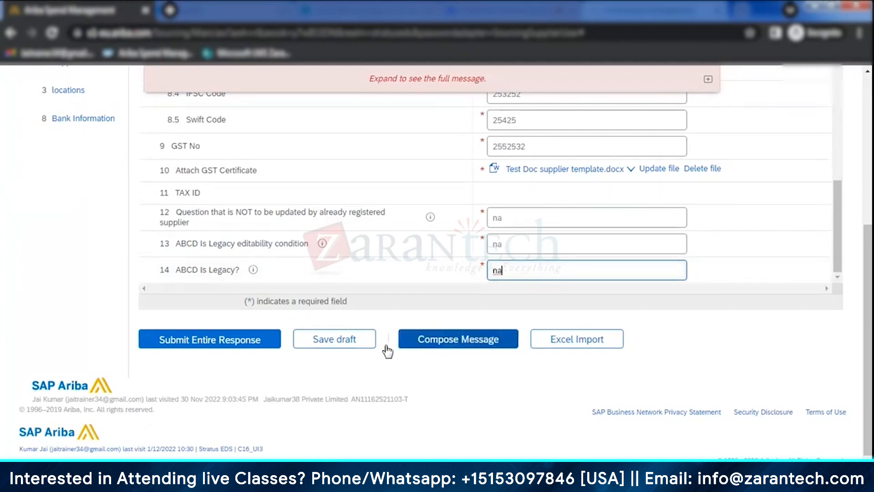
click(248, 345)
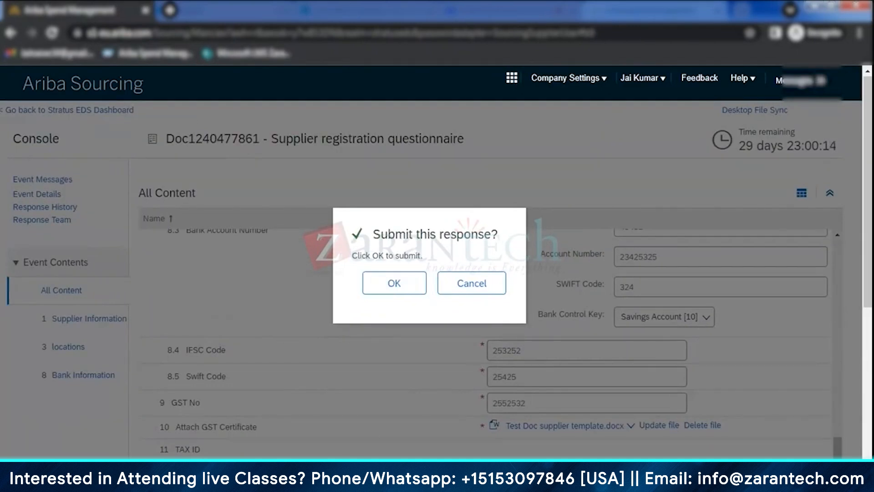
- Switch to the buyer-side window and check the registration page and summary of Jaikumar38 Private Limited before confirming the submission
click(273, 423)
click(142, 387)
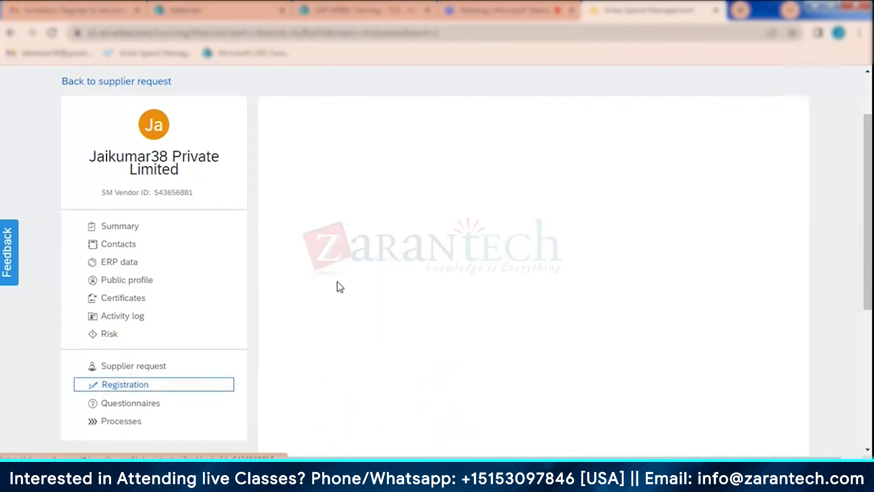
click(122, 228)
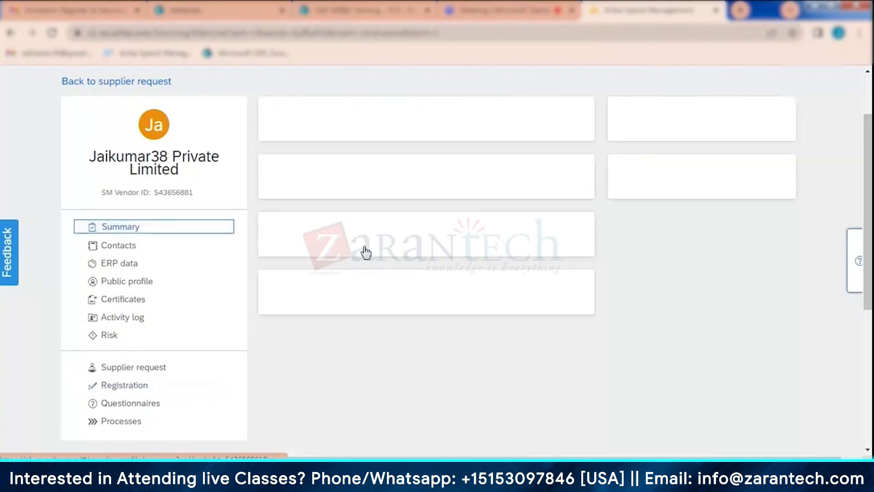
click(139, 387)
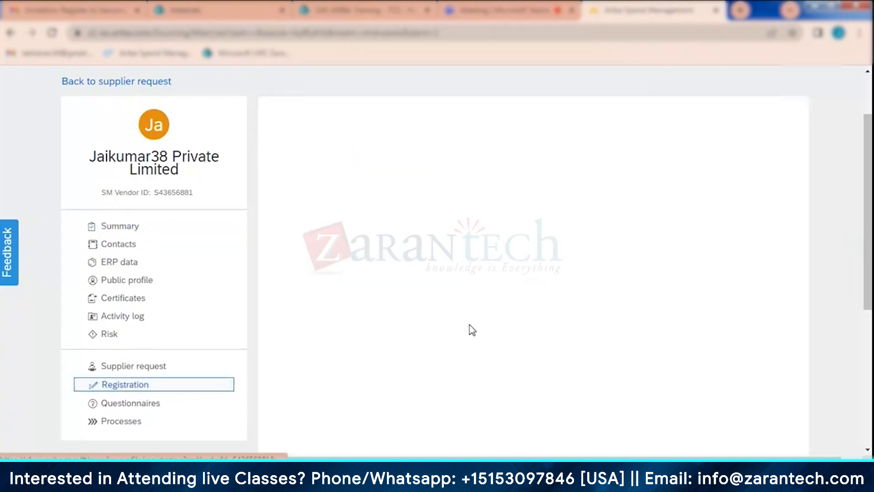
click(118, 230)
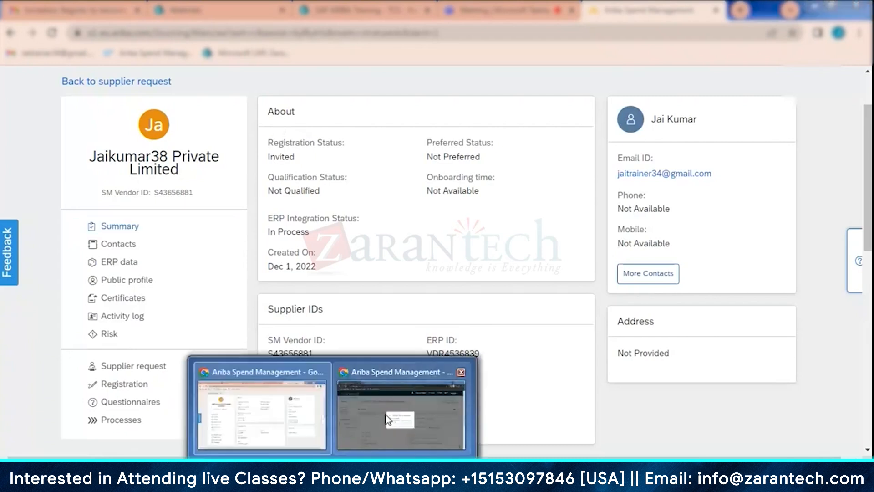
- Return to the supplier's questionnaire window, confirm submission of the response, and look over the submitted answers
click(388, 418)
click(391, 292)
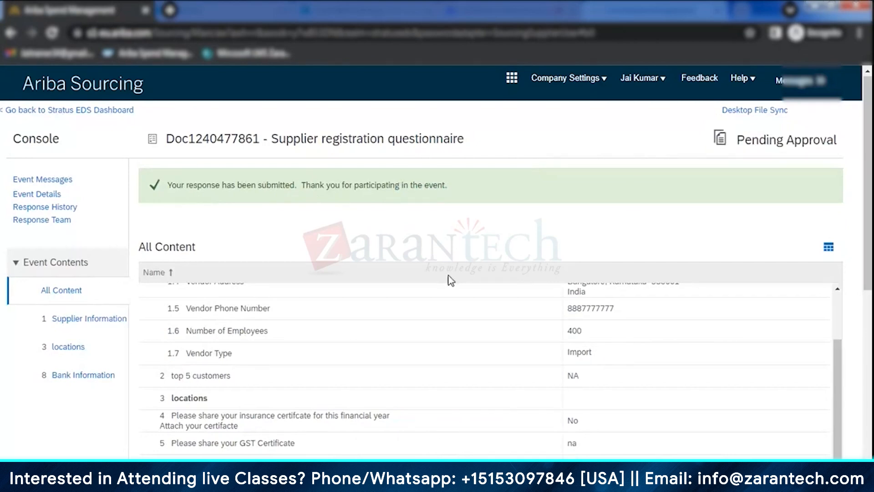
scroll(444, 314, down, 5)
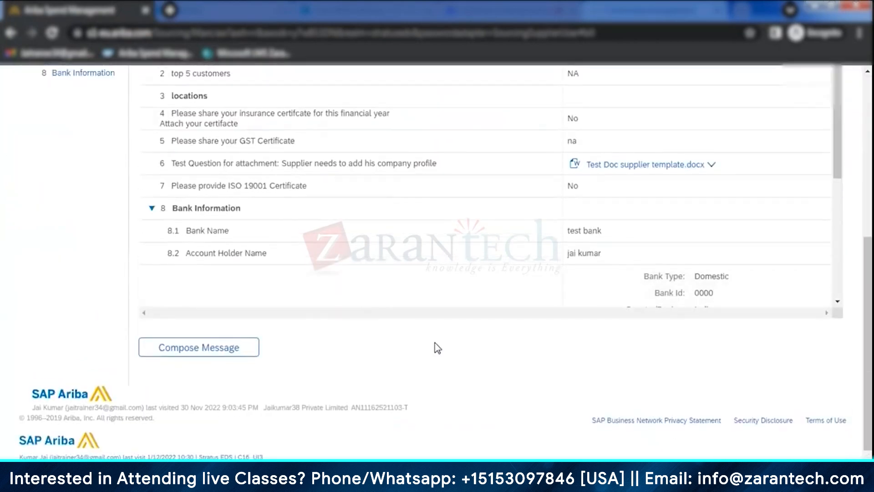
scroll(437, 348, up, 6)
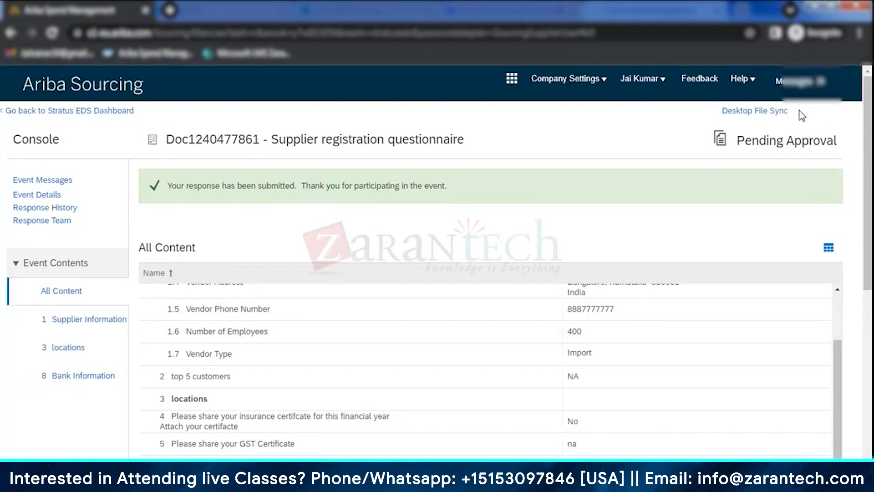
- Check the submitted questionnaire's status, go back to the Stratus EDS dashboard, and open the supplier account options
drag(735, 140, 840, 141)
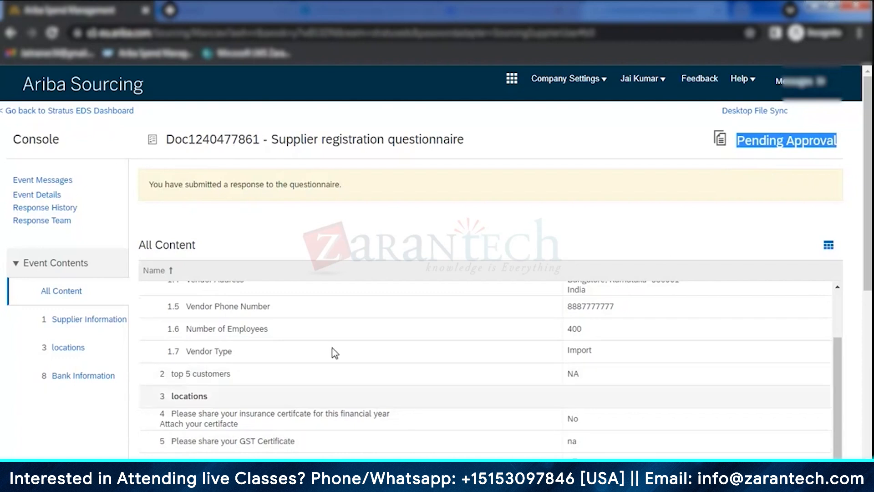
click(99, 112)
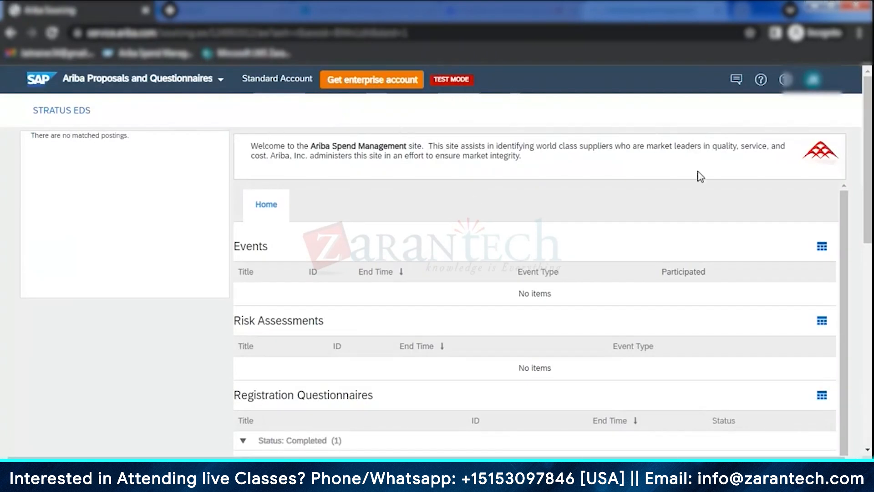
click(812, 82)
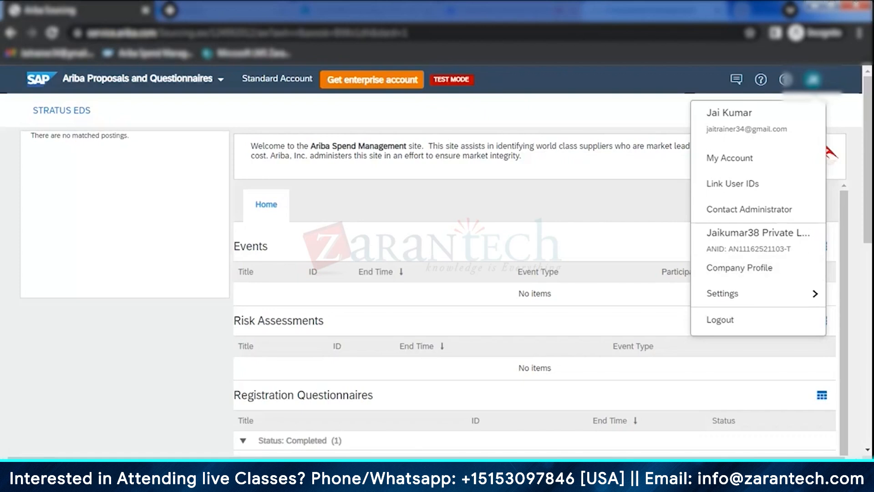
- Switch to the buyer-side window and recheck the supplier profile's summary and registration pages after the submission
mouse_move(334, 483)
click(265, 400)
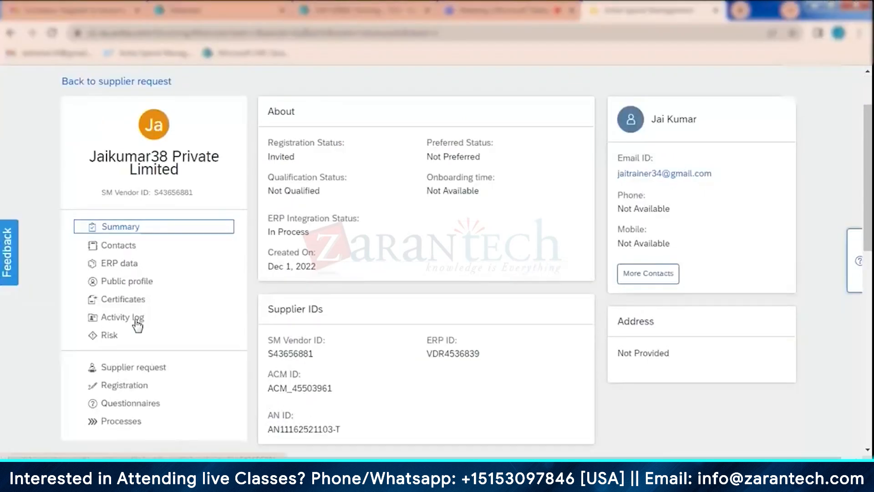
click(135, 246)
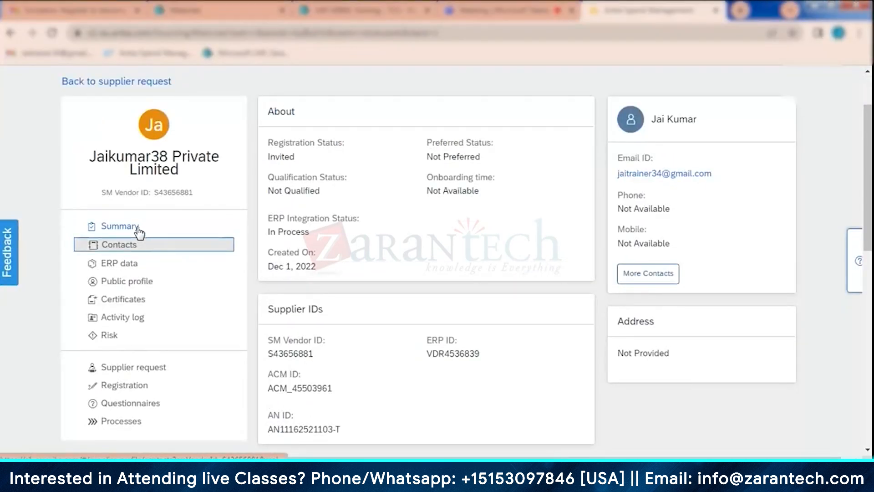
click(138, 229)
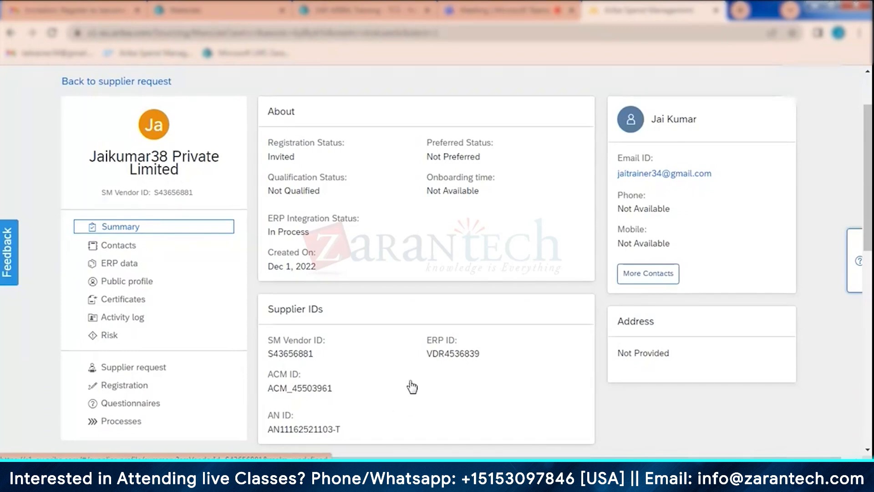
scroll(411, 387, up, 2)
scroll(195, 351, down, 3)
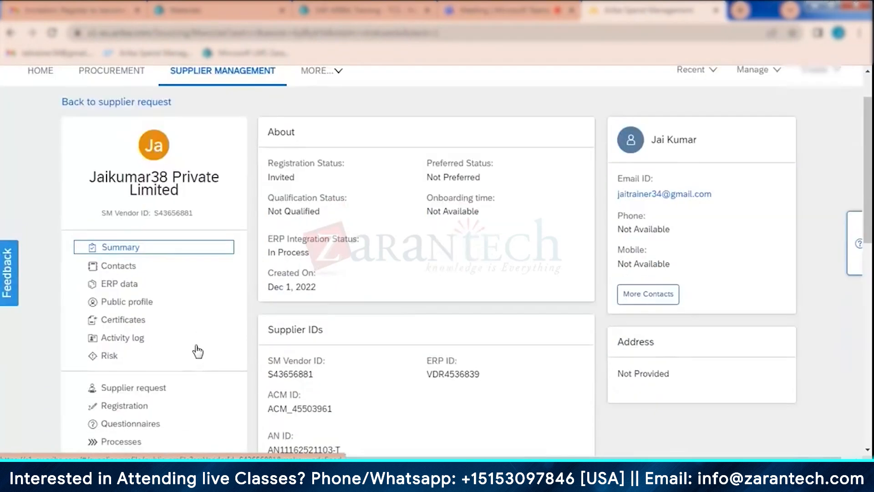
click(136, 335)
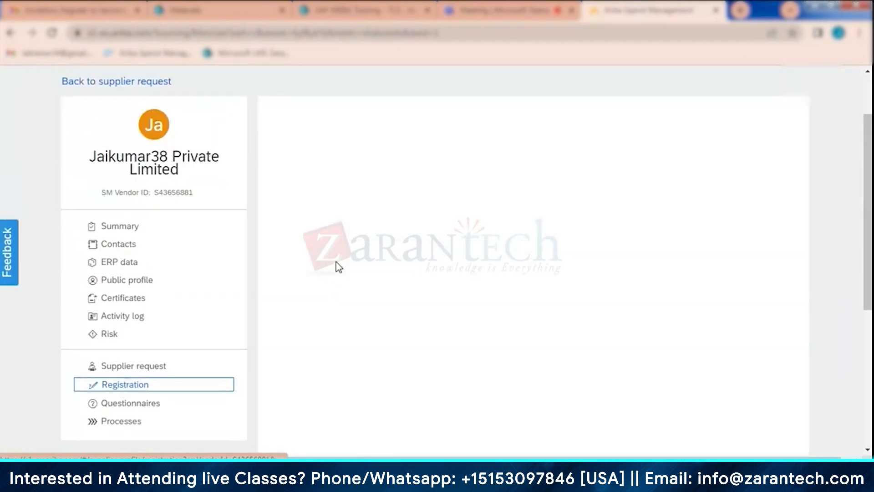
scroll(388, 286, down, 7)
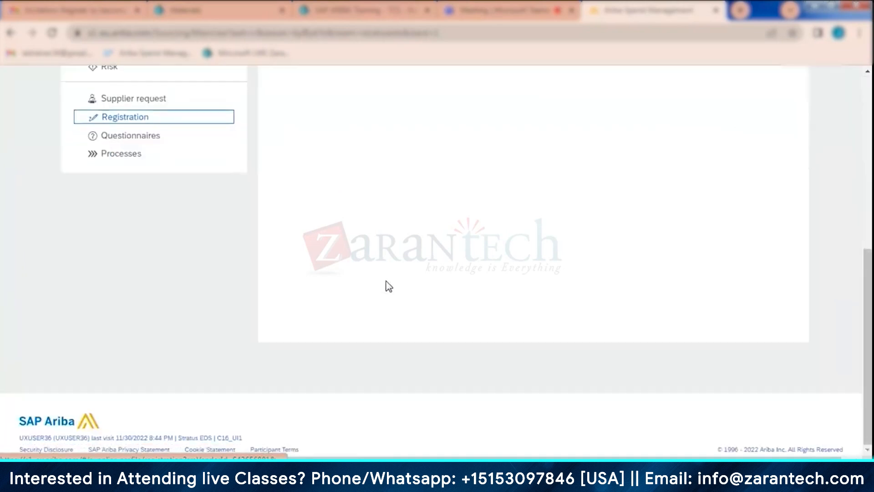
scroll(388, 286, up, 7)
- Reopen the Jaikumar38 Private Limited profile through its supplier request in Supplier Management and check its registration status
click(40, 127)
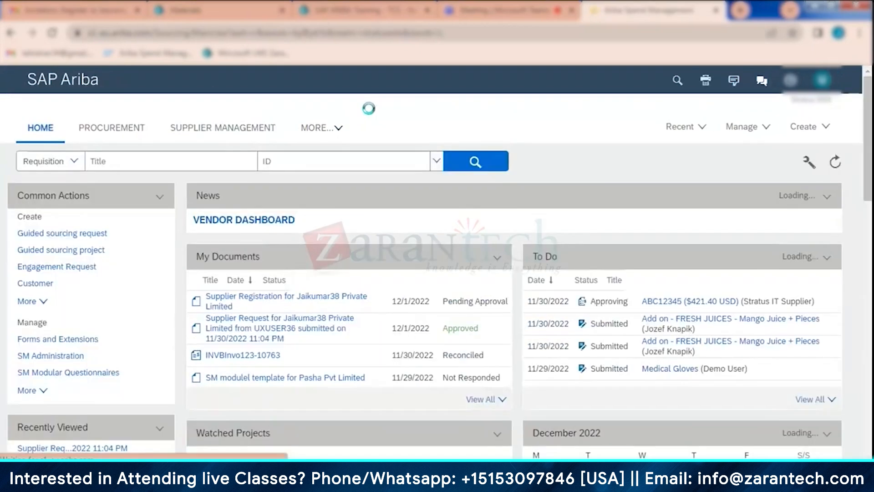
click(228, 128)
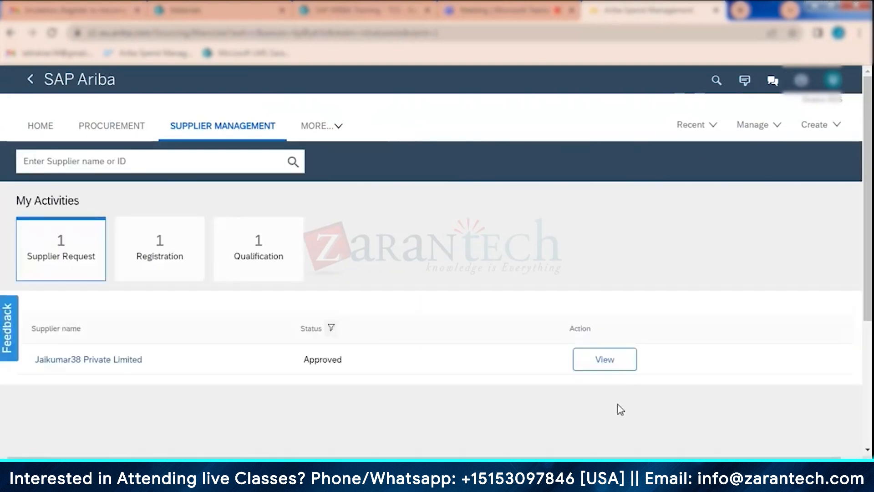
click(606, 366)
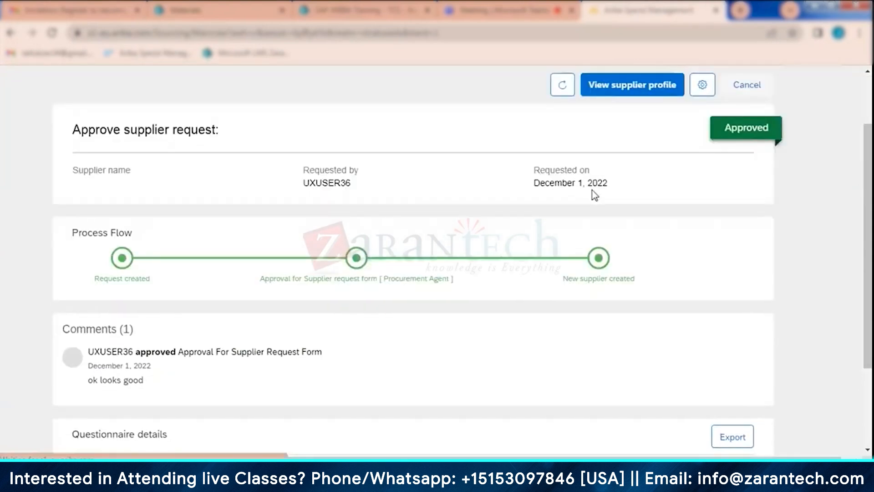
click(649, 86)
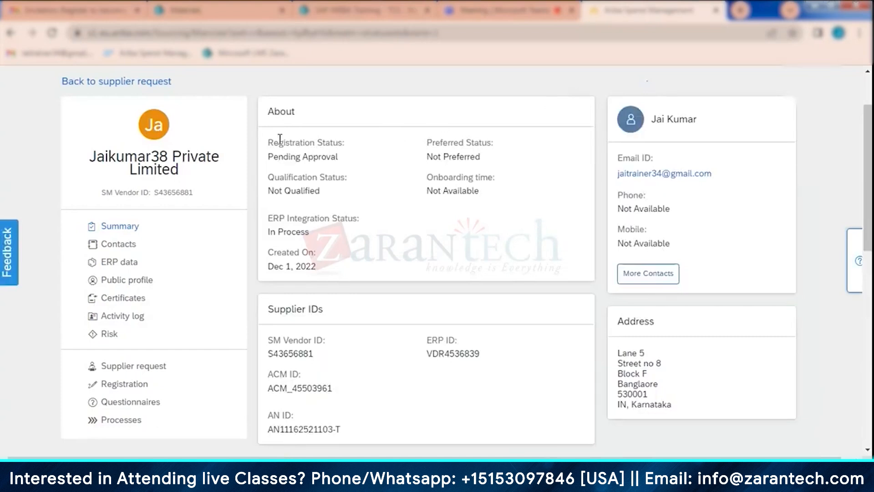
drag(274, 142, 342, 142)
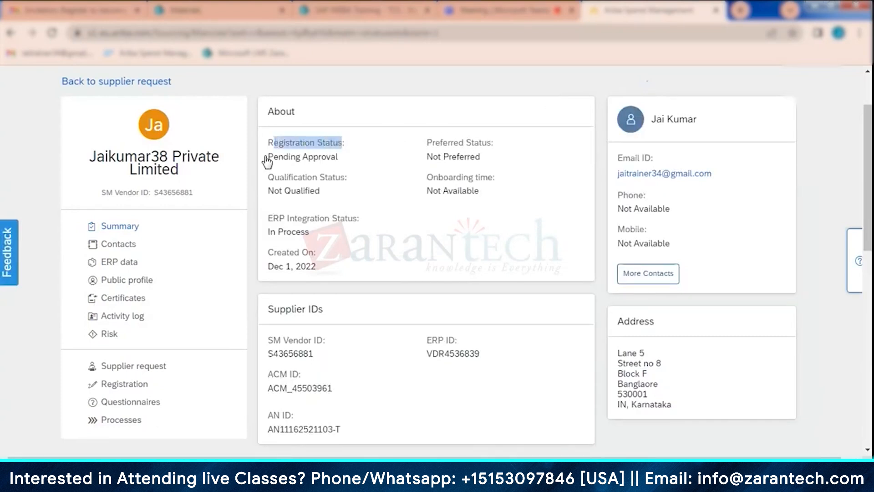
click(348, 156)
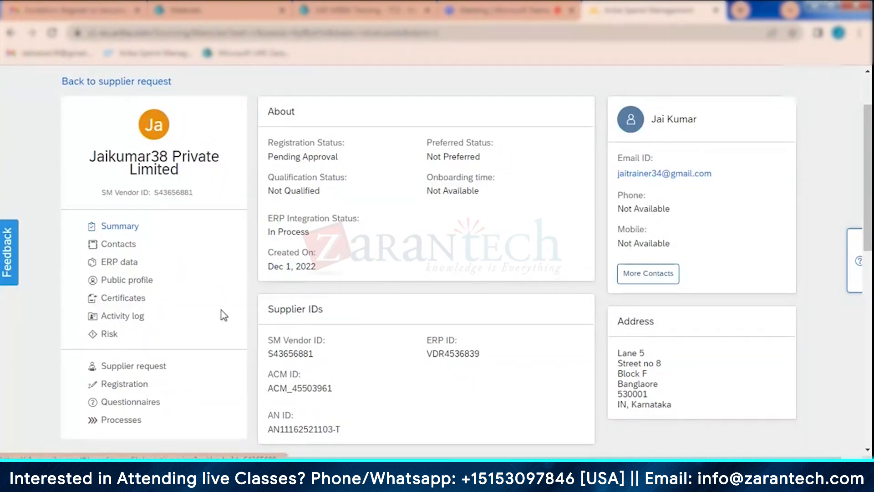
- Open the registration details in the refreshed supplier profile
scroll(141, 277, down, 3)
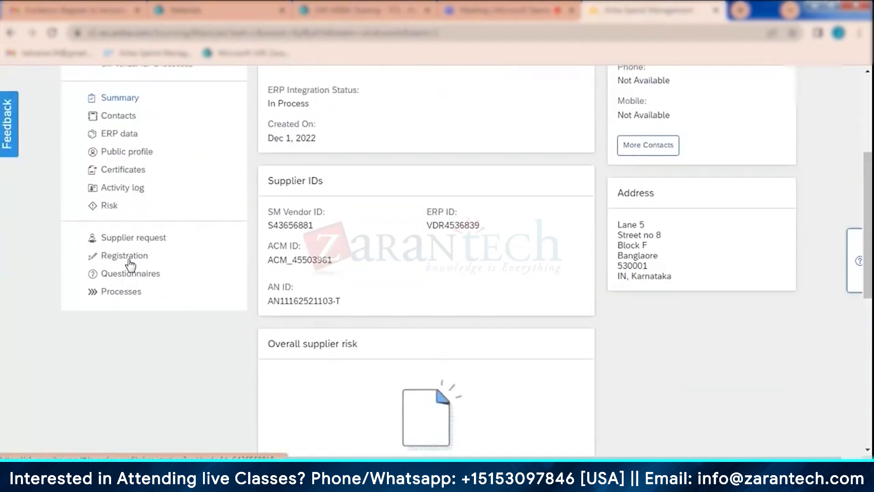
click(129, 260)
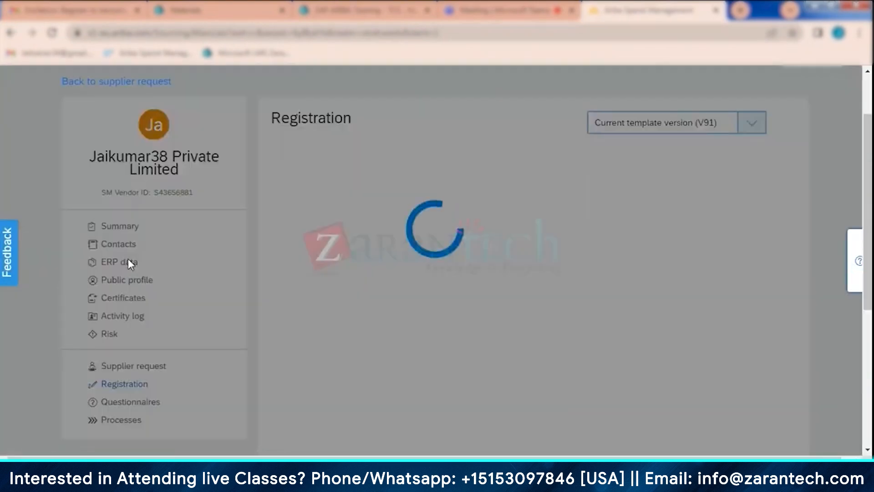
- Examine the registration process flow with its approval stage details, and the questionnaires and tasks listed below it
scroll(513, 292, down, 3)
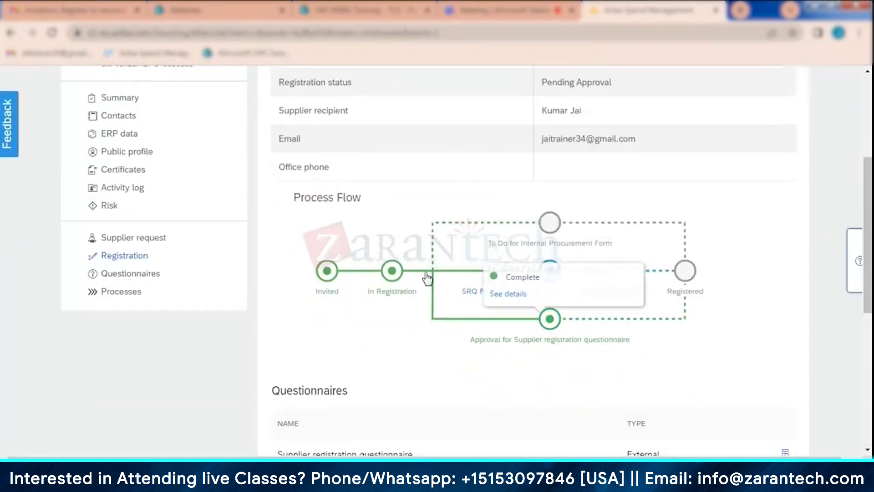
click(490, 340)
click(392, 316)
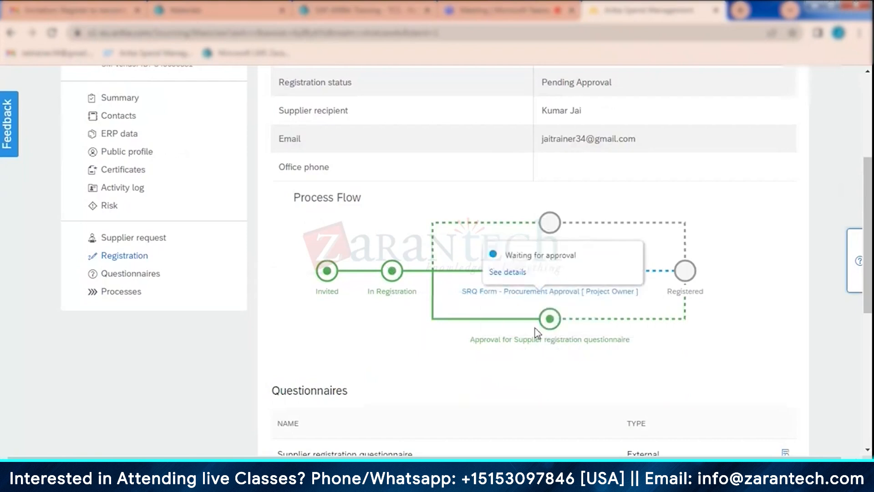
scroll(592, 325, down, 3)
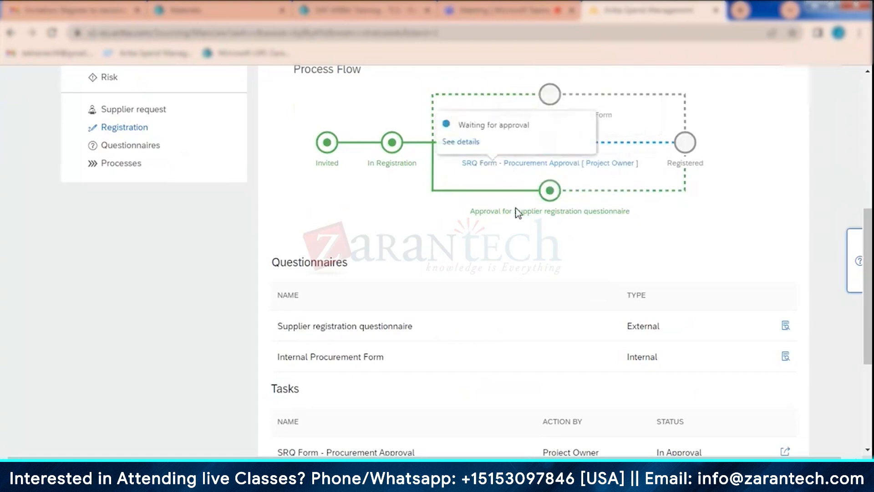
scroll(547, 290, down, 2)
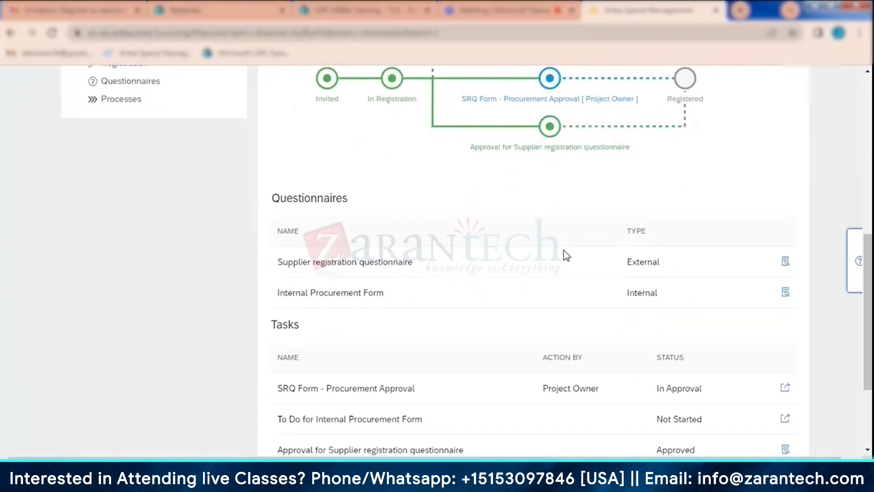
scroll(455, 214, down, 2)
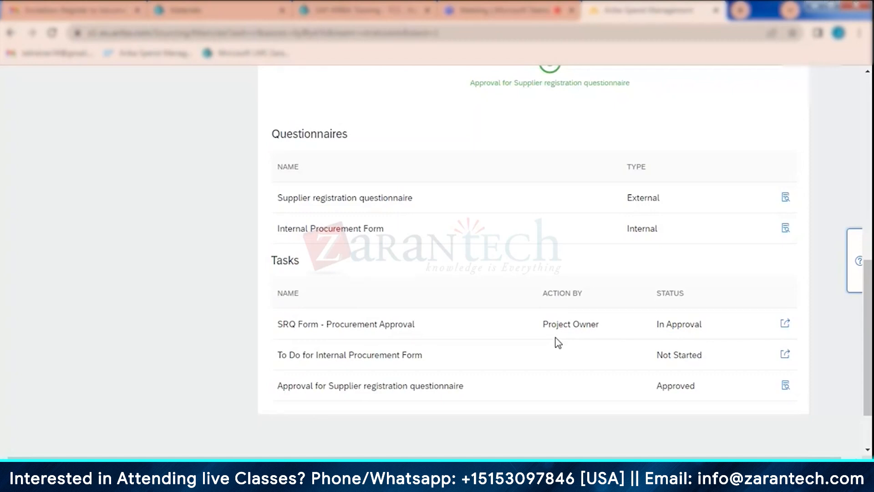
scroll(553, 289, down, 2)
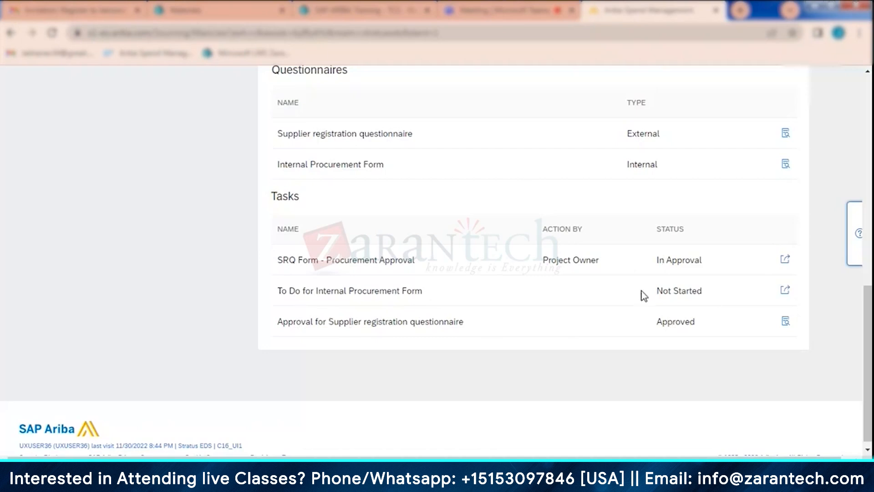
- Open the external Supplier registration questionnaire and review the supplier's answers from Supplier Information through the attachment and certificate questions
click(787, 136)
scroll(637, 278, down, 1)
scroll(630, 284, down, 4)
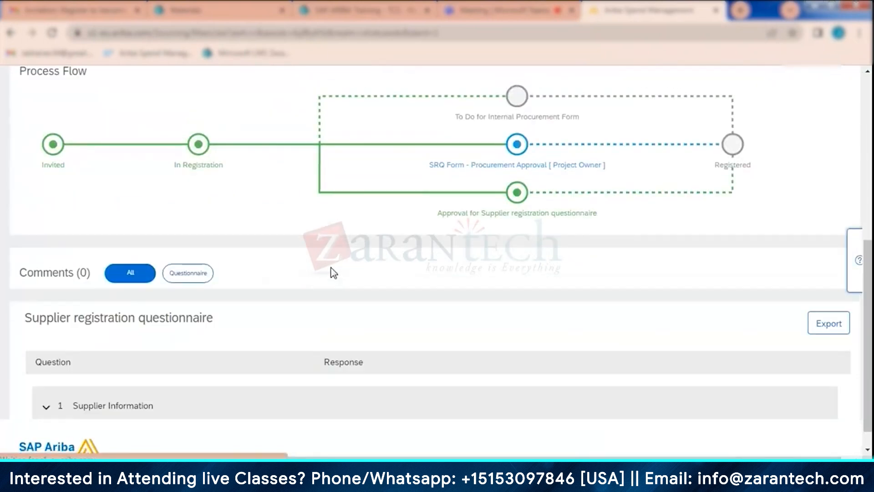
scroll(332, 272, down, 5)
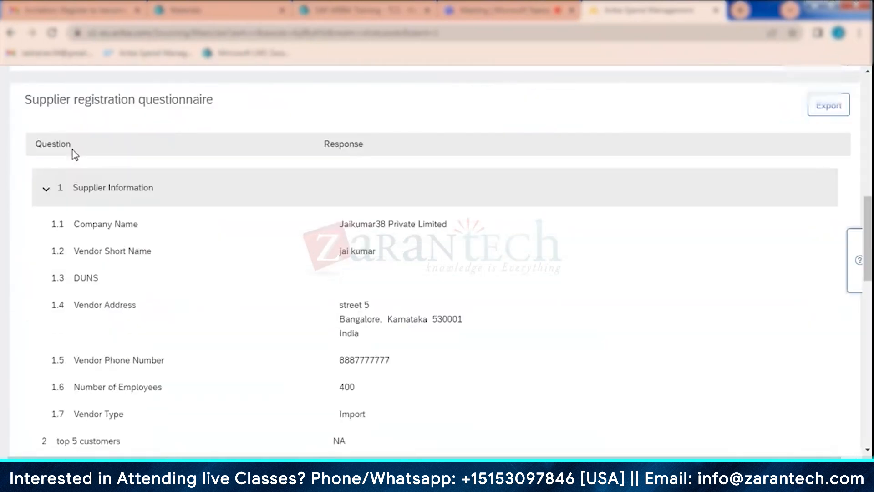
scroll(269, 219, down, 2)
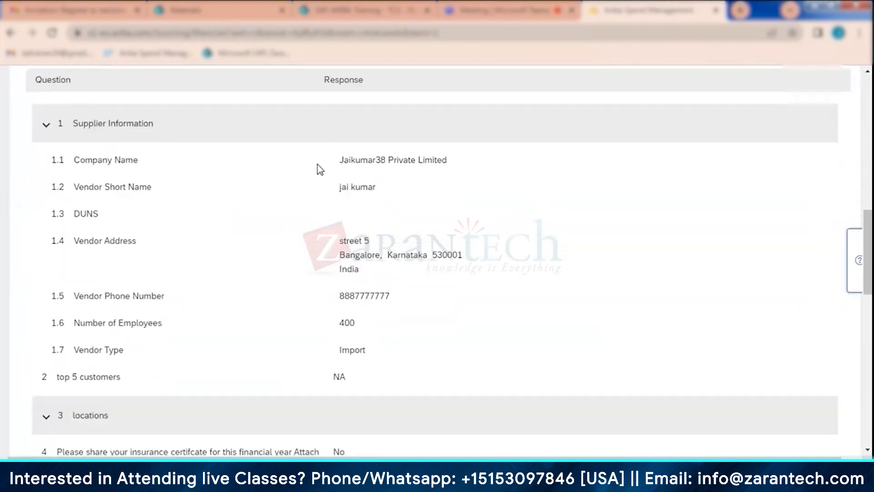
scroll(364, 269, down, 1)
scroll(230, 264, down, 4)
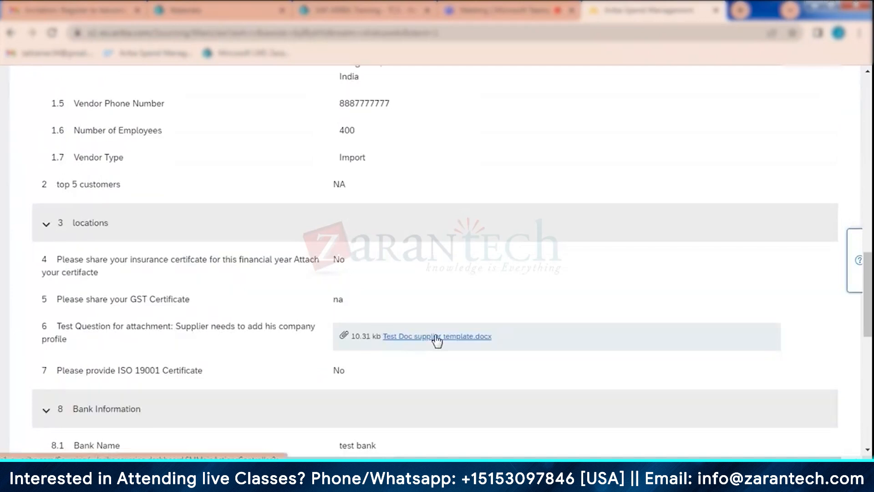
scroll(437, 340, down, 3)
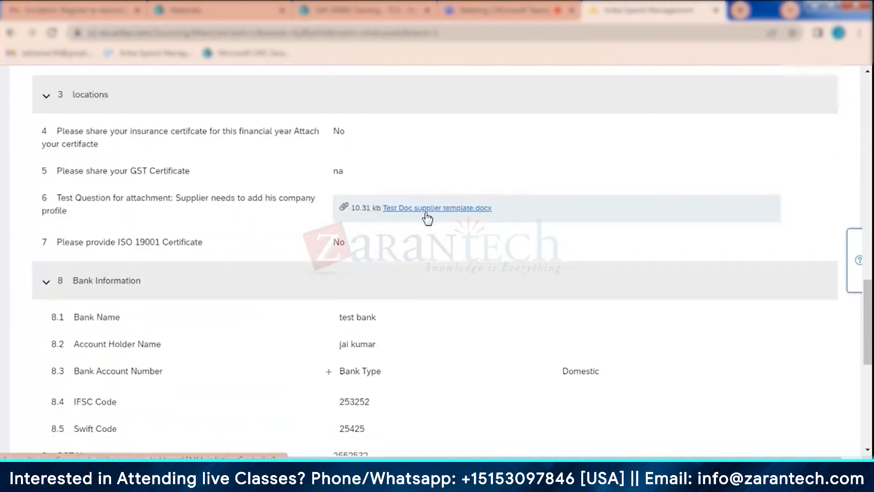
- Download the company profile attachment Test Doc supplier template.docx, open it in Word to inspect its contents, and close the document
click(425, 209)
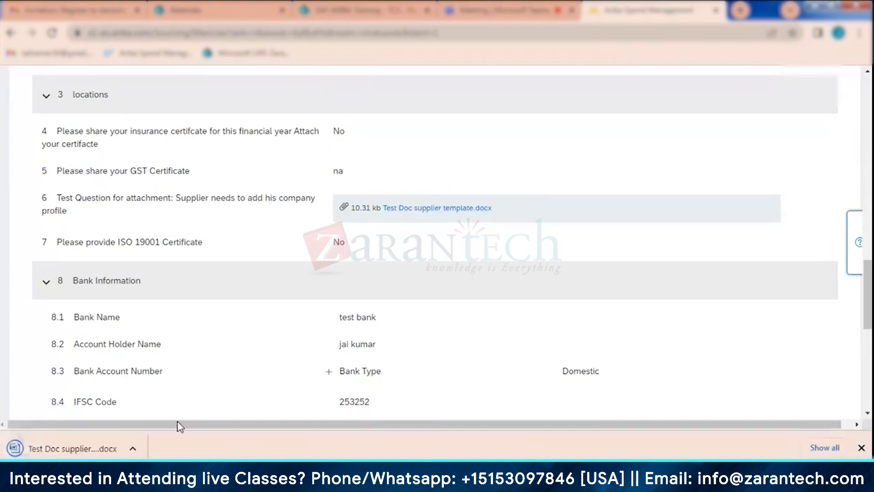
click(52, 450)
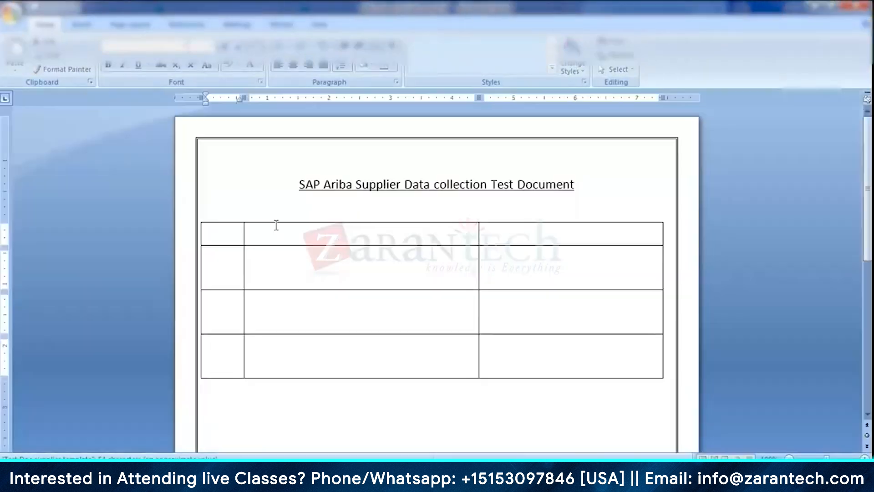
scroll(451, 336, down, 8)
scroll(451, 335, up, 8)
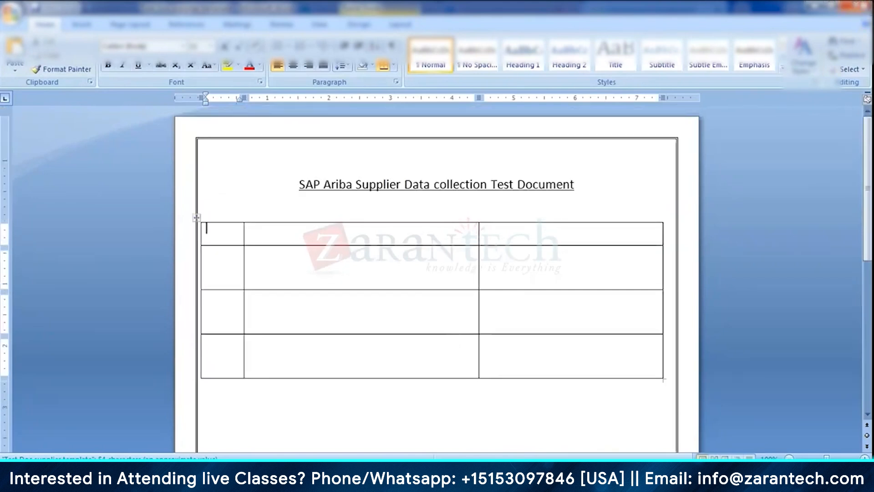
click(863, 6)
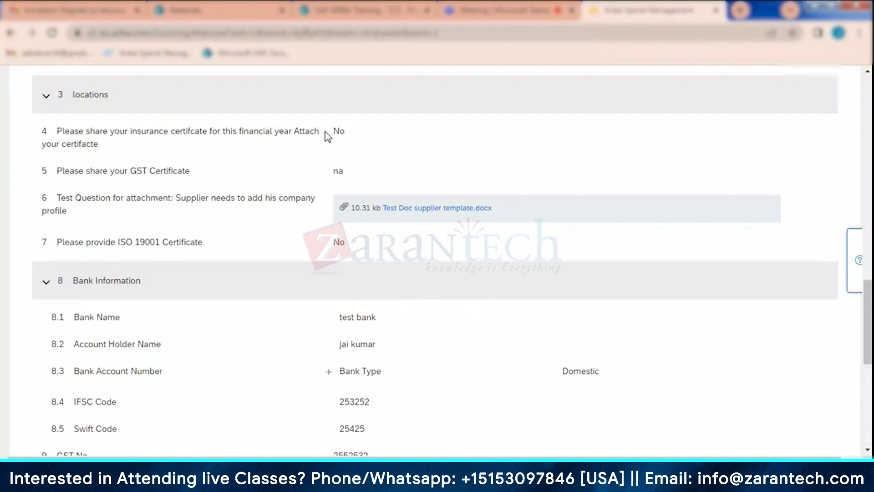
- Review the bank, GST and legacy answers at the end of the questionnaire, and return to its process flow
scroll(469, 355, down, 3)
scroll(468, 354, down, 1)
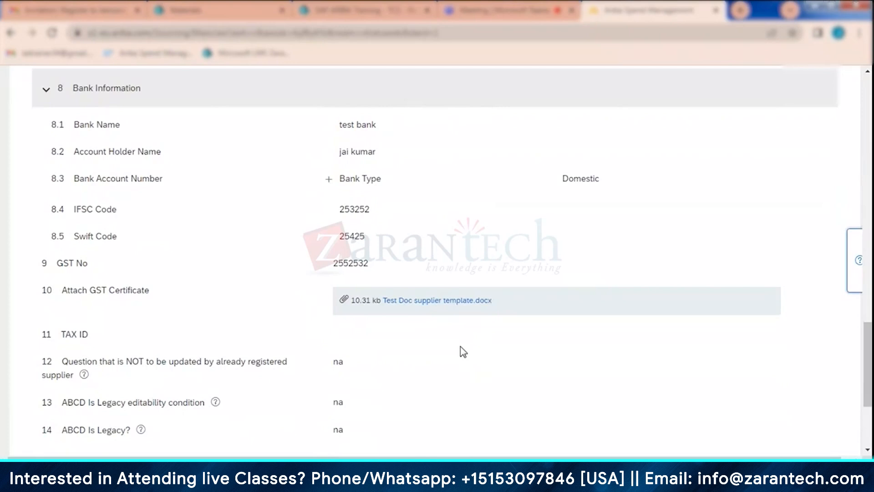
scroll(430, 363, down, 3)
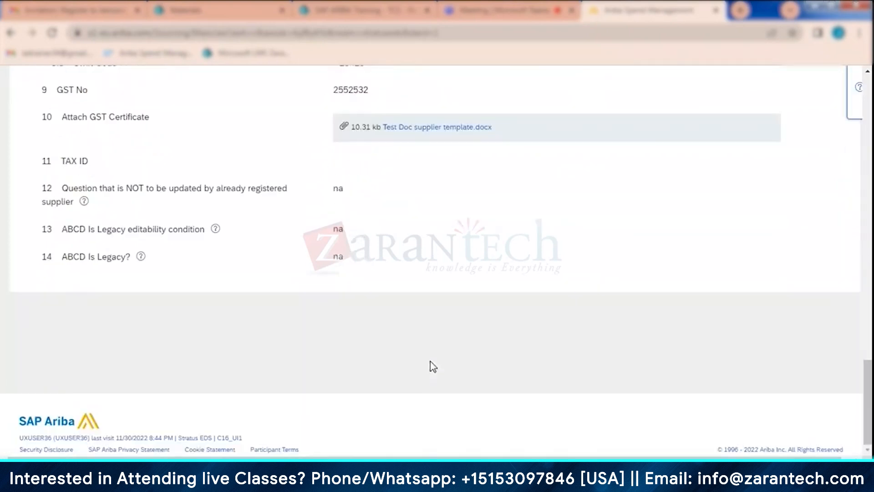
scroll(430, 363, up, 15)
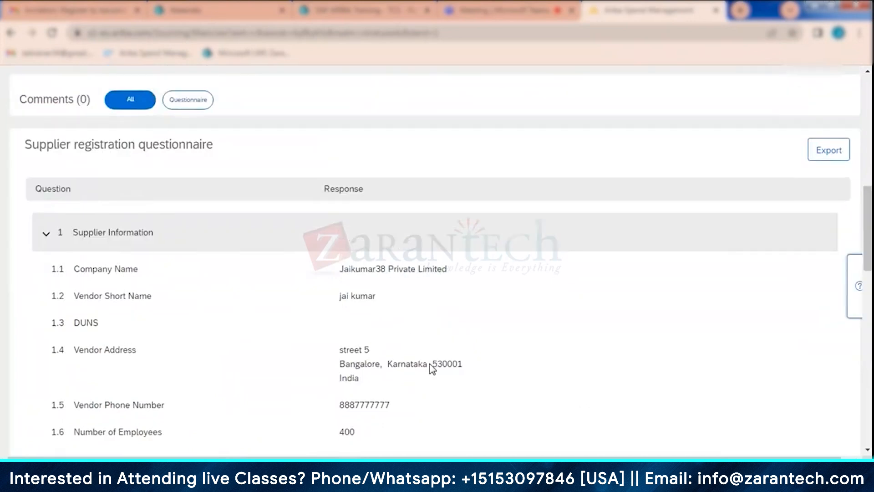
scroll(433, 368, up, 5)
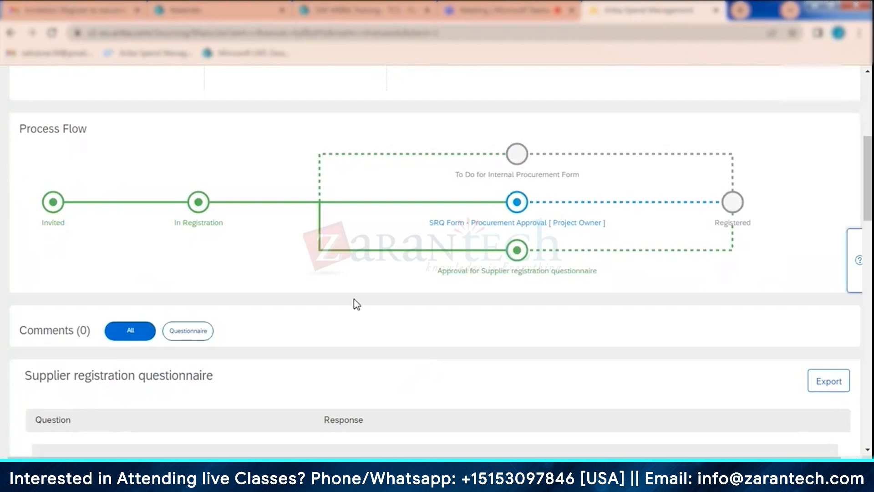
- Go through all the questionnaire responses once more from Supplier Information to the last question, and recheck the approval stages
scroll(354, 309, down, 7)
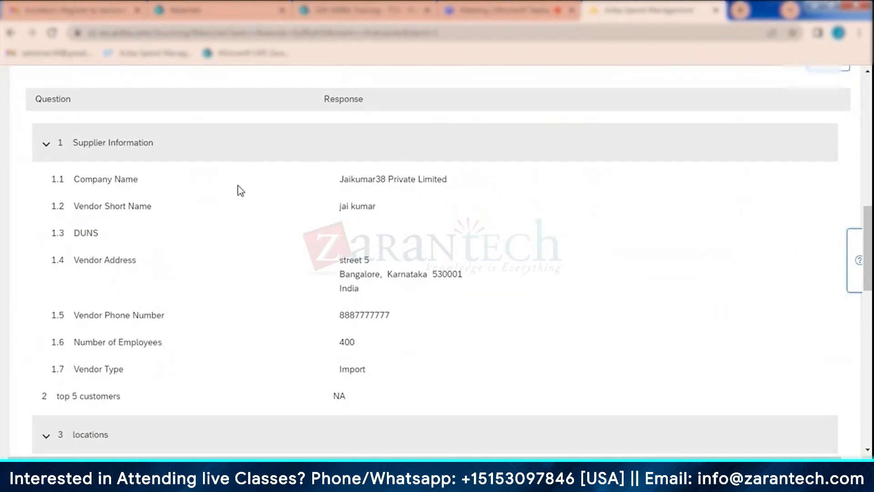
scroll(419, 273, down, 4)
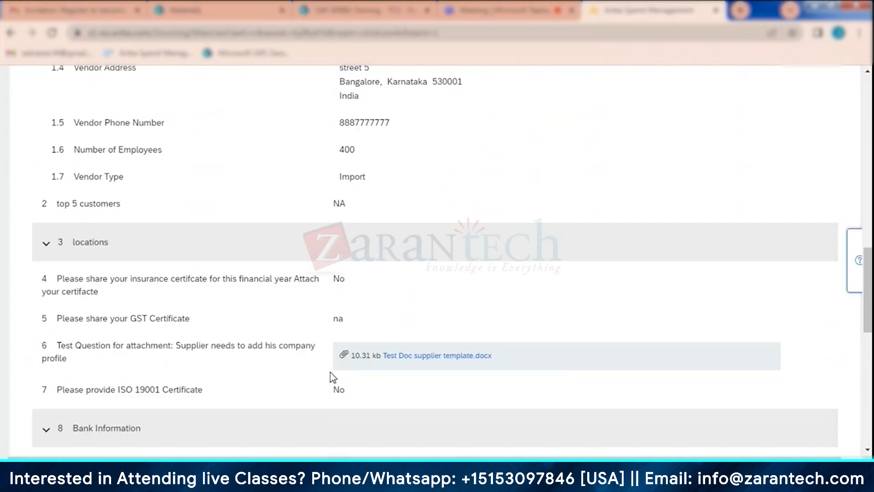
scroll(274, 282, down, 4)
scroll(293, 311, down, 4)
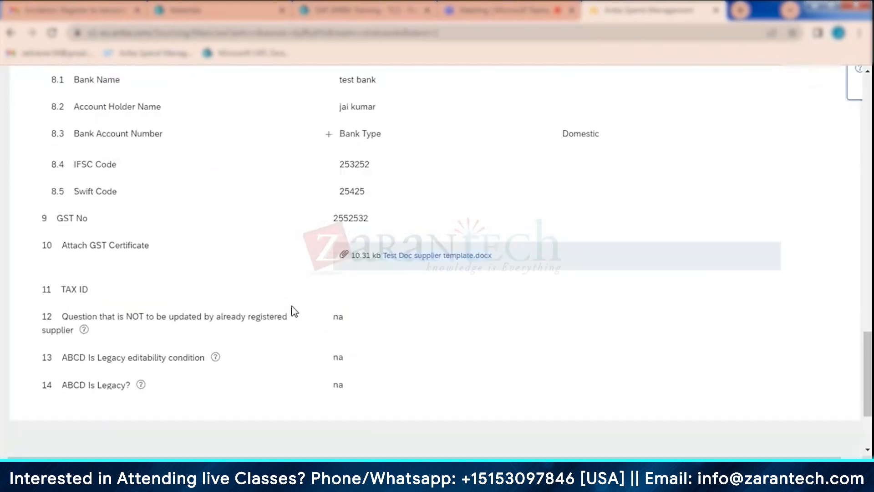
scroll(292, 312, up, 15)
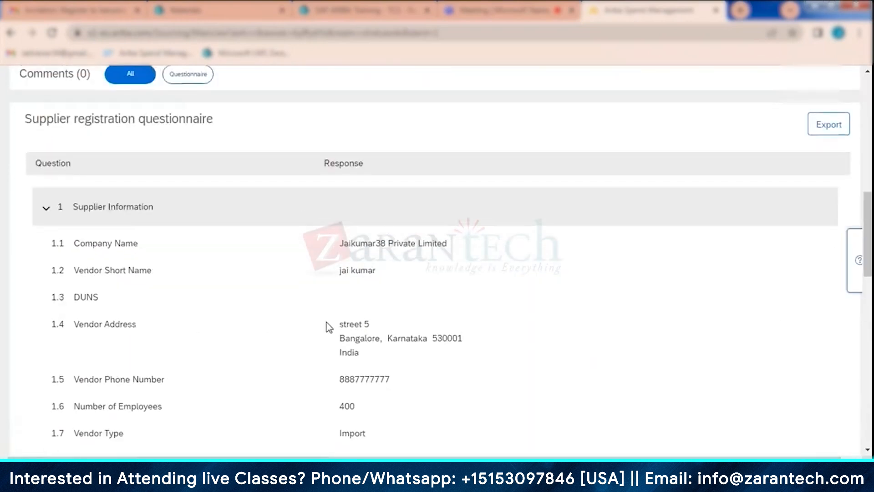
scroll(343, 326, up, 7)
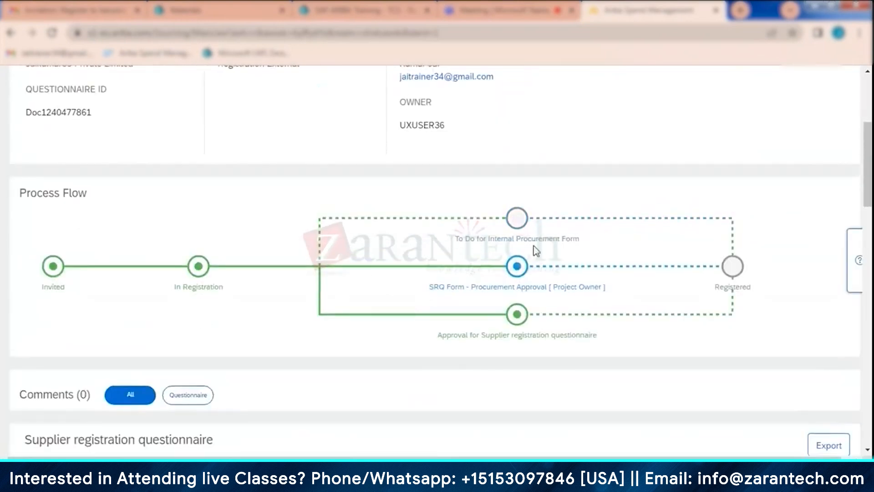
- Return to the supplier's registration page and check its questionnaires and the status of the approval and to-do tasks
scroll(421, 277, up, 3)
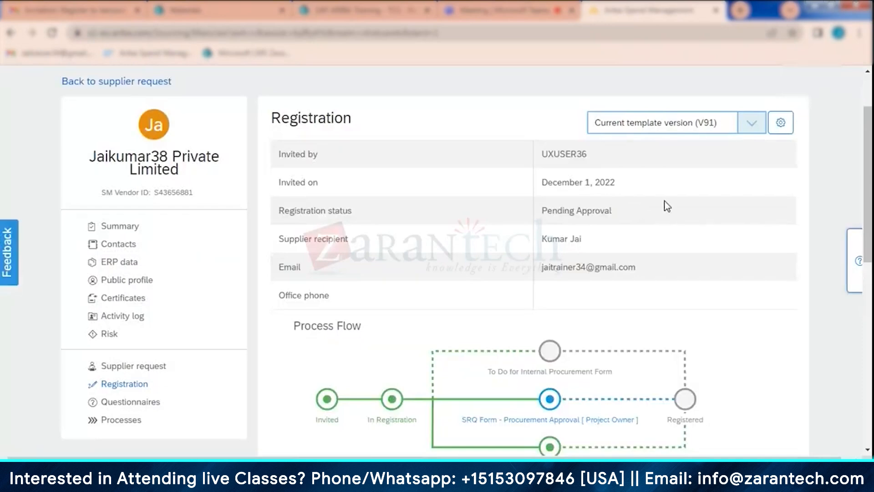
scroll(656, 232, down, 7)
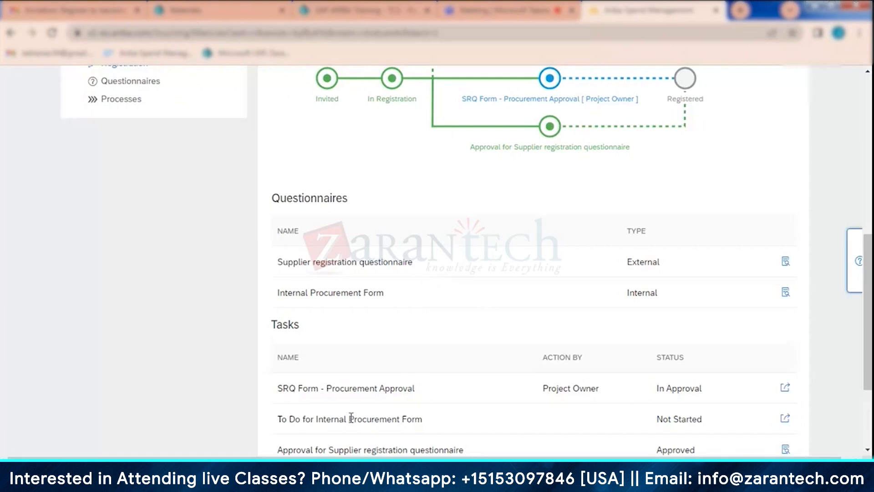
scroll(326, 391, down, 2)
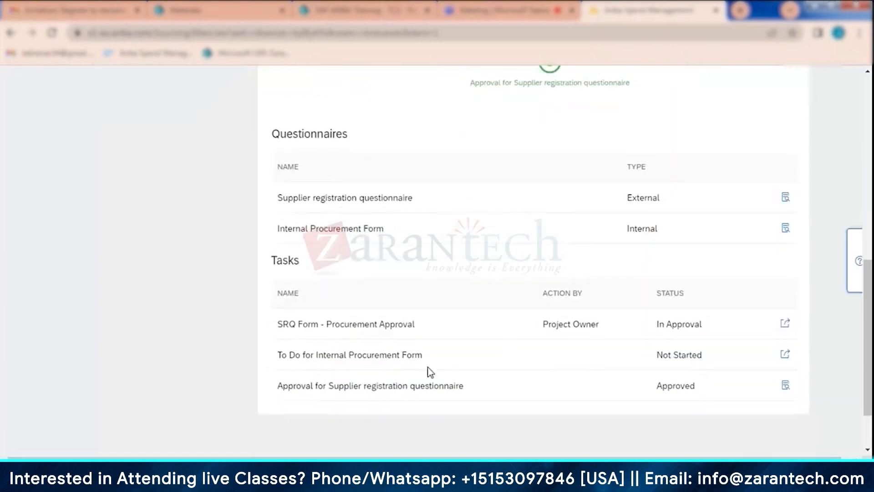
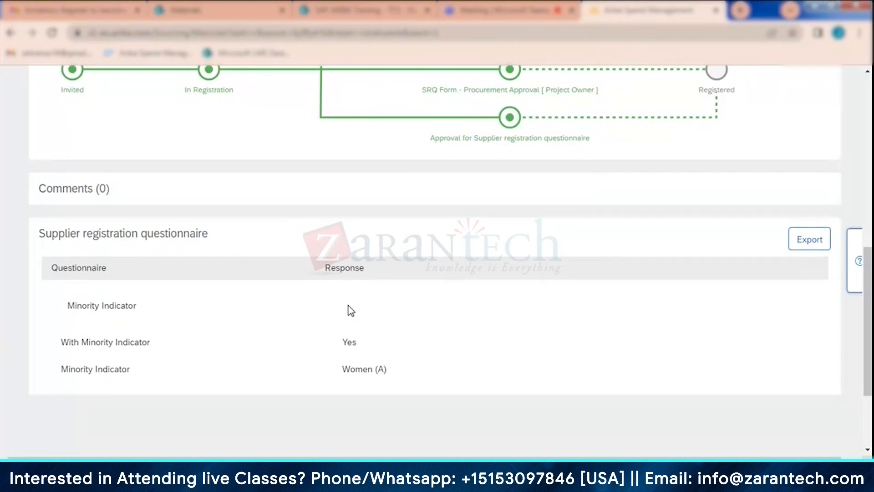
- Finish viewing the internal procurement to-do form, return to the supplier's registration page, and check the registration status and process flow
scroll(351, 311, up, 10)
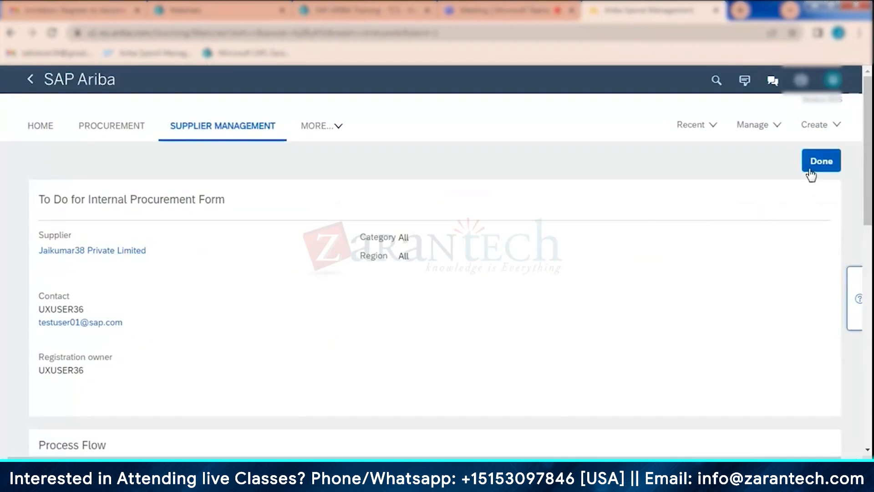
click(820, 161)
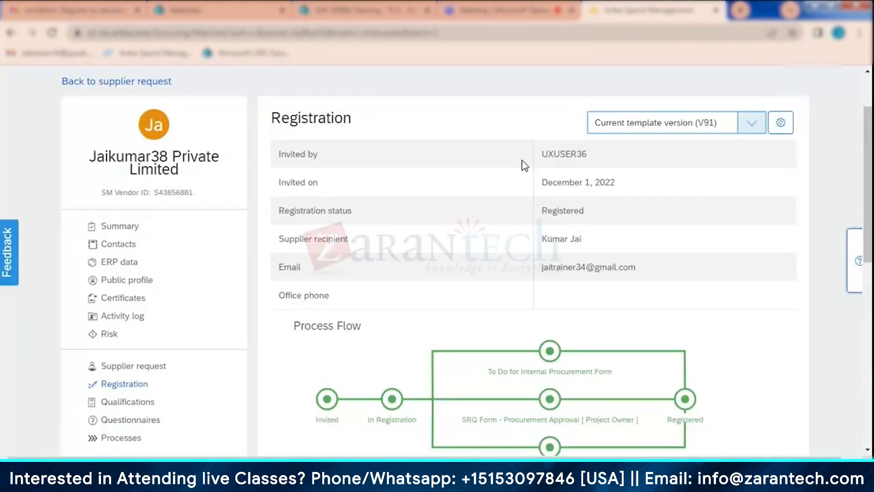
scroll(487, 241, down, 3)
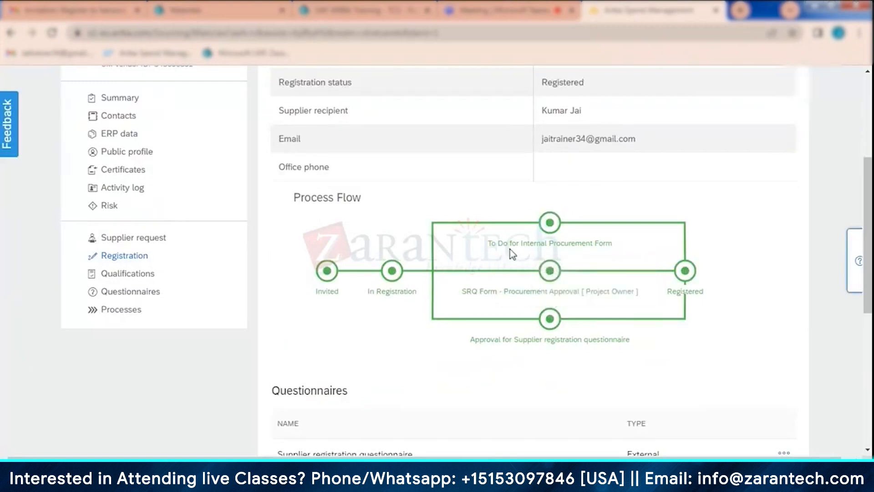
mouse_move(542, 239)
scroll(414, 276, up, 3)
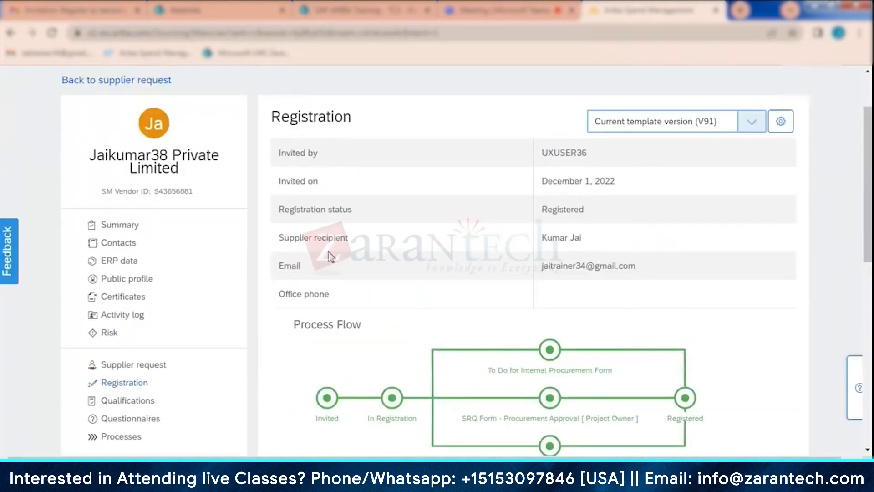
- Review the supplier's summary details, status and supplier IDs, check the supplier-side account window, and view the supplier's contacts
click(122, 230)
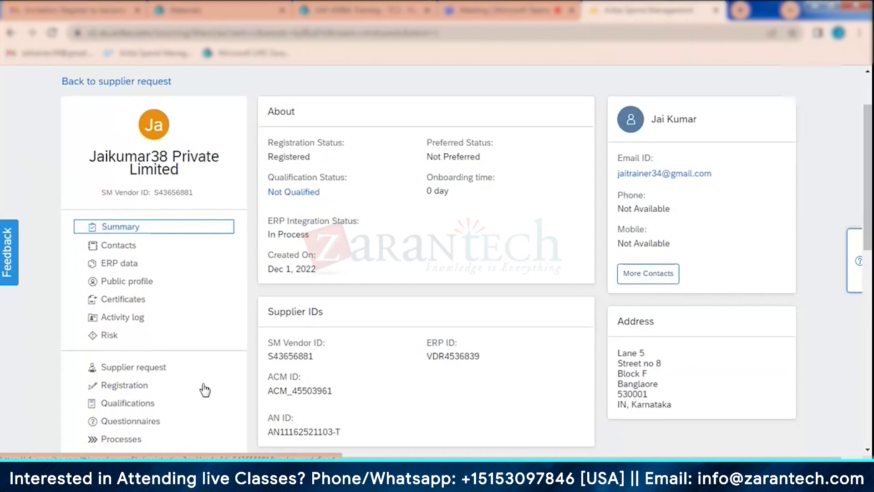
scroll(209, 387, down, 3)
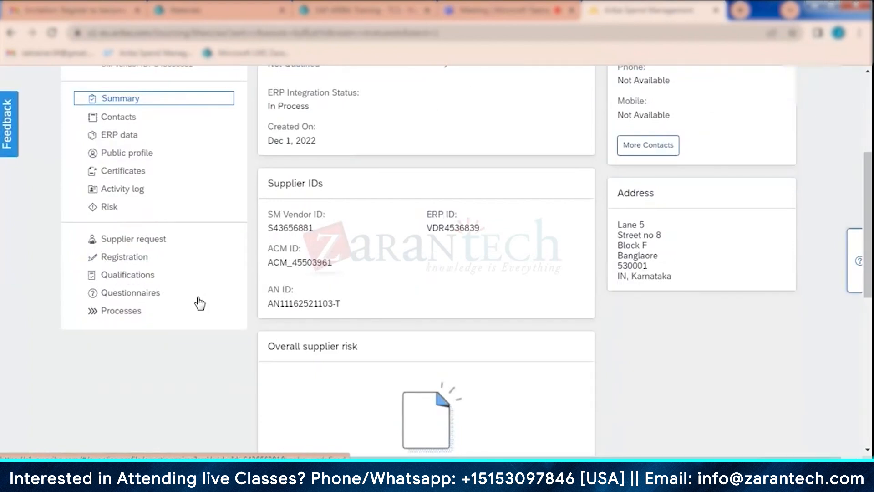
scroll(200, 303, up, 3)
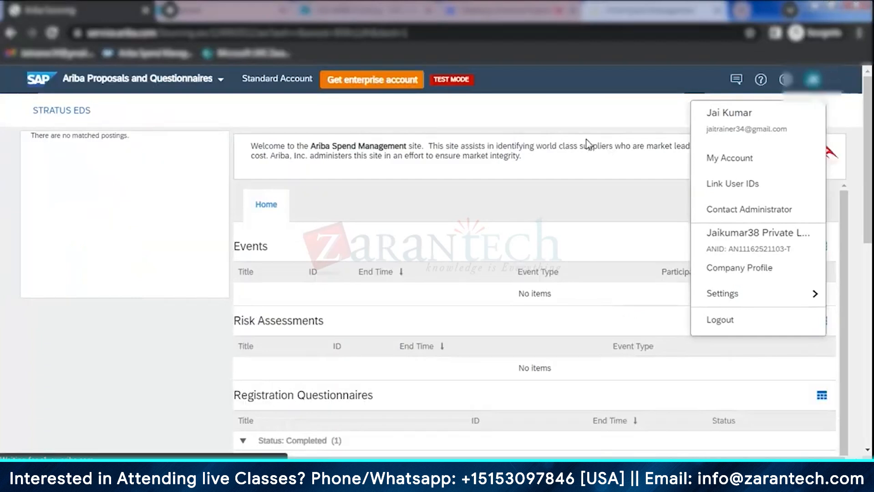
click(564, 103)
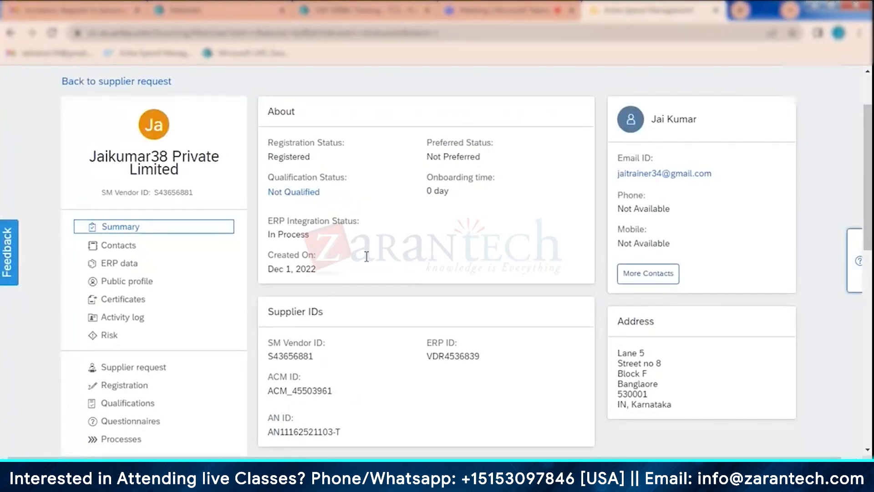
scroll(435, 258, up, 2)
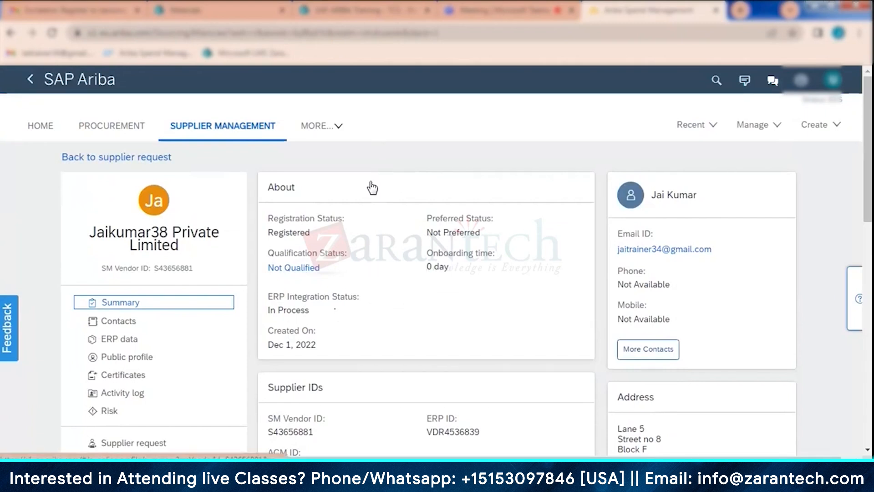
scroll(371, 191, down, 3)
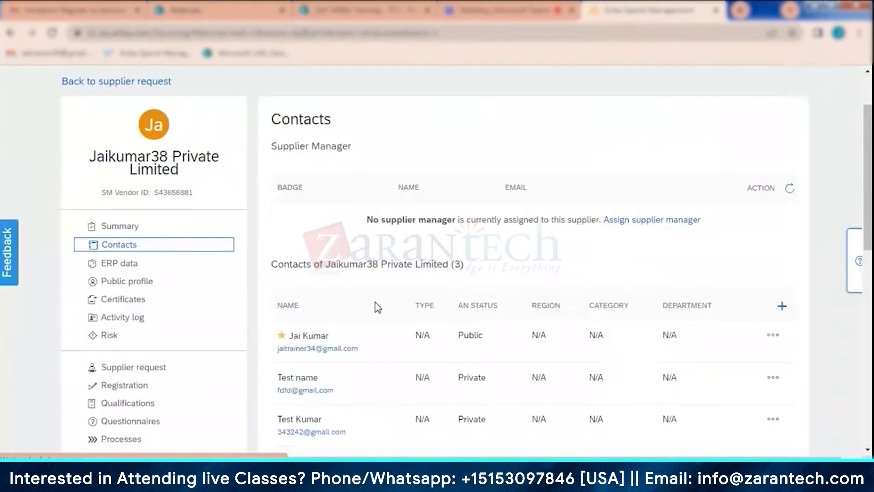
- Open the supplier's ERP data and expand the Vendor Information, Tax Information and Extended Vendor Information sections
click(122, 264)
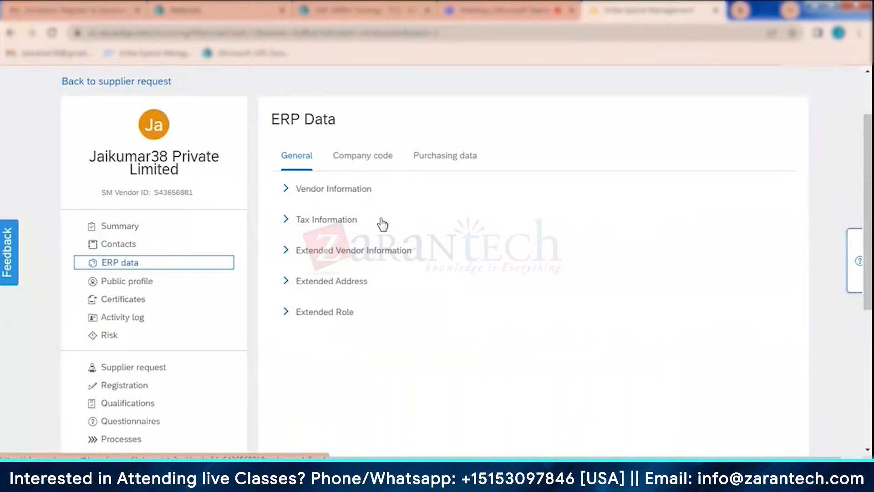
click(437, 179)
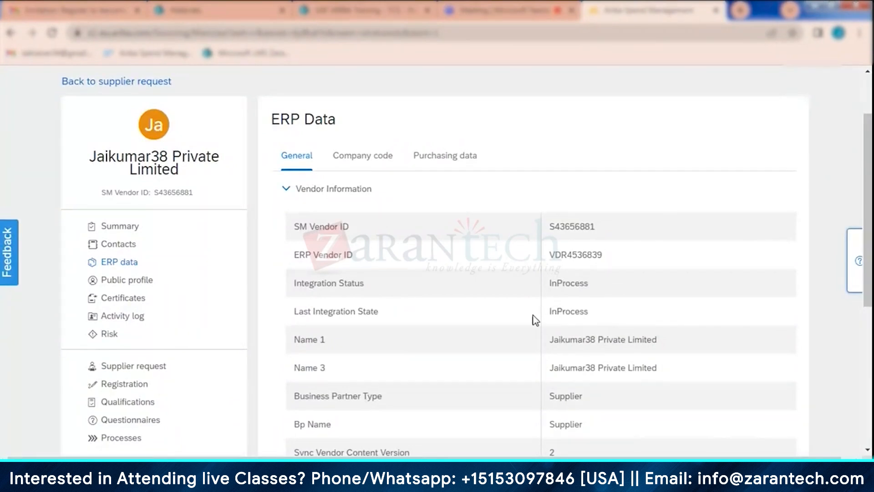
scroll(534, 318, down, 1)
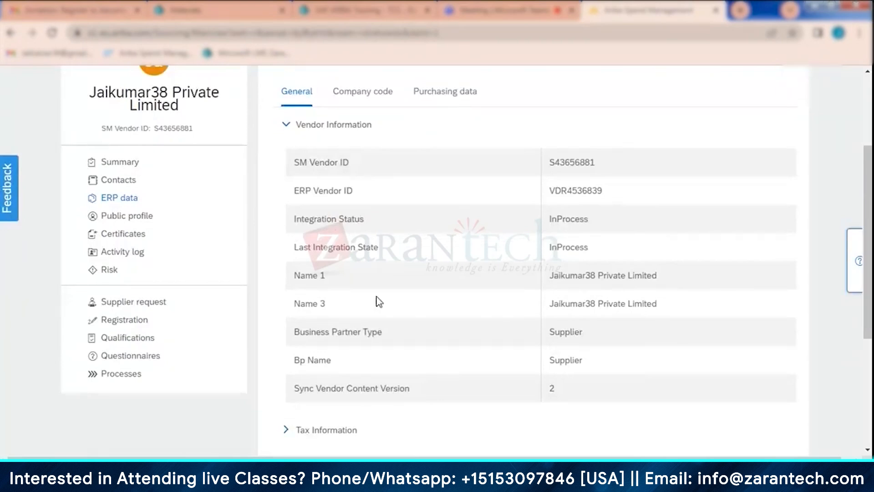
scroll(594, 314, down, 1)
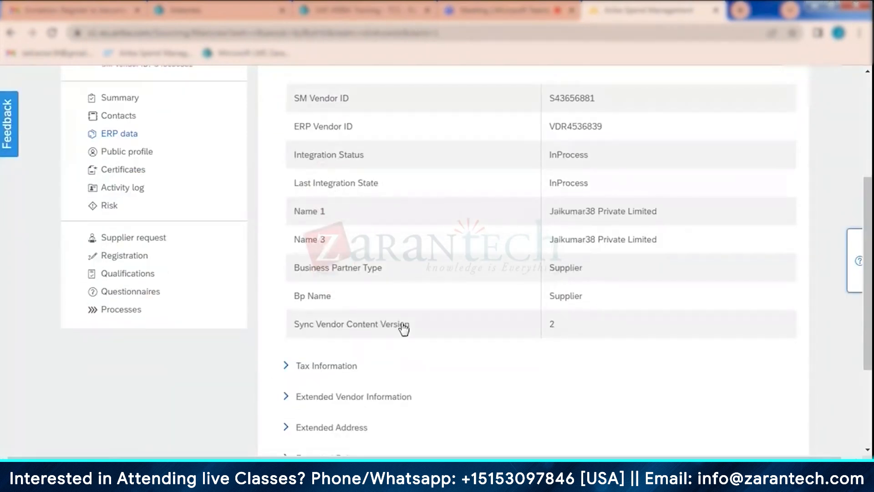
scroll(437, 287, down, 3)
click(336, 235)
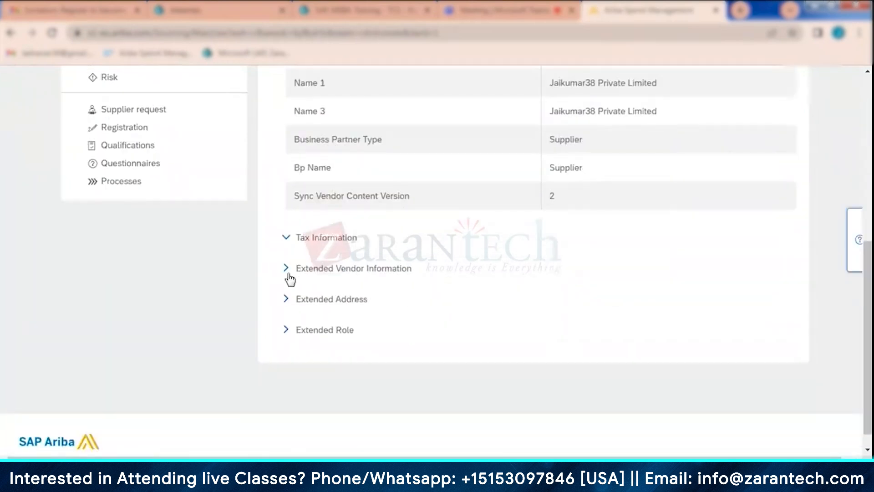
click(288, 269)
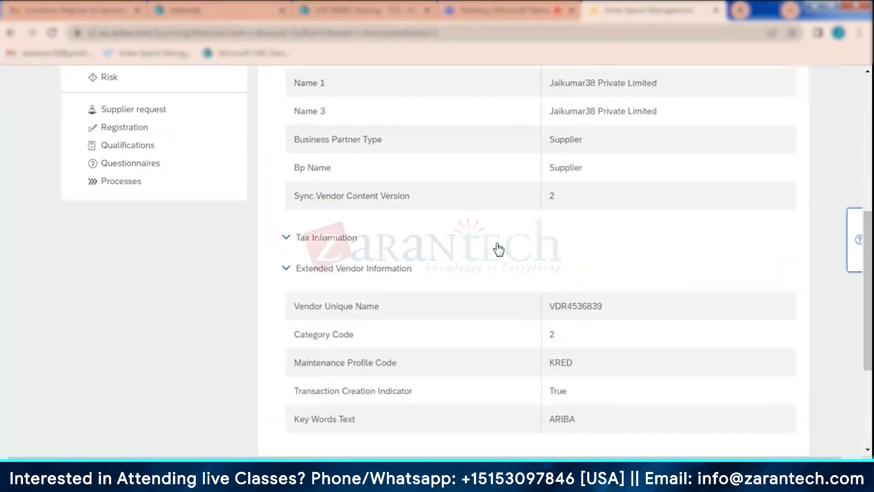
- Review the vendor and extended vendor fields, expand Extended Address 1 to inspect its attributes, and return to the start of the ERP data
scroll(500, 264, up, 3)
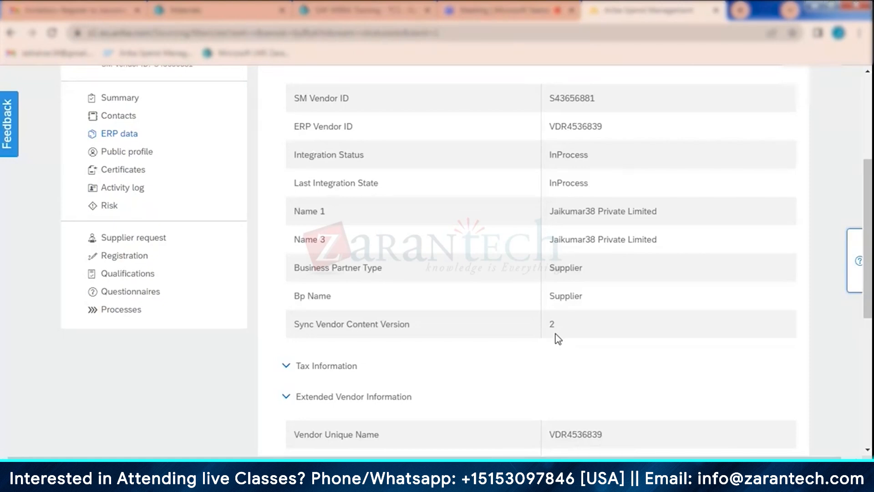
scroll(468, 217, down, 4)
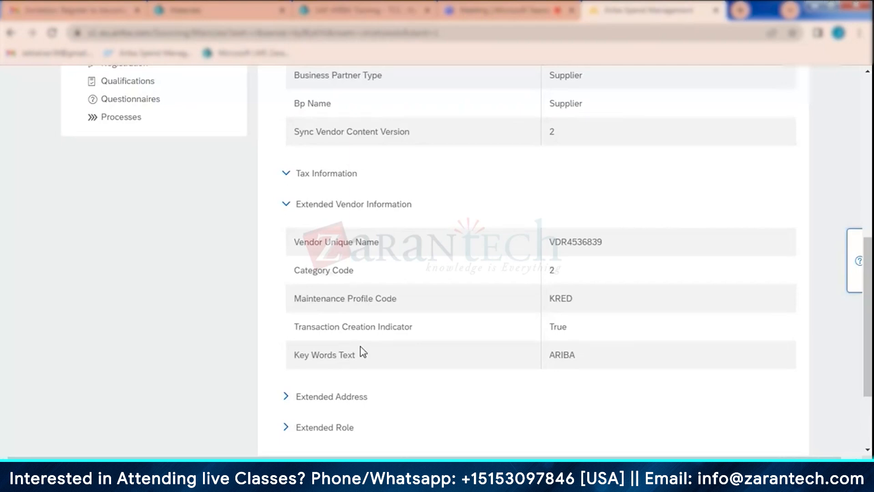
scroll(360, 349, down, 3)
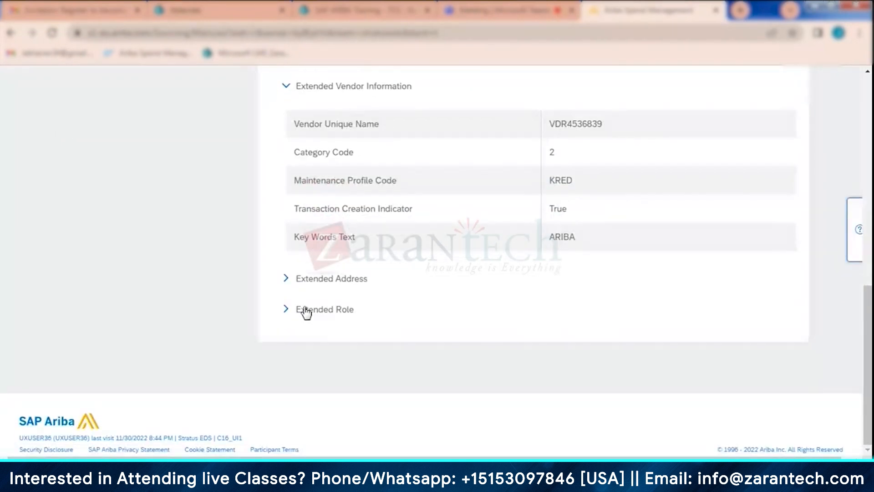
scroll(394, 321, up, 3)
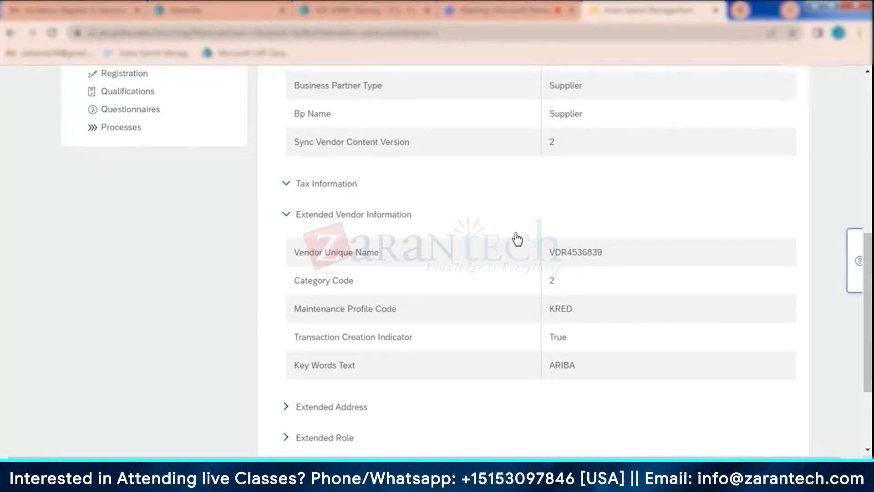
scroll(523, 220, down, 3)
click(285, 280)
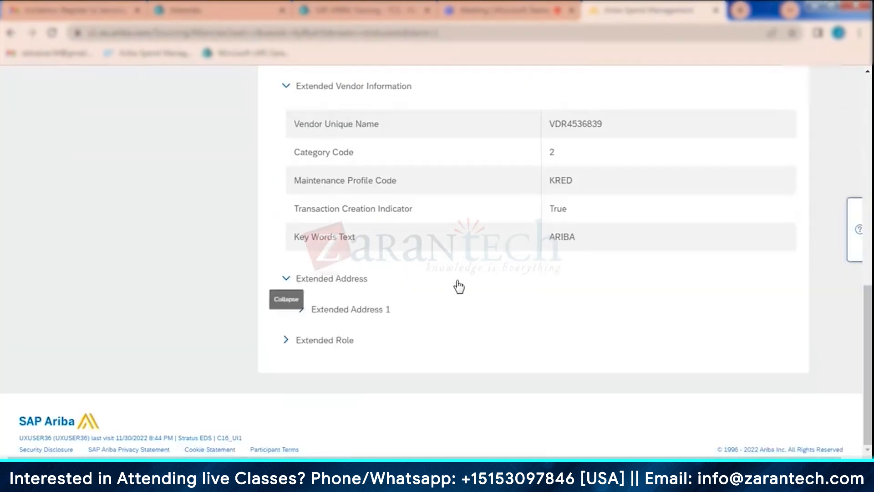
click(500, 311)
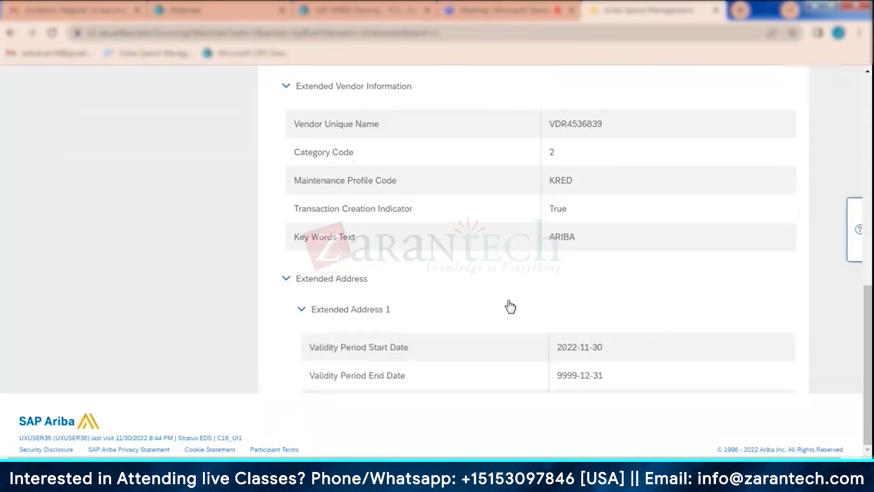
scroll(510, 309, down, 2)
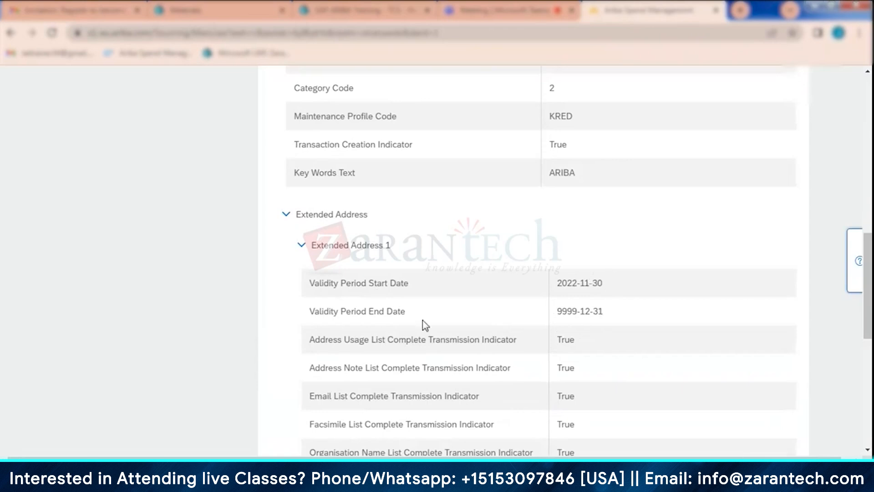
scroll(478, 319, down, 2)
scroll(421, 271, down, 6)
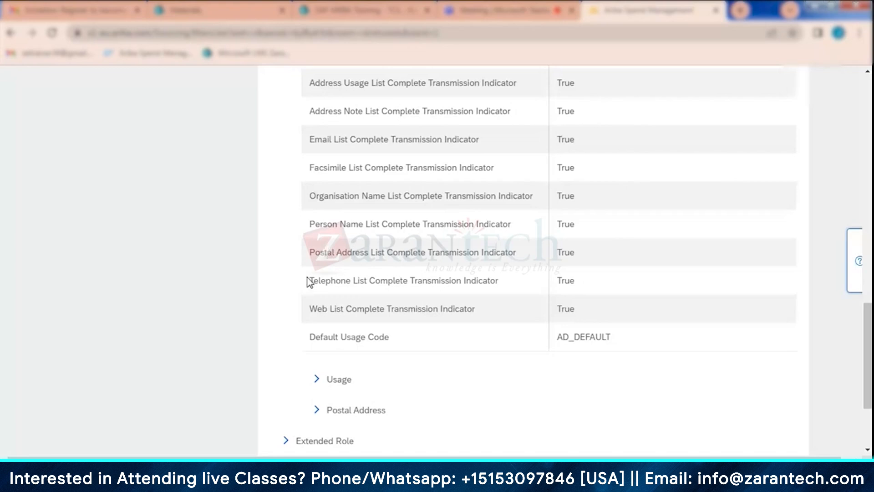
scroll(307, 281, up, 15)
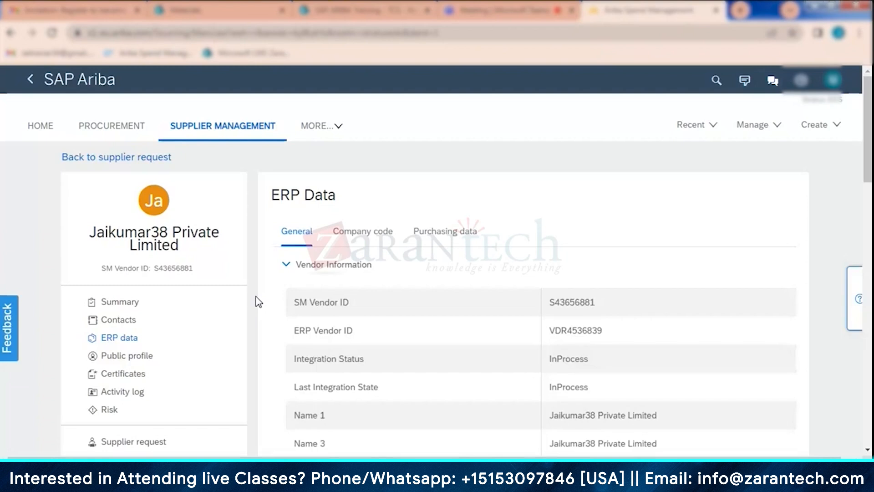
scroll(256, 303, down, 3)
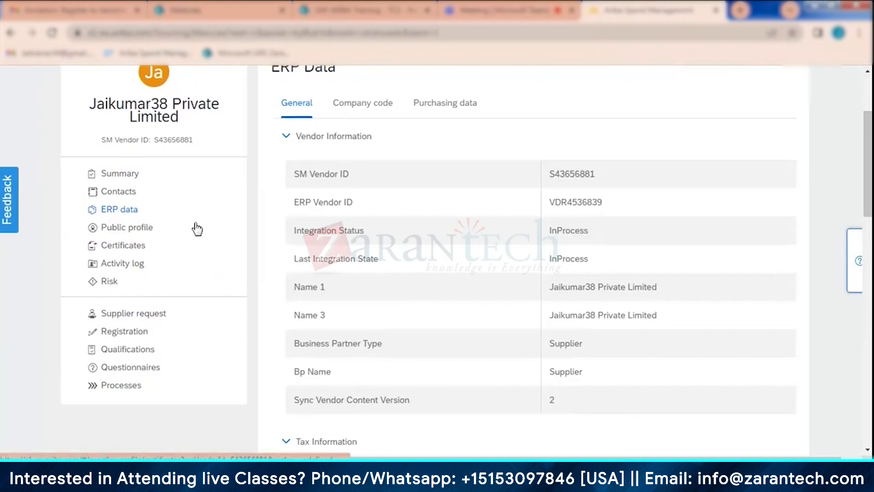
- Return to the supplier's summary, switch to the SuppliersExport (2) sheet in Excel, and copy the smVendorId of SCT Inc
click(108, 173)
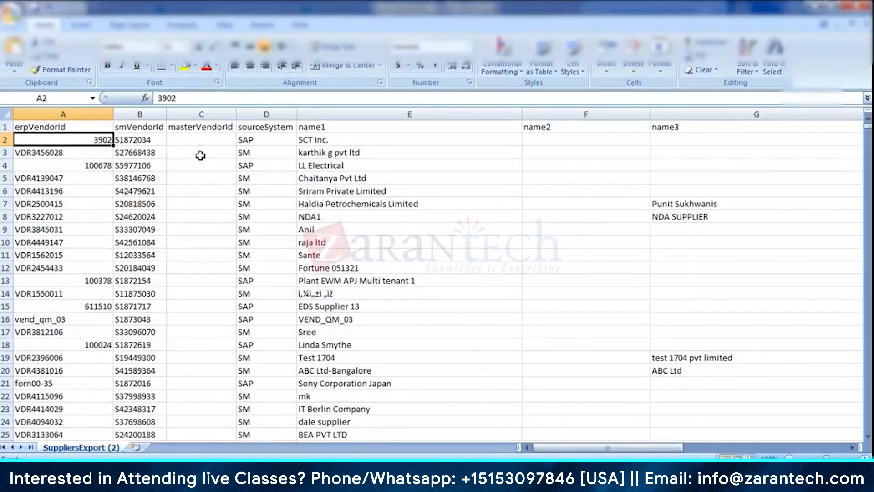
click(199, 154)
click(139, 141)
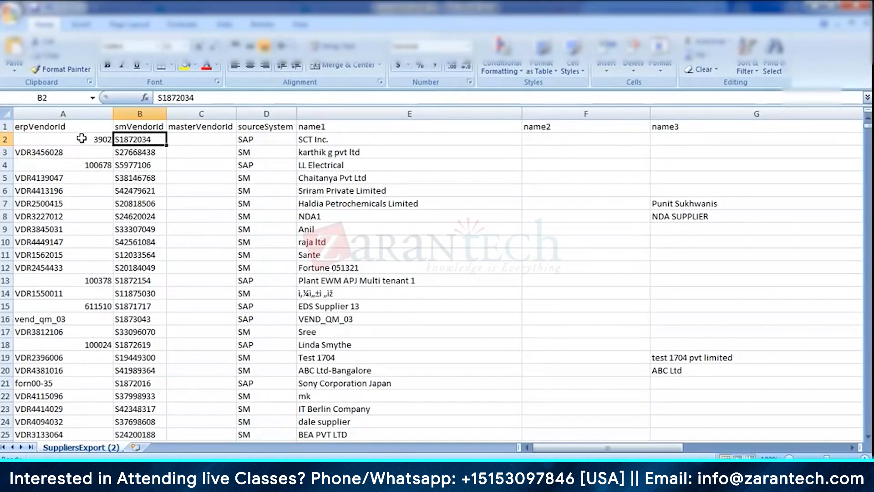
click(202, 97)
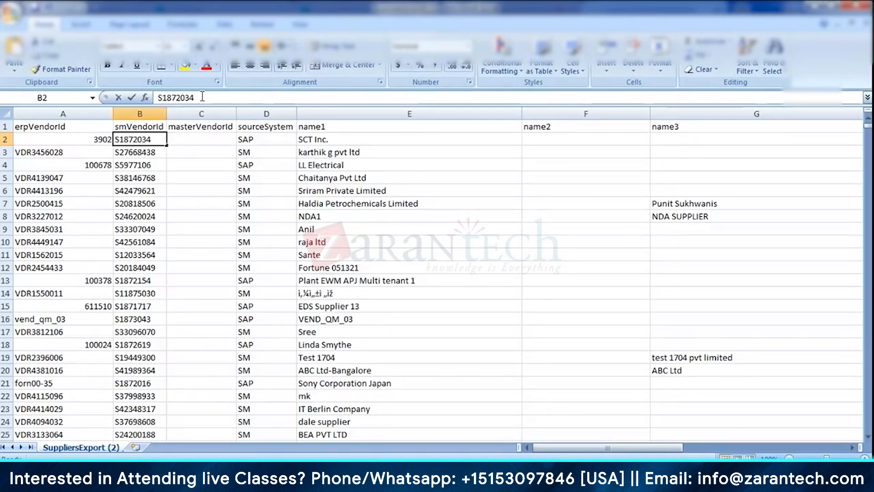
drag(202, 97, 155, 99)
key(ctrl+c)
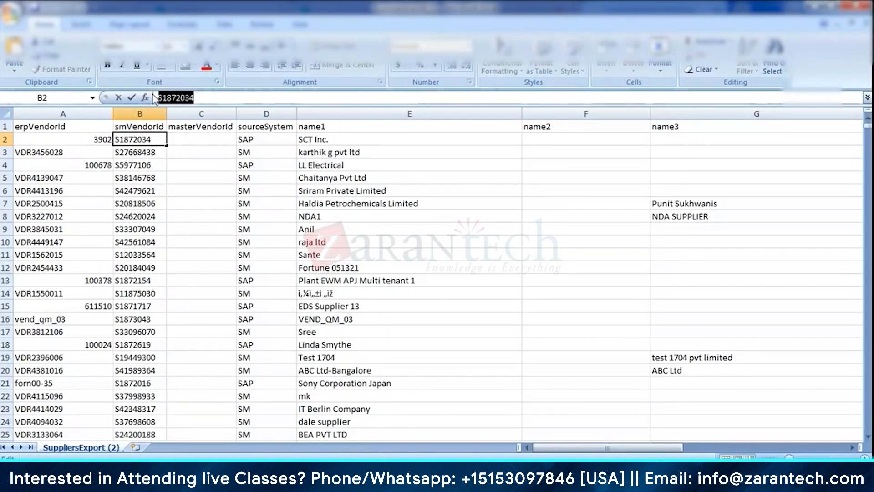
key(alt+Tab)
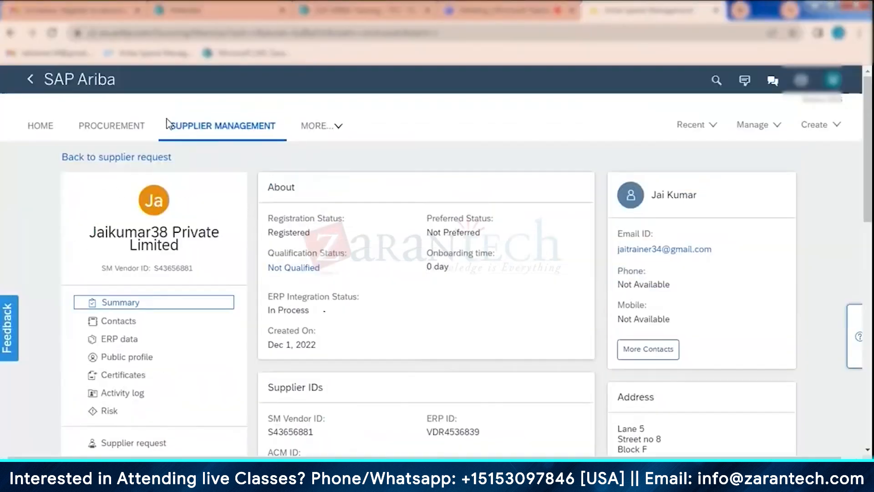
- Search Supplier Management in SAP Ariba for the copied SM vendor ID and open the SCT Inc. supplier profile
click(221, 130)
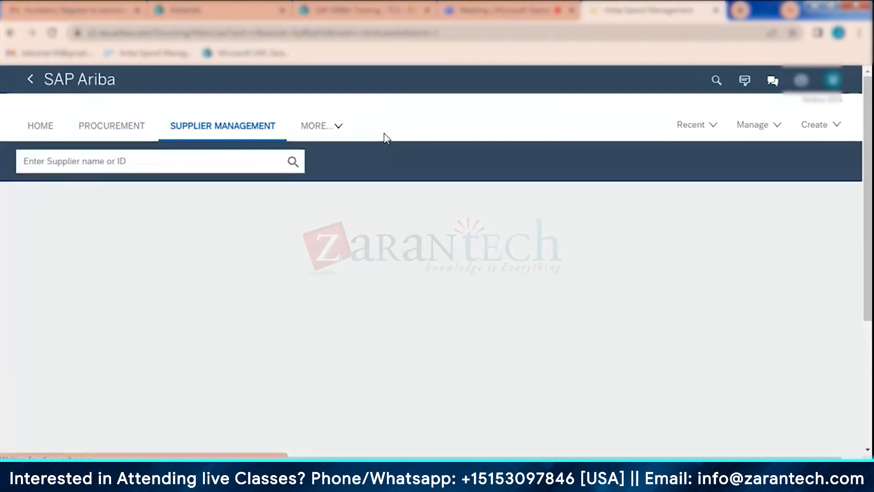
click(178, 156)
key(ctrl+v)
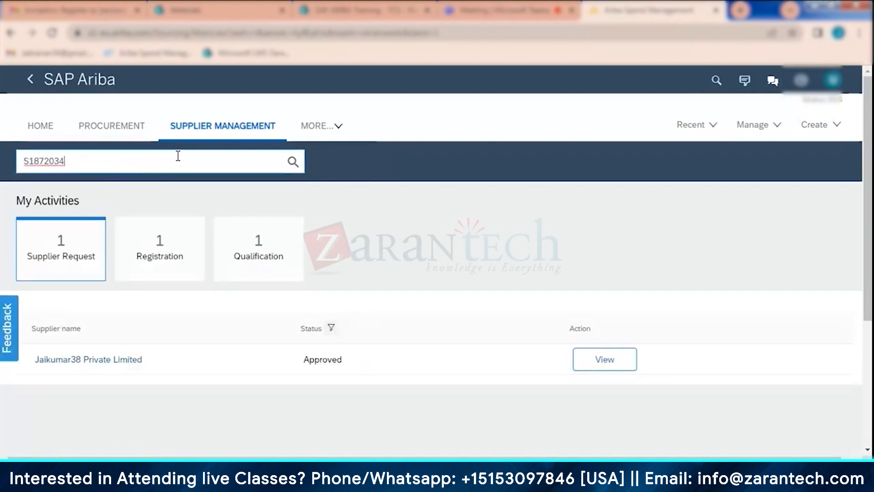
click(293, 162)
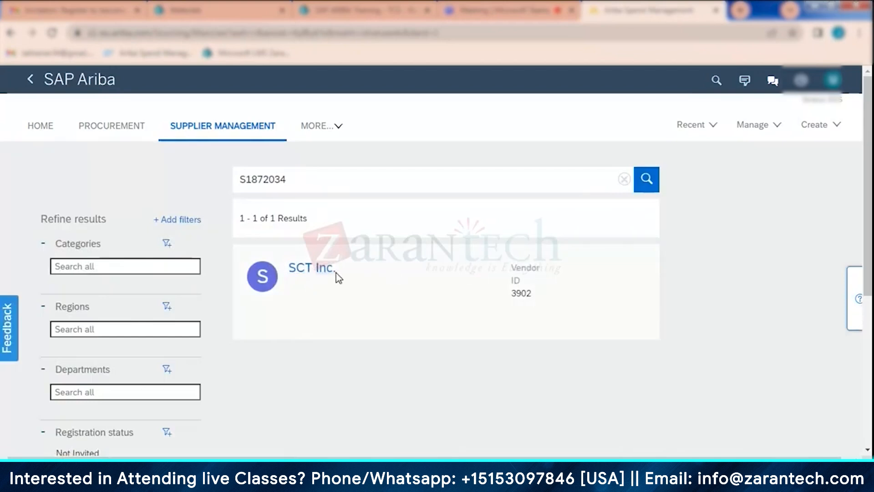
click(312, 272)
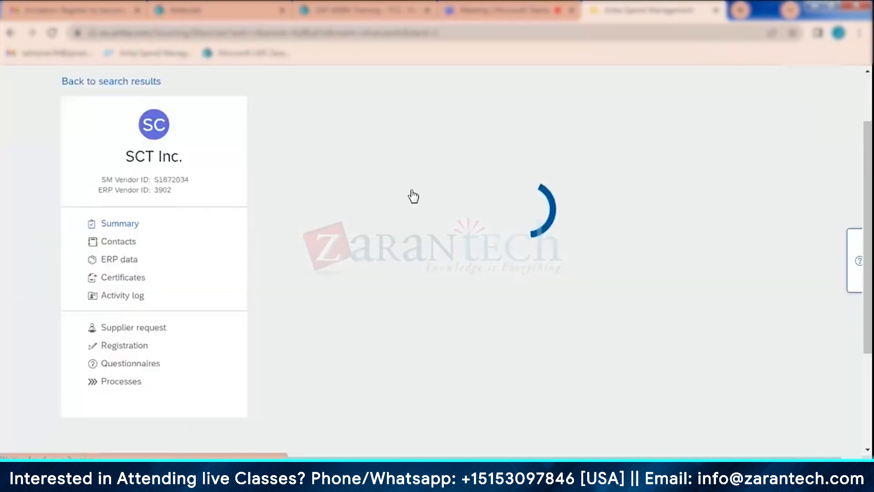
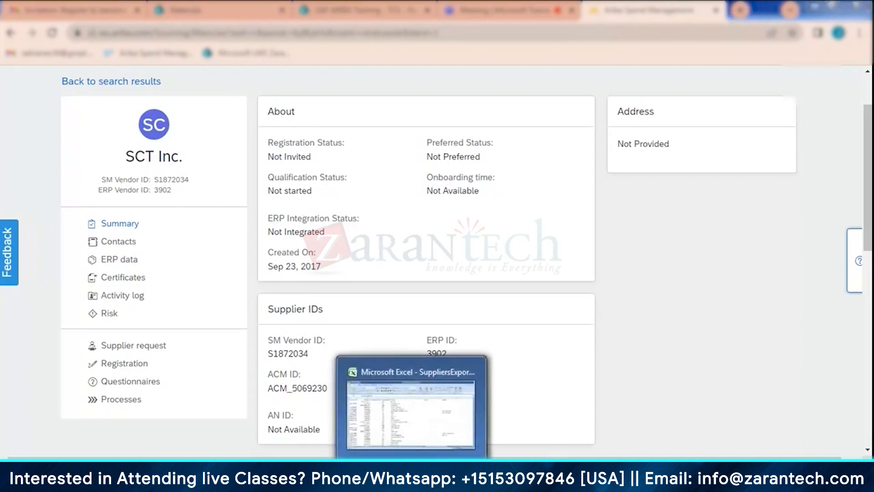
- Check the sourceSystem value of SCT Inc. in the SuppliersExport (2) sheet in Excel, and return to the supplier profile in SAP Ariba
click(412, 401)
click(268, 137)
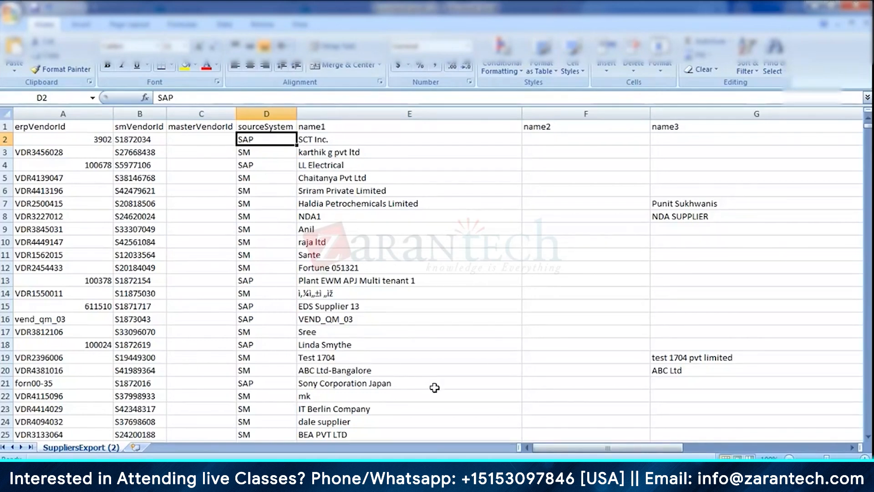
key(alt+Tab)
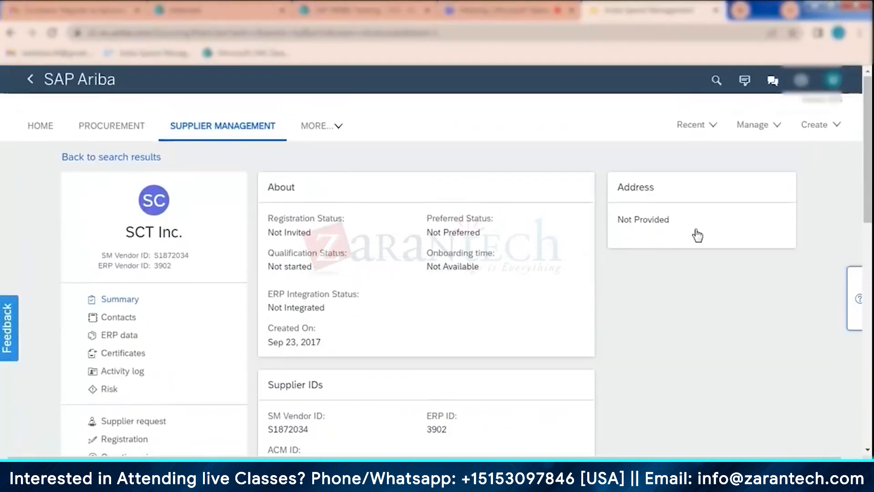
- Go to the SM Admin data import page, download the supplier sample file and open it in Excel
click(753, 127)
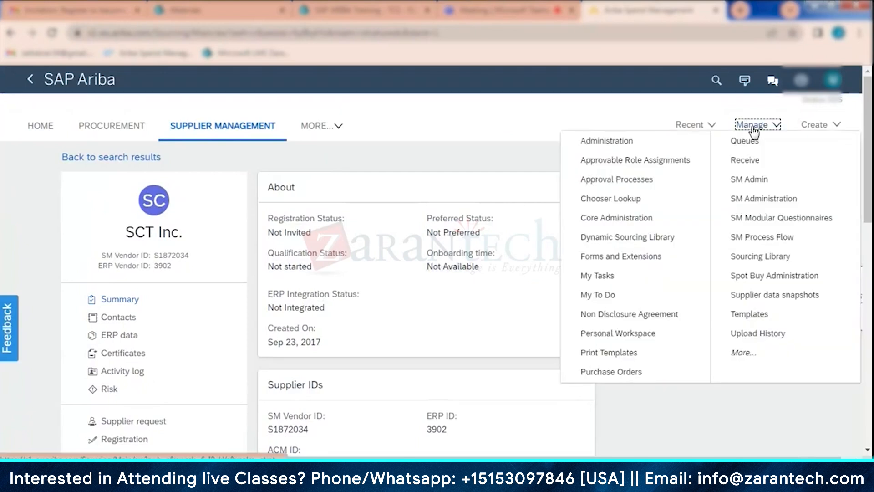
click(770, 185)
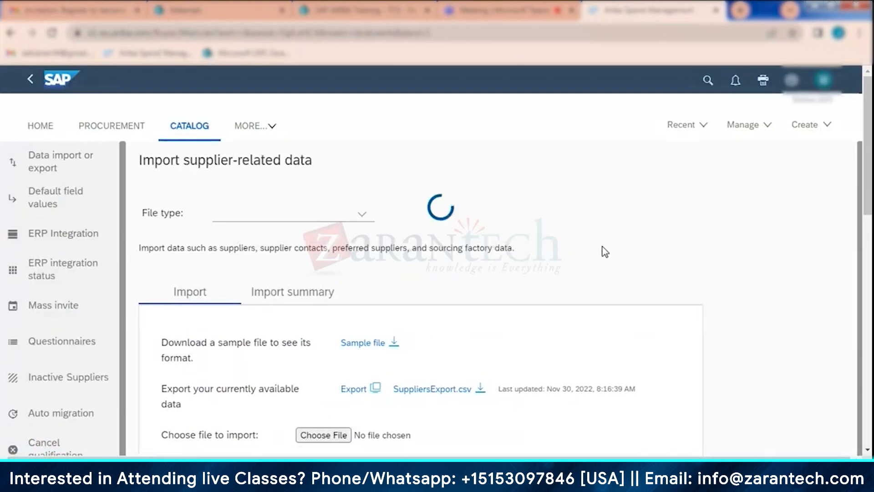
scroll(605, 255, down, 1)
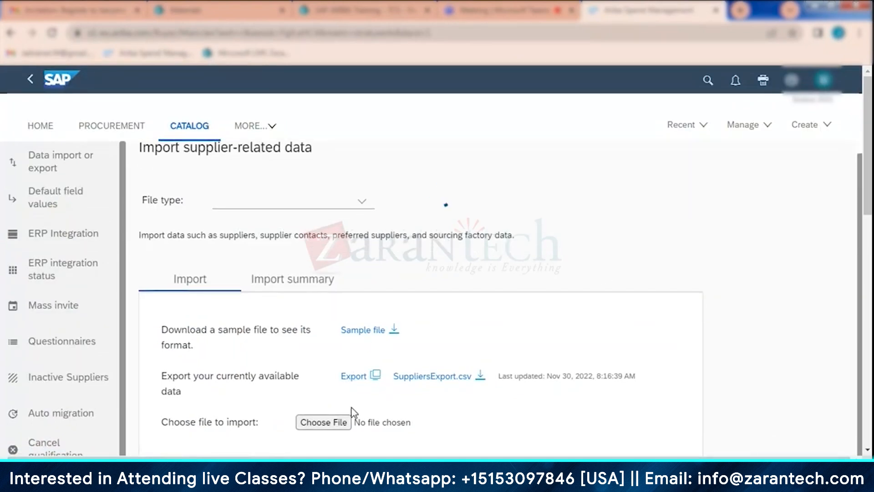
click(374, 332)
click(87, 450)
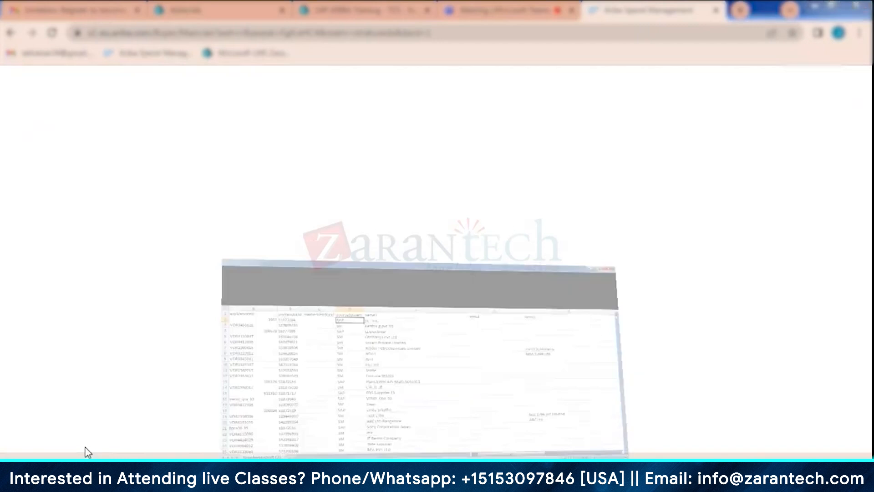
- Widen the sourceSystem column to examine the header fields of the SupplierSample (1) sheet, and close the file without saving
click(162, 126)
drag(178, 113, 203, 113)
click(187, 137)
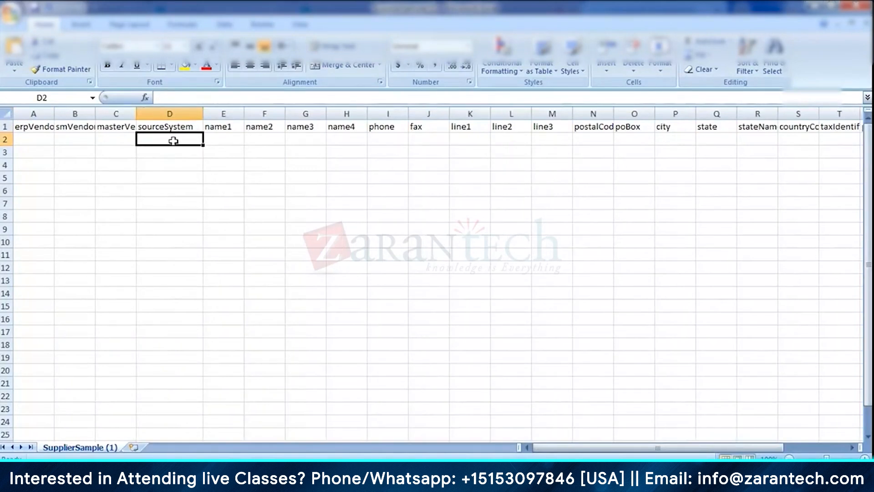
click(18, 126)
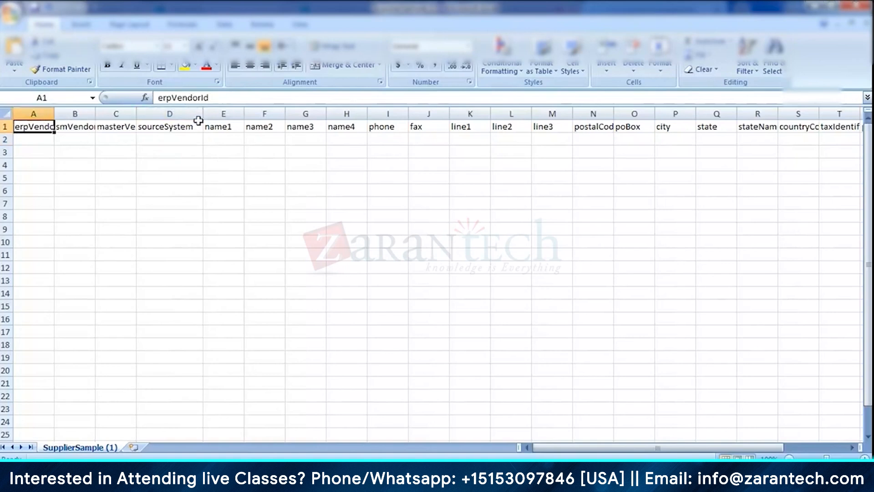
click(129, 139)
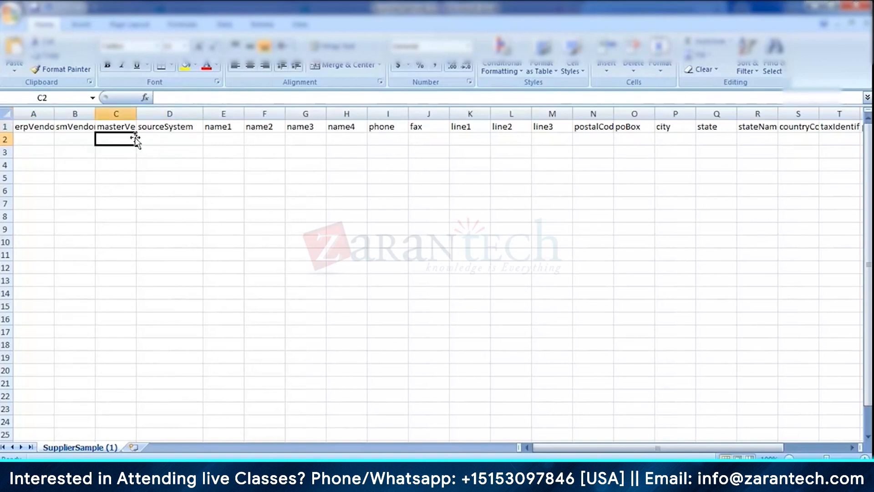
click(144, 137)
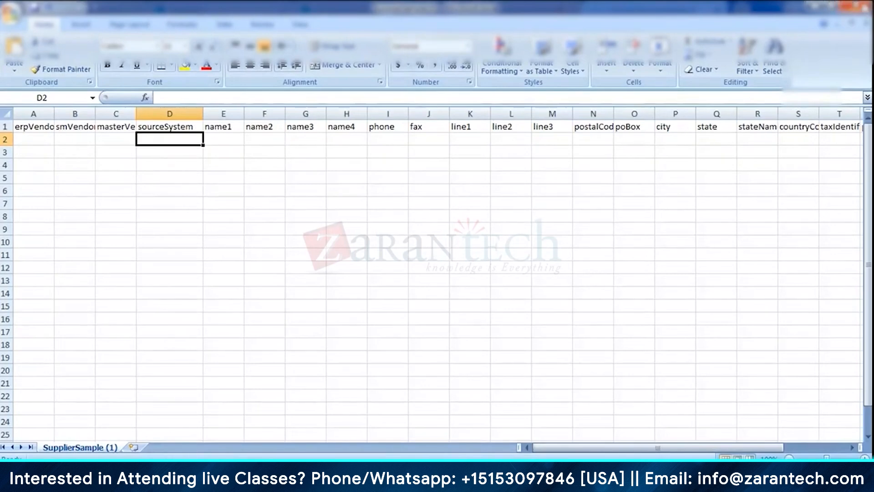
click(865, 6)
click(436, 269)
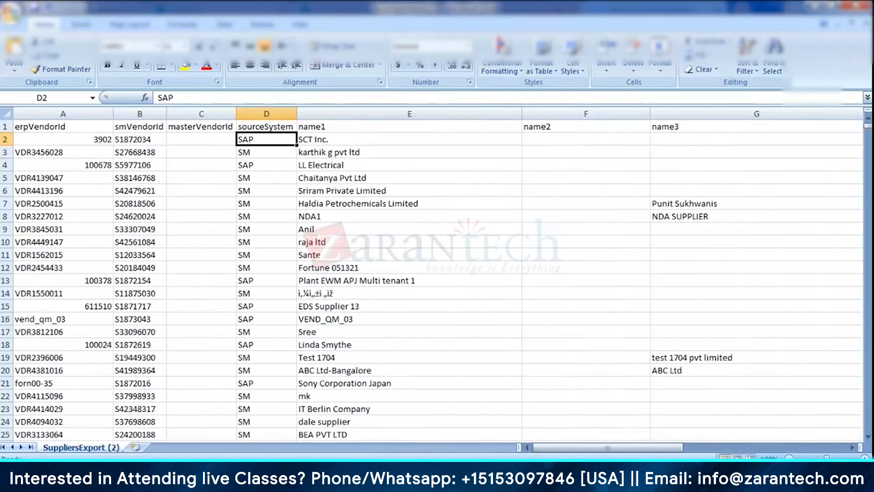
- Switch back to SAP Ariba, download the current supplier export and open SuppliersExport (3).csv in Excel
mouse_move(337, 483)
click(266, 417)
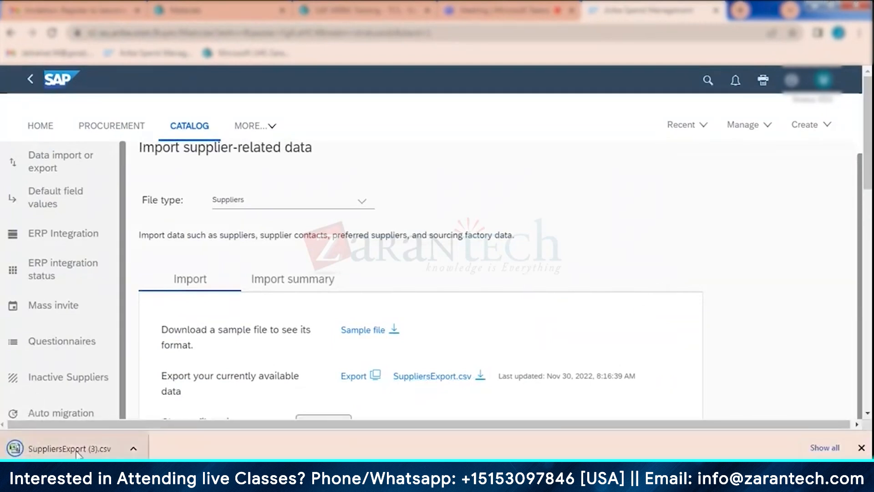
click(77, 452)
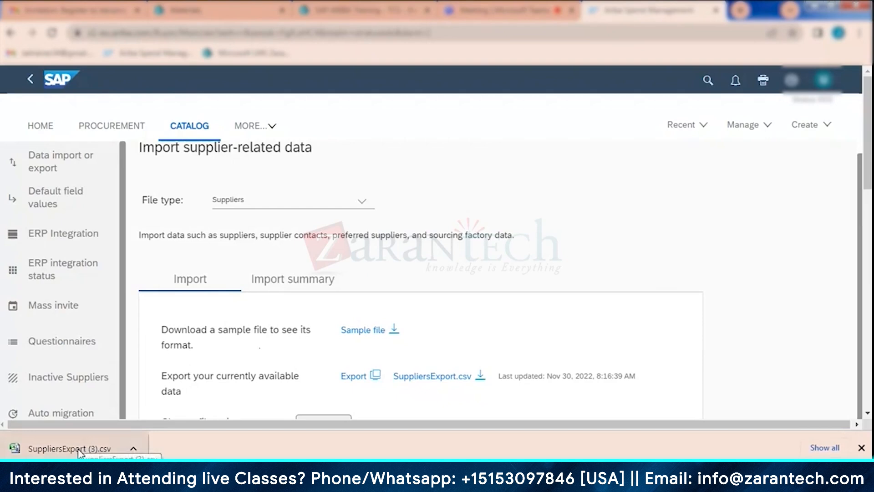
click(412, 475)
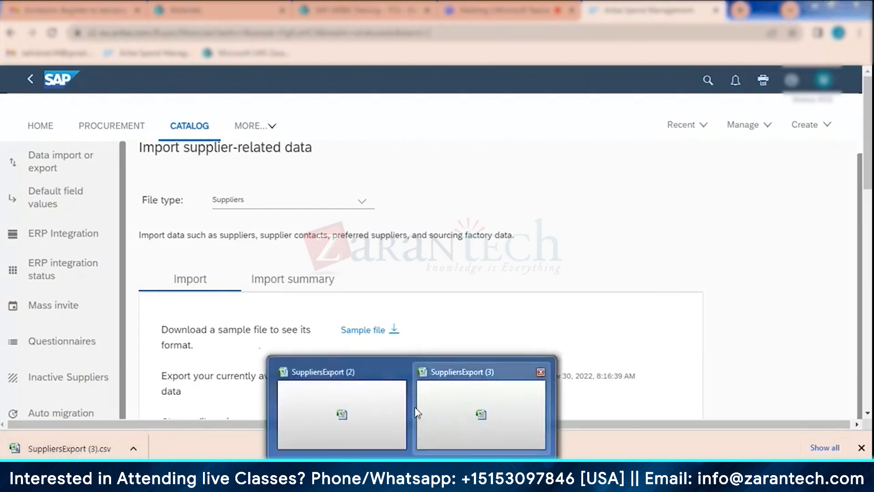
click(451, 401)
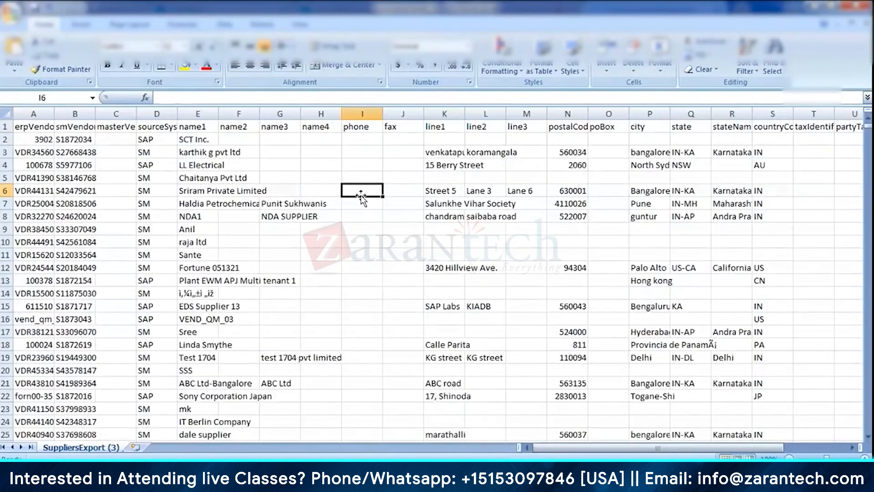
click(311, 163)
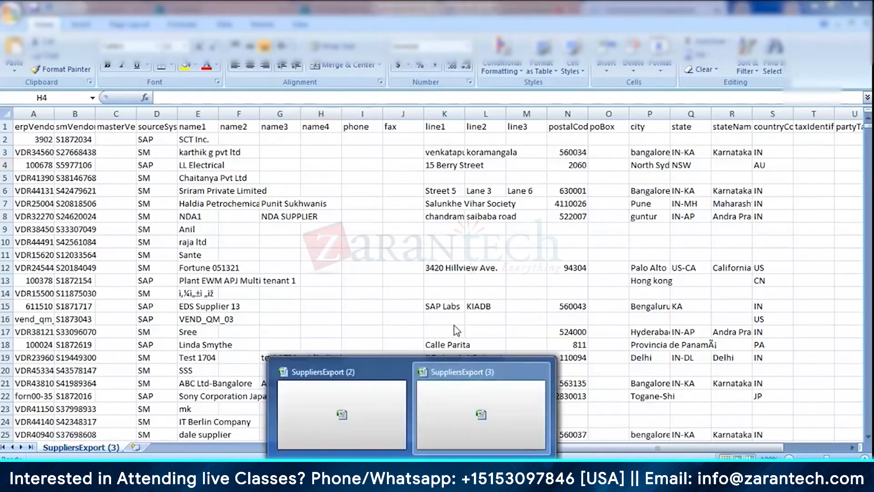
click(468, 403)
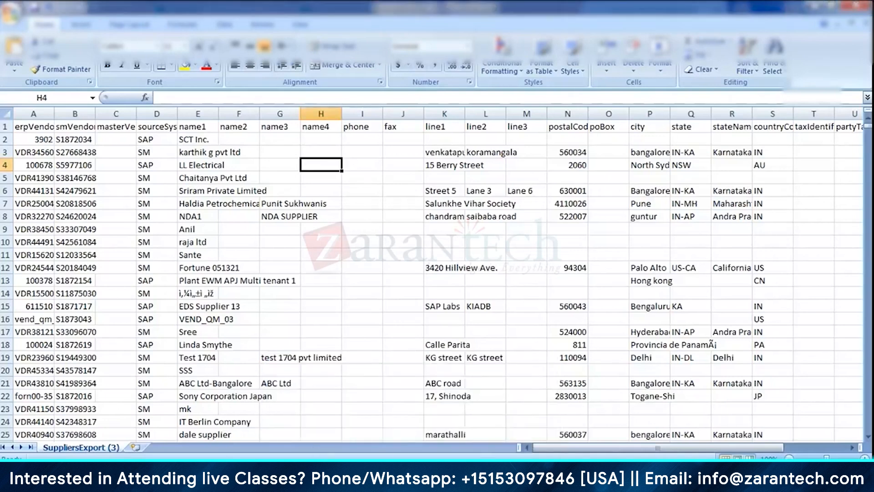
- Fit all column widths of the SuppliersExport (3) sheet to their contents
click(5, 110)
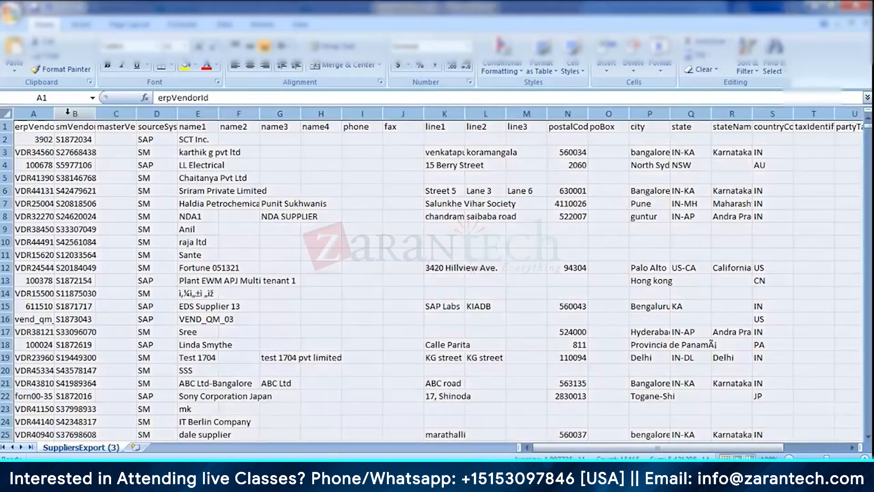
double_click(53, 114)
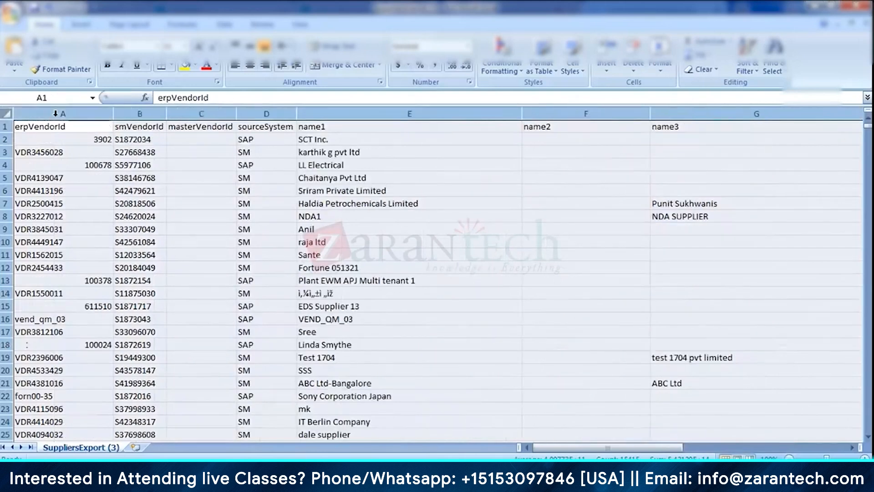
click(207, 186)
click(143, 128)
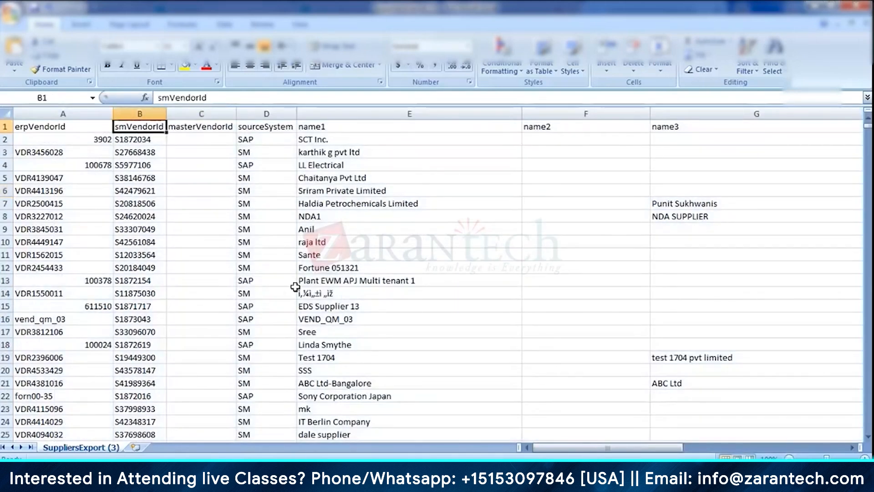
key(ctrl+f)
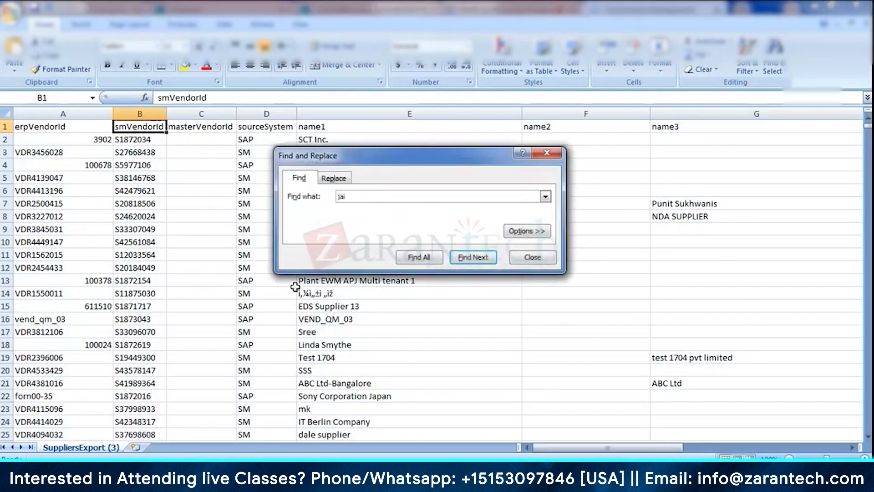
key(Return)
key(Return)
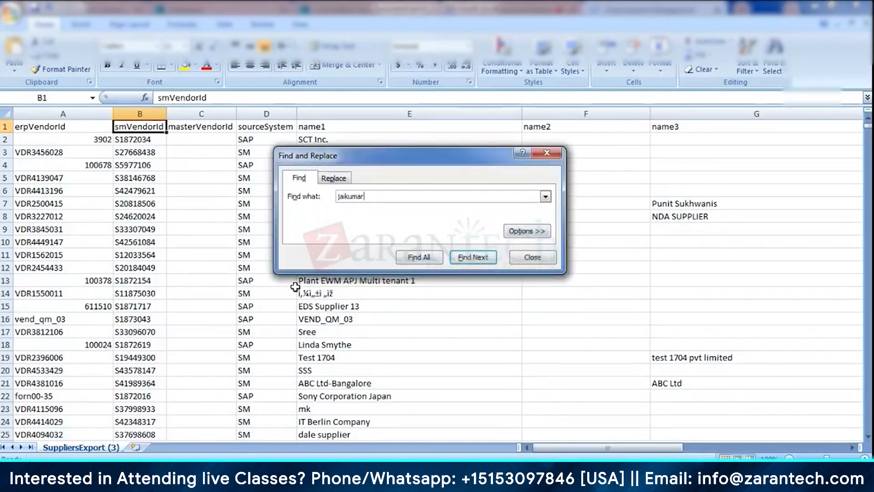
key(Return)
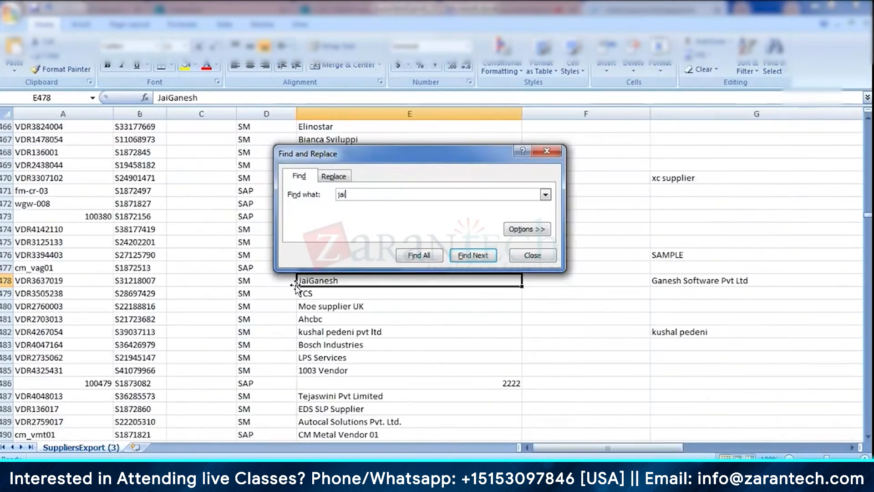
key(Return)
key(Return)
key(Return)
key(Return)
key(Return)
key(Return)
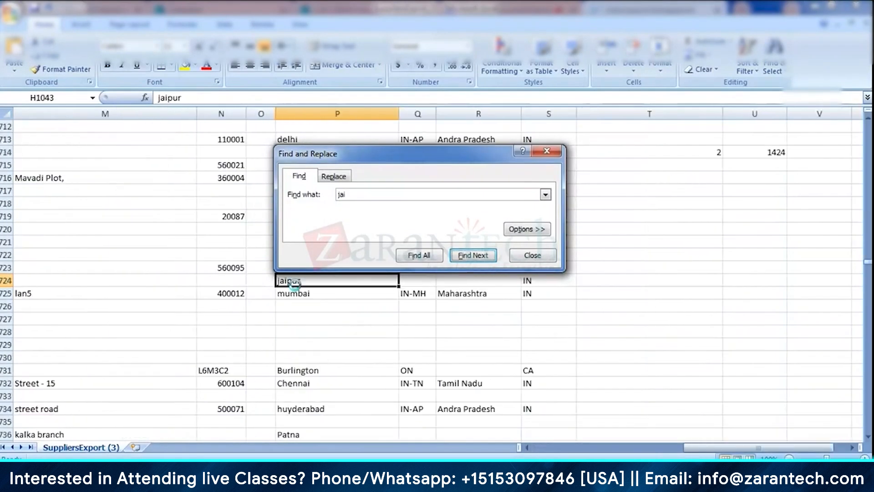
key(Return)
click(540, 257)
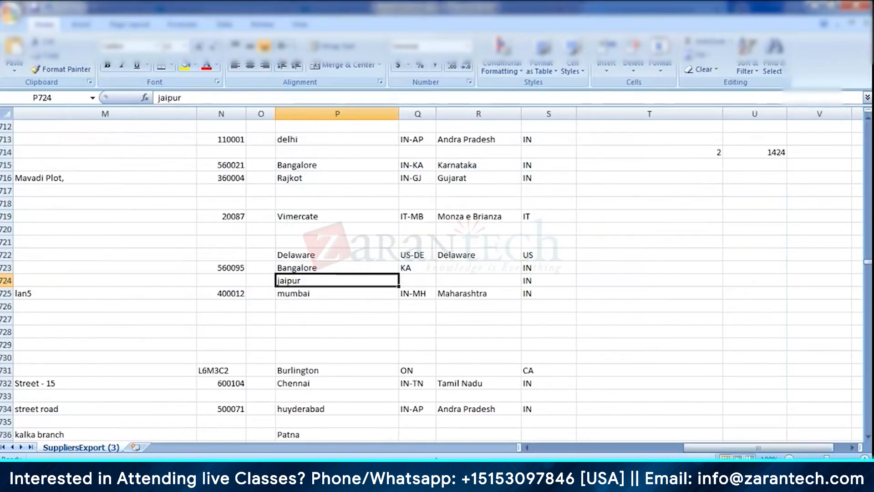
- Close the SuppliersExport (2) and SuppliersExport (3) files without saving their changes
click(412, 474)
click(370, 402)
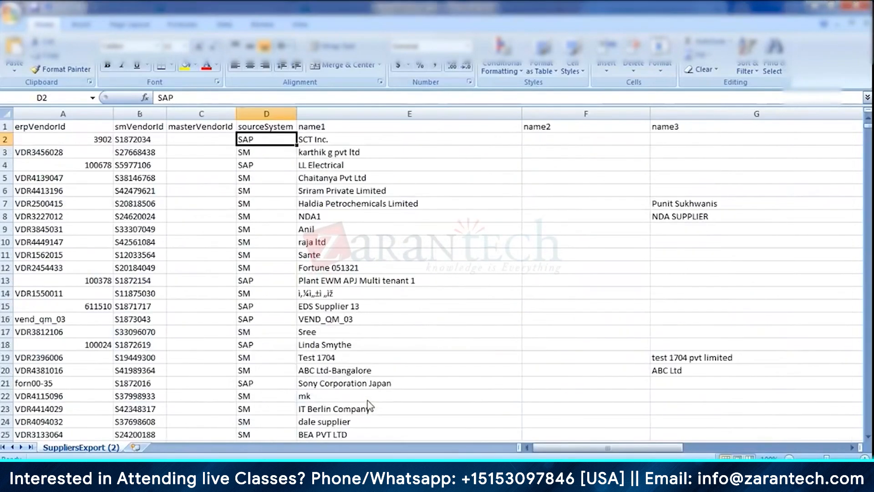
click(436, 225)
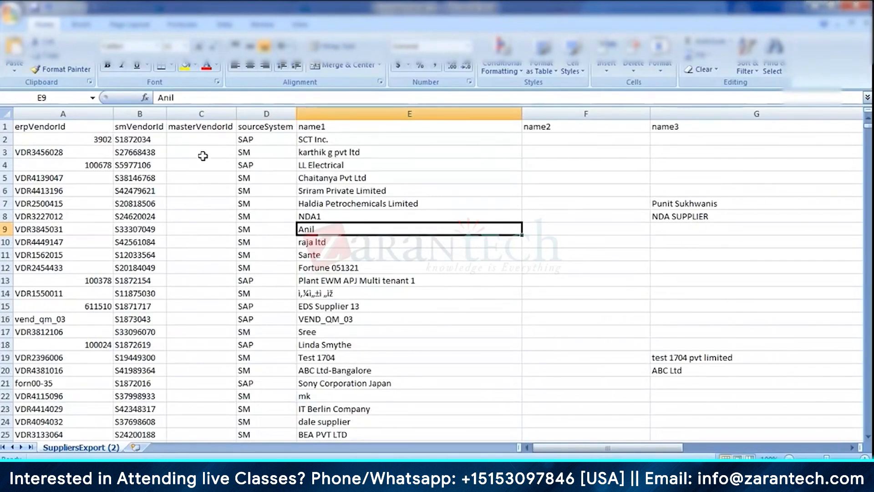
click(204, 138)
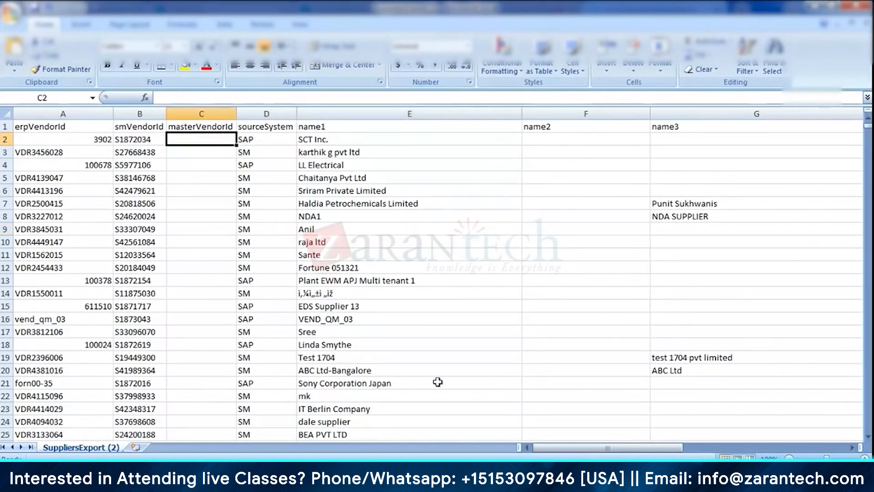
click(864, 24)
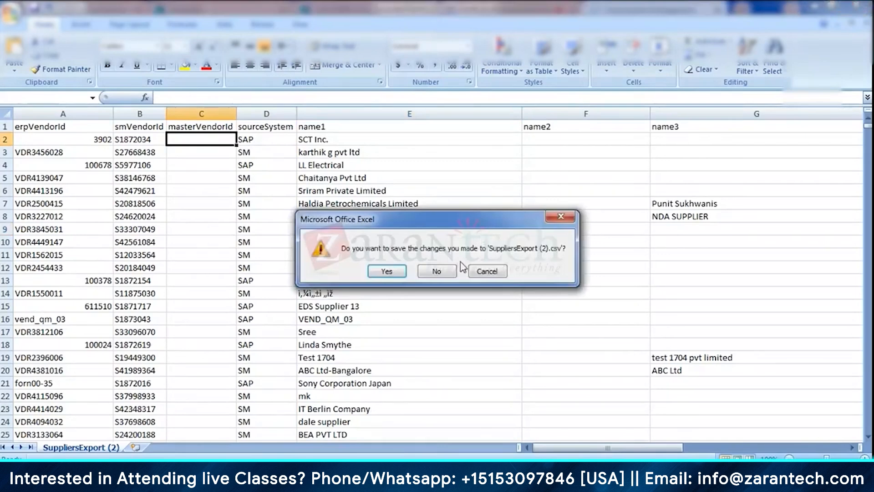
click(447, 271)
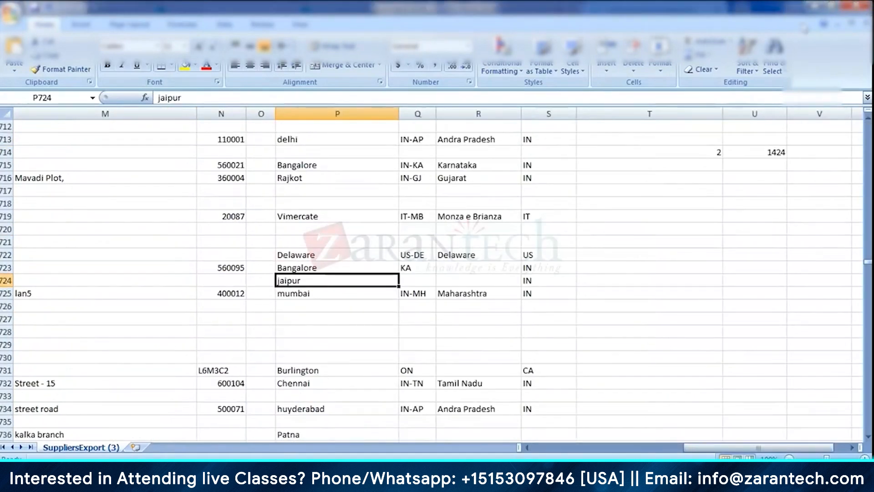
click(867, 5)
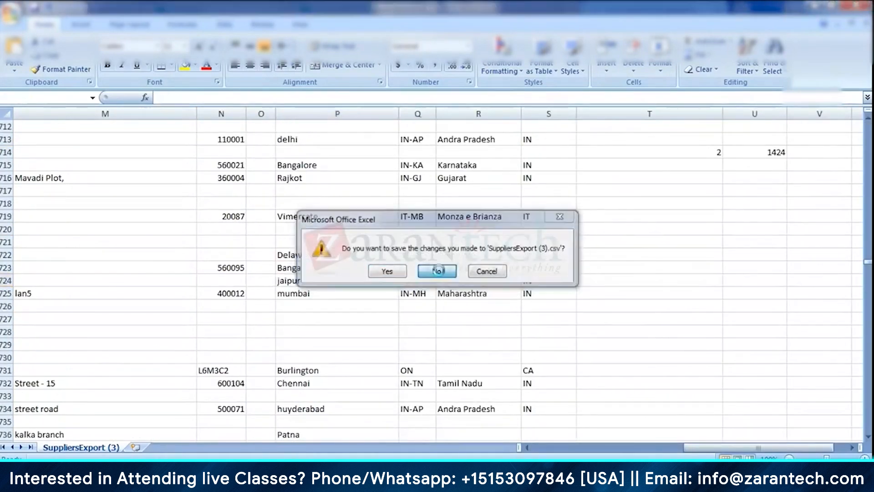
click(436, 271)
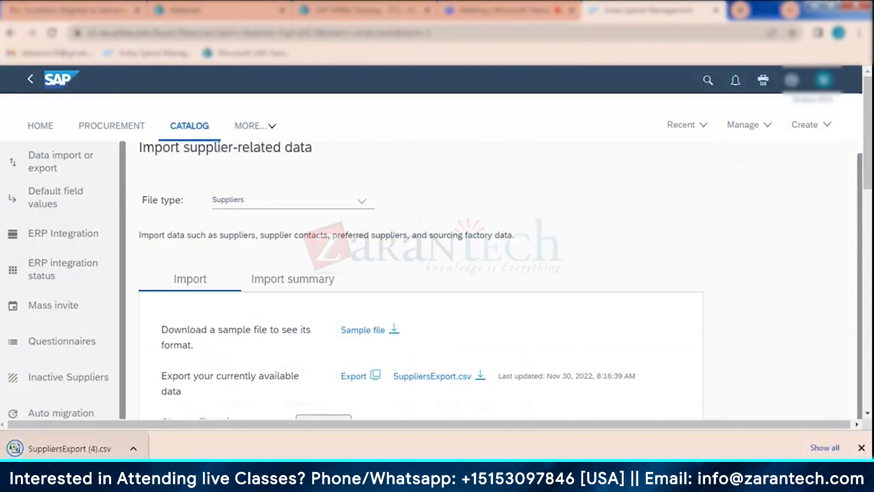
- Open the newly downloaded SuppliersExport (4).csv in a maximized Excel window and look over its supplier rows
click(73, 450)
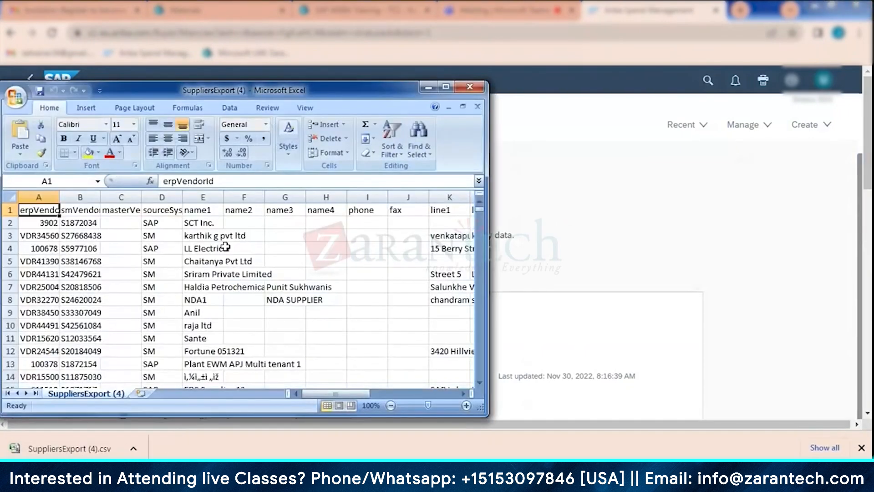
click(446, 86)
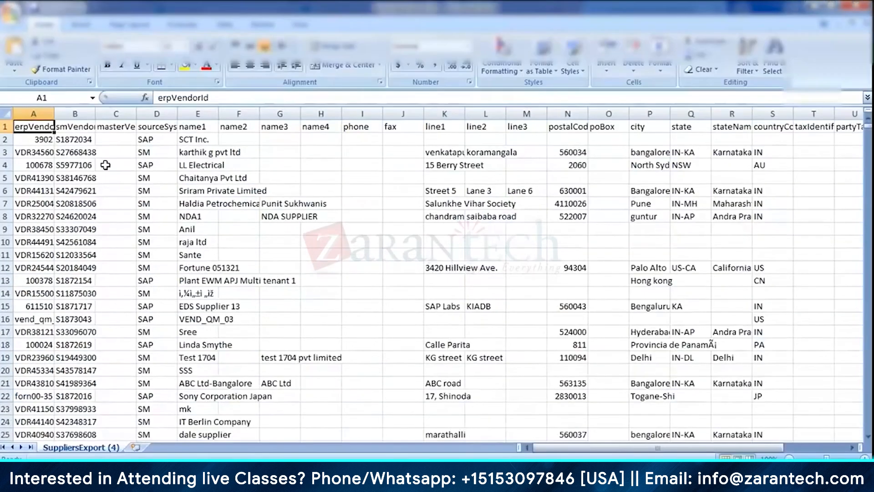
click(118, 152)
click(310, 219)
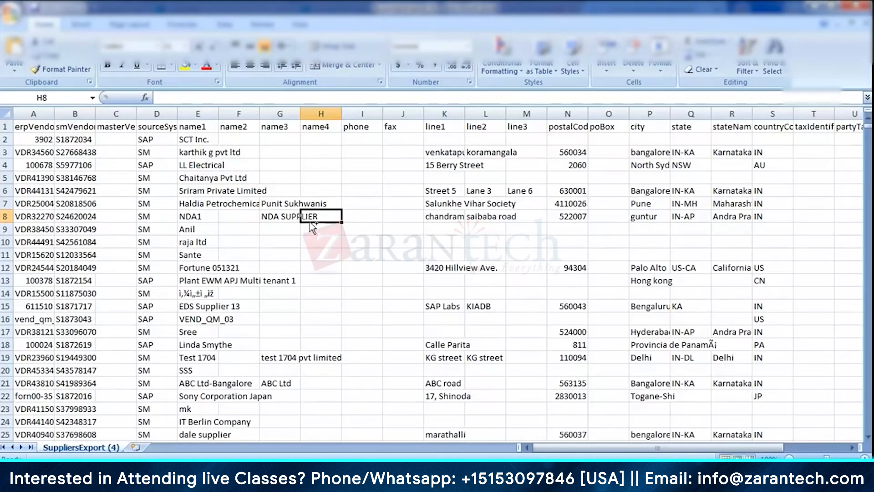
- Search the SuppliersExport (4) sheet for "jai" and go through the matching cells
key(ctrl+f)
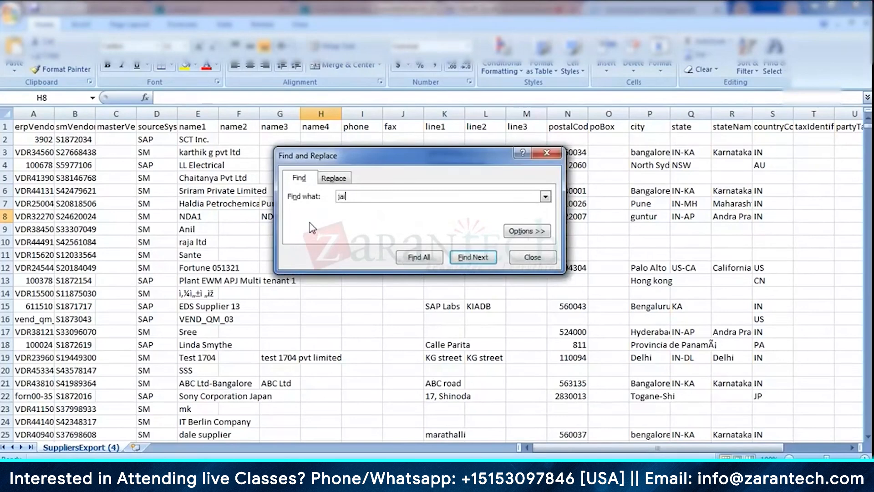
key(Return)
key(Return)
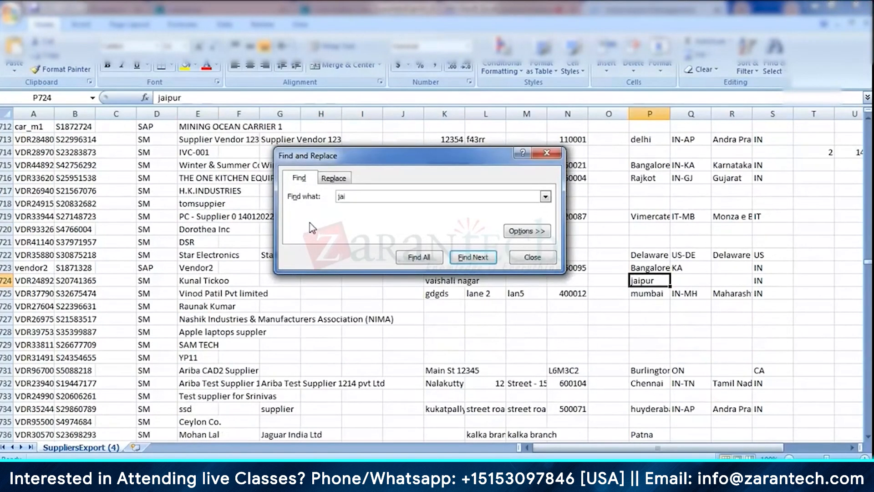
key(Return)
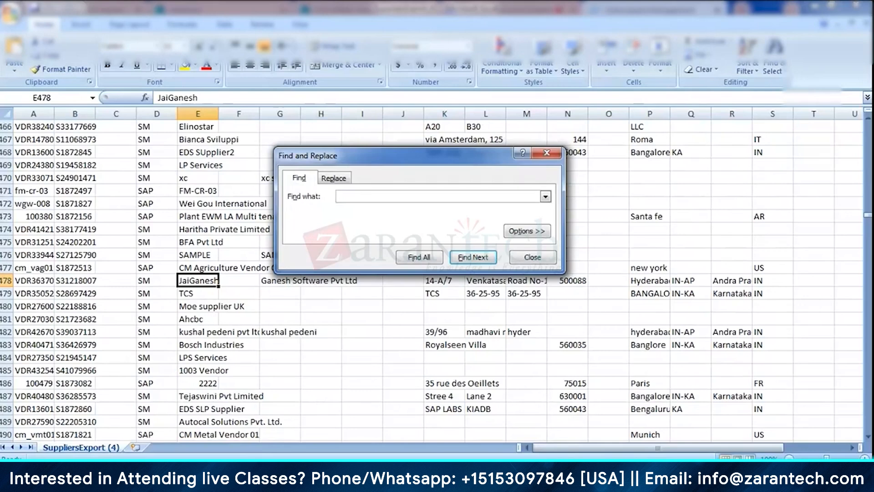
- Switch to SAP Ariba in the browser and open the Supplier Management dashboard to check the Jaikumar38 Private Limited supplier request
click(333, 476)
click(302, 434)
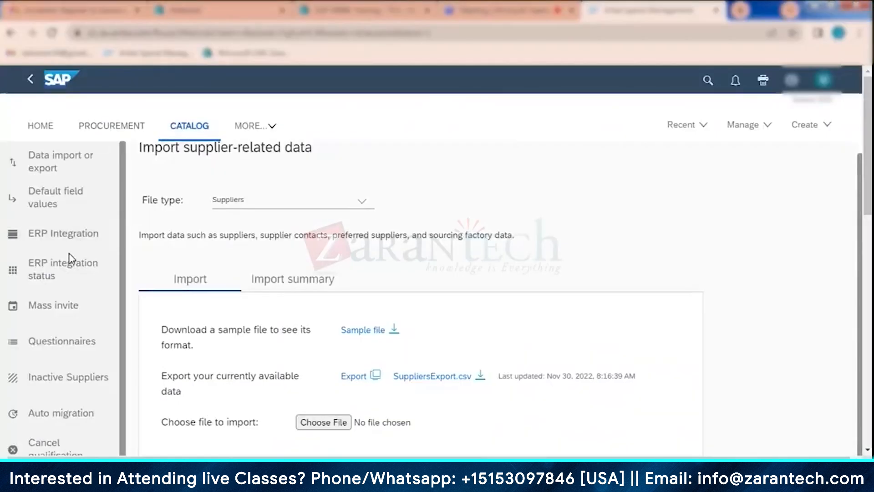
click(225, 129)
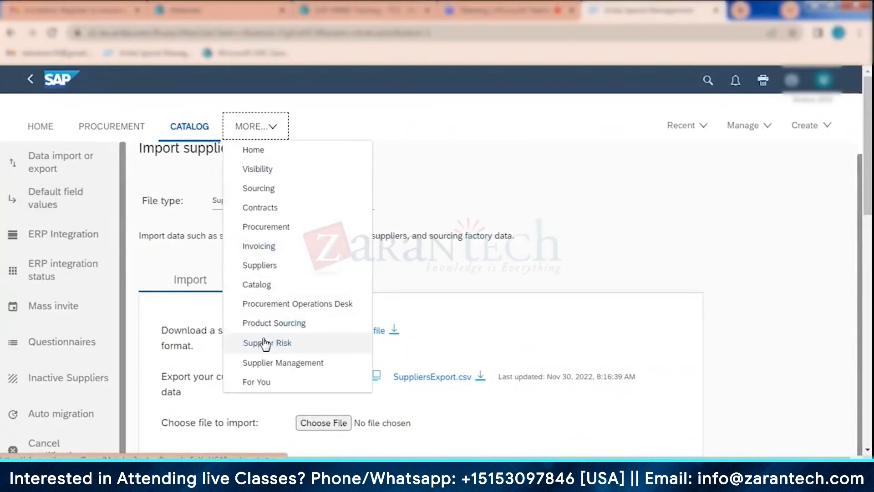
click(273, 362)
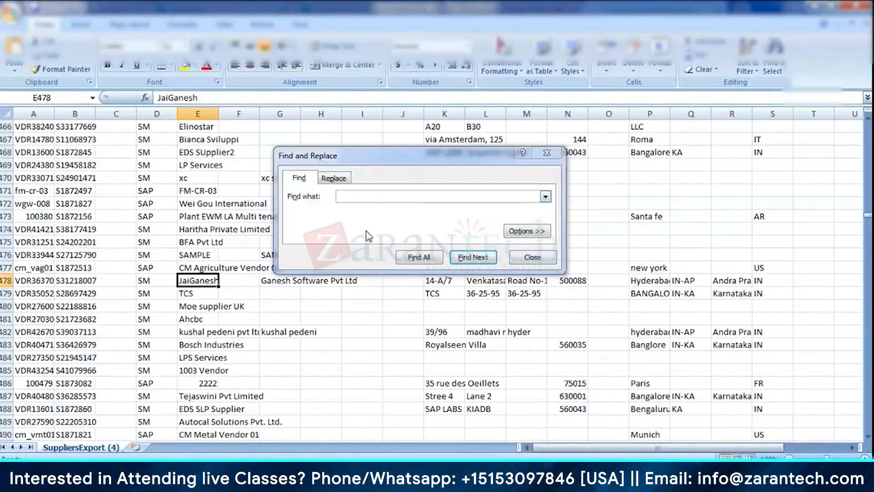
click(92, 255)
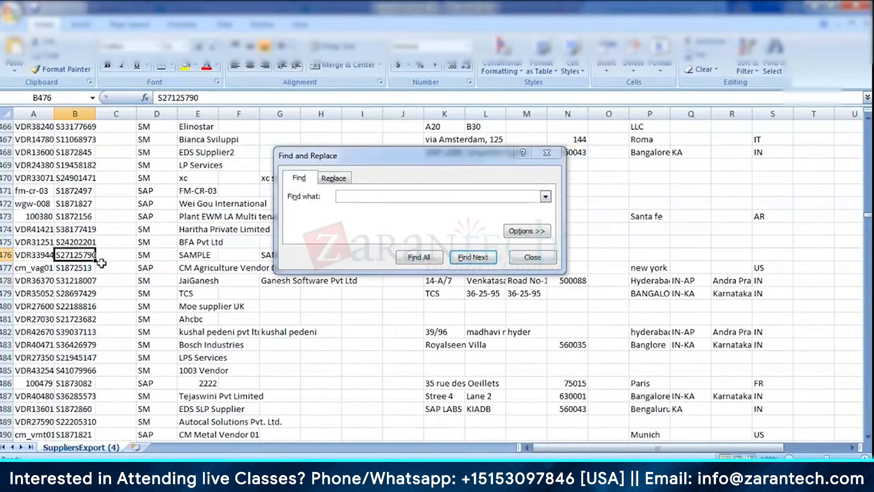
click(360, 197)
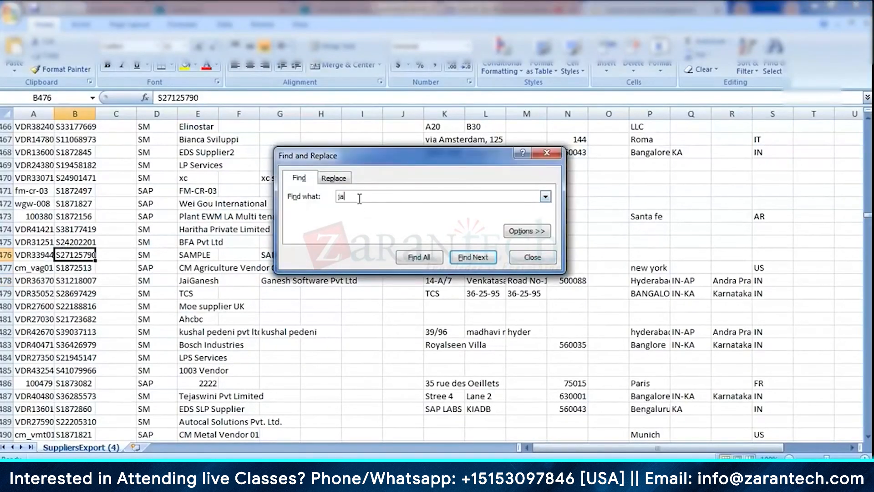
key(Return)
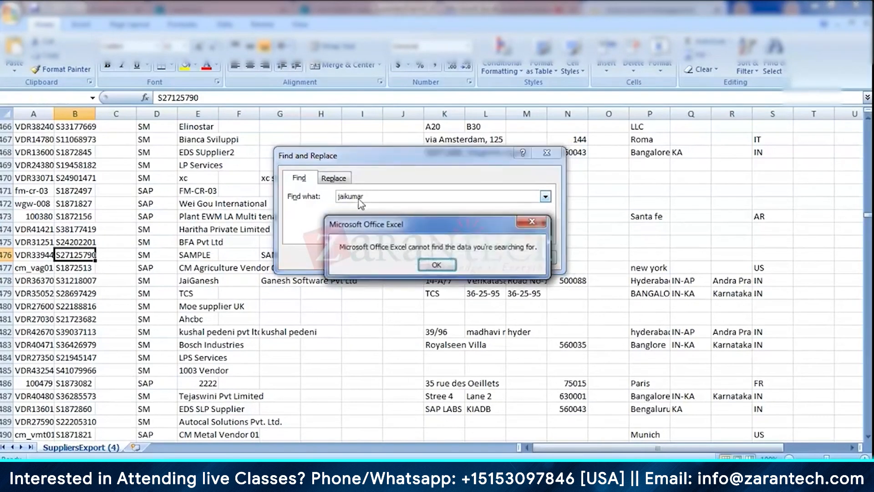
key(Return)
key(BackSpace)
key(BackSpace)
key(BackSpace)
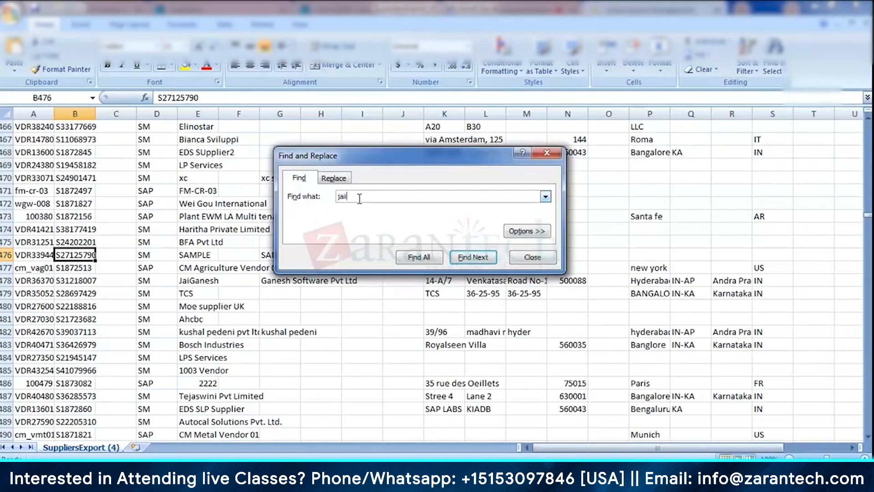
key(Return)
key(Return)
click(525, 258)
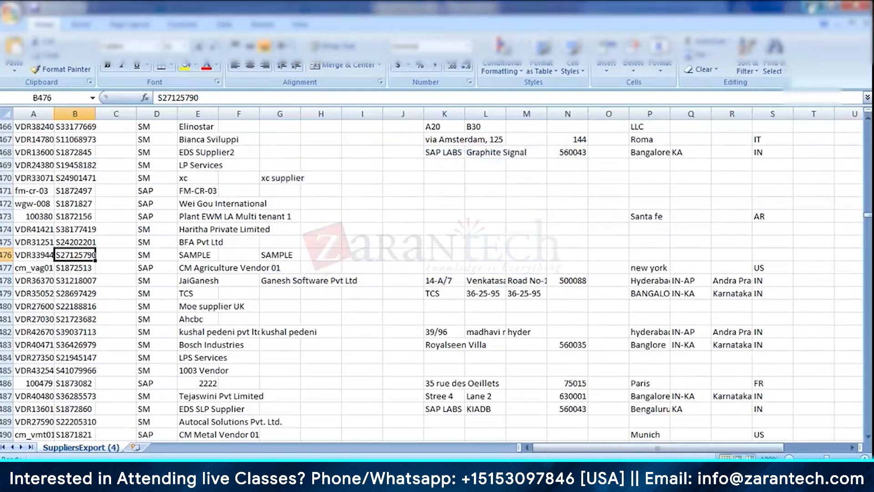
- Switch back to SAP Ariba and open Supplier Manager's Suppliers page in Core Administration
click(813, 7)
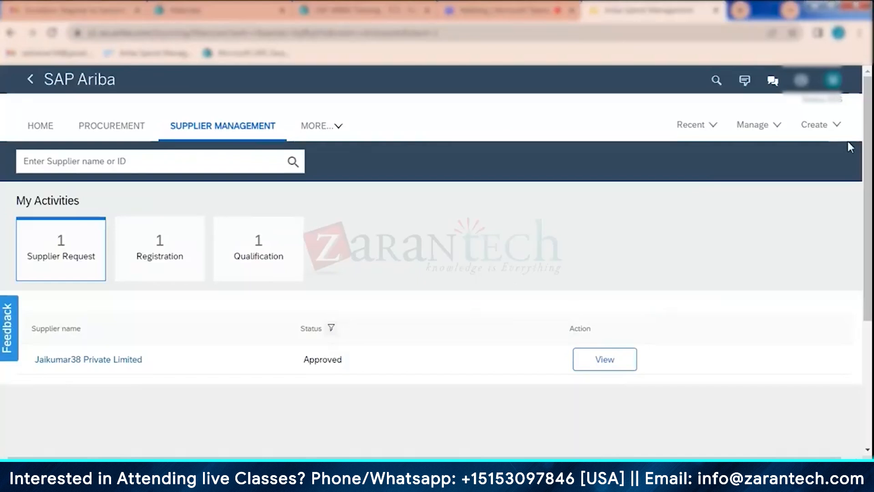
click(760, 124)
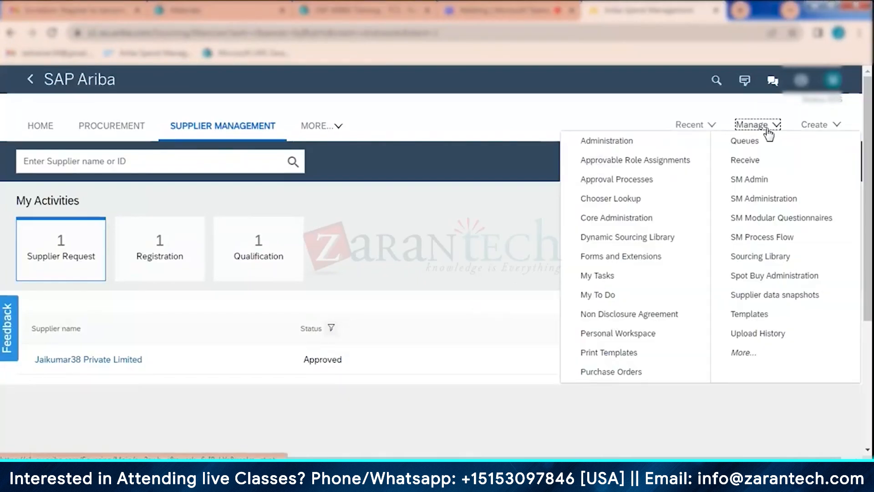
click(634, 221)
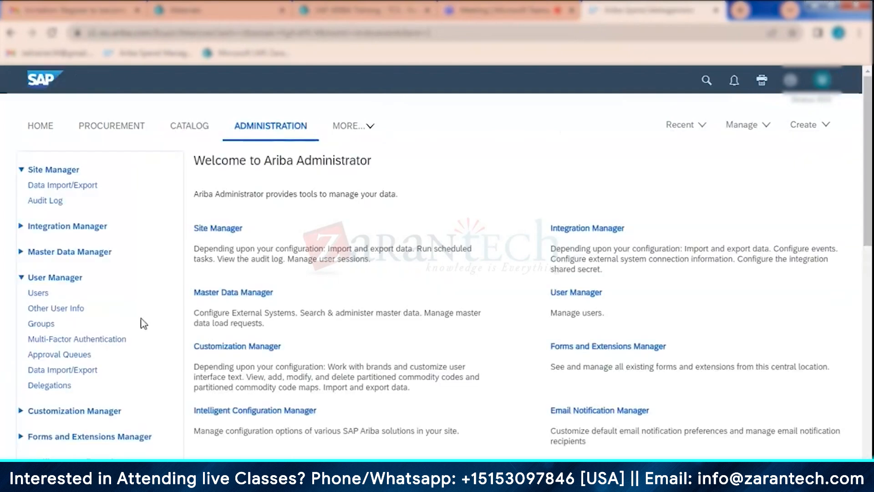
scroll(91, 296, down, 5)
click(54, 275)
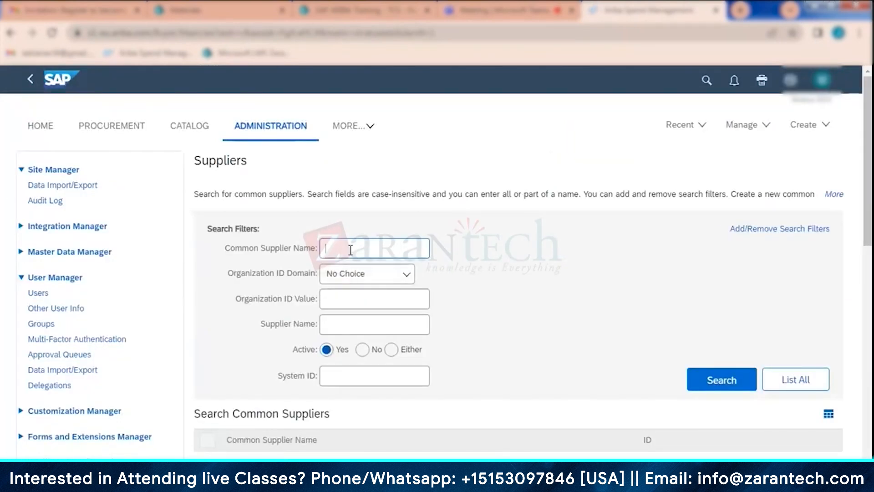
key(Return)
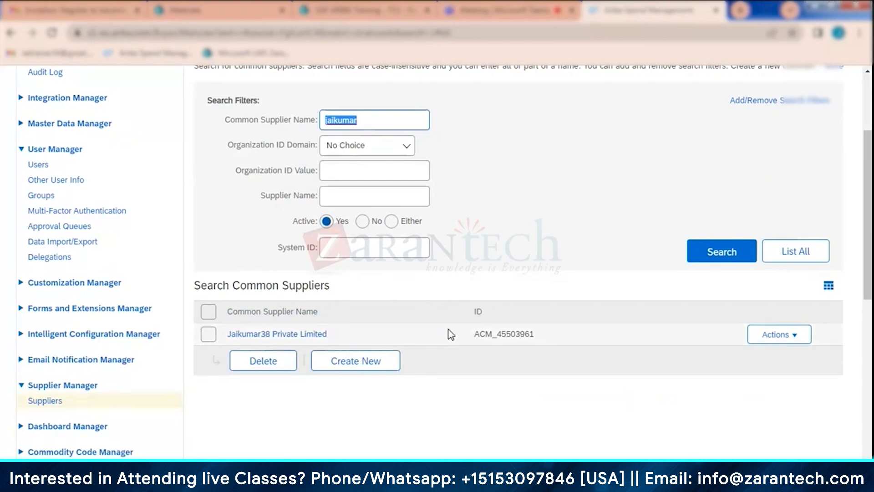
scroll(450, 333, up, 3)
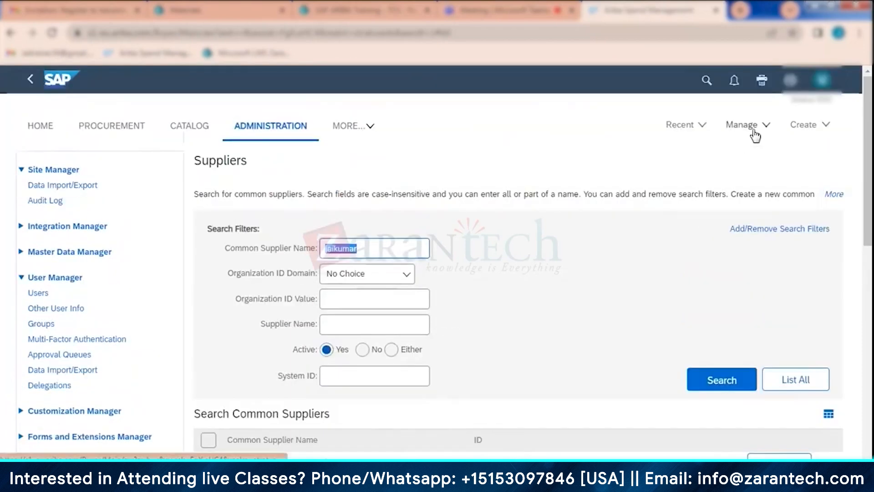
- Open Site Manager's Data Import/Export page and filter its tasks by the name "supplier"
click(84, 185)
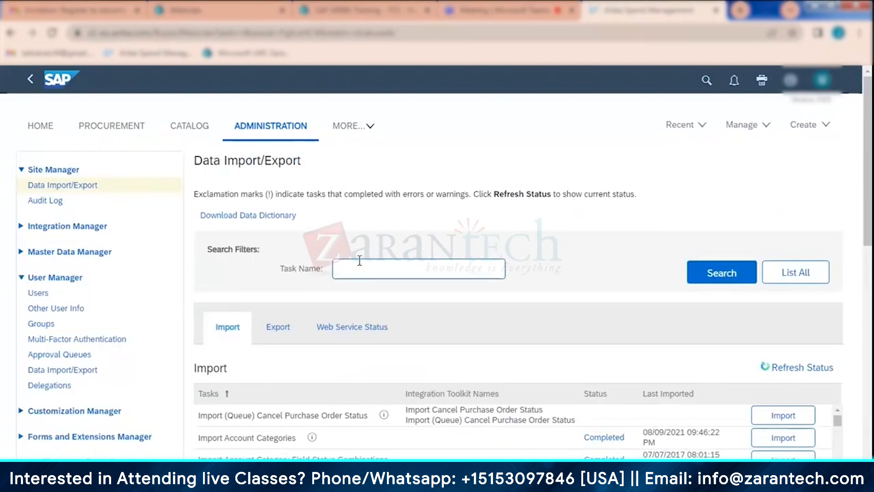
click(360, 260)
text(supplier)
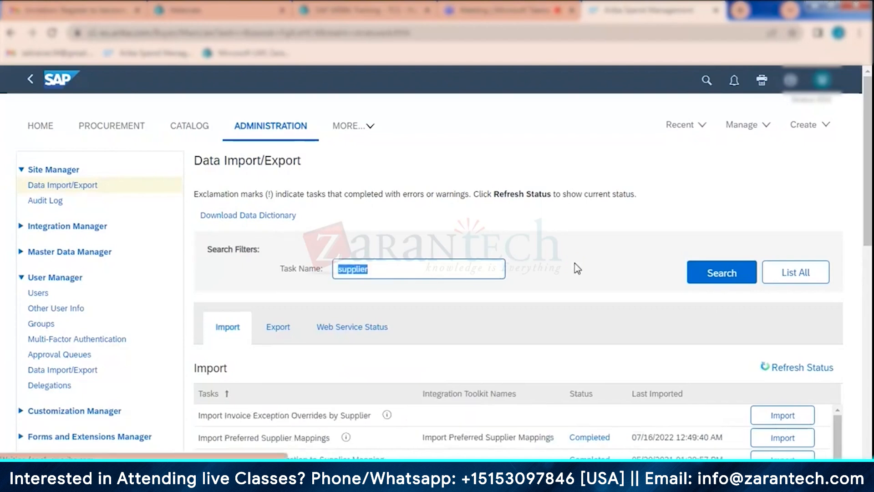
- Run the Export Suppliers task from the filtered export tasks
click(288, 328)
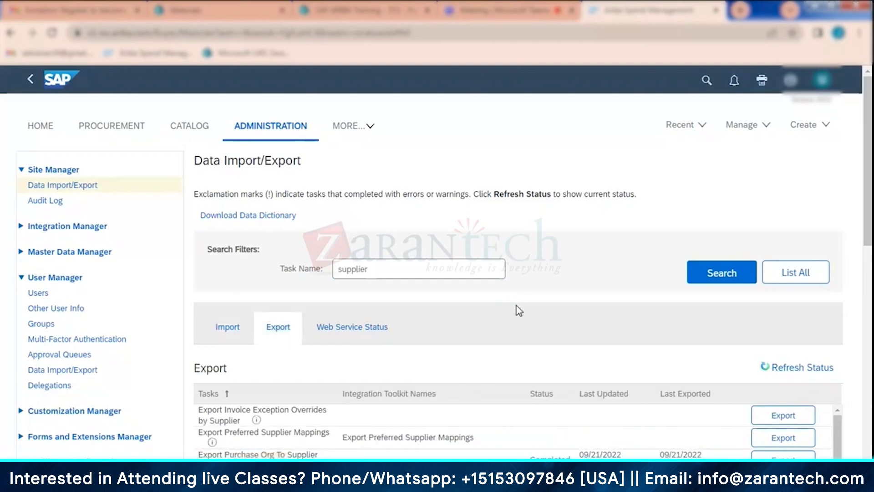
scroll(519, 311, down, 3)
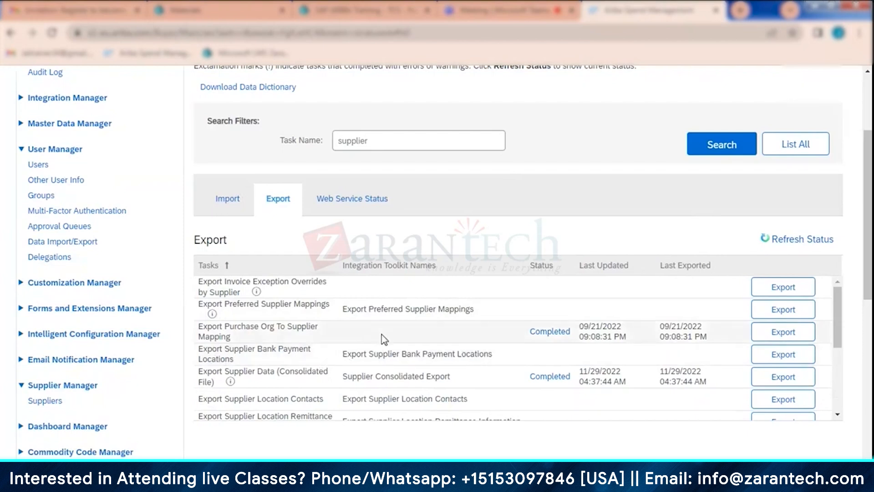
scroll(384, 339, down, 5)
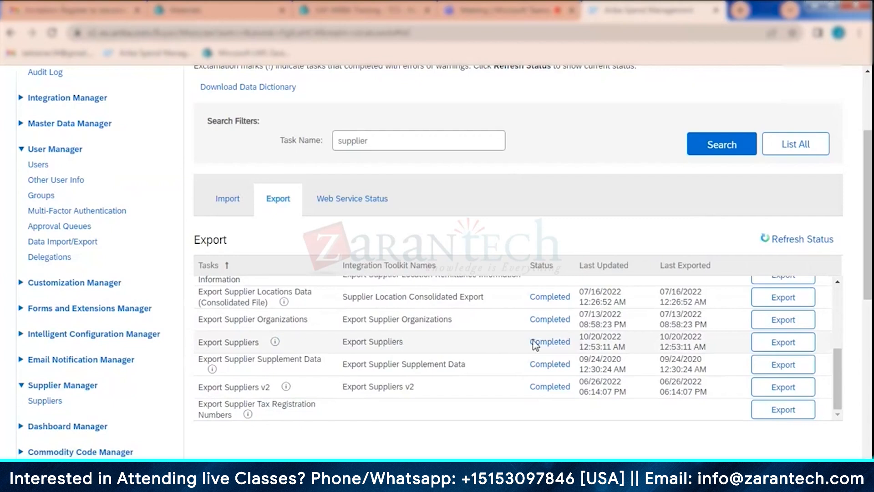
click(796, 343)
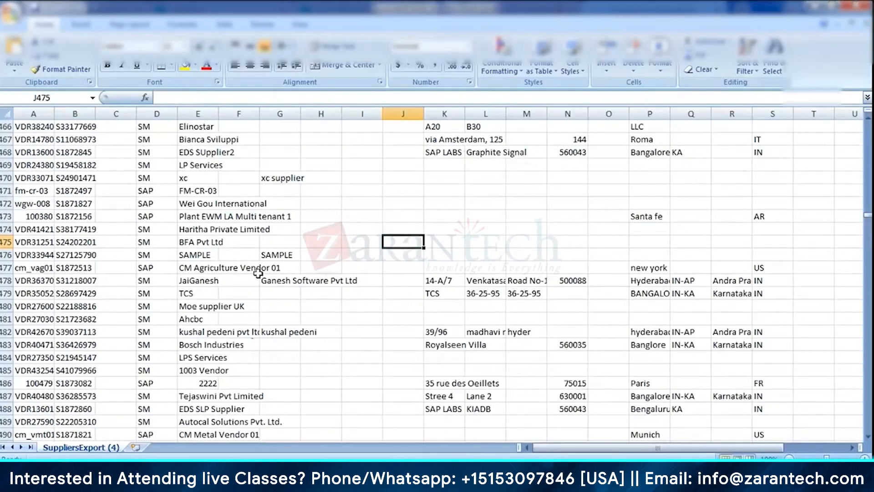
- Return to the first rows of the SuppliersExport (4) sheet in Excel and fit all column widths to their contents
scroll(226, 264, up, 9)
scroll(232, 262, up, 12)
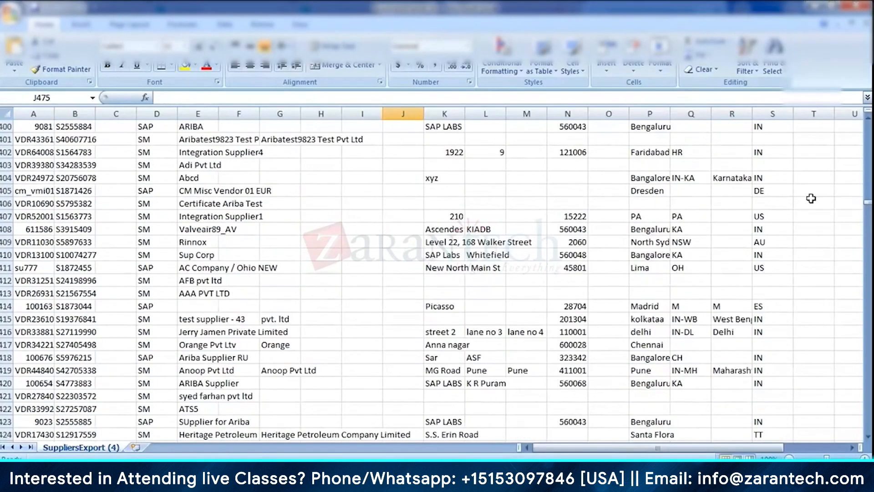
drag(868, 205, 868, 125)
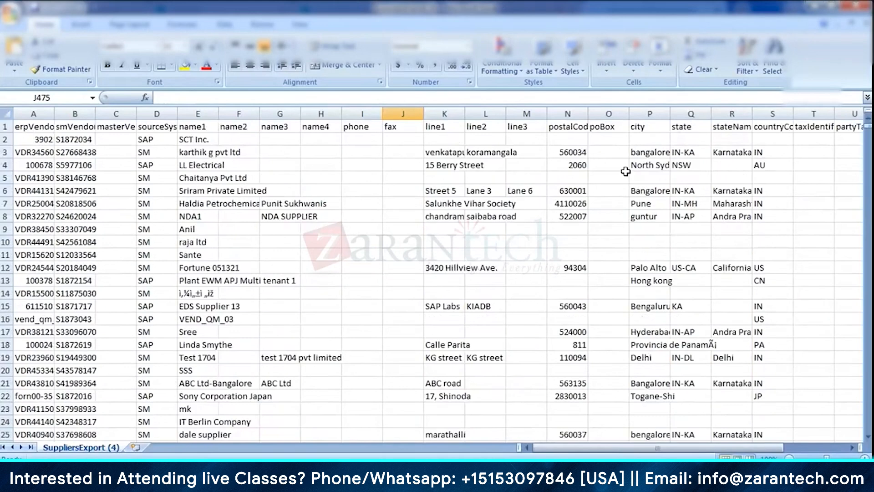
click(3, 113)
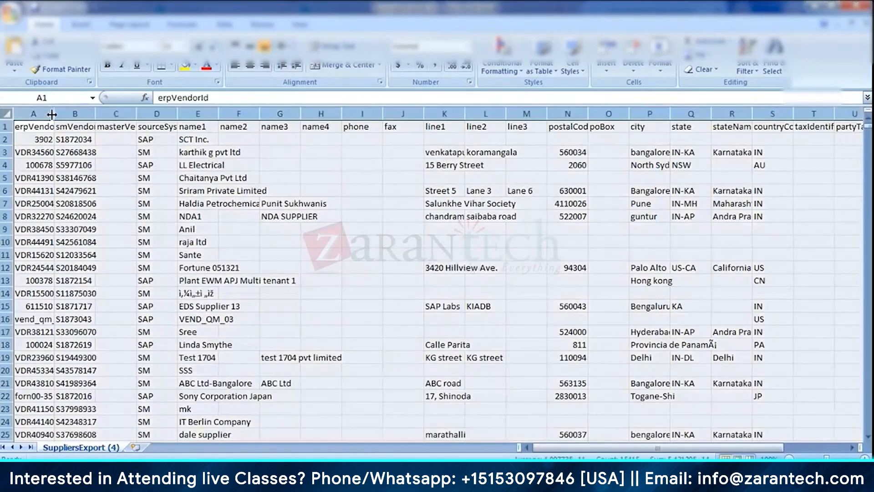
double_click(54, 113)
click(283, 151)
- Search the name1 column of the SuppliersExport (4) sheet for "38" and look over the nearby supplier rows
click(370, 111)
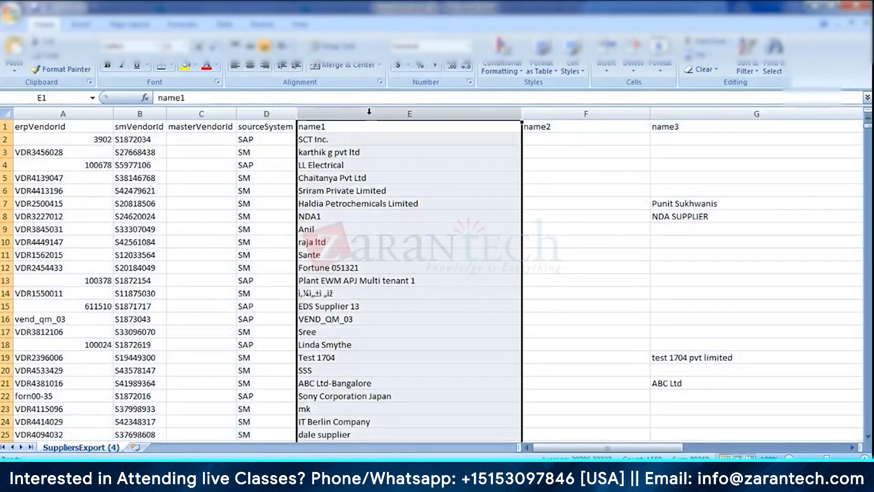
key(ctrl+f)
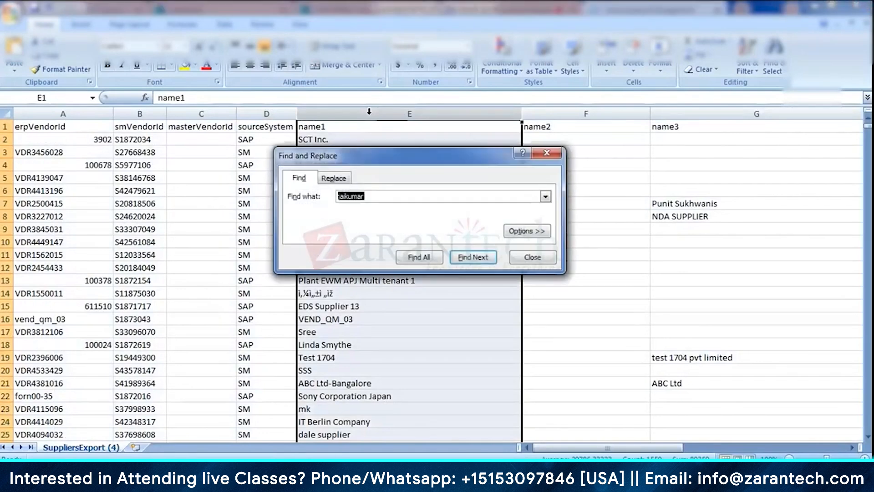
text(38)
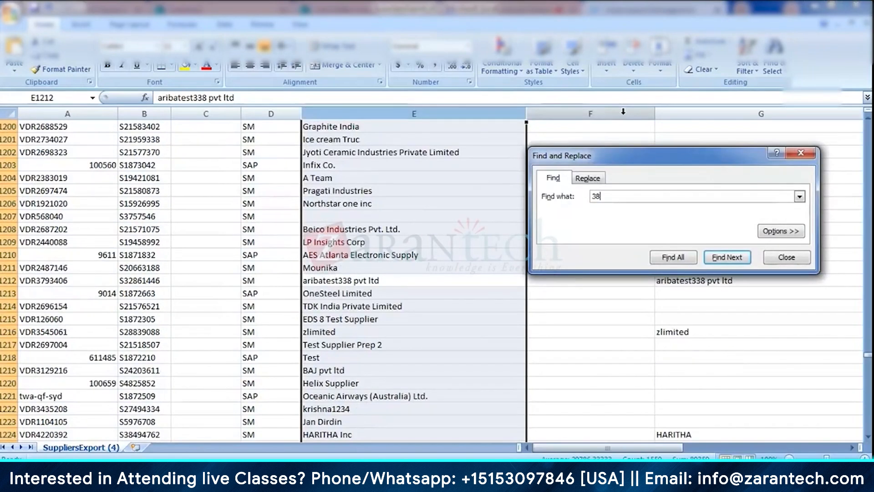
click(792, 256)
click(640, 184)
scroll(639, 184, up, 6)
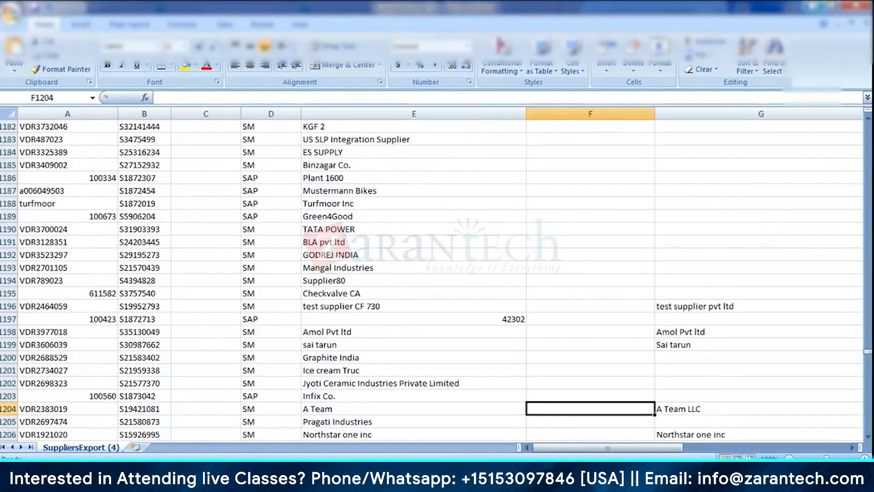
- Switch back to the browser and try to open the downloaded SupplierExport.zip
click(813, 8)
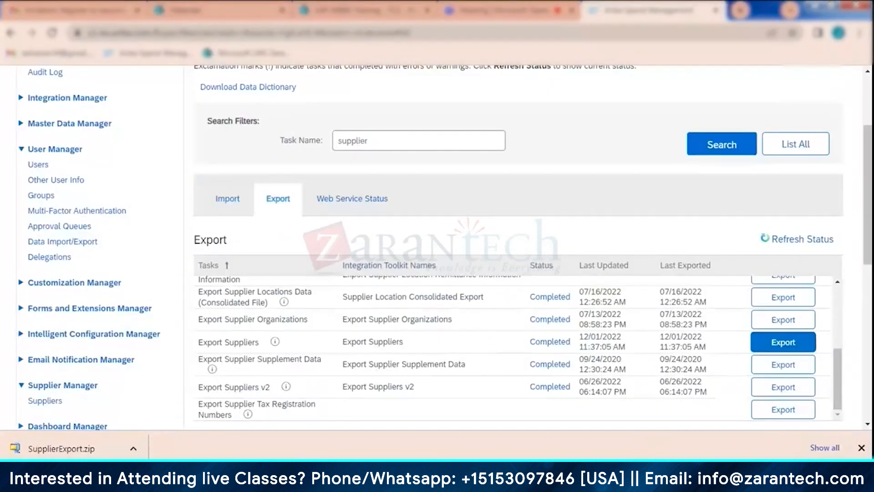
click(75, 454)
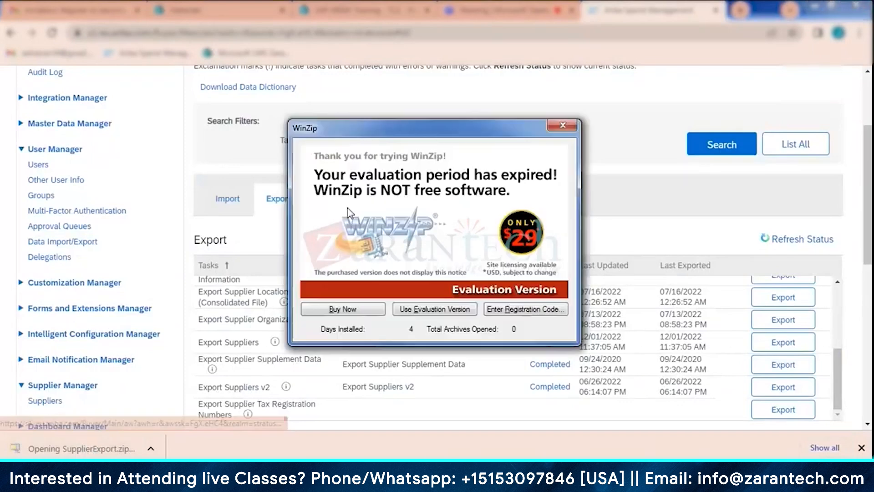
click(563, 125)
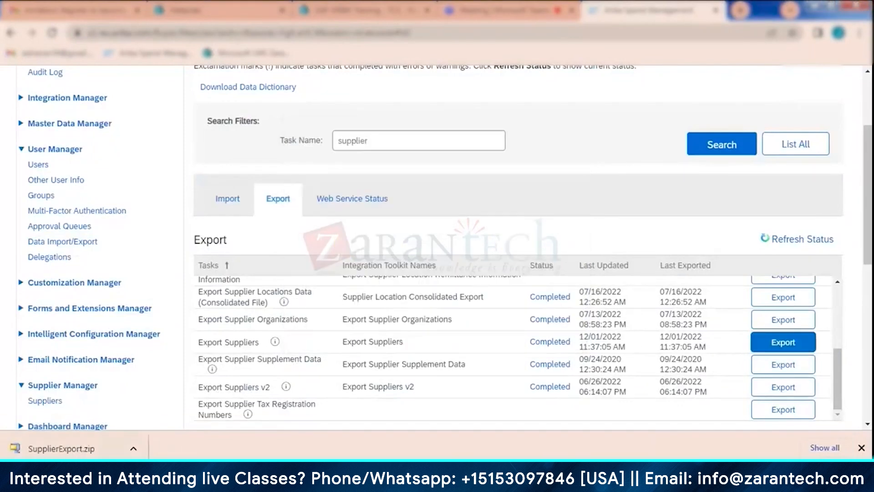
- Show the downloaded SupplierExport.zip in its Downloads folder and try to open it with WinZip
click(133, 448)
click(173, 407)
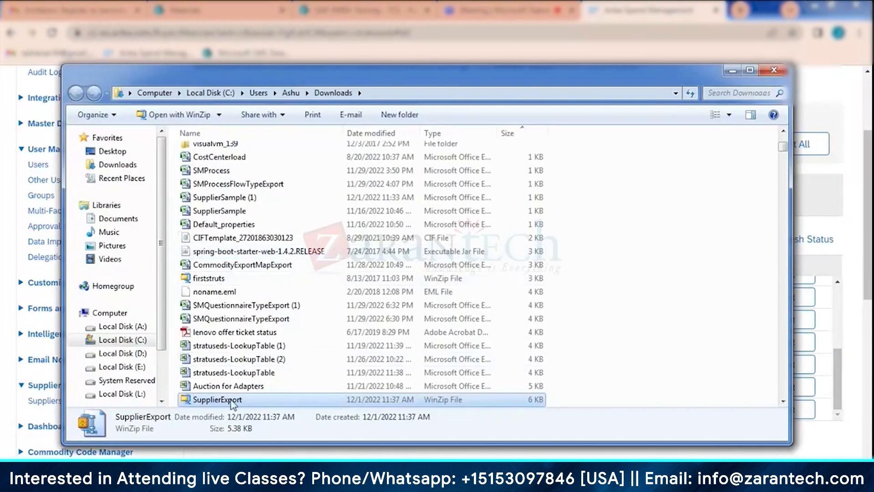
double_click(231, 400)
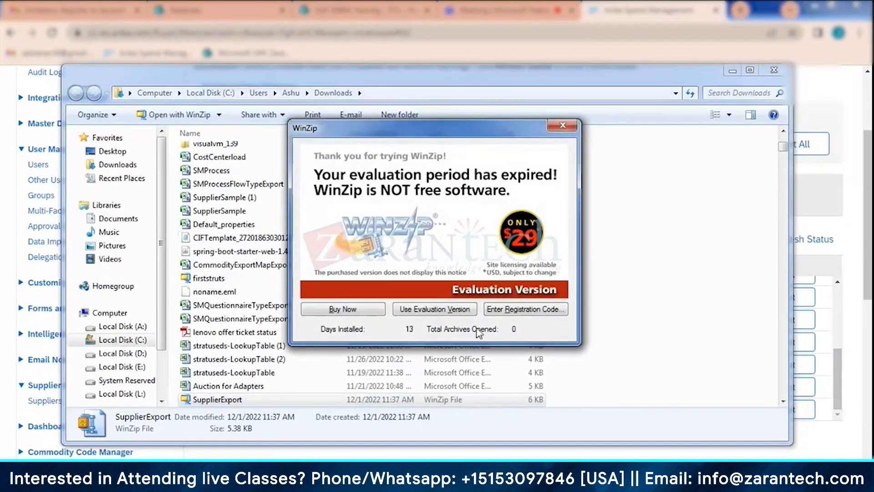
click(563, 127)
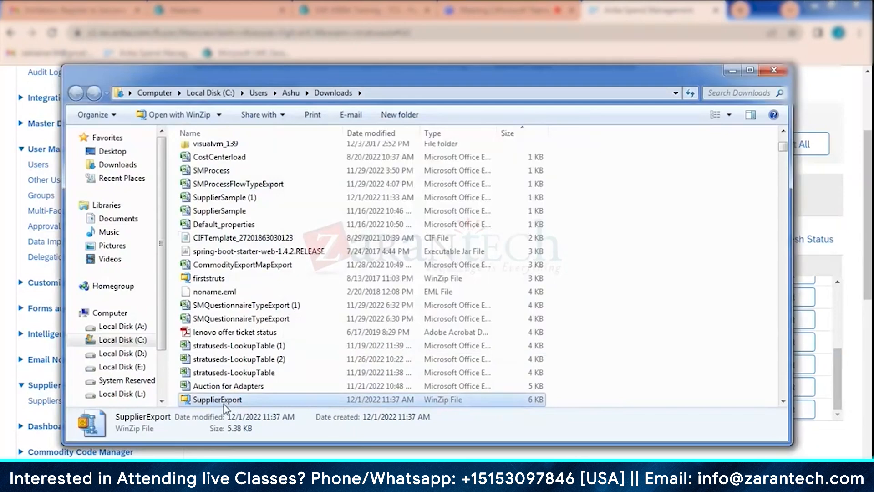
- Open the SupplierExport archive with WinRAR and open Supplier.csv from it
right_click(226, 401)
mouse_move(347, 160)
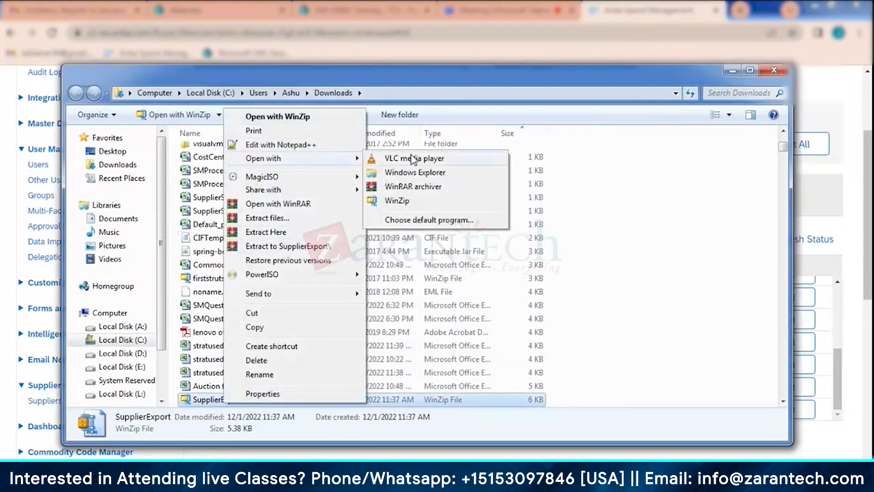
click(415, 191)
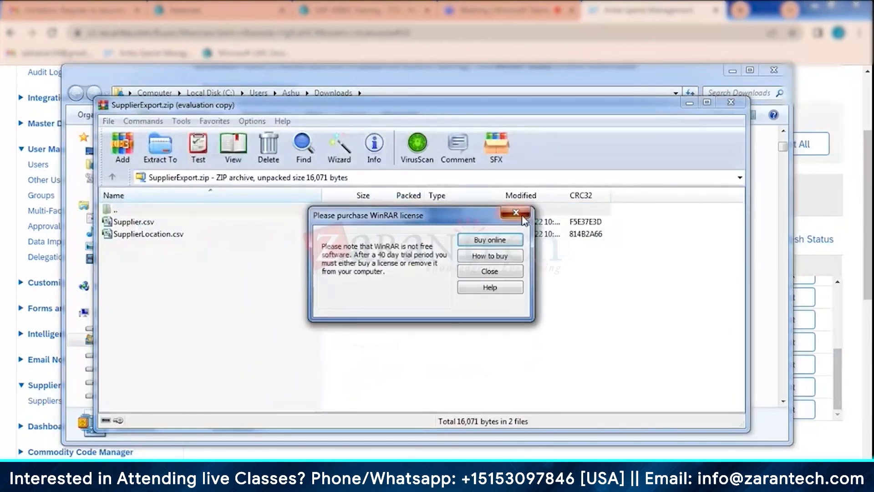
click(515, 213)
double_click(130, 225)
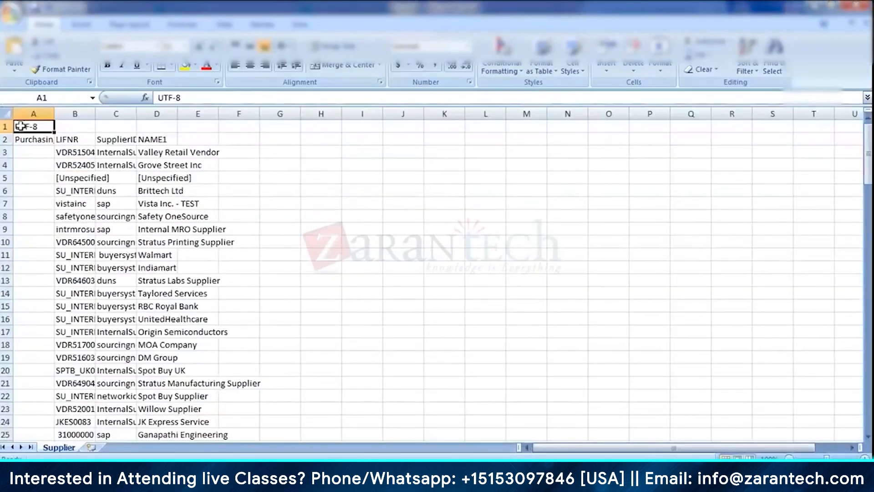
- Fit all column widths of the Supplier sheet to their contents
click(5, 113)
drag(95, 113, 93, 113)
double_click(93, 113)
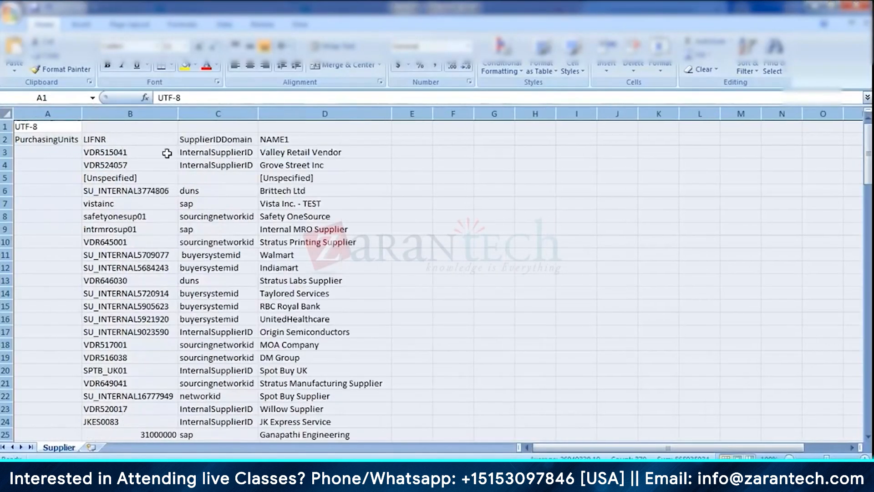
click(236, 173)
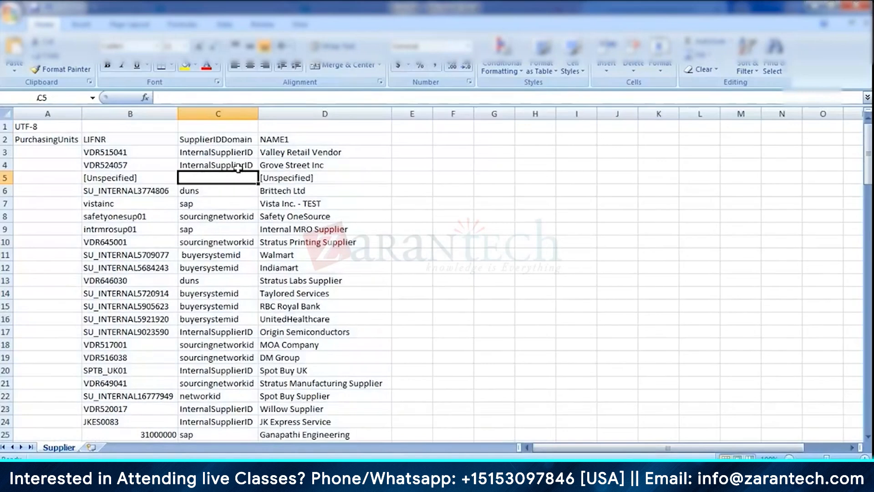
- Search the Supplier sheet for "jai"
key(ctrl+f)
text(j)
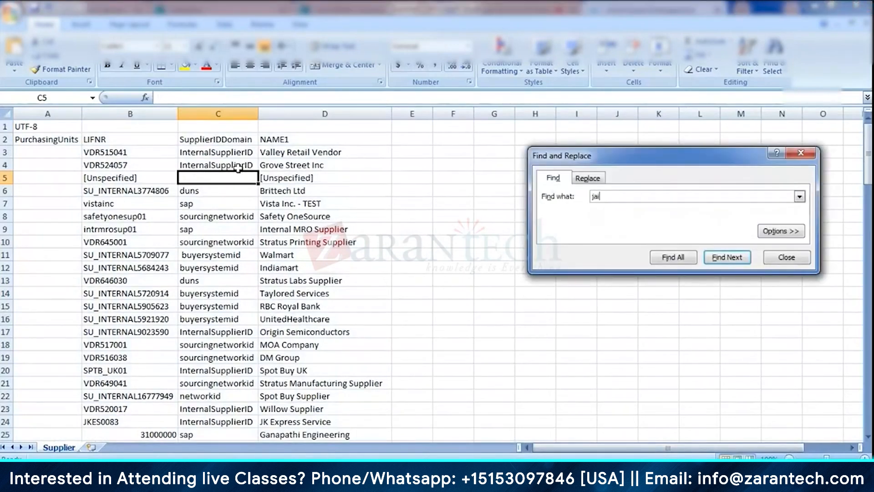
text(ai)
key(Return)
key(Return)
click(778, 256)
click(373, 203)
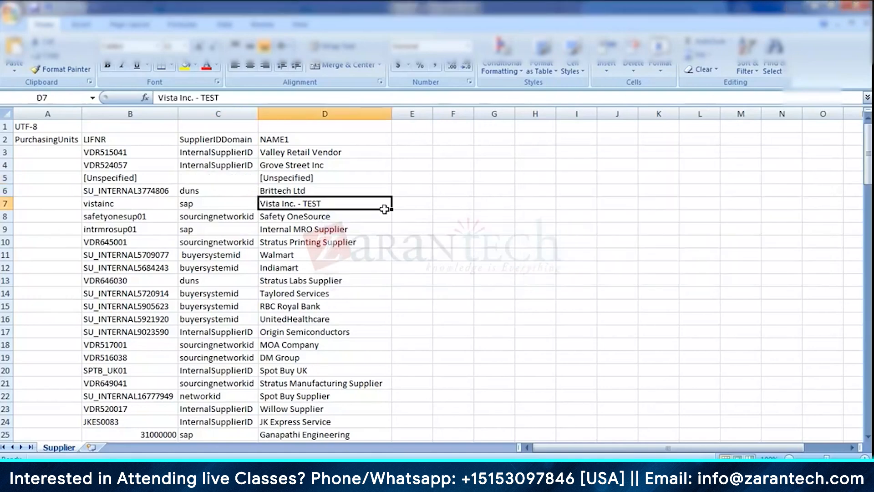
- Add filters to the header row (row 2) of the Supplier sheet
click(356, 110)
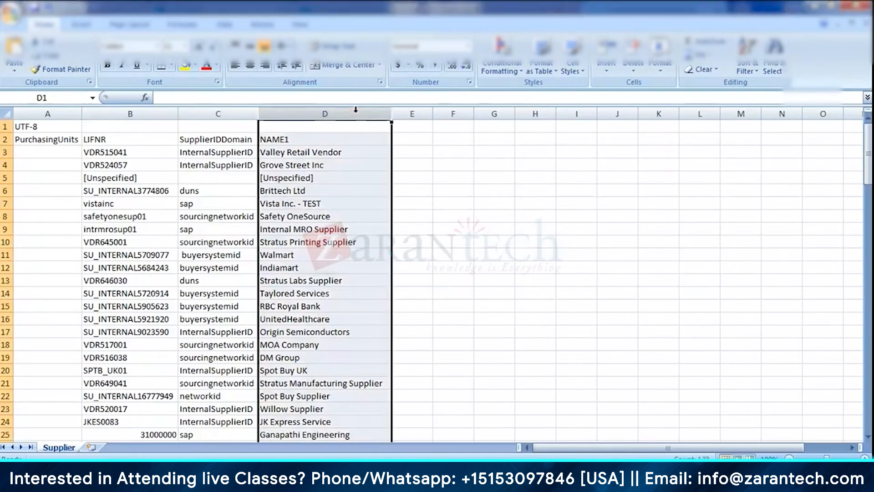
click(6, 138)
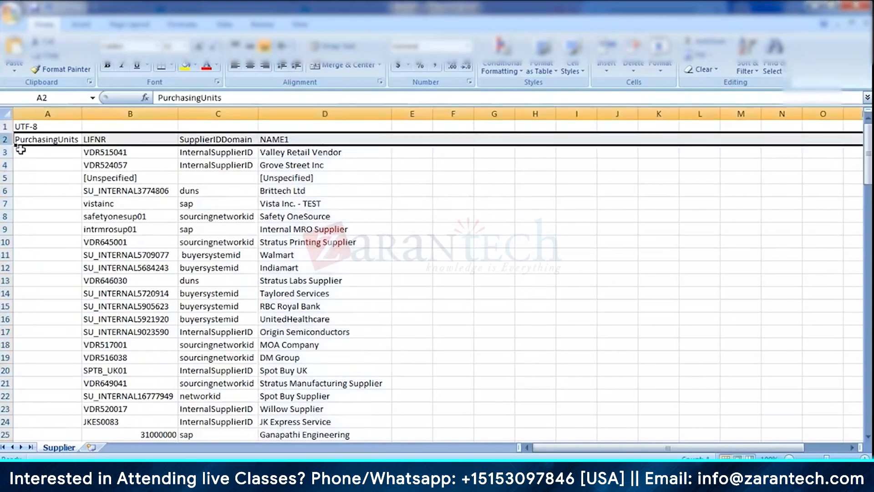
key(ctrl+shift+l)
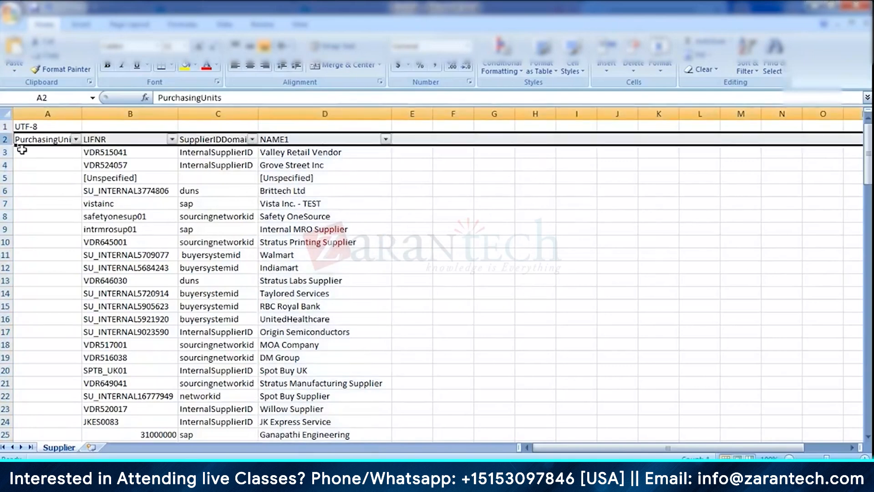
- Try to filter the NAME1 column with an Equals text filter and look for matching rows
click(385, 138)
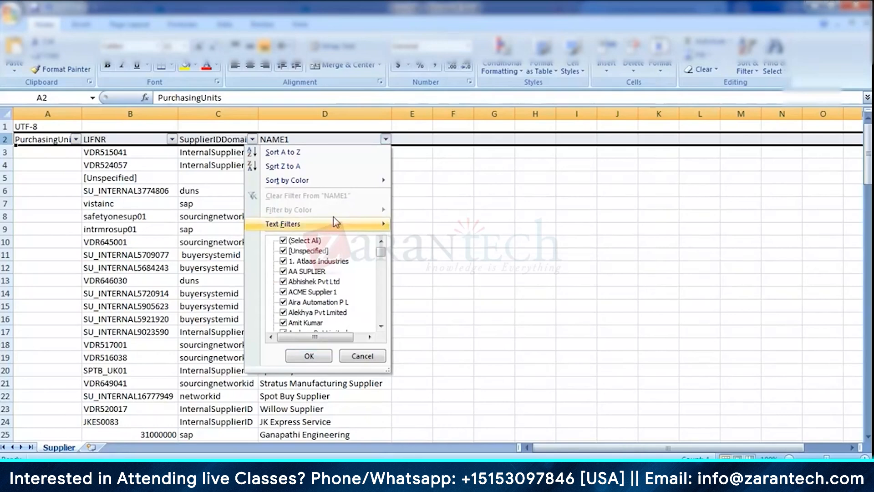
mouse_move(332, 227)
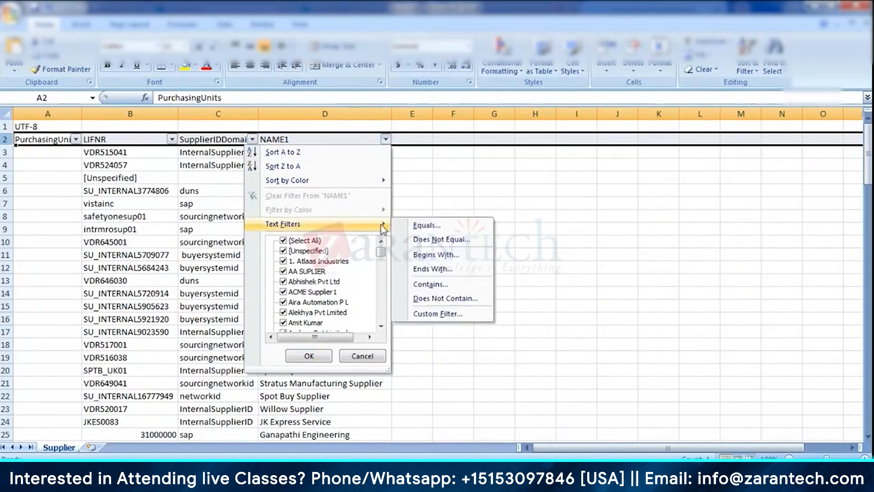
click(435, 224)
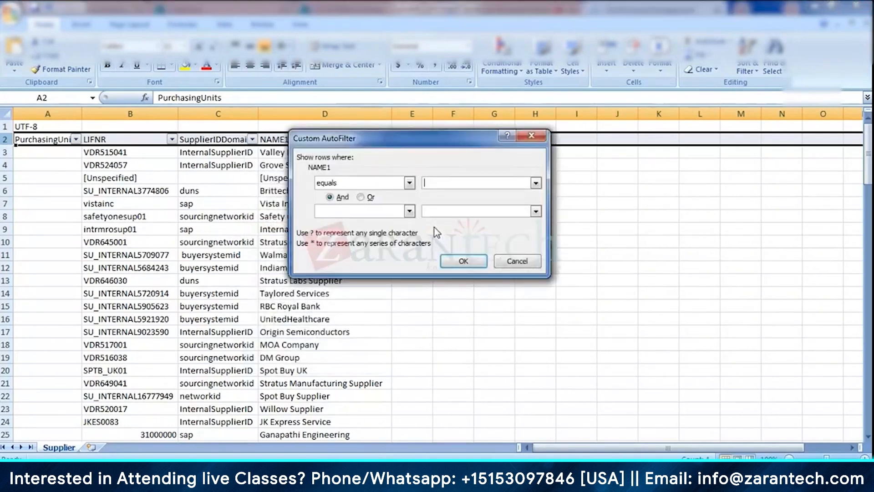
key(Return)
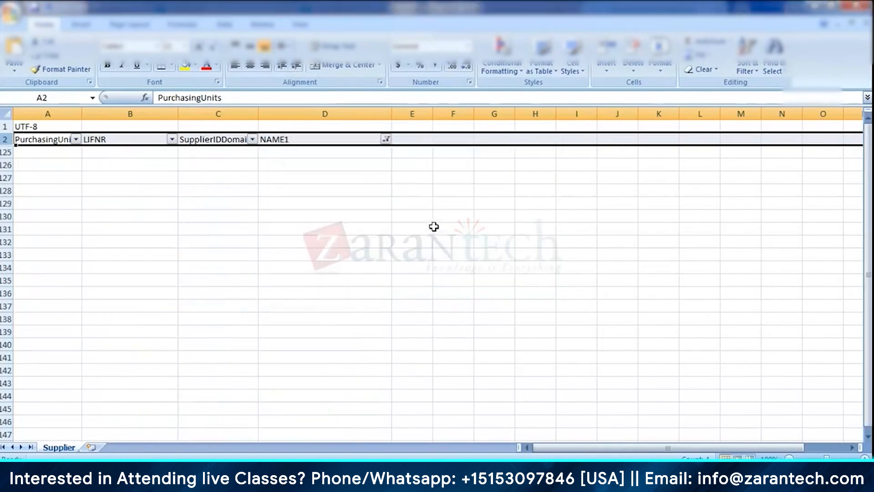
click(381, 241)
scroll(382, 250, down, 3)
scroll(380, 250, up, 2)
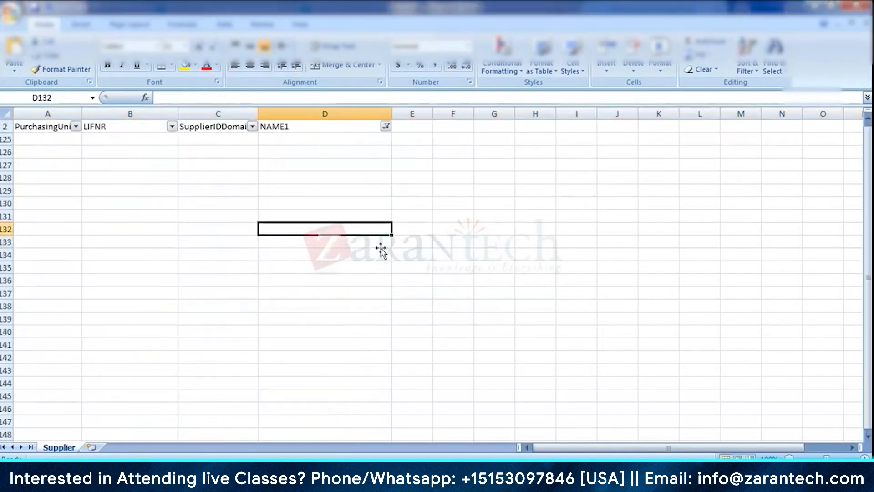
scroll(381, 250, up, 1)
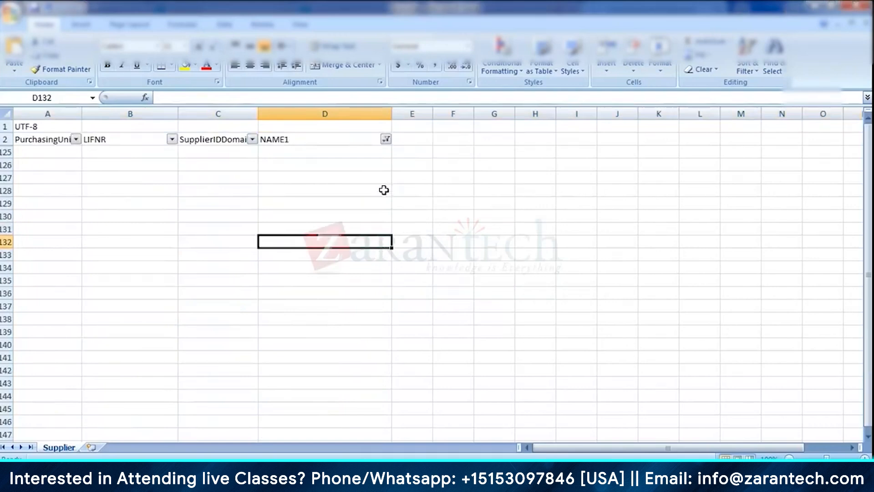
- Clear the filter from the NAME1 column
click(386, 139)
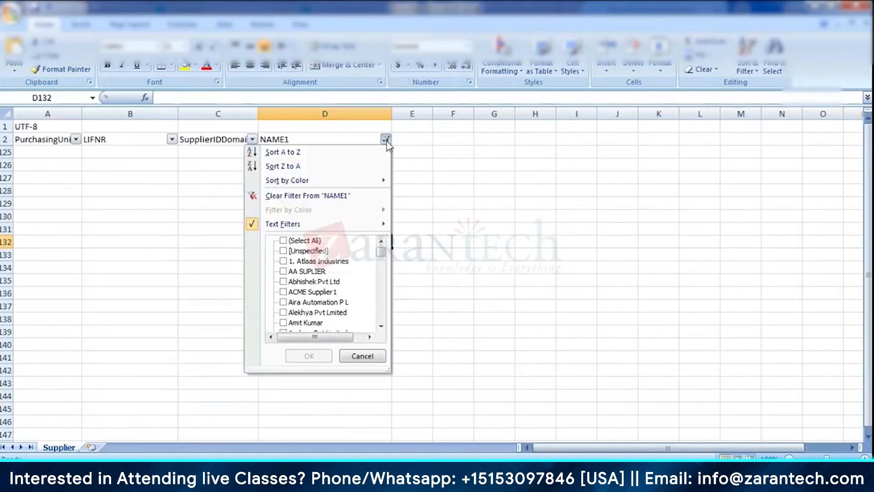
click(321, 195)
click(490, 200)
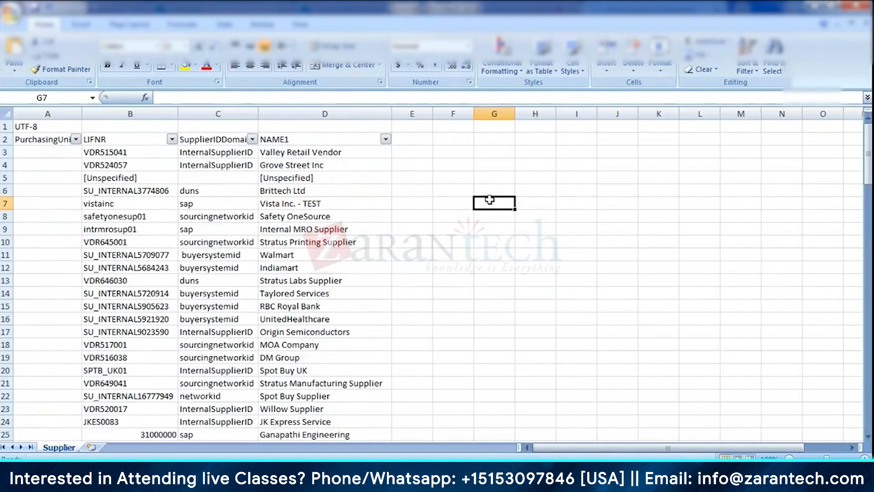
- Search the unfiltered Supplier sheet for "jai" again and skim its rows
key(ctrl+f)
key(Return)
key(Return)
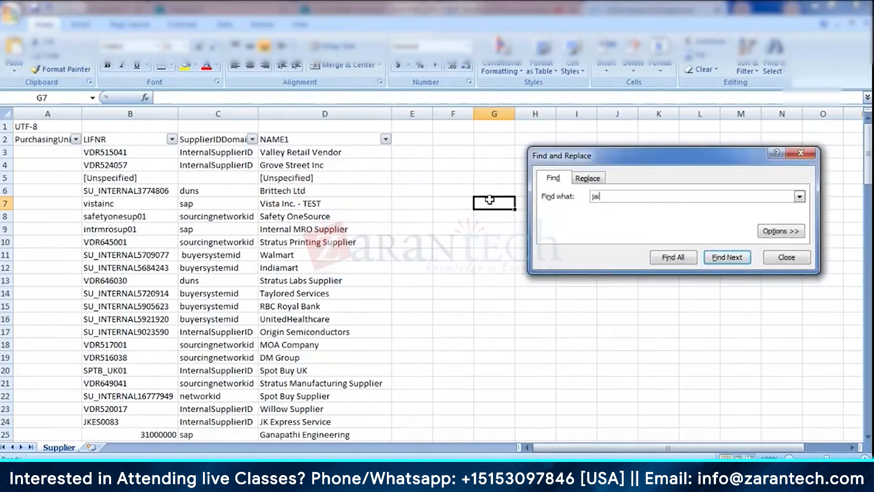
click(787, 258)
click(385, 232)
scroll(341, 356, down, 6)
scroll(341, 356, up, 6)
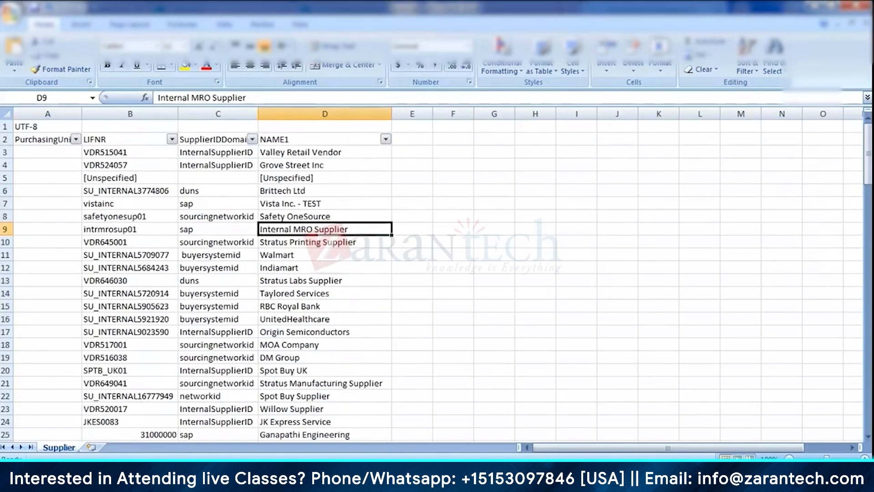
- Switch back to the browser and run the Export Supplier Data (Consolidated File) task
click(273, 409)
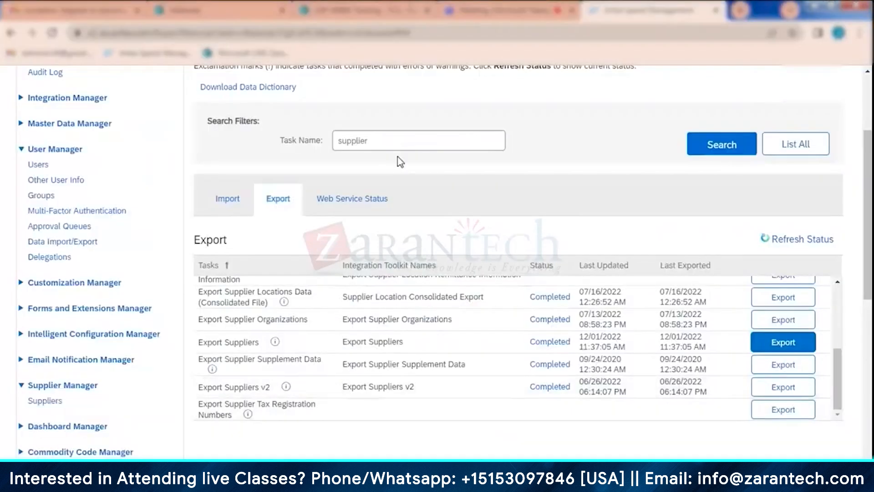
scroll(101, 181, up, 1)
scroll(364, 343, down, 1)
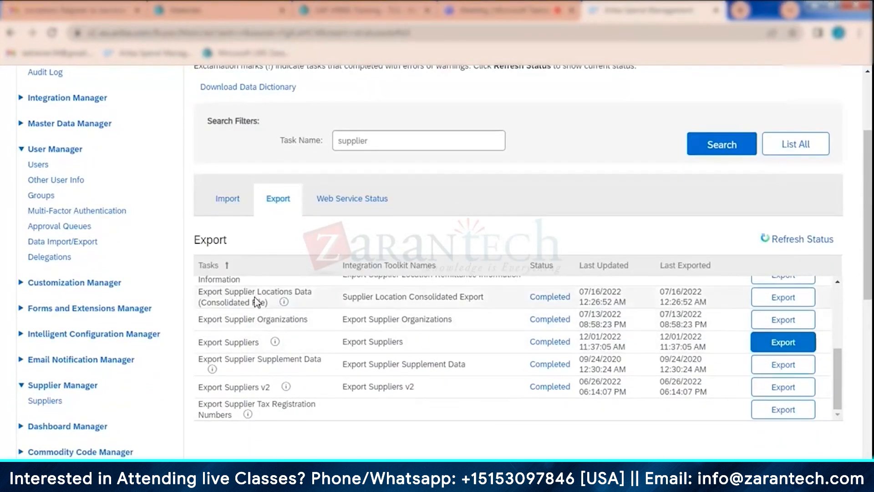
scroll(358, 374, down, 1)
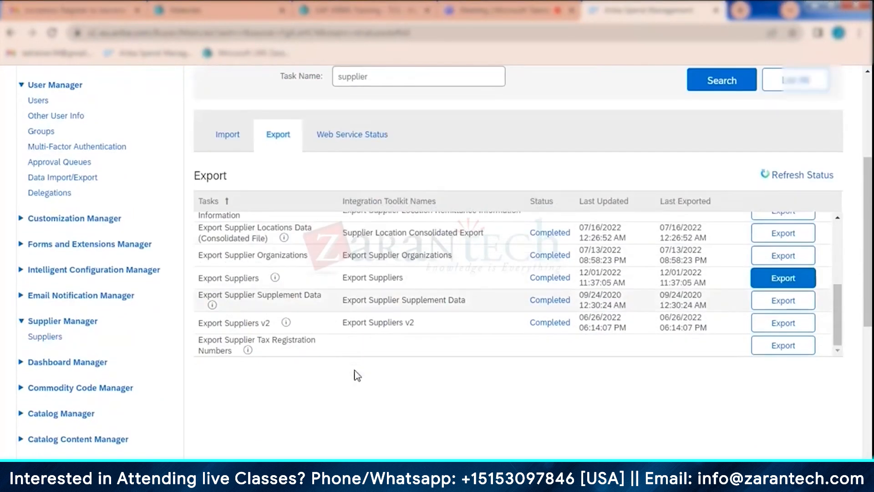
scroll(355, 375, up, 2)
drag(842, 432, 832, 380)
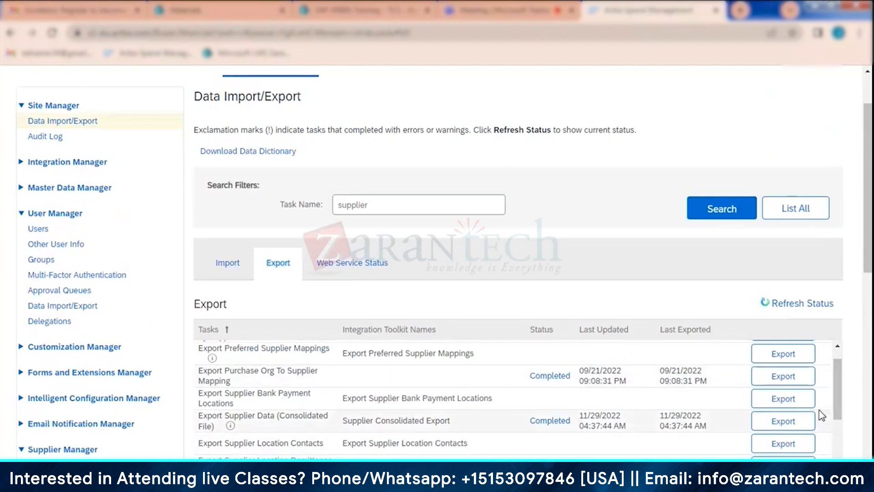
click(784, 421)
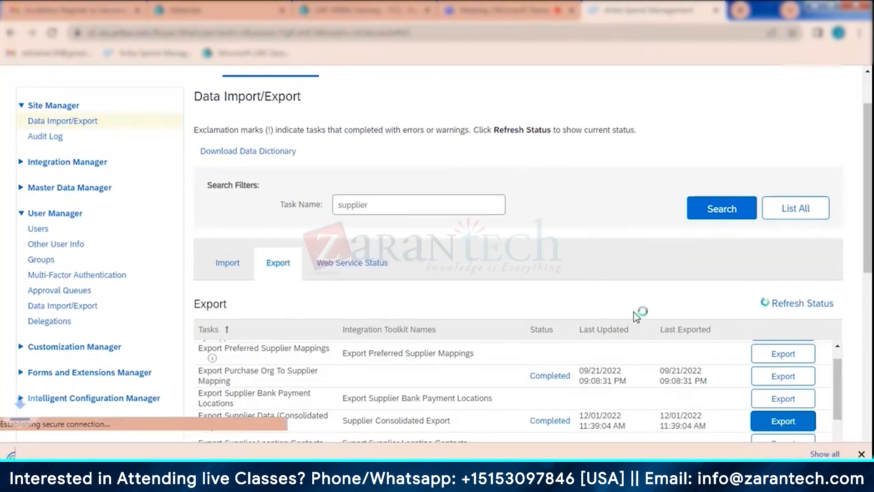
- Open the downloaded consolidated supplier CSV and bring the SupplierConsolidatedExport workbook to the front
click(82, 455)
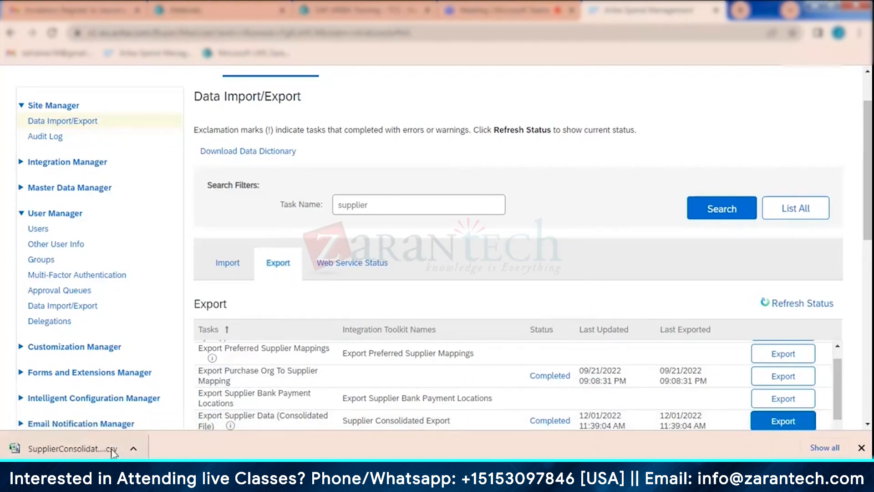
mouse_move(491, 478)
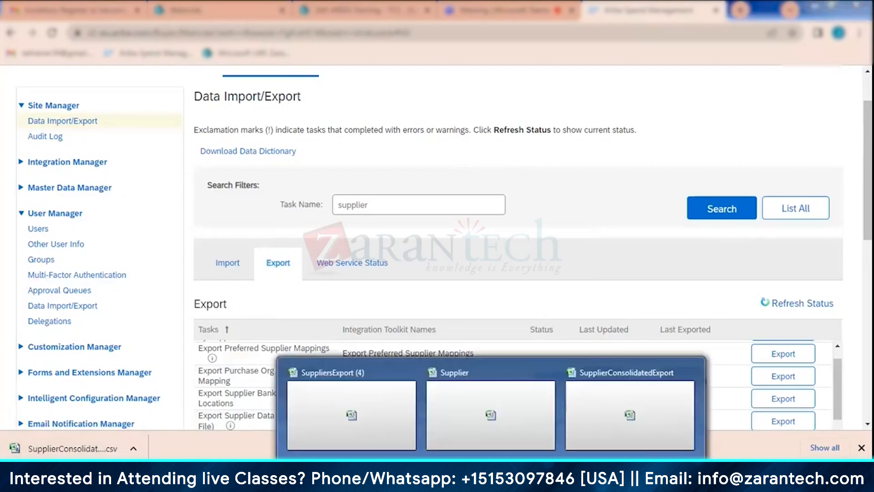
click(607, 405)
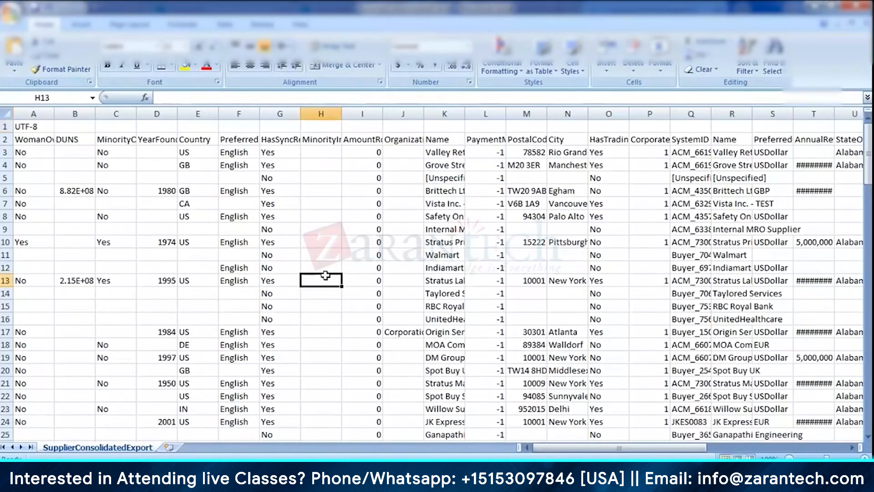
- Search the SupplierConsolidatedExport sheet for "jai"
click(321, 163)
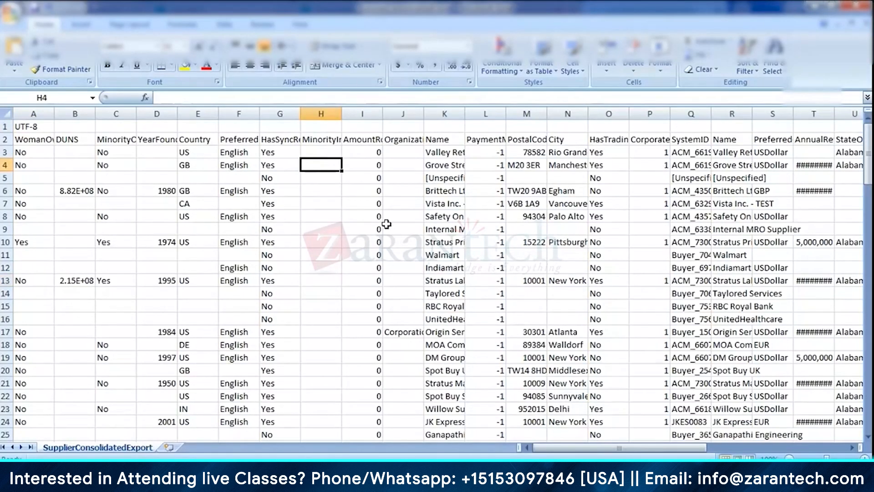
key(ctrl+f)
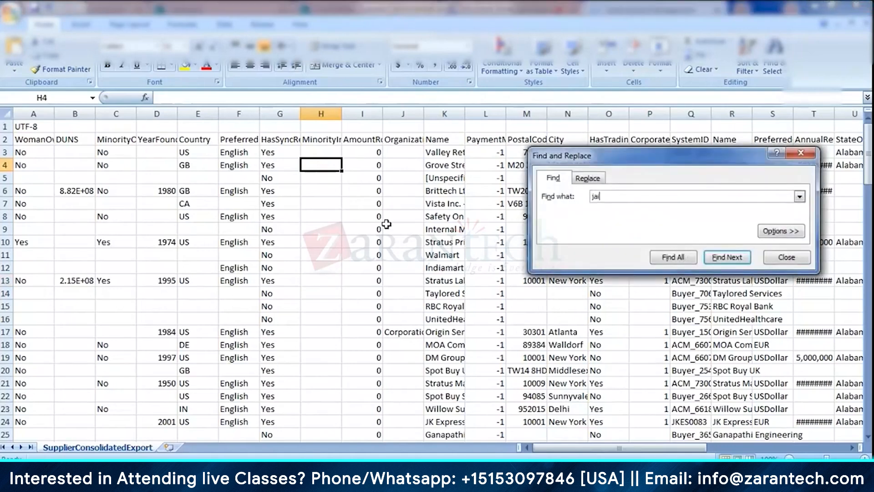
key(Return)
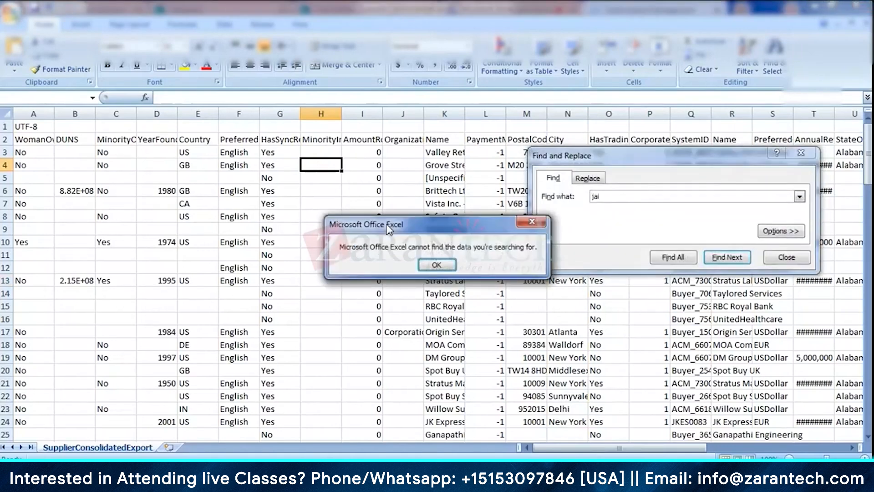
key(Return)
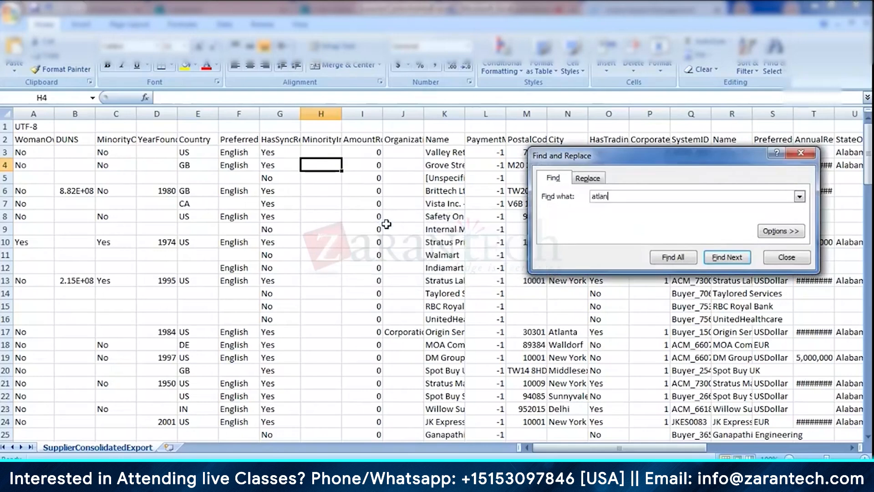
- Search the SupplierConsolidatedExport sheet for "atlan" and once more for "jai", closing the search when done
key(Return)
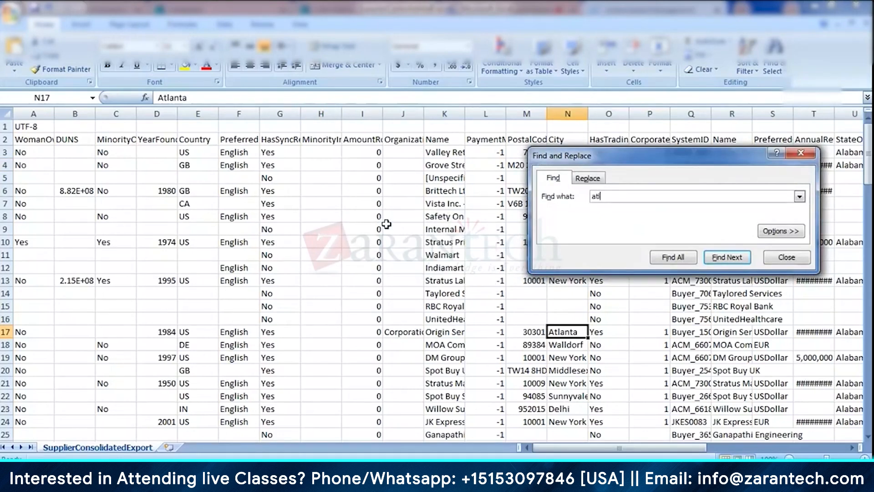
text(jai)
key(Return)
key(Return)
click(802, 153)
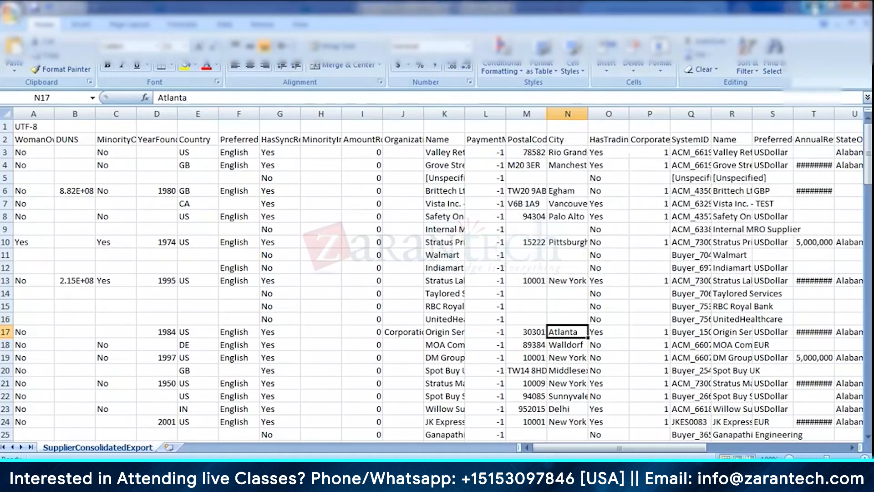
- Switch back to the browser, open Suppliers under Supplier Manager and search the common supplier names for "jai"
click(815, 8)
scroll(106, 356, down, 3)
click(48, 336)
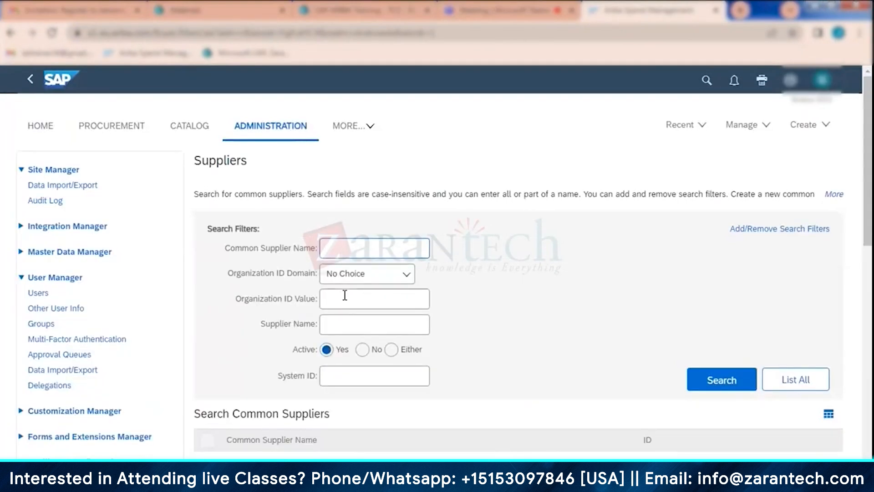
click(349, 254)
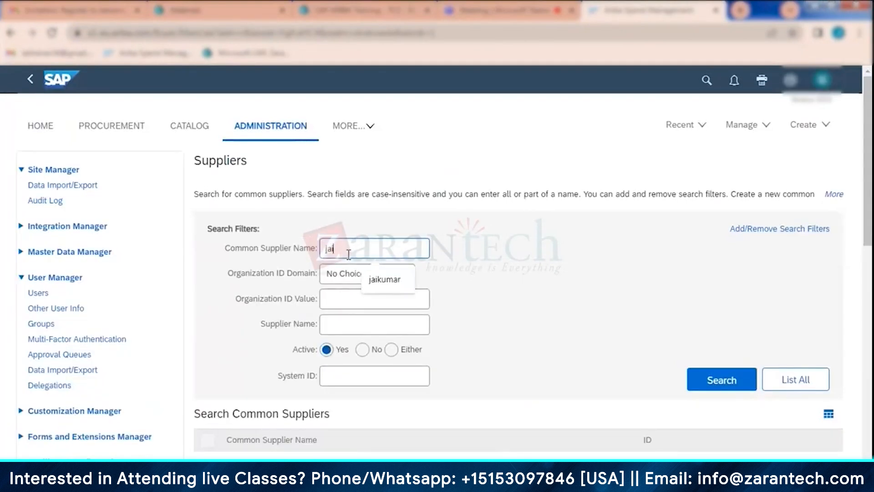
double_click(349, 254)
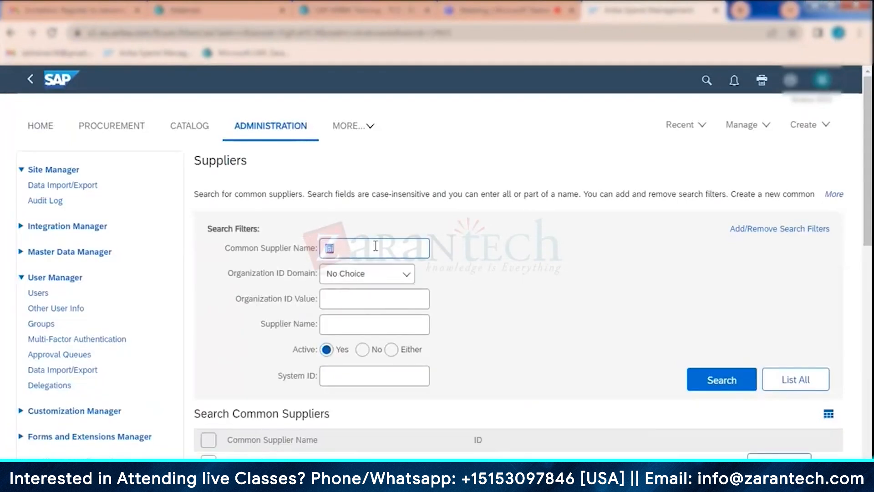
scroll(435, 242, down, 4)
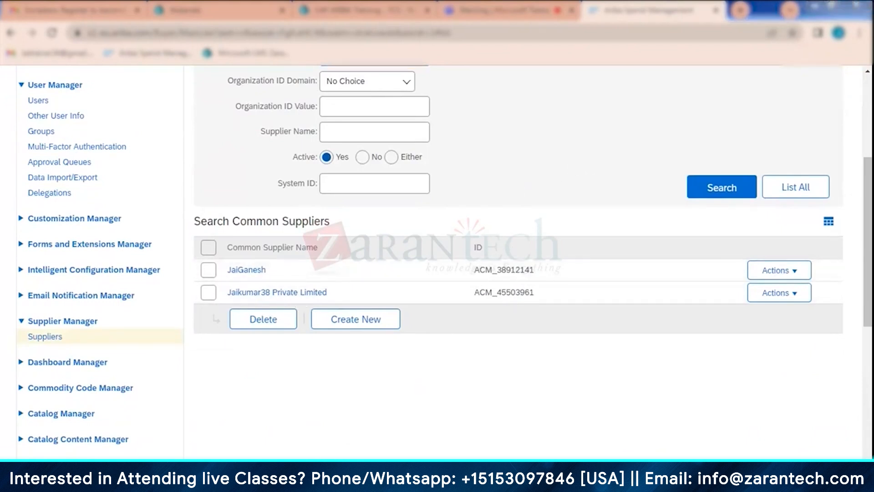
mouse_move(385, 406)
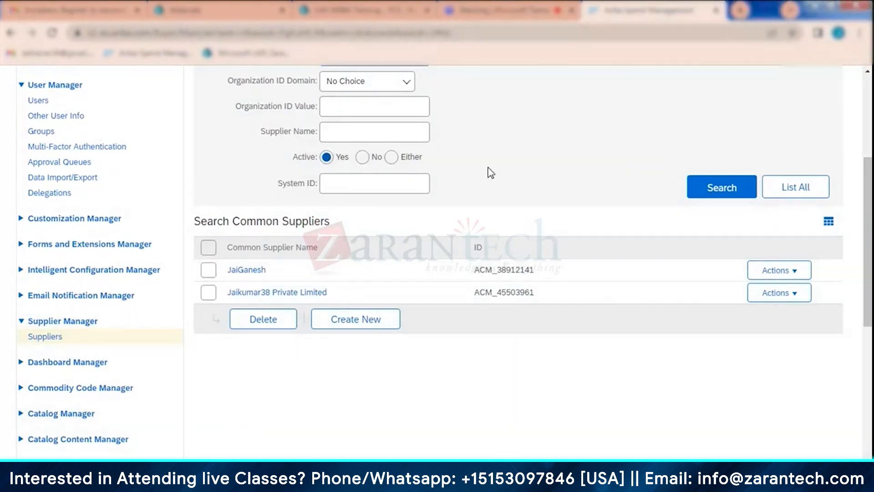
- Leave the supplier search and open the SM Admin area
scroll(488, 172, up, 5)
click(756, 123)
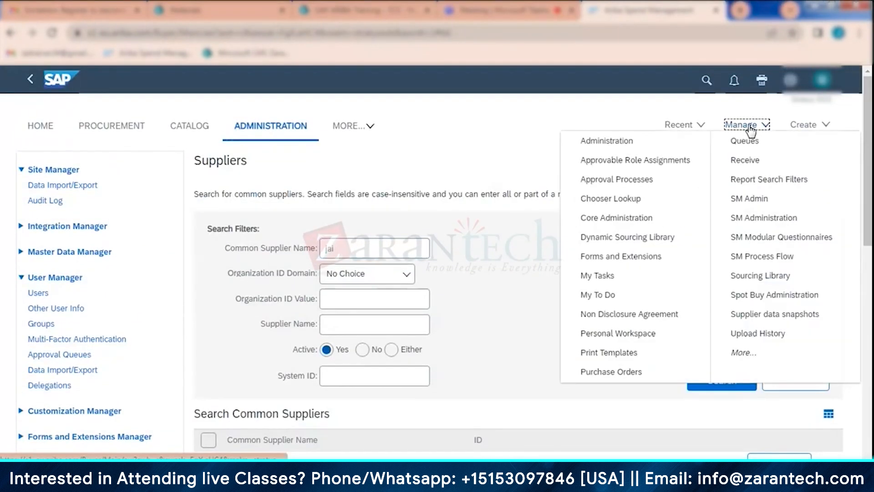
click(738, 197)
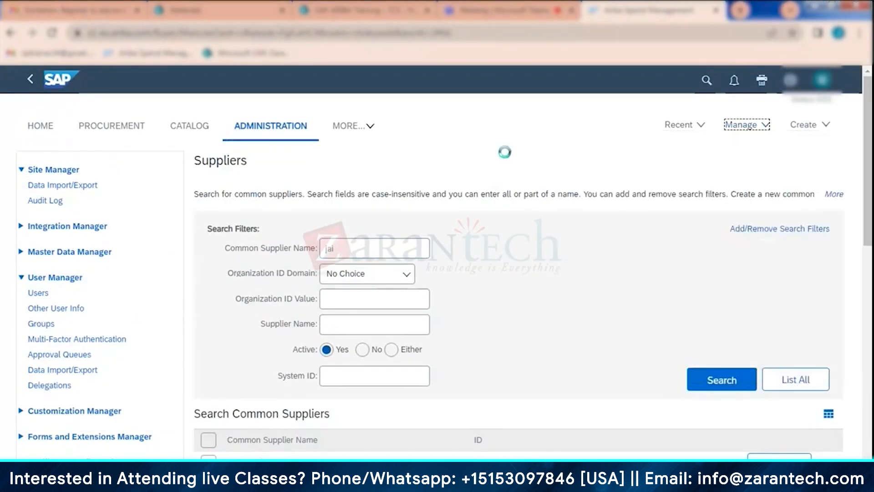
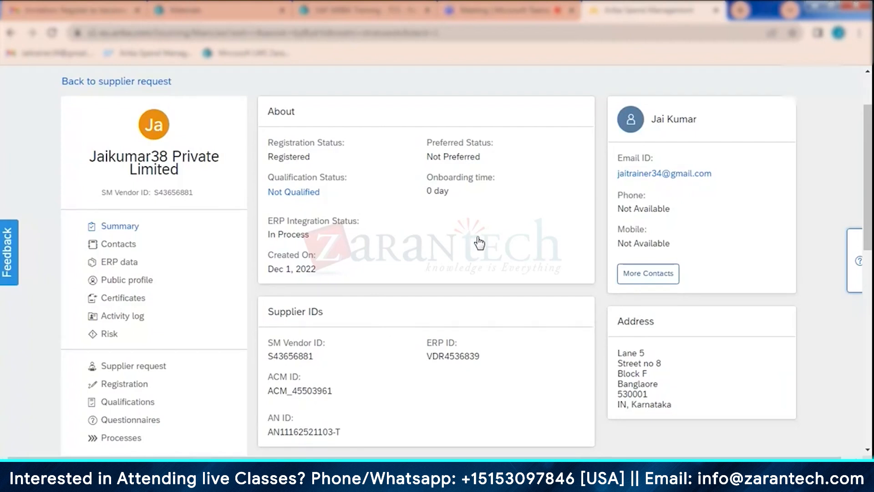
scroll(480, 242, up, 2)
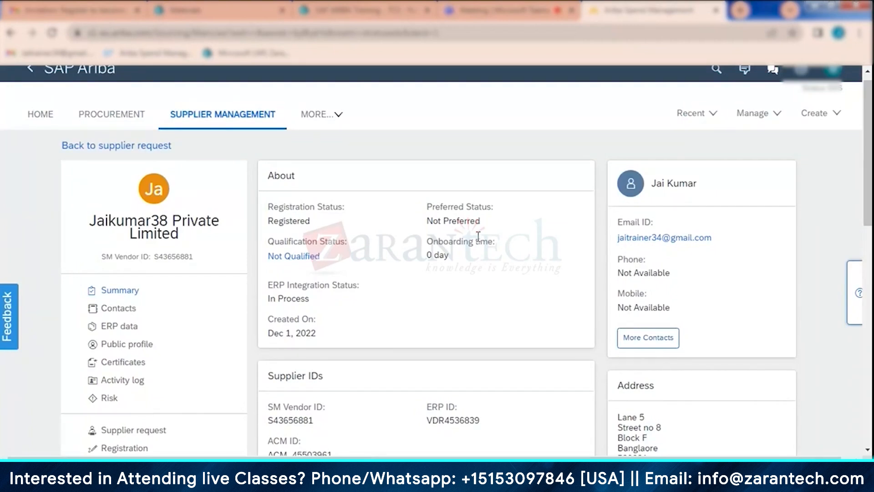
click(754, 119)
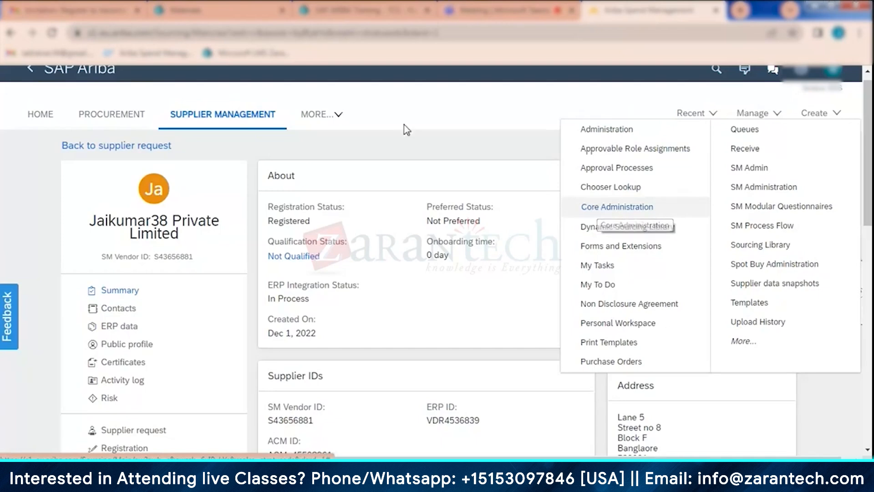
click(505, 10)
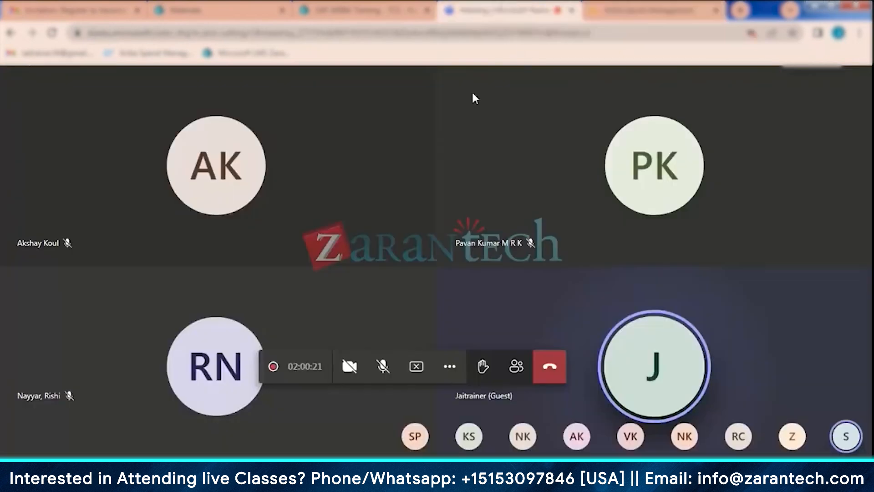
- Switch to the Module 2 - Topic 3 Supplier Registration PDF and read the agenda, introduction, Ariba Network benefits and Ariba Discovery slides
click(364, 10)
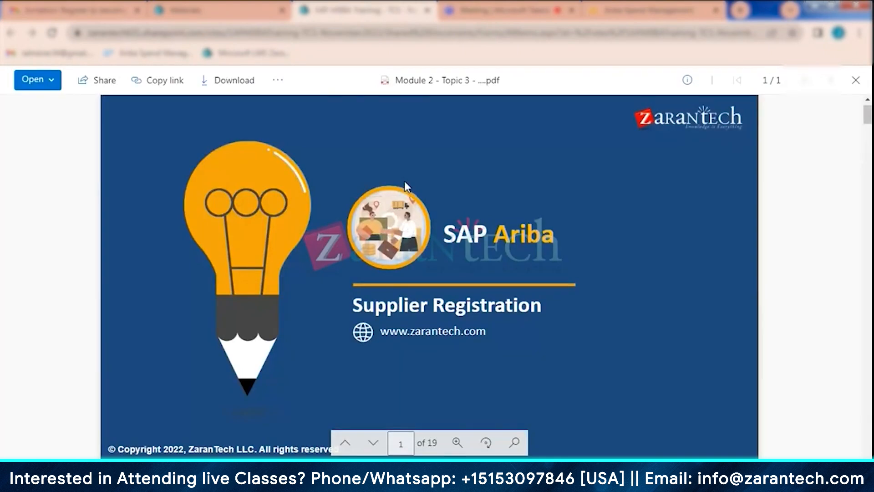
scroll(578, 222, down, 10)
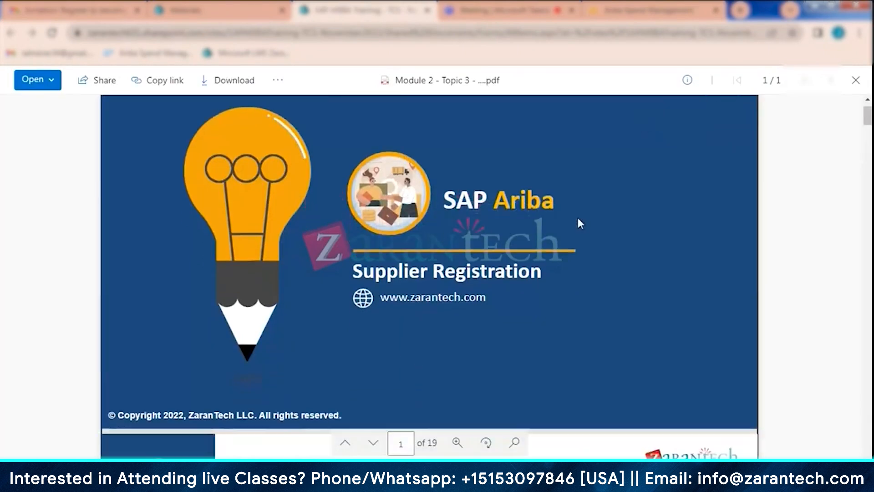
scroll(445, 224, down, 10)
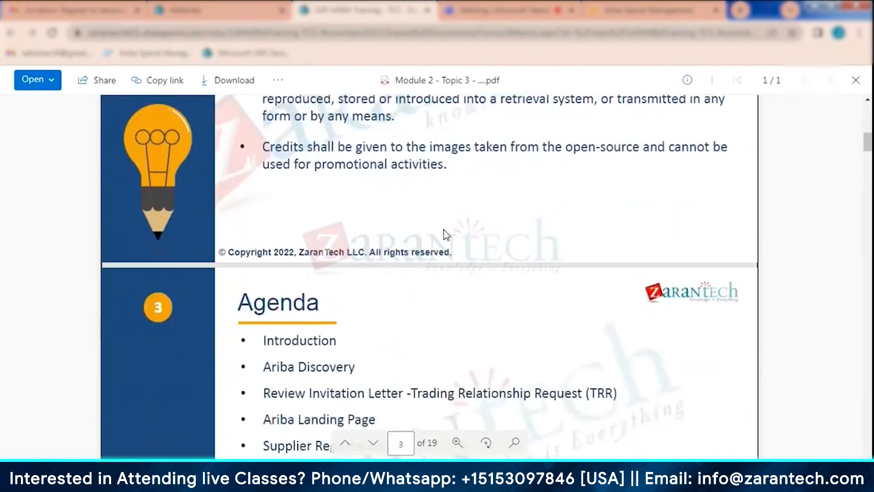
scroll(447, 234, down, 3)
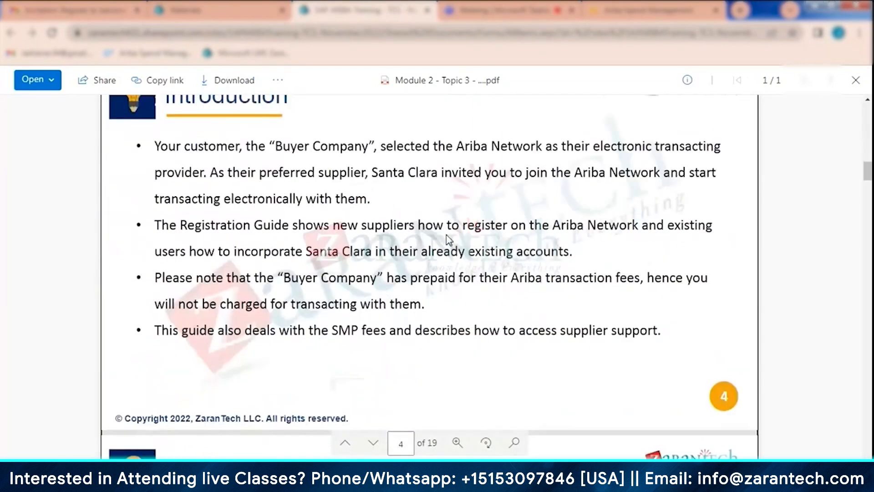
scroll(448, 240, down, 8)
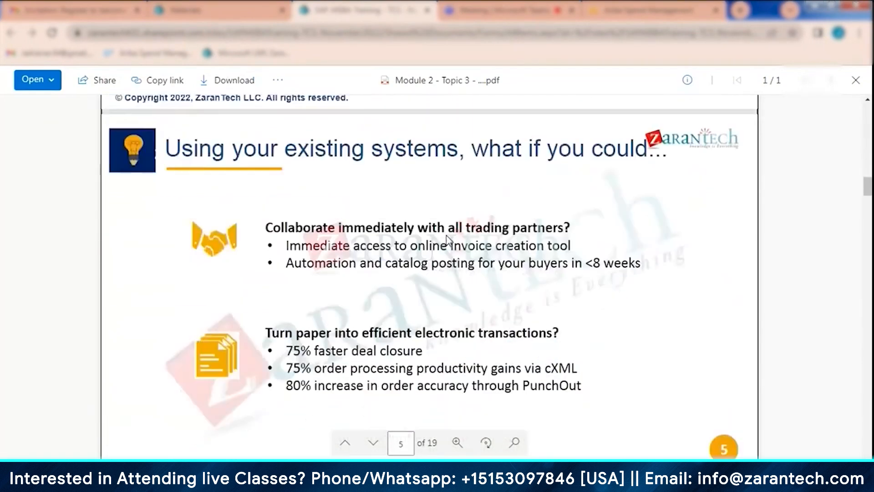
scroll(445, 236, down, 5)
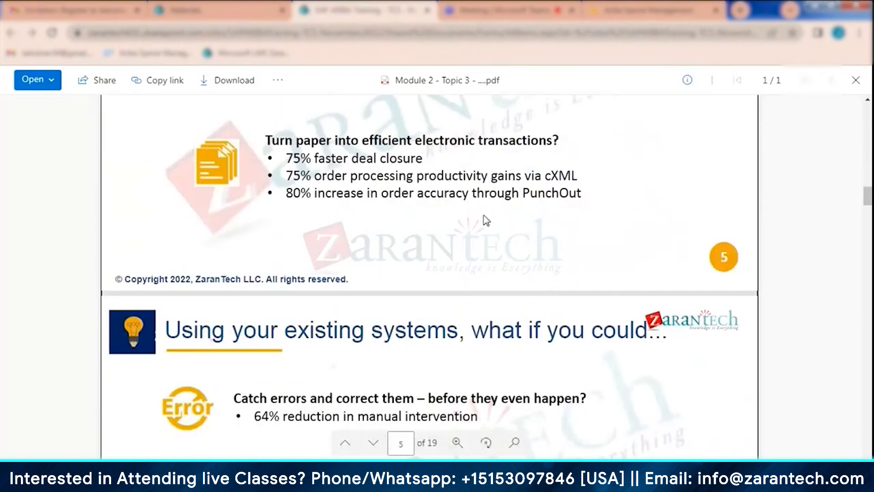
scroll(460, 223, down, 5)
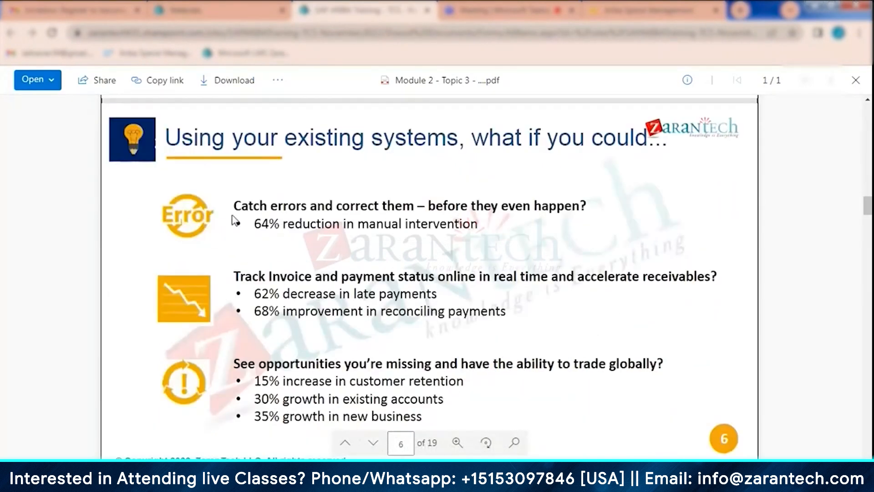
scroll(404, 259, down, 7)
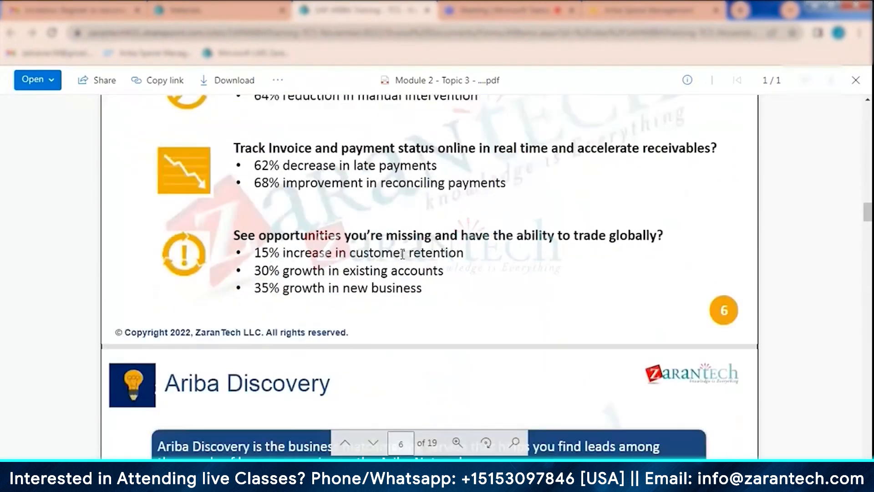
scroll(402, 258, down, 1)
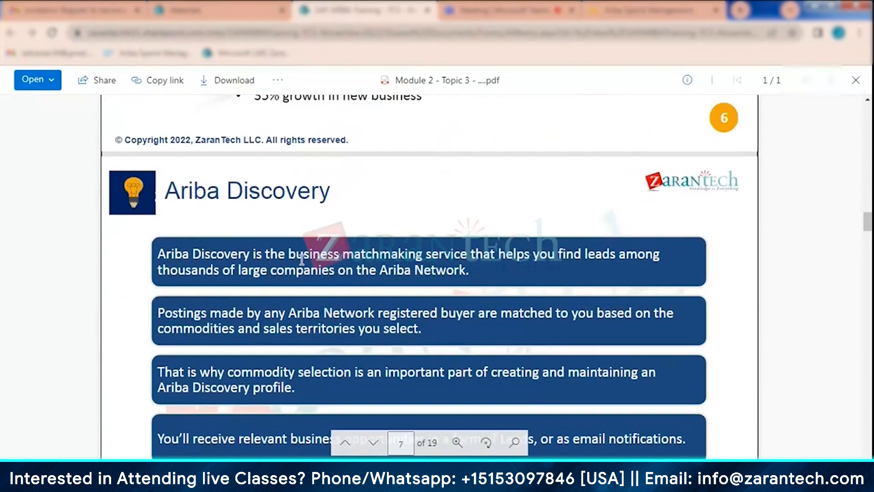
scroll(354, 285, down, 2)
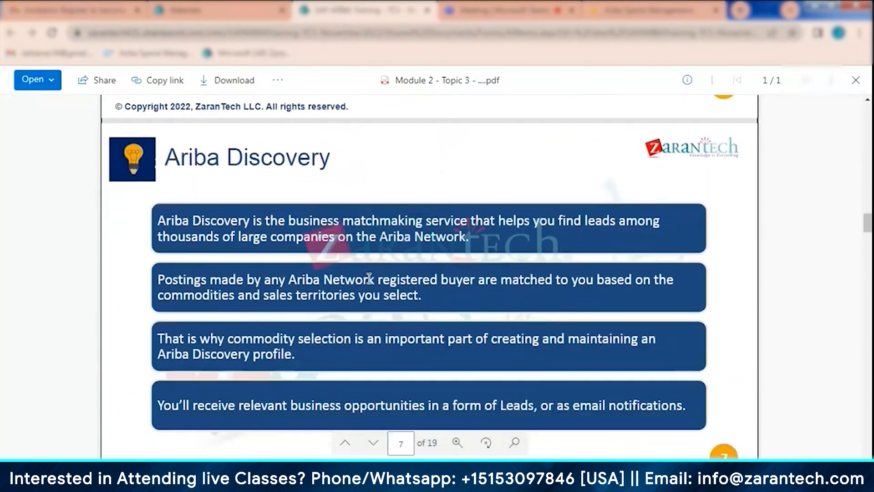
- Review the slides on the three-stage supplier registration flow and the Trading Relationship Request invitation letter
scroll(368, 279, down, 8)
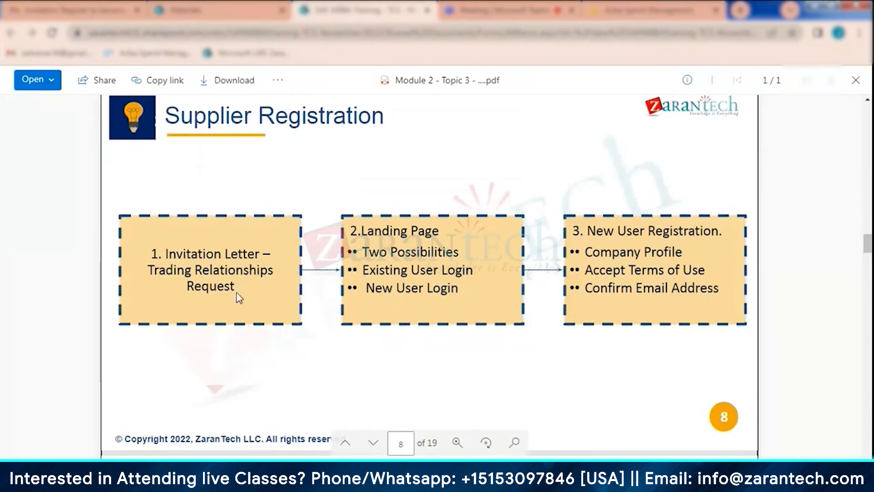
scroll(430, 271, down, 1)
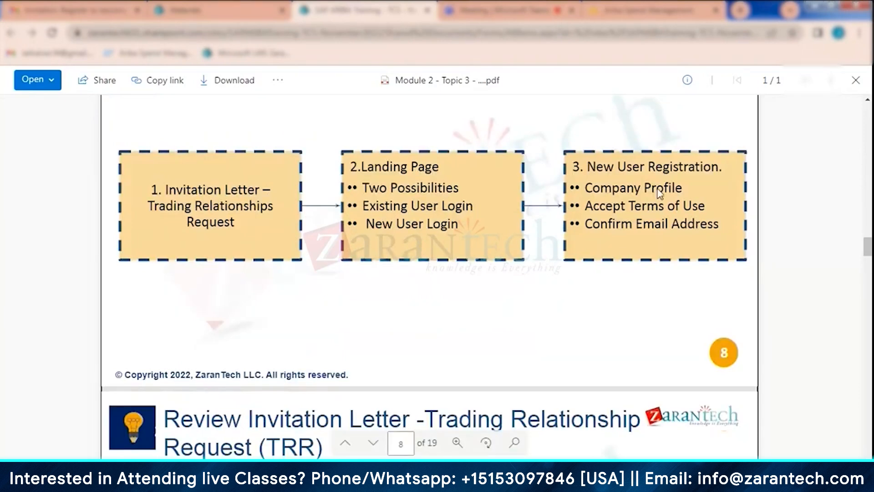
scroll(421, 274, down, 7)
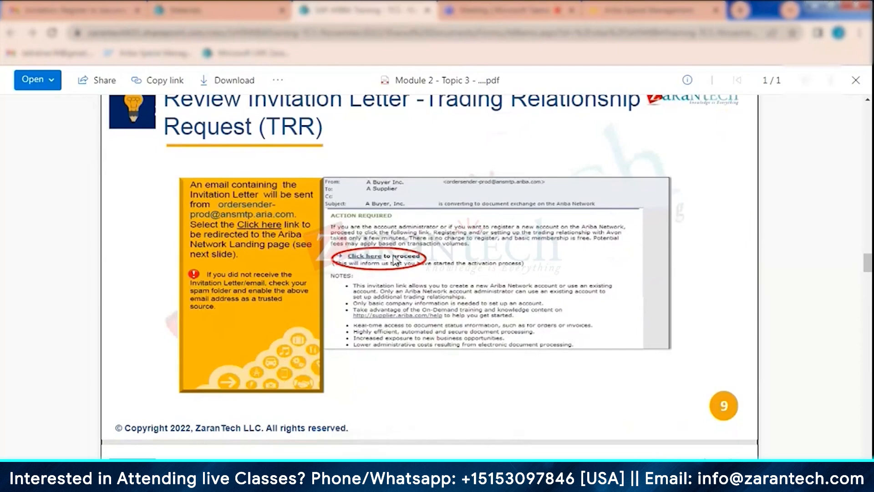
scroll(394, 260, down, 3)
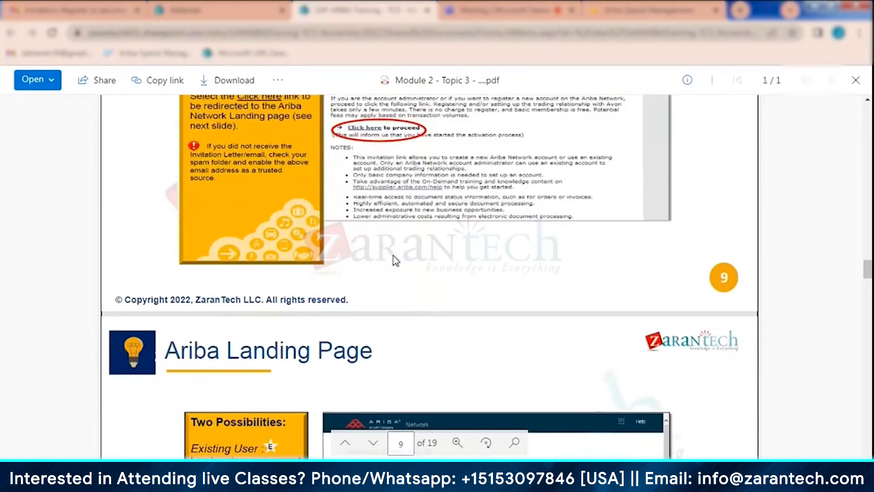
- Review the first-time user registration slides on company information, product and service category selection, and sales territories
scroll(394, 260, down, 12)
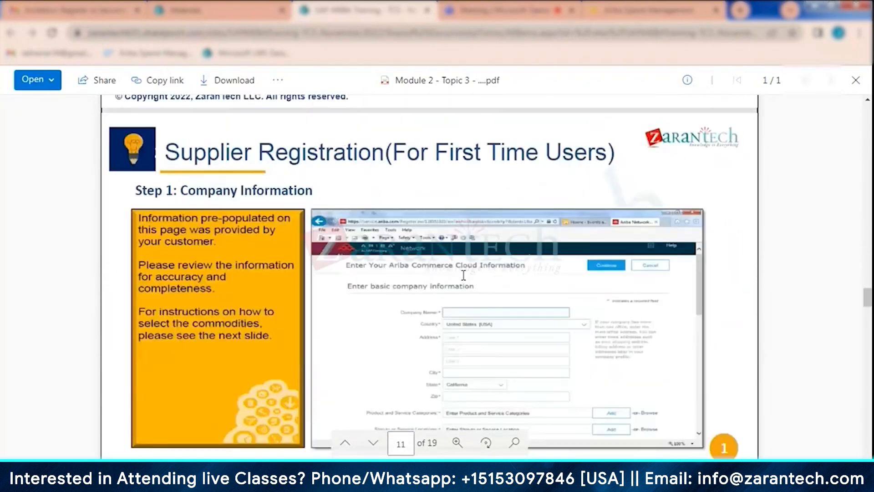
scroll(412, 283, down, 2)
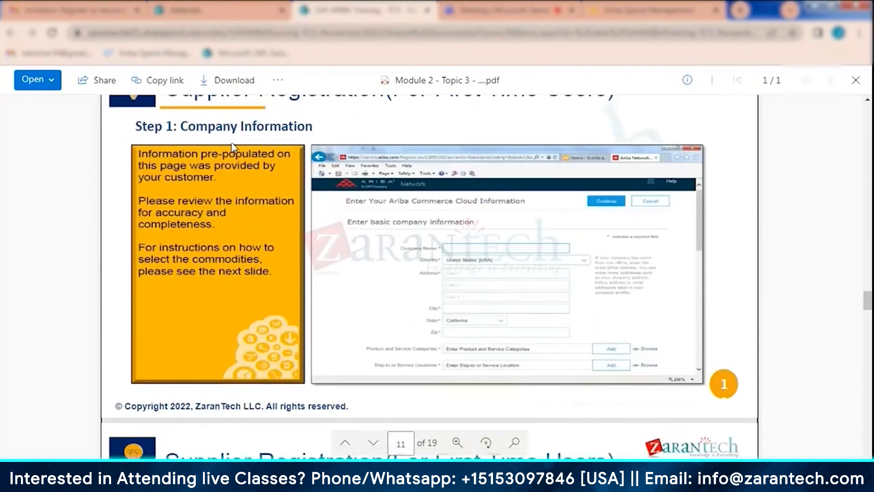
scroll(510, 280, down, 2)
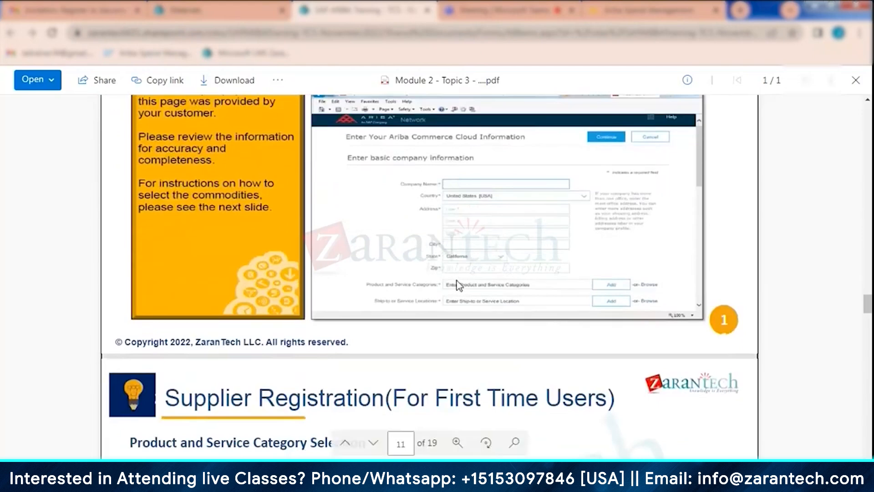
scroll(453, 310, down, 4)
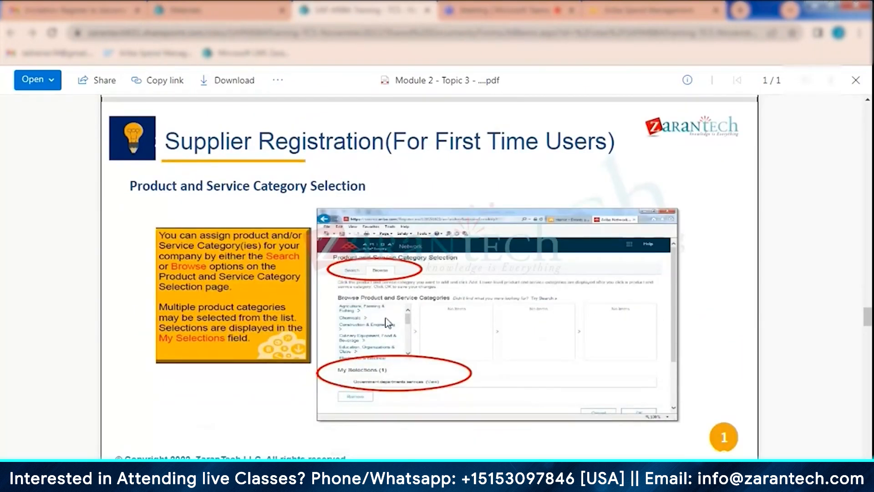
scroll(432, 345, down, 5)
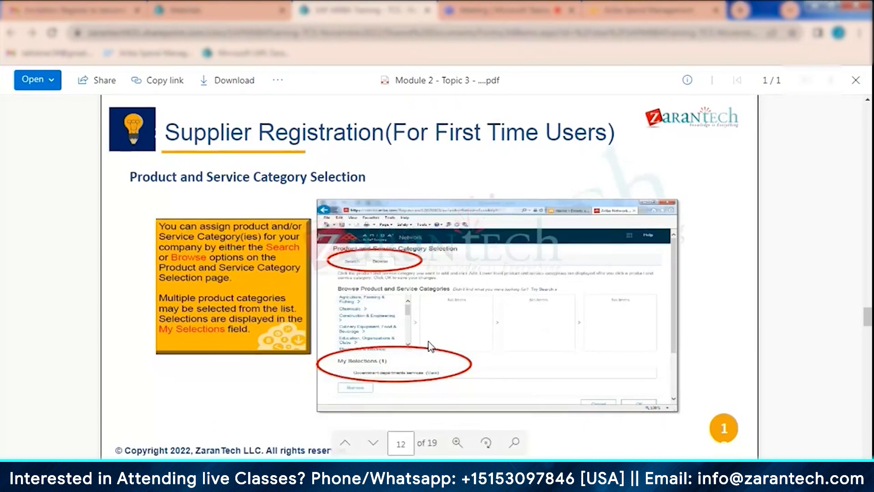
scroll(429, 324, down, 1)
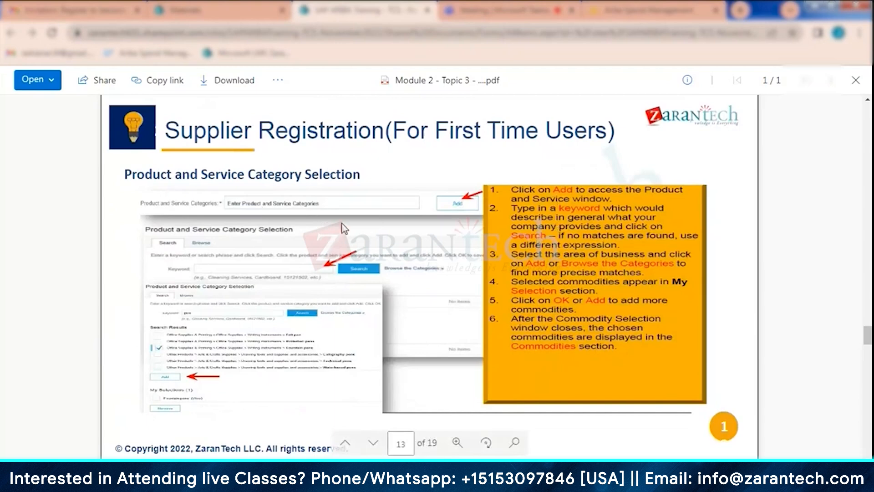
scroll(418, 268, down, 5)
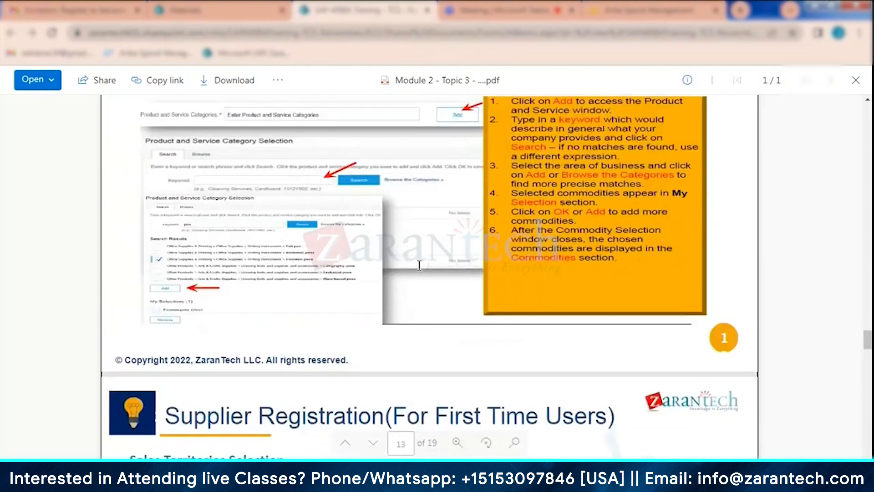
scroll(418, 265, down, 1)
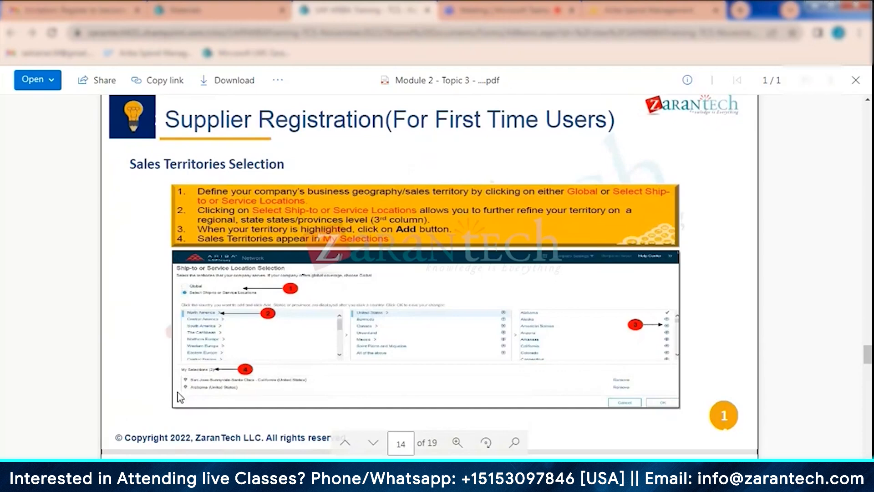
- Read the slides on administrator information, terms of use, email activation and role selection, returning to the email verification slide on page 16
scroll(376, 302, down, 5)
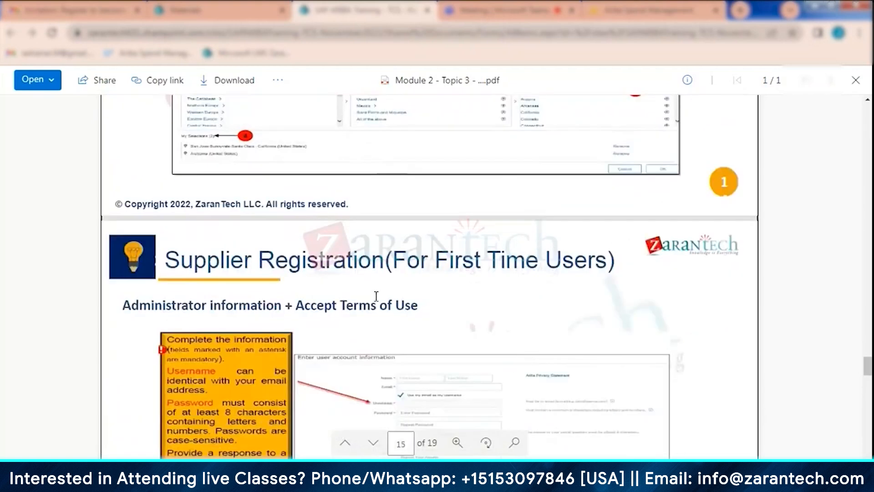
scroll(376, 296, down, 2)
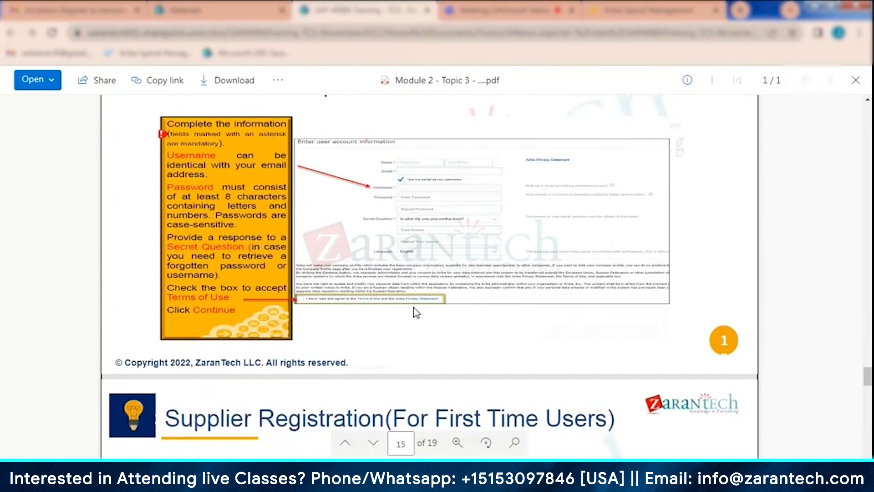
scroll(415, 312, down, 1)
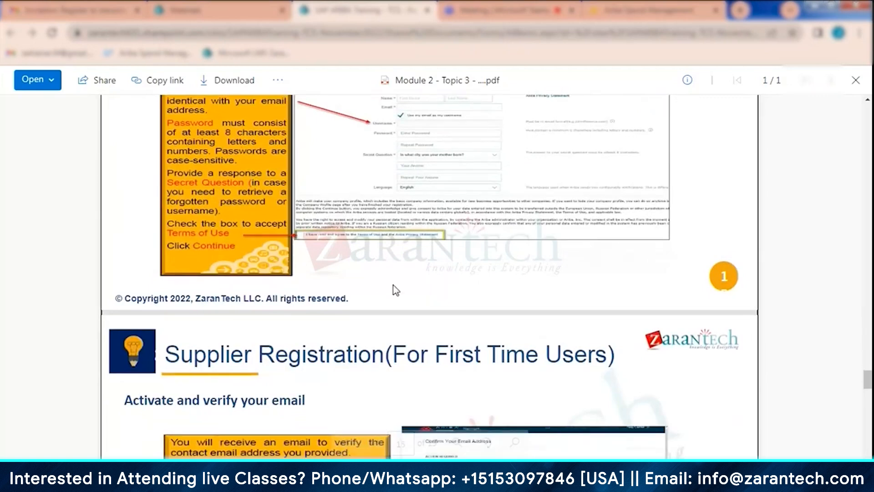
scroll(395, 294, down, 3)
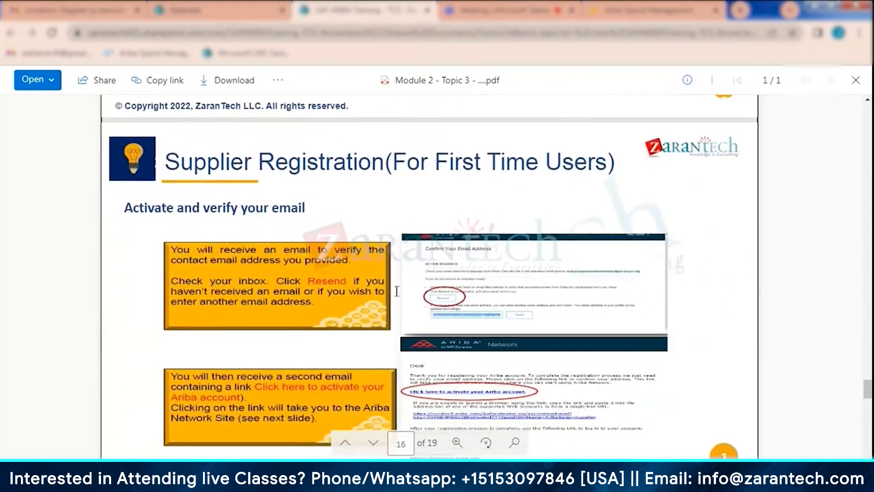
scroll(473, 289, down, 7)
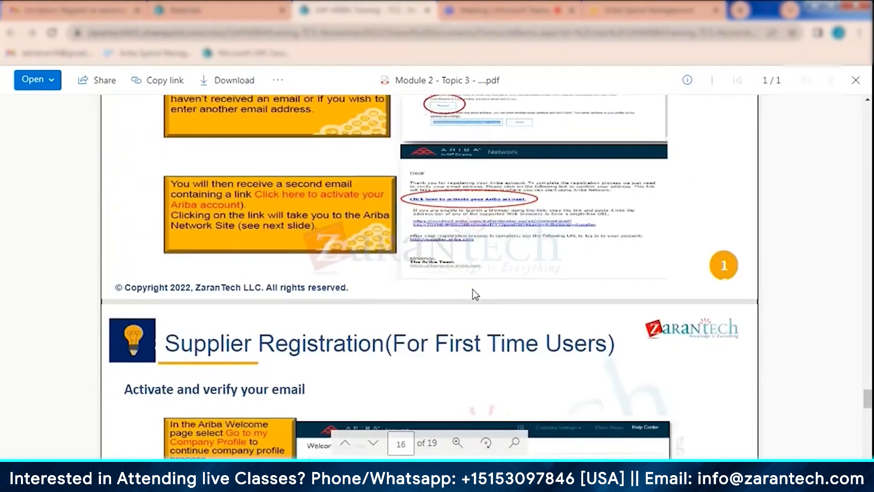
scroll(472, 293, down, 4)
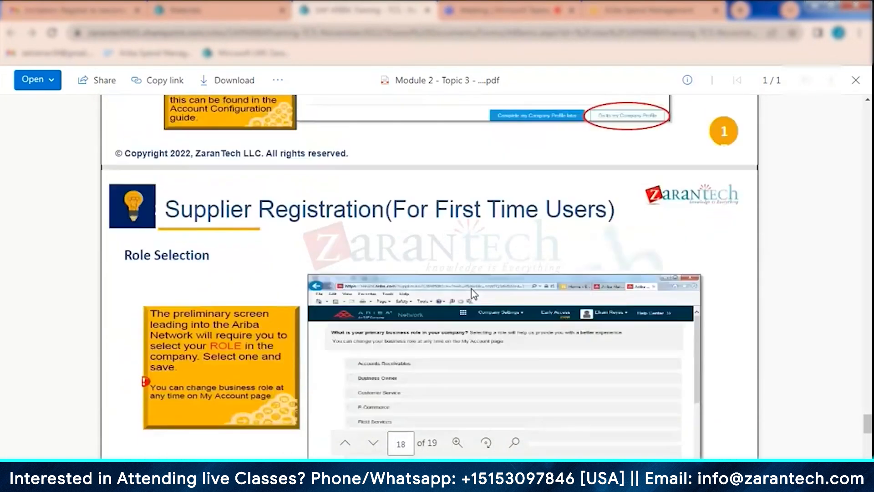
scroll(473, 293, down, 8)
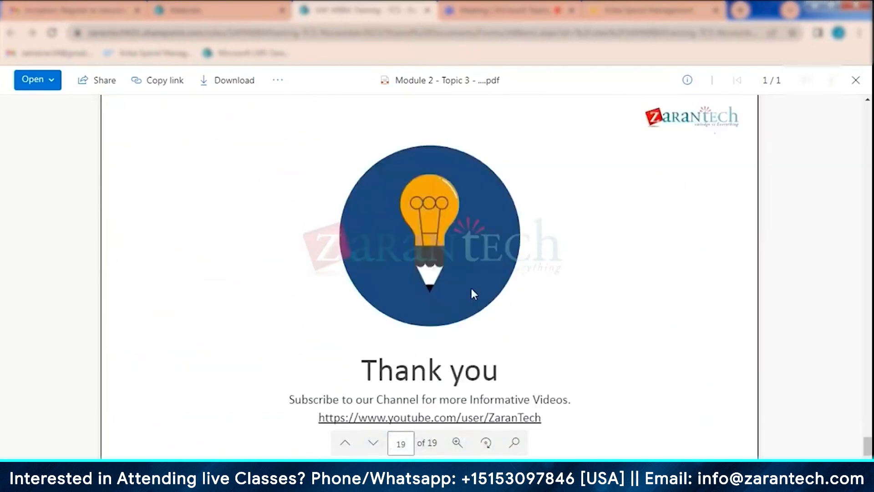
scroll(472, 291, up, 20)
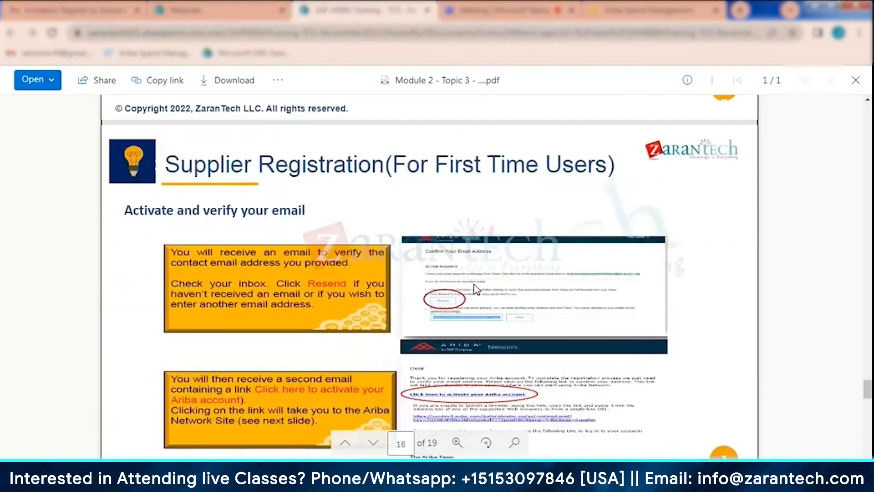
- Switch back to SAP Ariba and examine the Supplier IDs section of the Jaikumar38 Private Limited profile
click(657, 8)
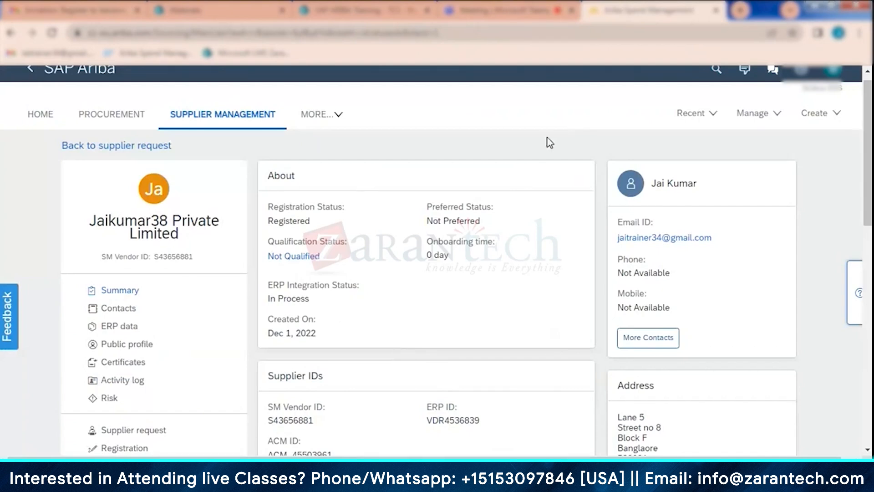
scroll(389, 387, down, 2)
scroll(391, 391, down, 1)
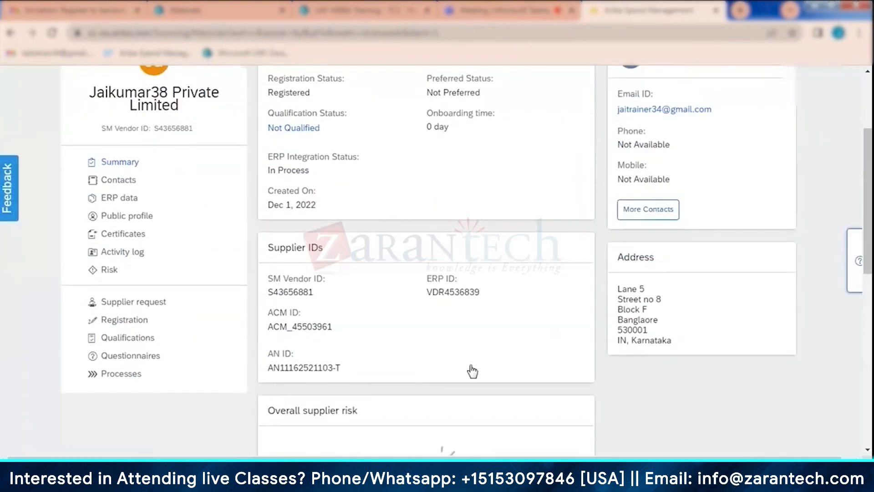
- Open the Suppliers page of the Supplier Manager within Core Administration
scroll(485, 390, up, 3)
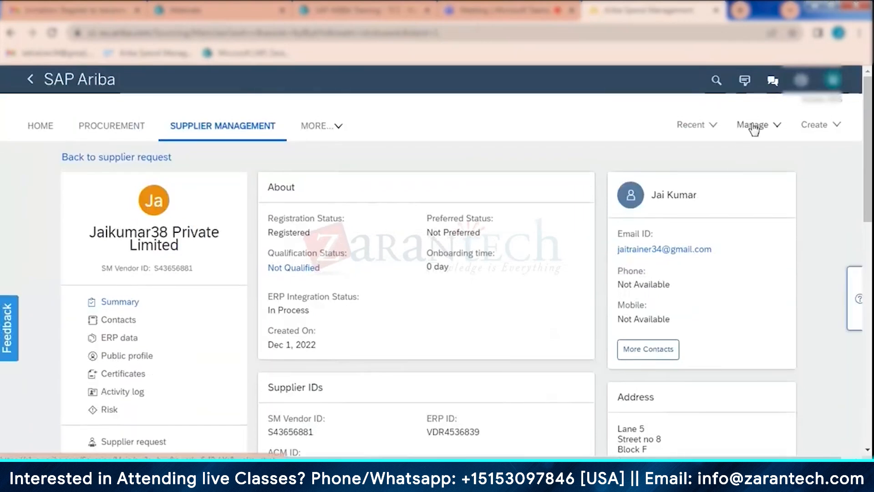
click(753, 126)
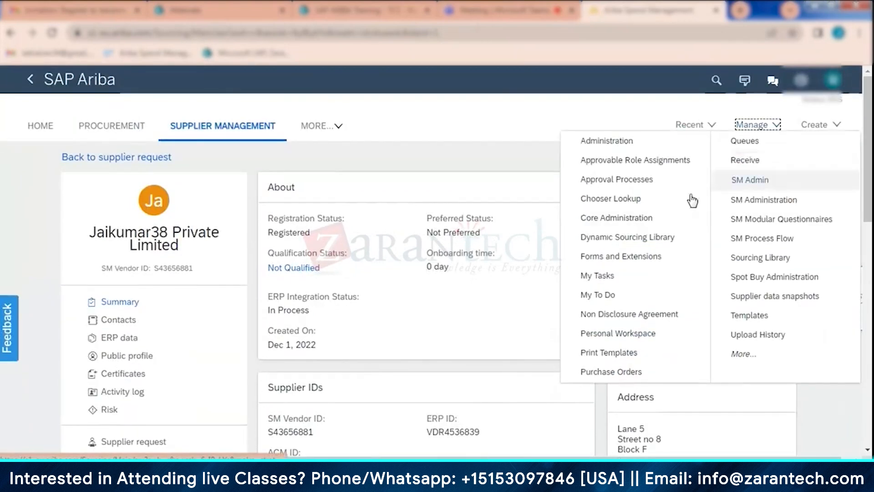
click(652, 221)
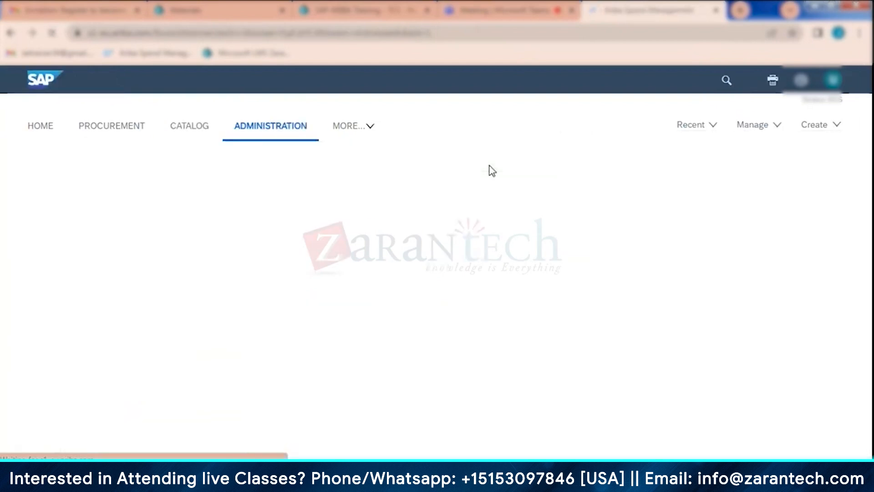
scroll(47, 329, down, 4)
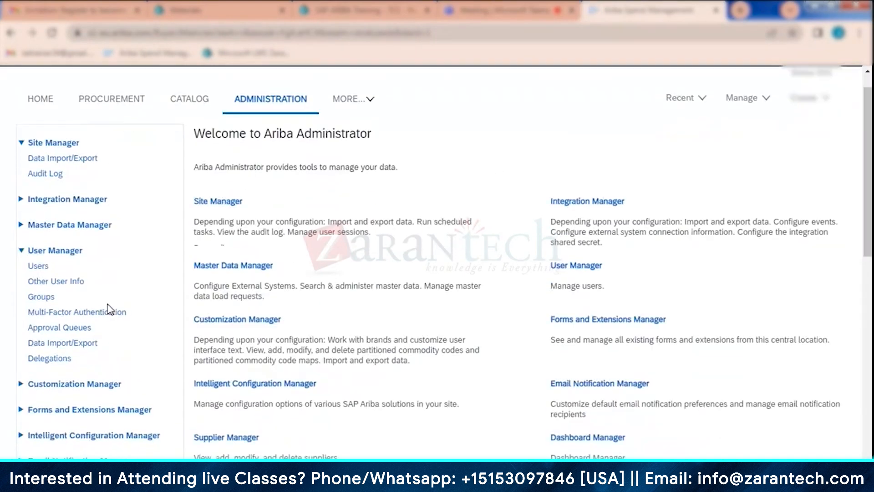
click(50, 338)
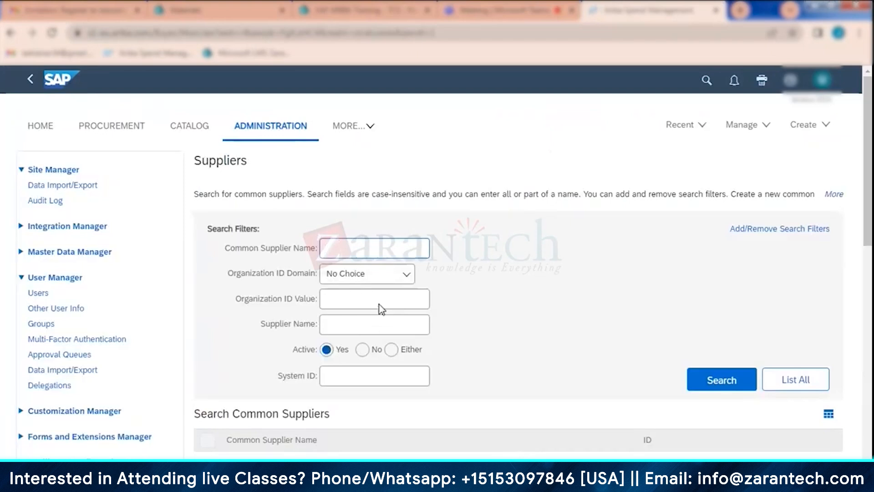
- Search the common suppliers for the Common Supplier Name jaikumar38 and review the matching record
click(378, 254)
text(jaikumar38)
key(Return)
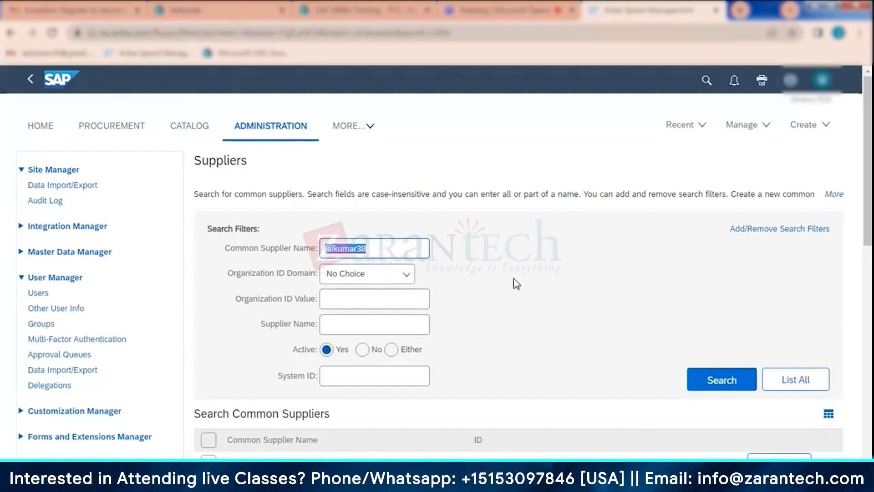
scroll(513, 279, down, 3)
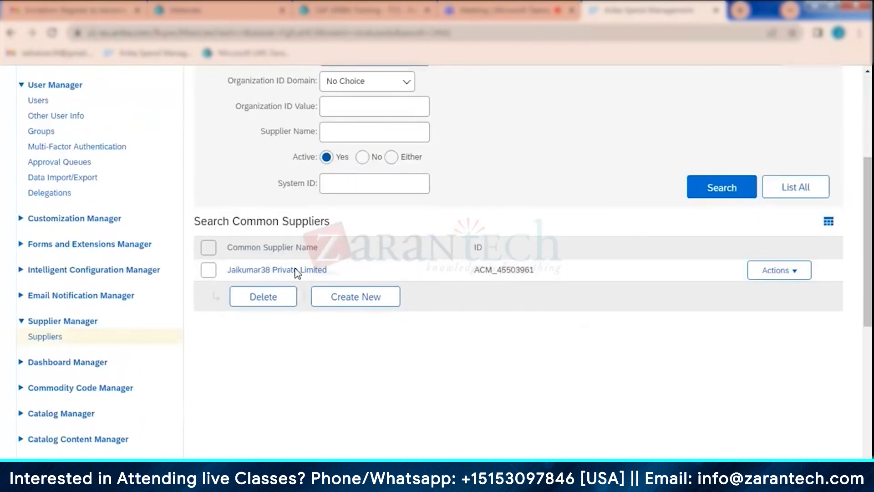
scroll(469, 353, up, 1)
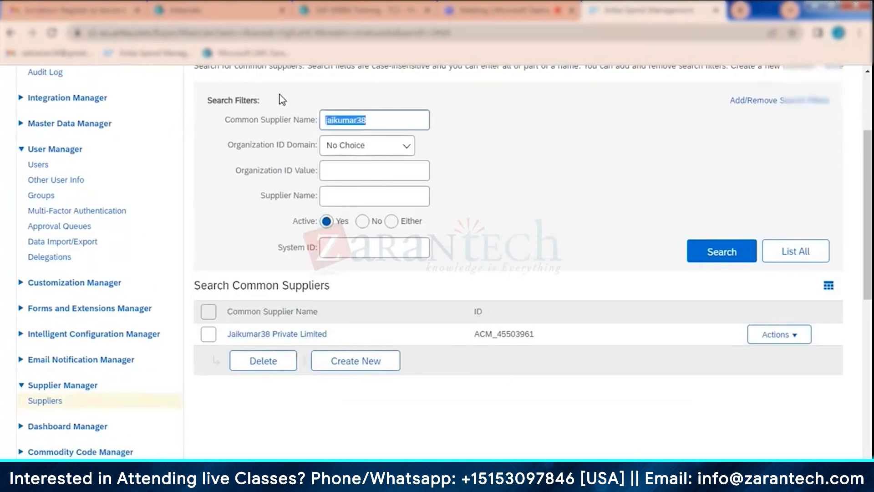
- Move jaikumar38 to the Supplier Name filter and search for it, first among active suppliers and again with Active set to Either
key(ctrl+x)
click(361, 196)
key(ctrl+v)
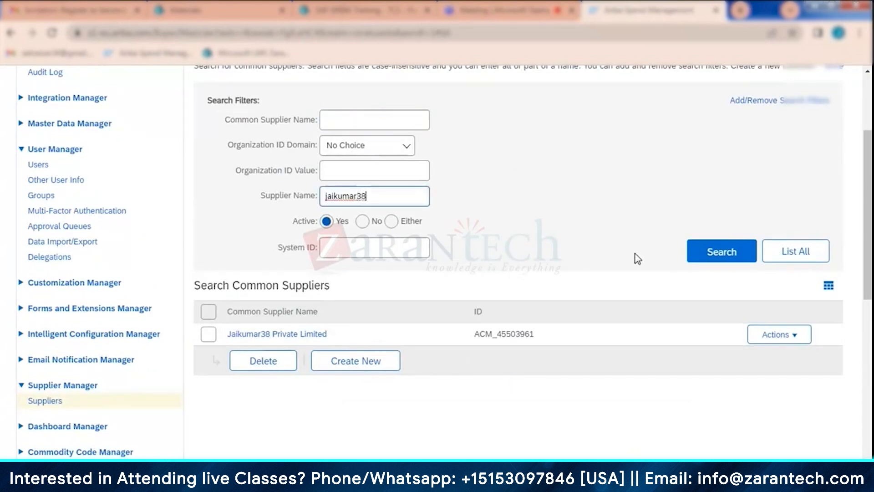
click(702, 255)
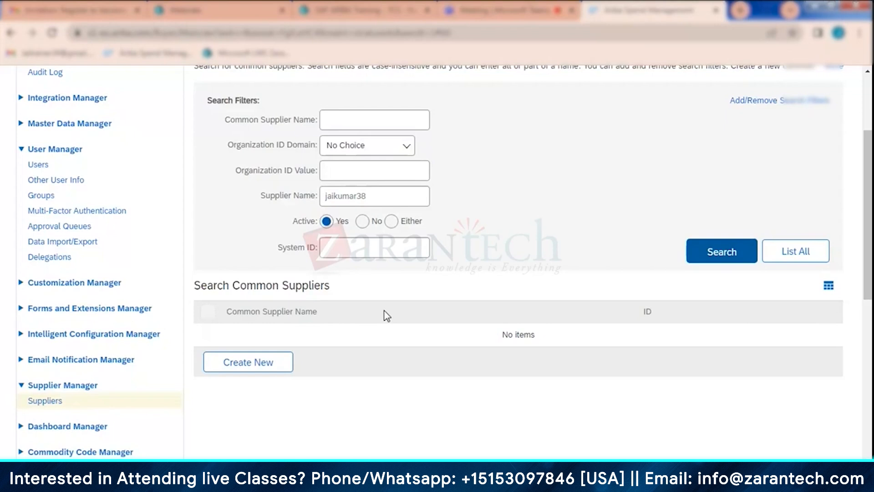
click(391, 221)
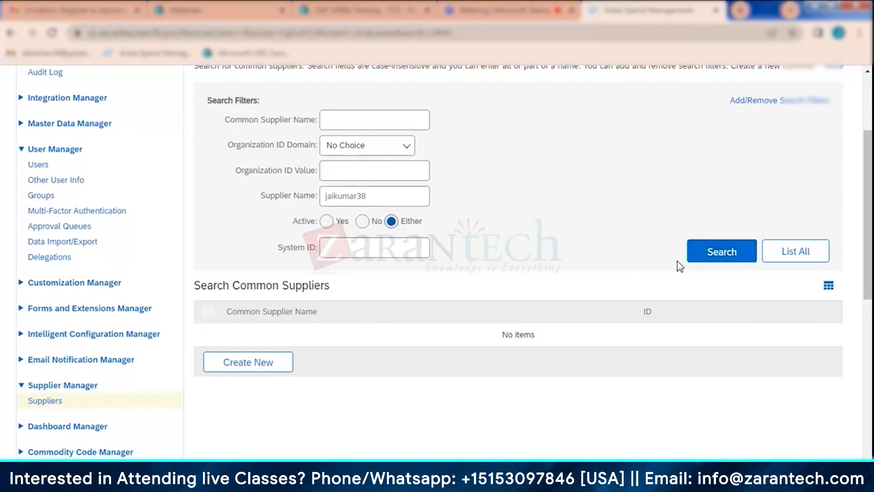
click(709, 255)
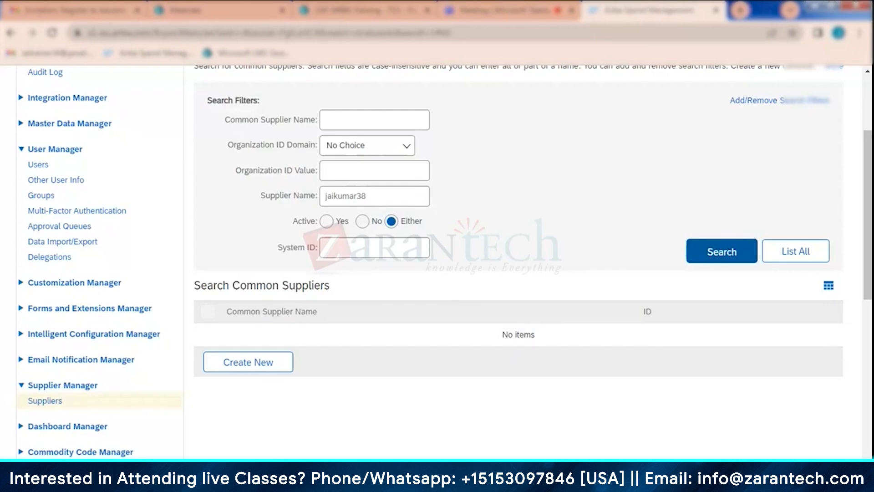
- Switch to PowerPoint, highlight the Common supplier and Partitioned supplier bullets on slide 5, and return to SAP Ariba
click(419, 471)
click(63, 203)
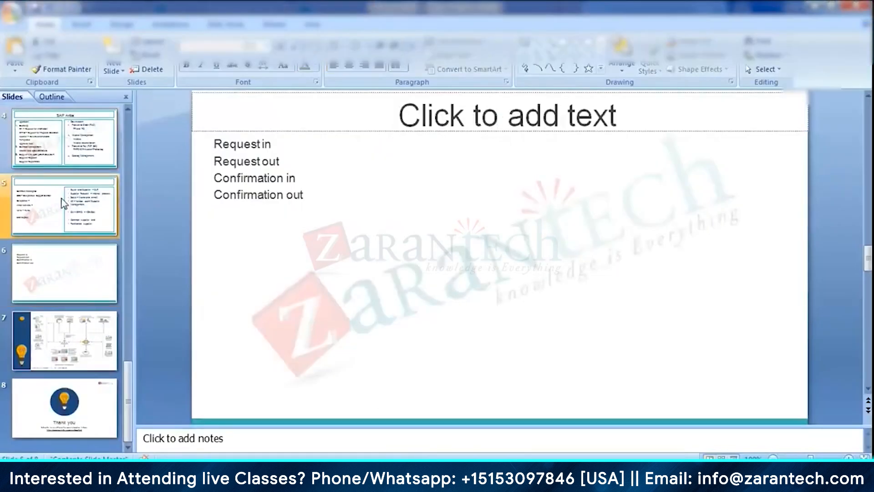
drag(679, 365, 533, 345)
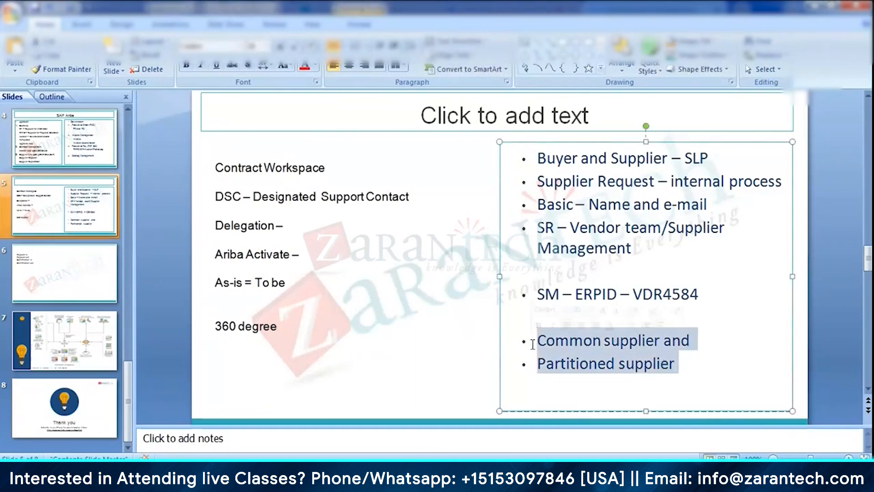
click(371, 472)
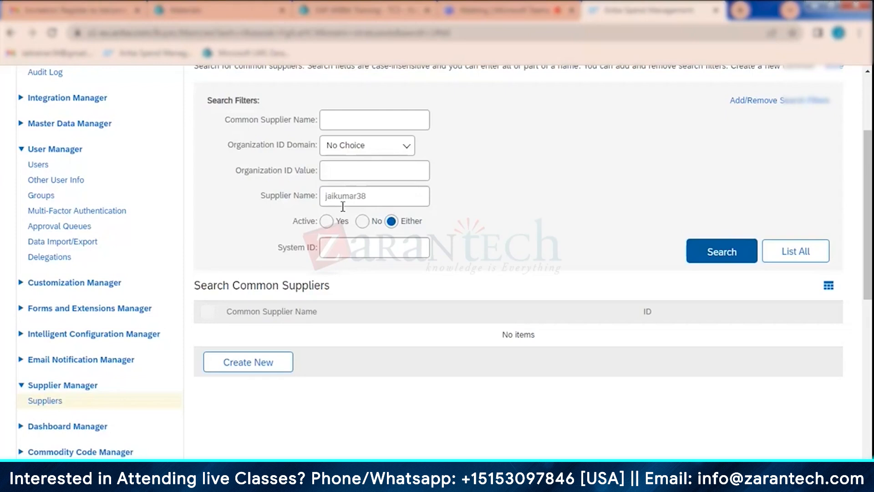
- Clear the Supplier Name filter, search by Common Supplier Name jaikumar38 instead, and open the Jaikumar38 Private Limited record
drag(375, 196, 302, 192)
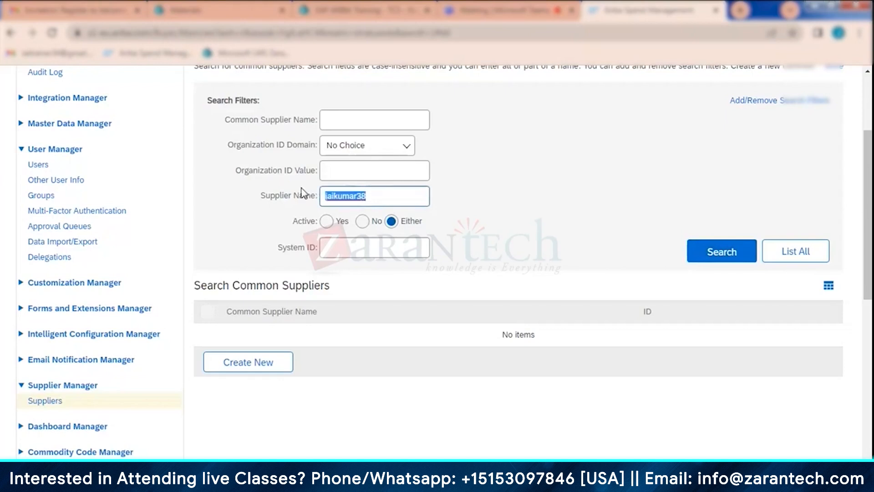
key(BackSpace)
click(328, 121)
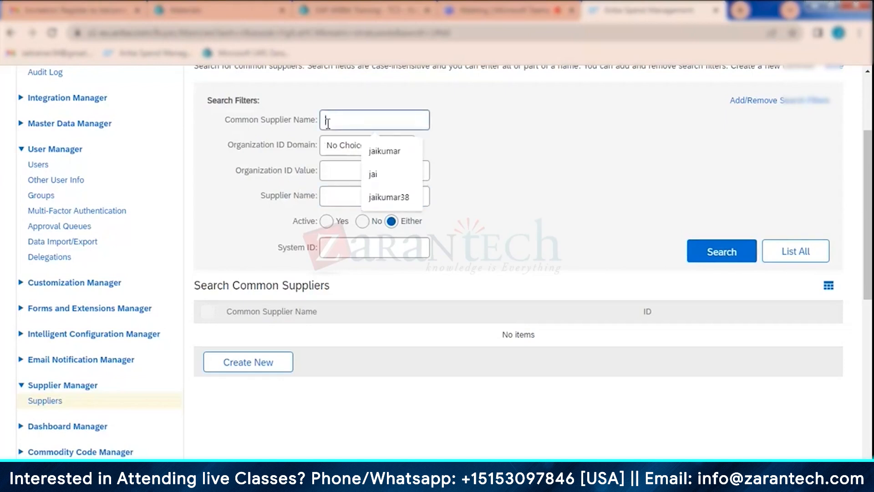
key(Down)
key(Down)
key(Down)
key(Return)
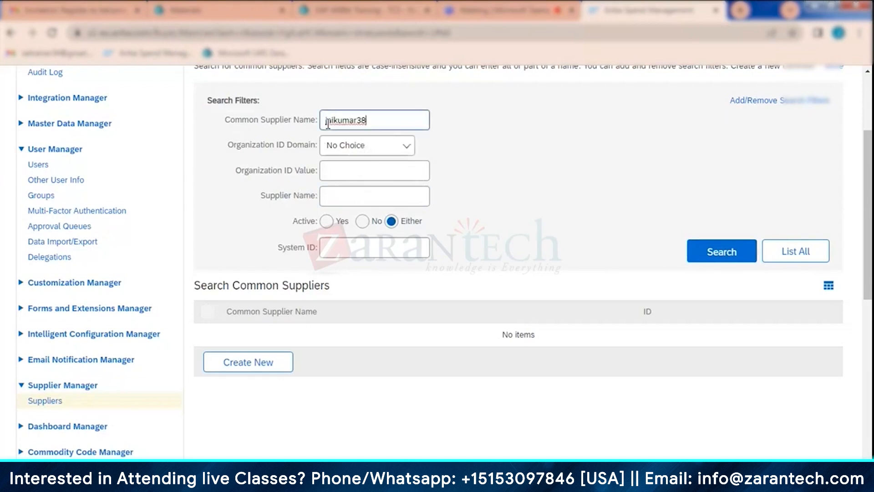
key(Return)
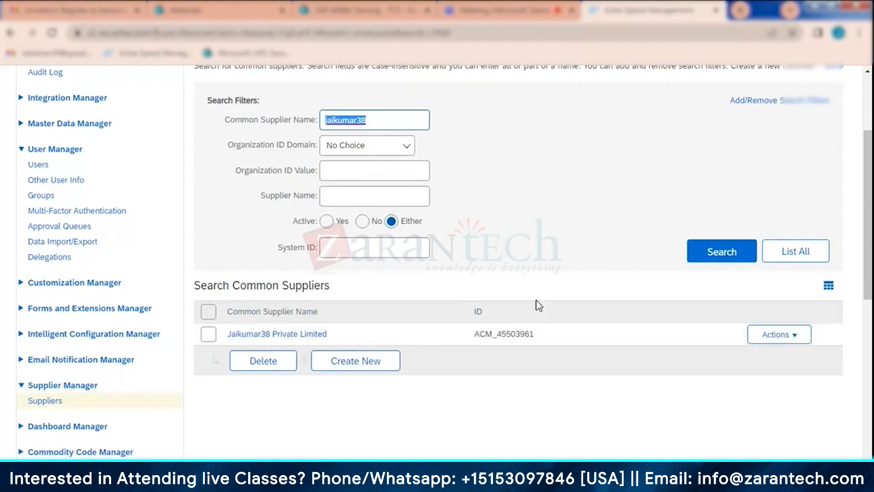
click(299, 336)
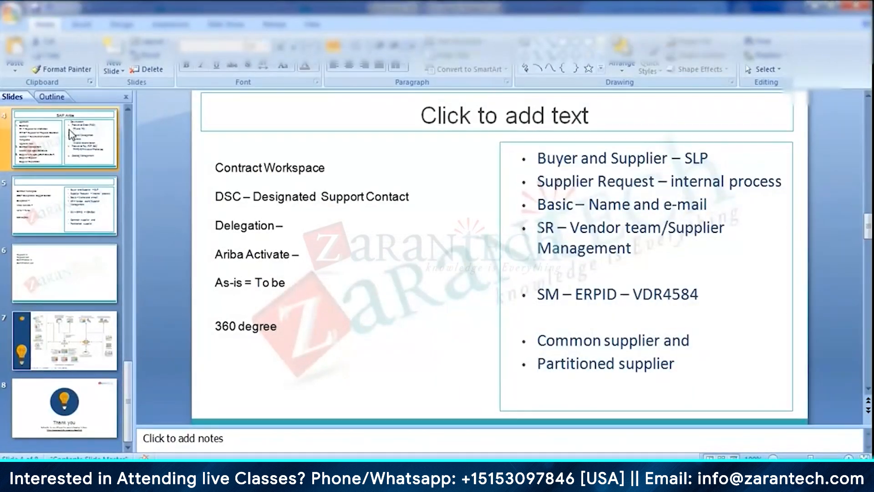
- Go back to slide 4, the SAP Ariba upstream and downstream overview, in the PowerPoint presentation
scroll(403, 219, up, 2)
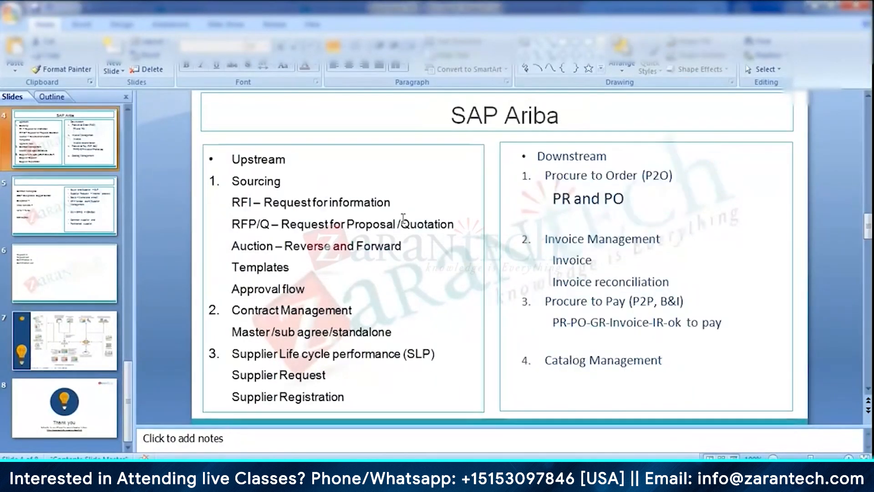
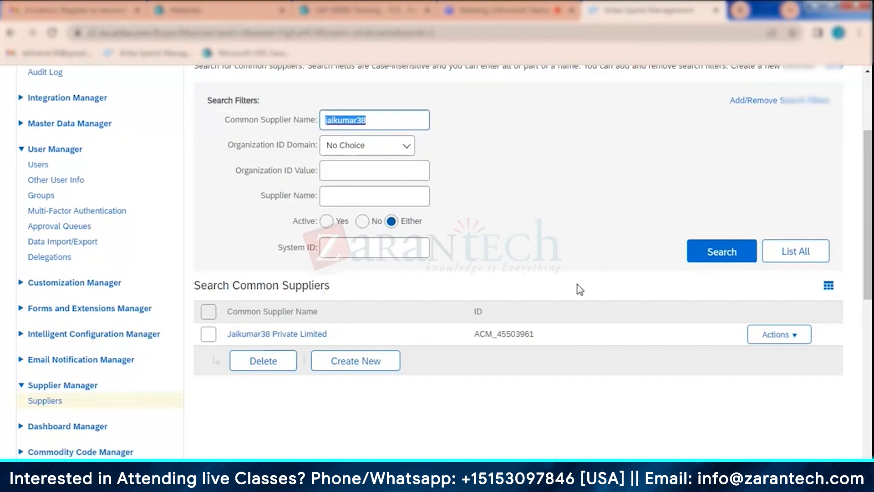
- Open the Jaikumar38 Private Limited common supplier for editing and start a new partitioned supplier under it
click(786, 335)
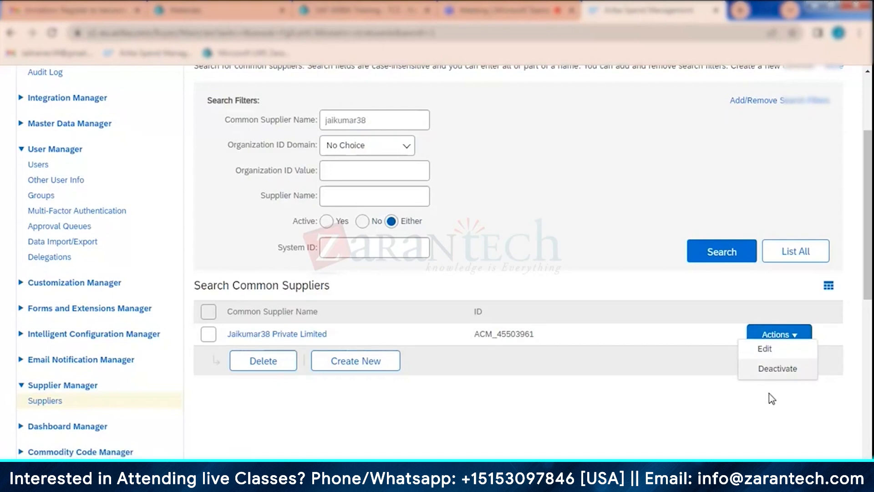
click(768, 367)
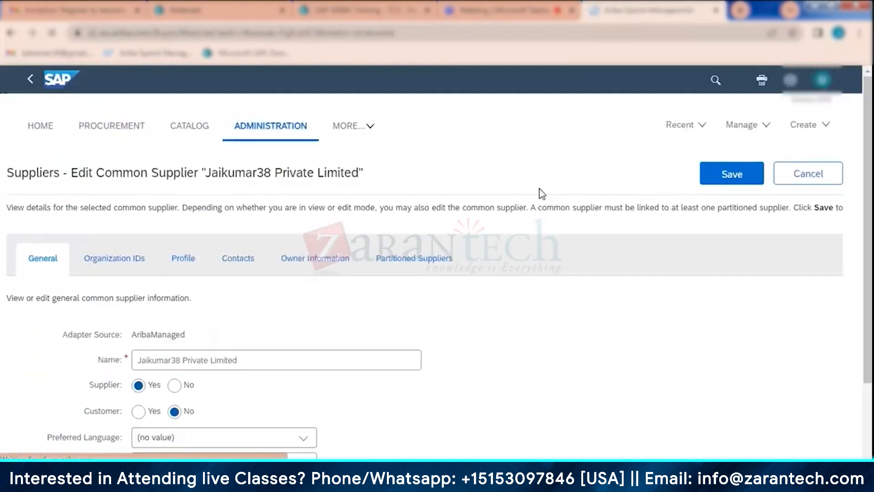
click(454, 260)
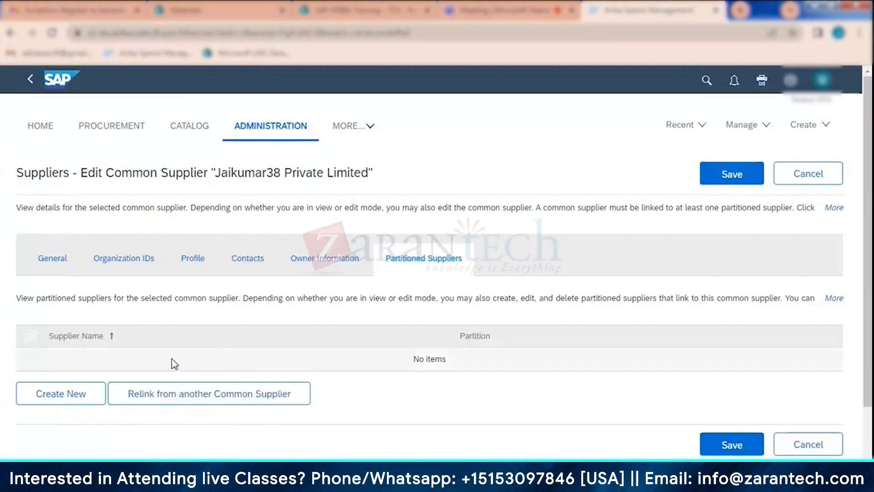
click(66, 398)
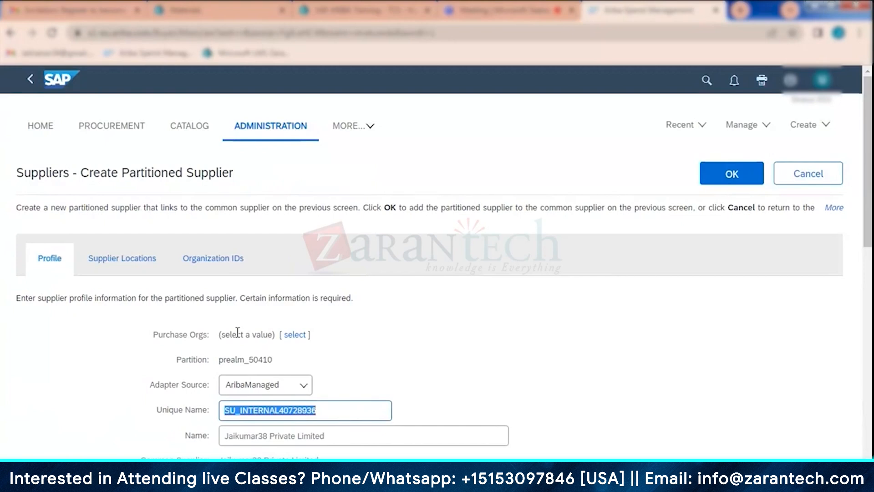
- Look through the partitioned supplier's profile fields and start a new supplier location for it
click(619, 248)
scroll(605, 254, down, 3)
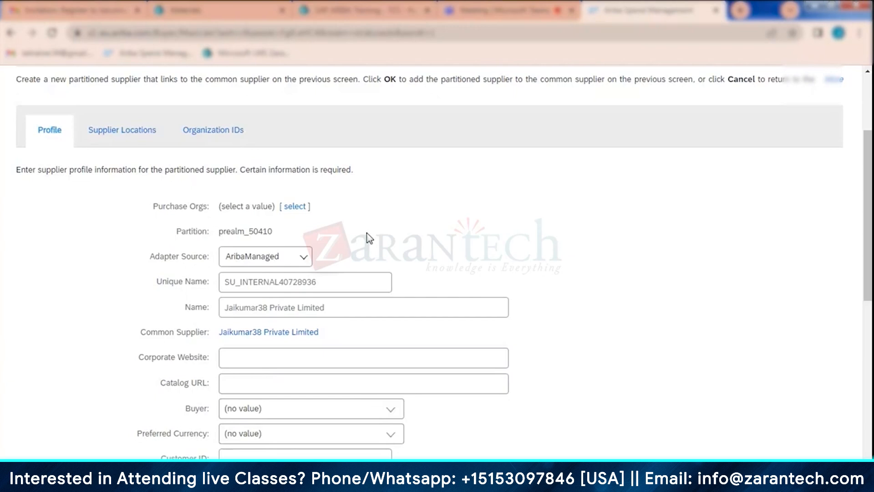
scroll(185, 246, down, 3)
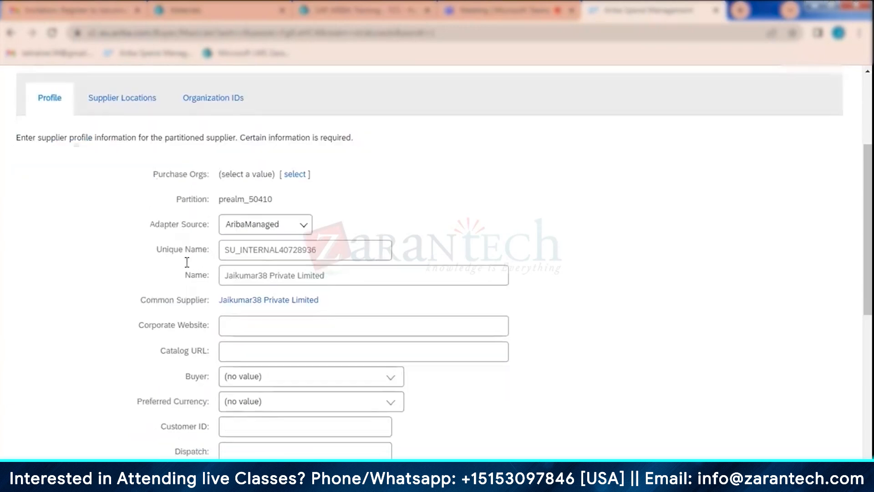
scroll(183, 282, down, 2)
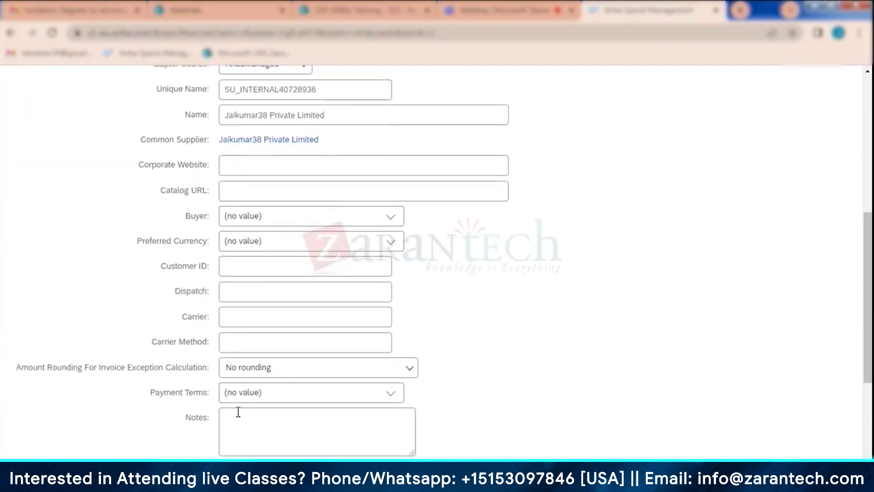
scroll(210, 348, up, 6)
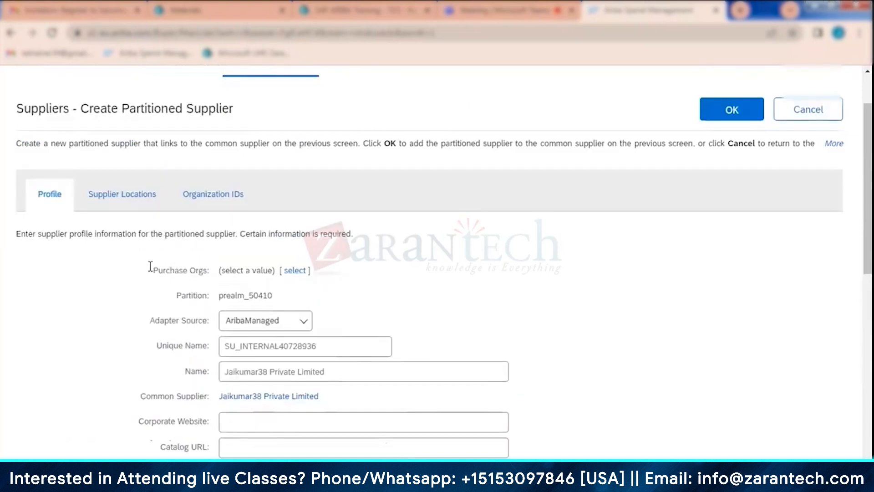
click(139, 198)
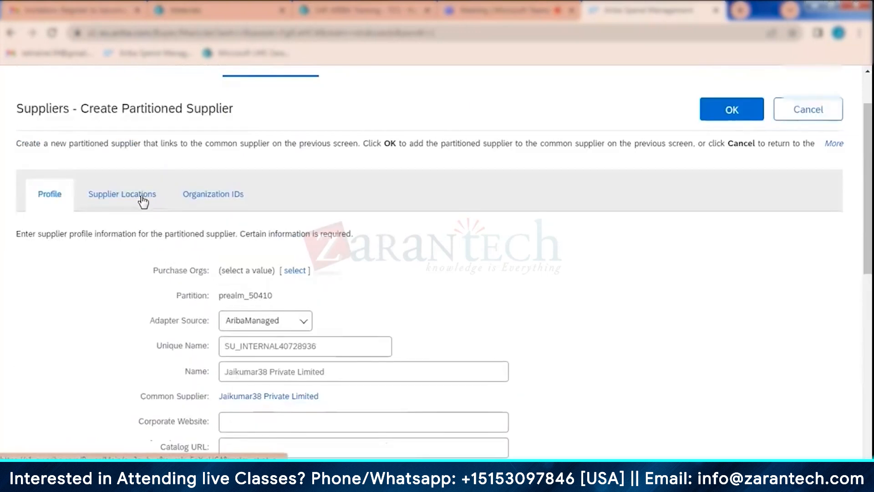
click(72, 330)
- Check the Preferred Ordering Method options and the Ariba Network Id field, and try to confirm the location without a name
scroll(344, 296, down, 4)
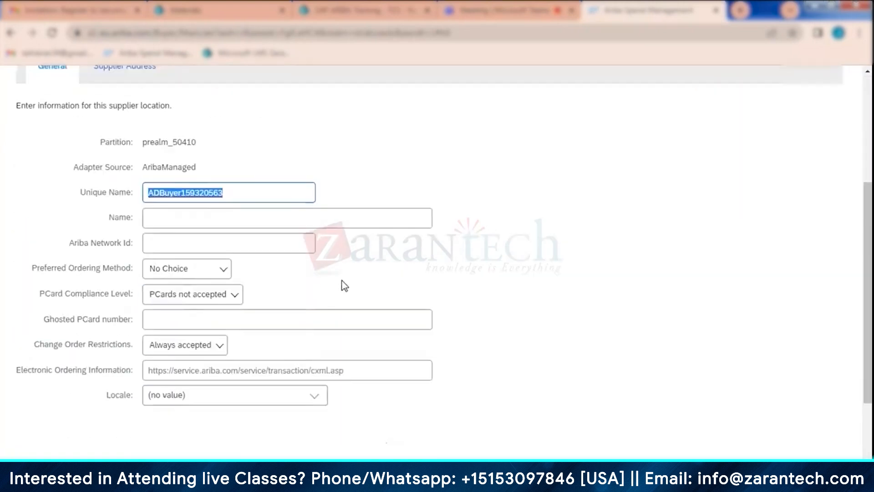
click(205, 274)
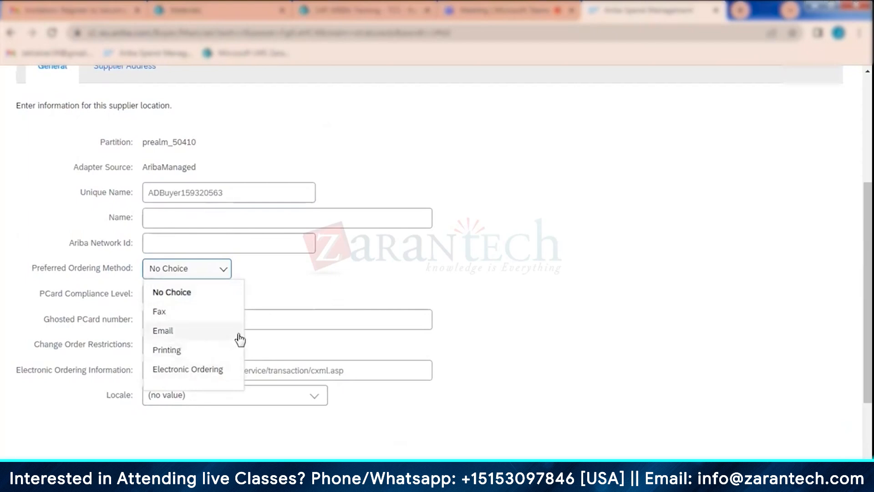
click(342, 303)
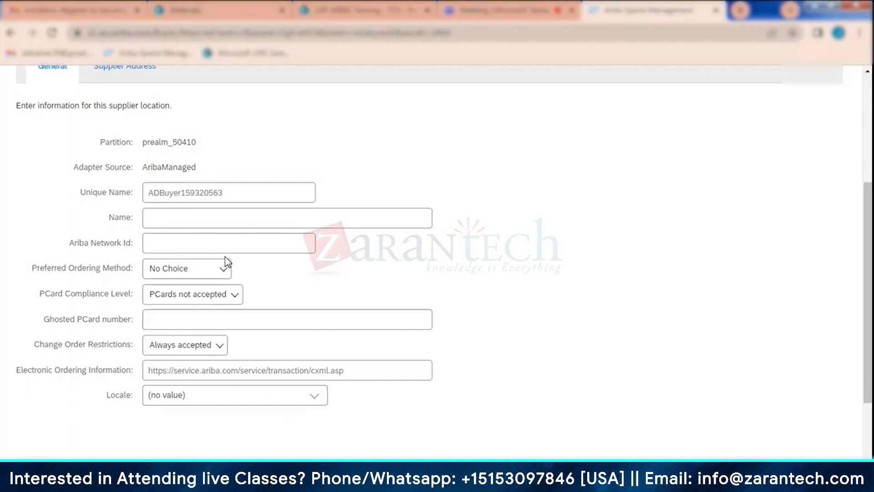
click(157, 242)
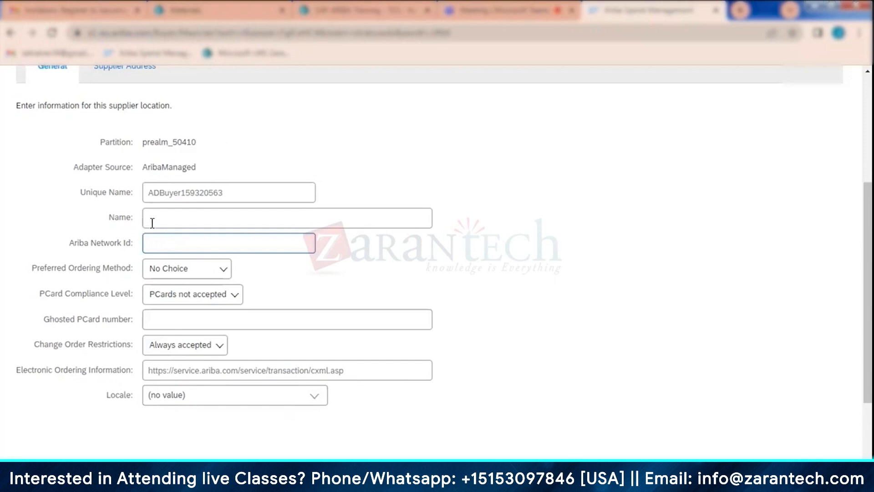
scroll(208, 233, up, 4)
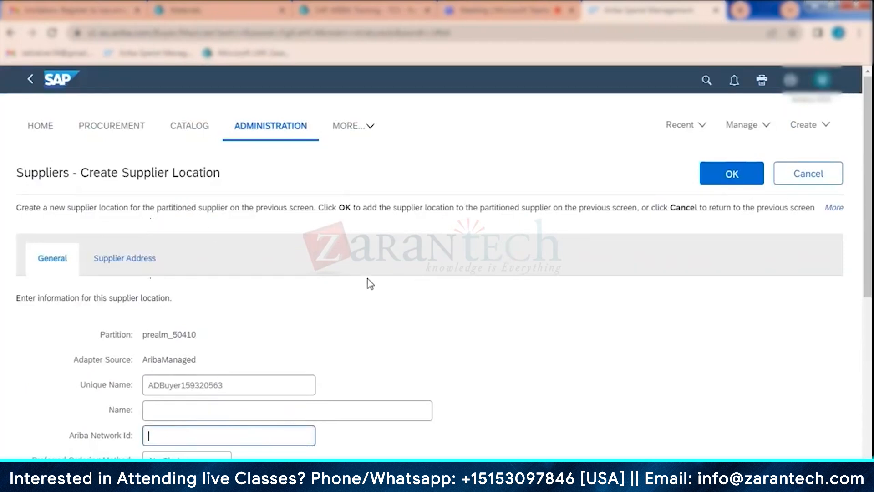
click(734, 179)
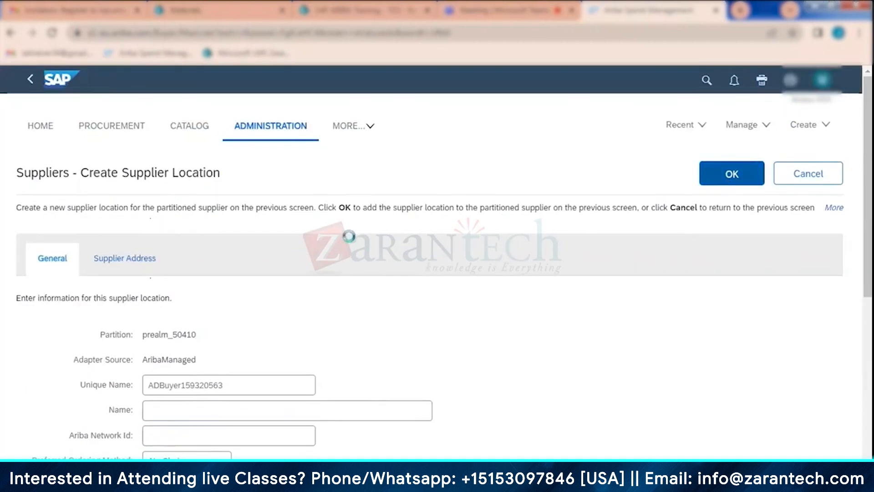
- Name the supplier location Jaikumar38 and add it to the partitioned supplier
scroll(372, 293, down, 1)
click(187, 339)
text(Jai)
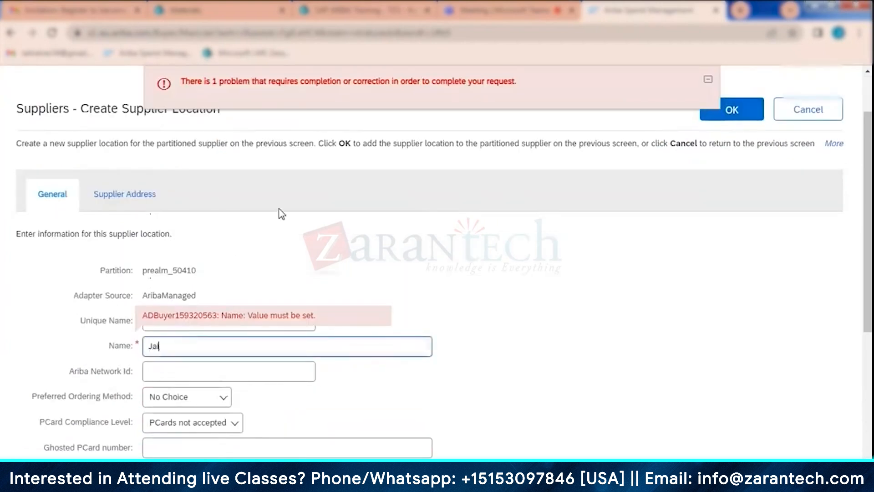
text(kumar38)
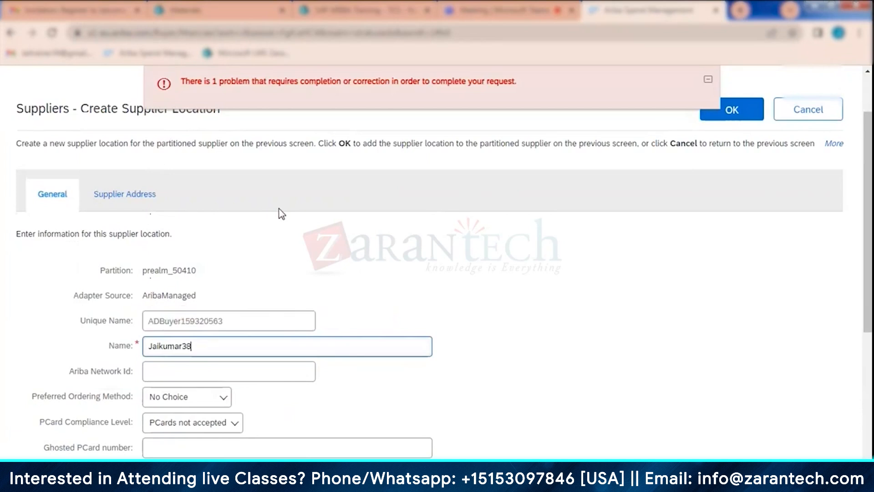
click(747, 124)
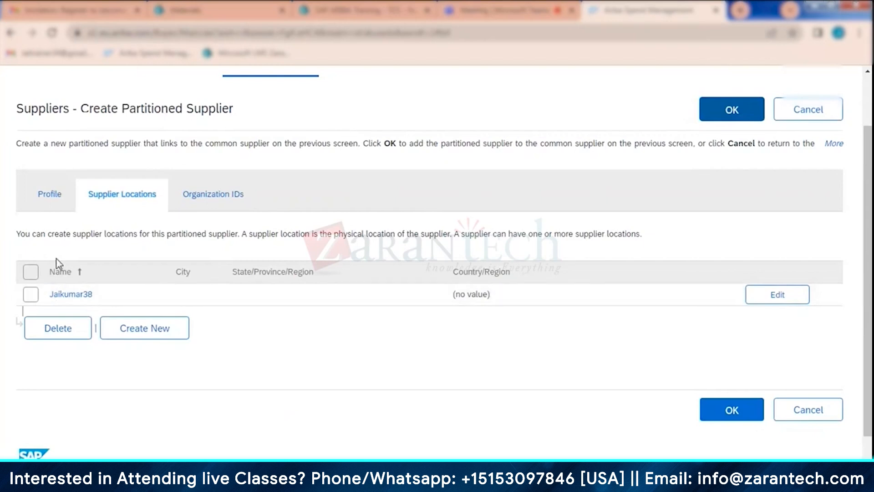
- Confirm the new partitioned supplier and save the Jaikumar38 Private Limited common supplier
click(720, 114)
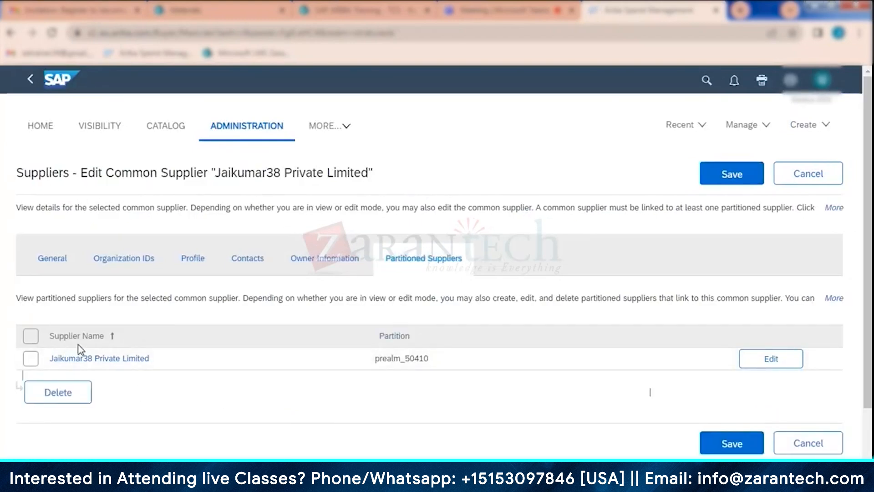
click(731, 174)
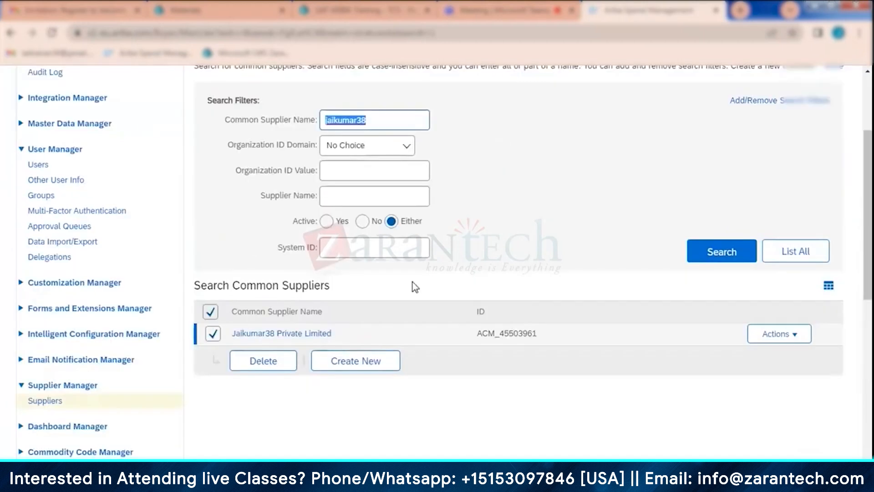
click(537, 147)
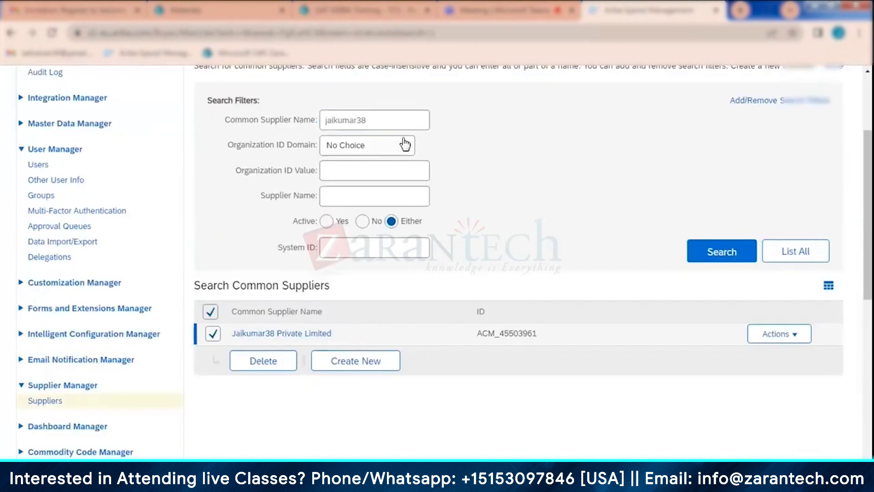
drag(383, 117, 268, 121)
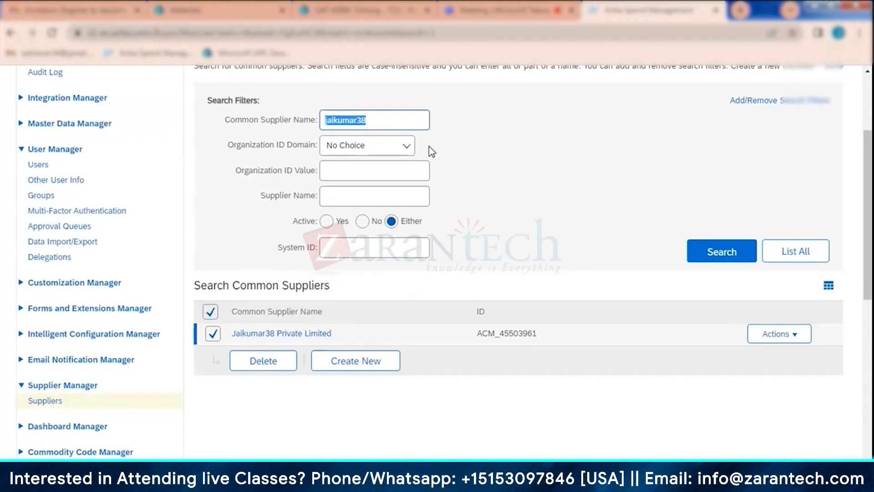
key(BackSpace)
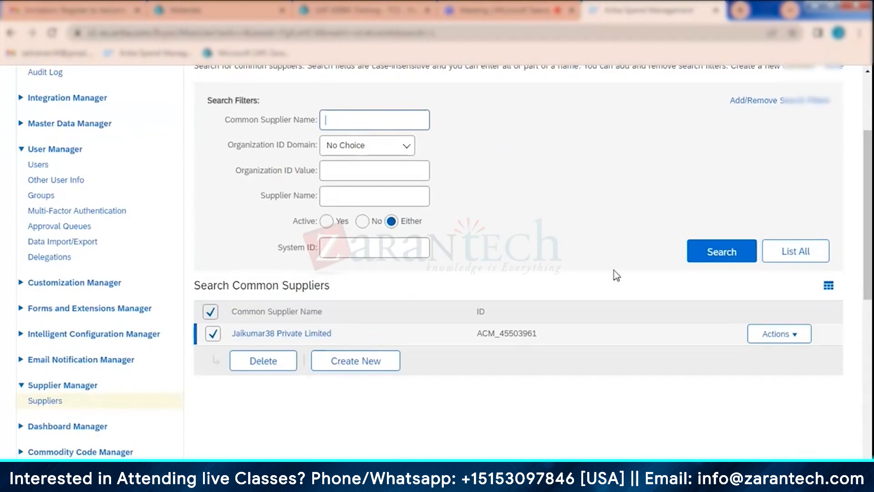
click(784, 254)
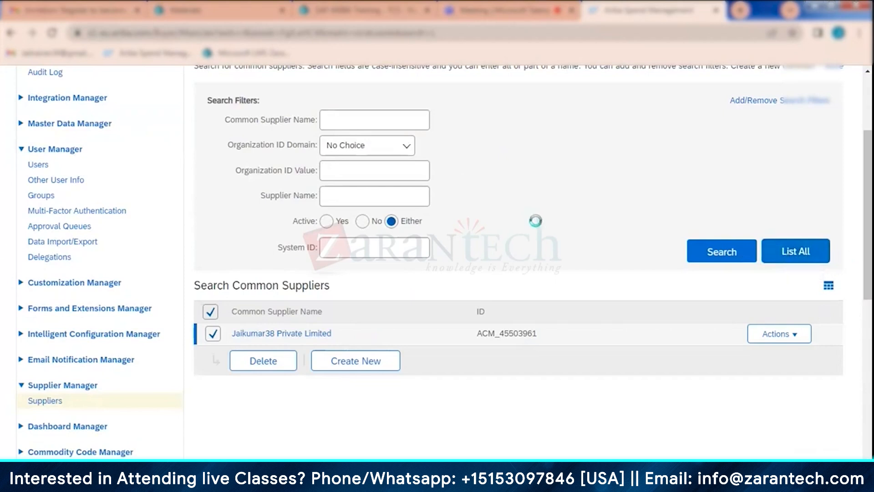
click(333, 196)
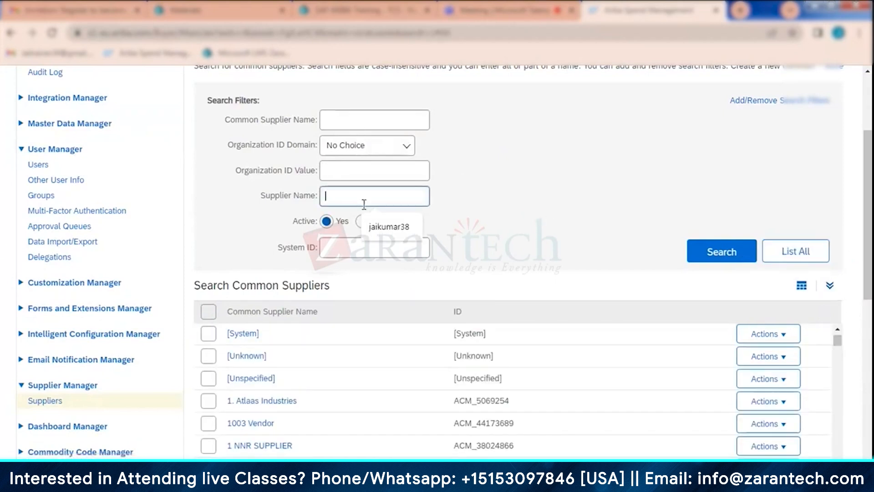
click(423, 221)
click(720, 255)
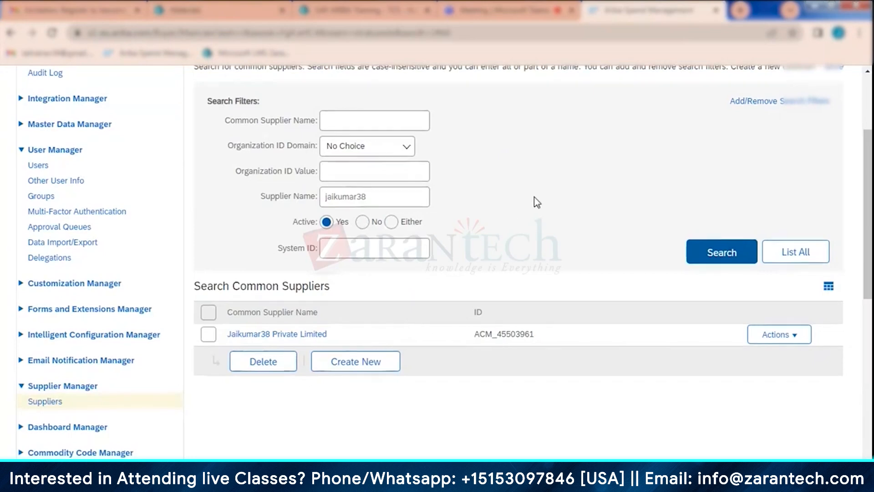
- Show the Site Manager's Data Import/Export tasks, and switch to the SupplierExport.zip archive to open SupplierLocation.csv in Excel
scroll(512, 205, up, 3)
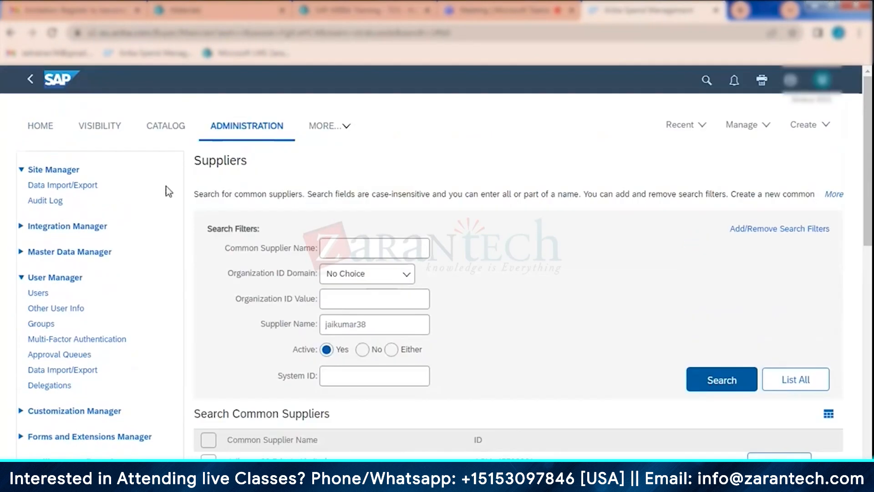
click(76, 190)
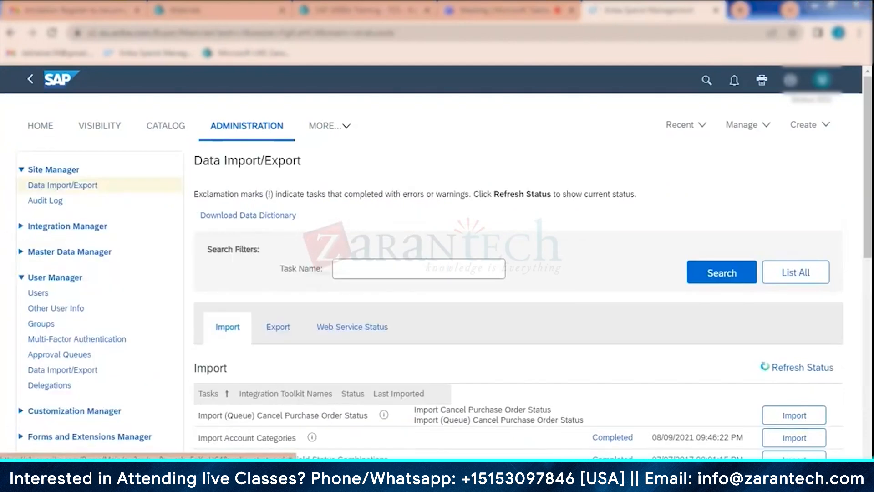
mouse_move(150, 483)
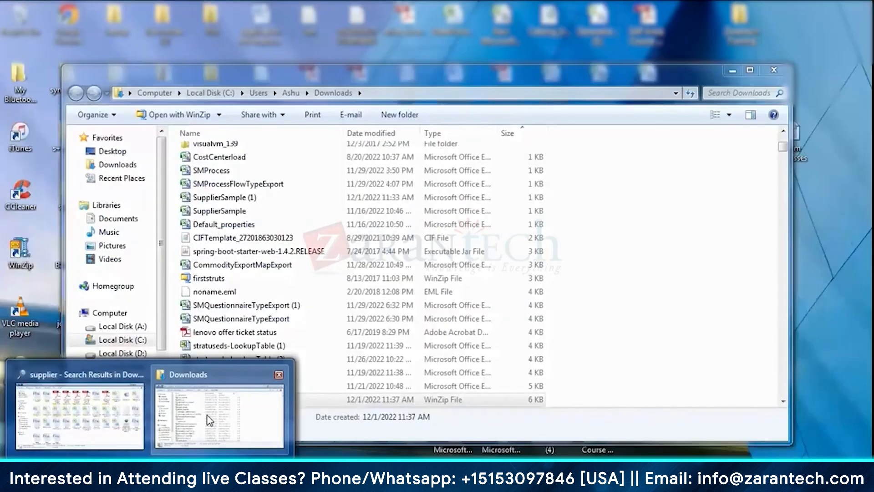
click(209, 423)
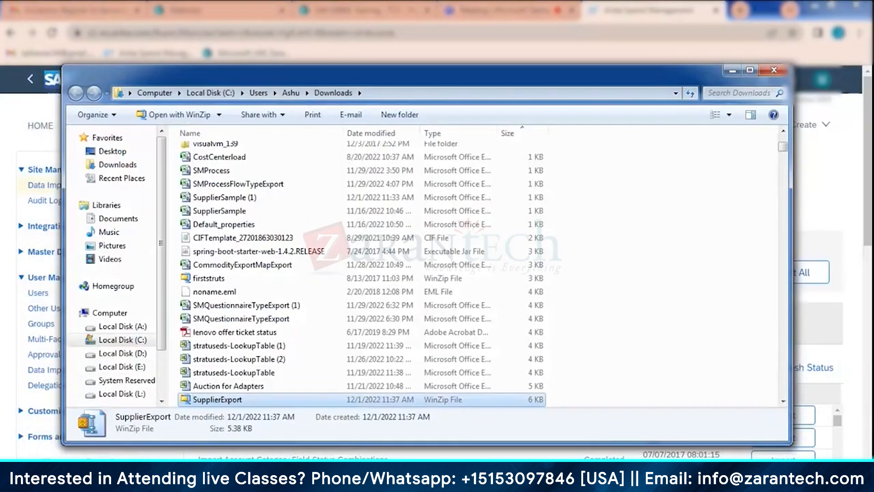
mouse_move(151, 484)
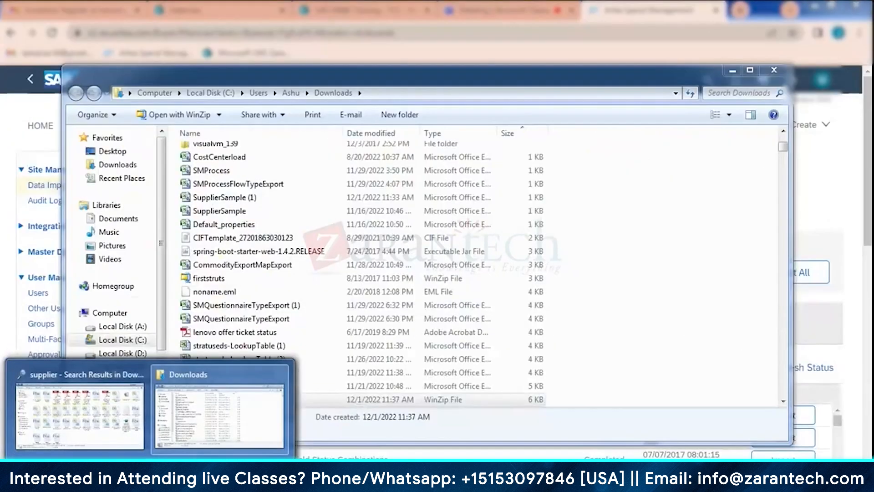
click(283, 480)
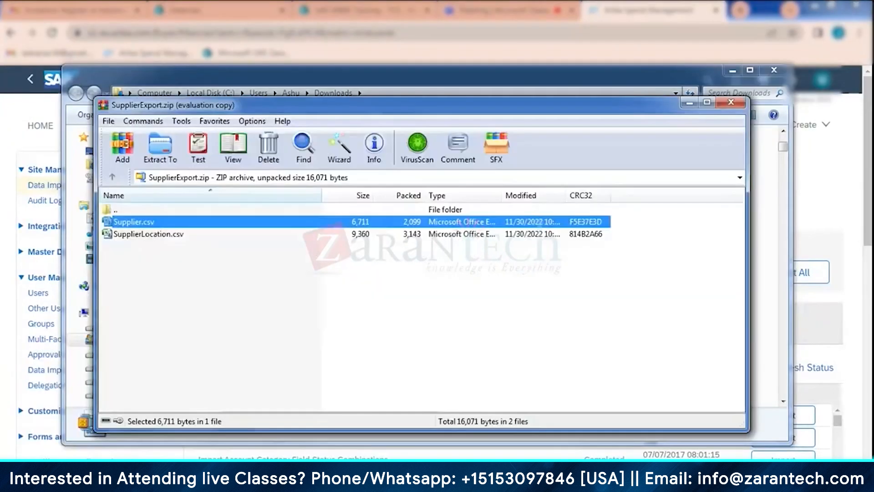
click(149, 235)
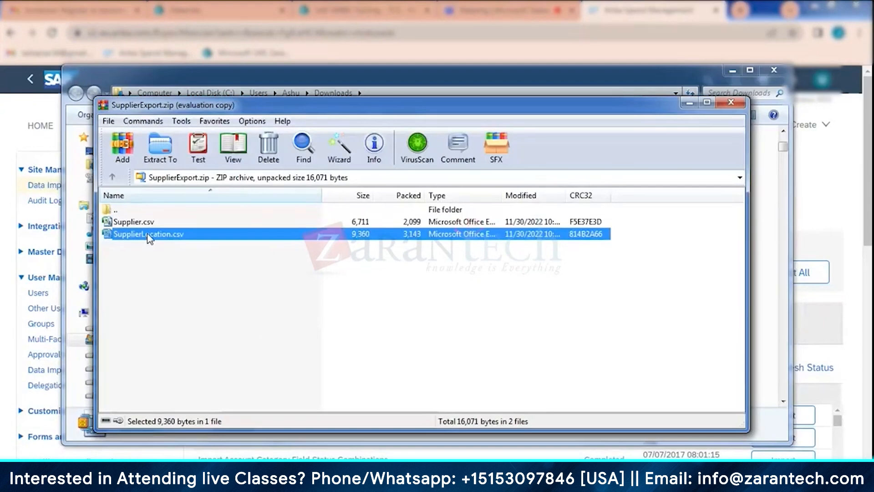
double_click(149, 235)
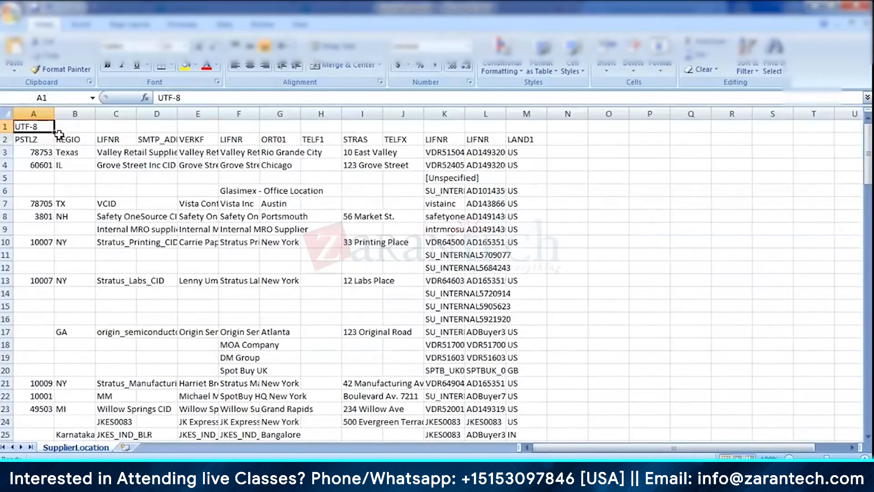
- Autofit all columns of the SupplierLocation sheet and select the Valley Retail Supplier CID cell C3
double_click(56, 108)
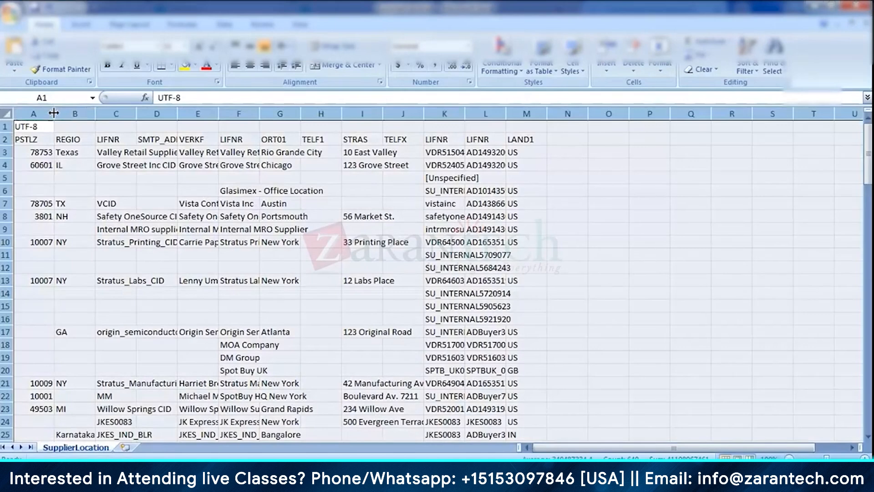
click(283, 164)
click(160, 153)
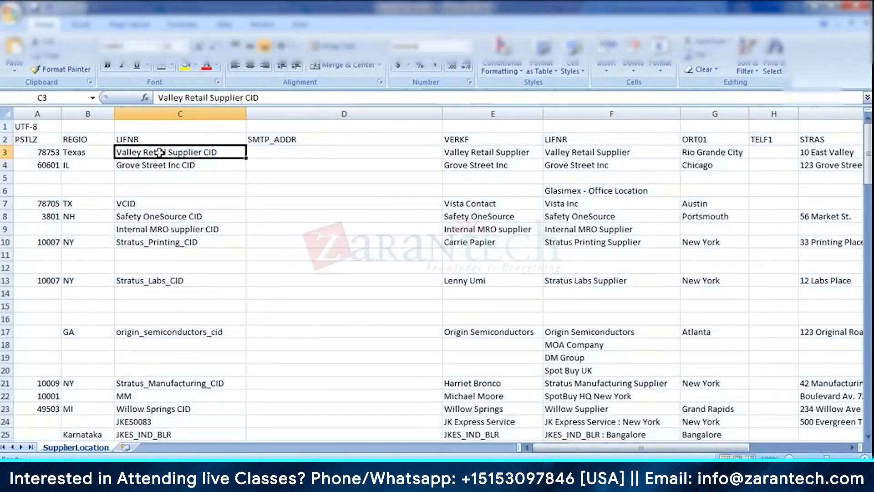
- Examine the Valley Retail Supplier record in row 3 across the SupplierLocation columns, from PSTLZ through LAND1
key(Right)
key(Right)
key(Right)
key(Right)
key(Right)
key(Right)
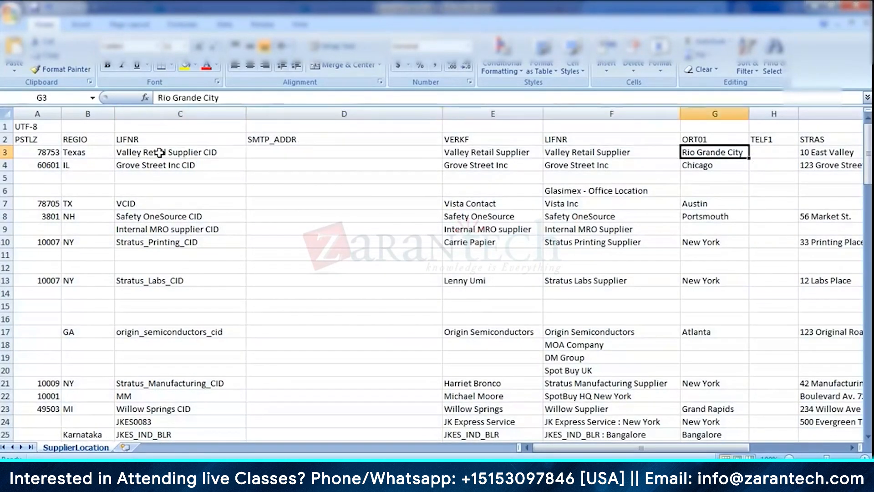
key(Right)
key(Right)
key(Right)
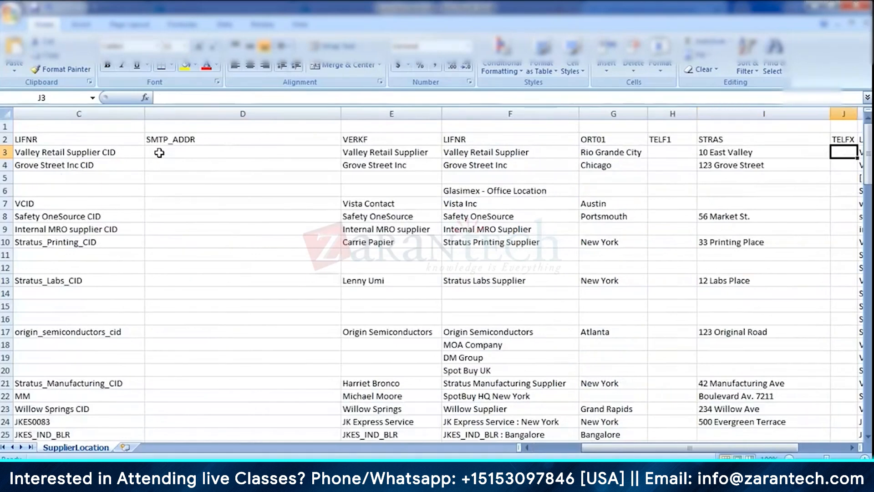
key(Right)
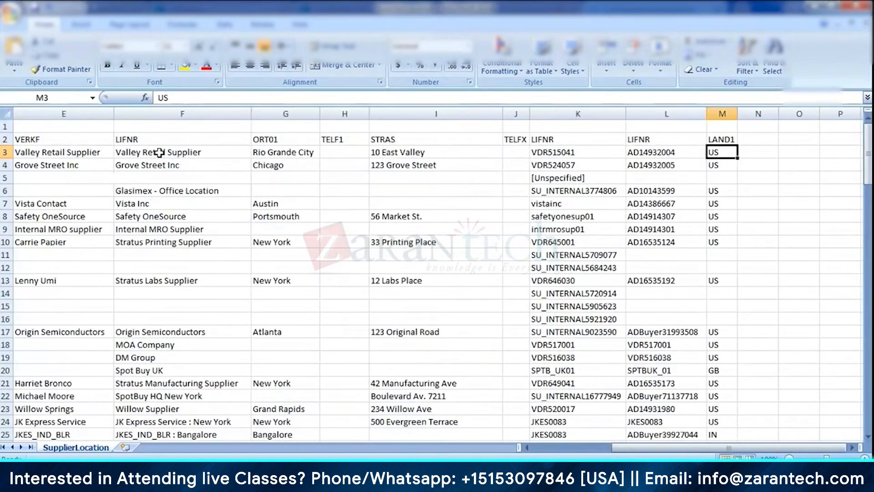
key(Left)
key(Left)
key(Left)
key(Left)
key(Left)
key(Left)
key(Left)
key(Left)
key(Left)
key(Left)
key(Left)
key(Left)
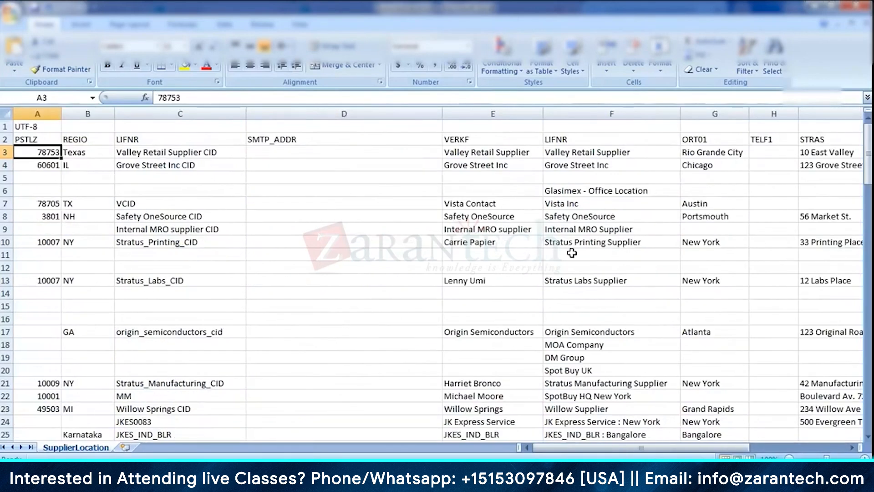
- Minimize the SupplierLocation workbook, SupplierExport.zip archive and Downloads windows, and open Supplier Manager's Suppliers page in Ariba
click(819, 7)
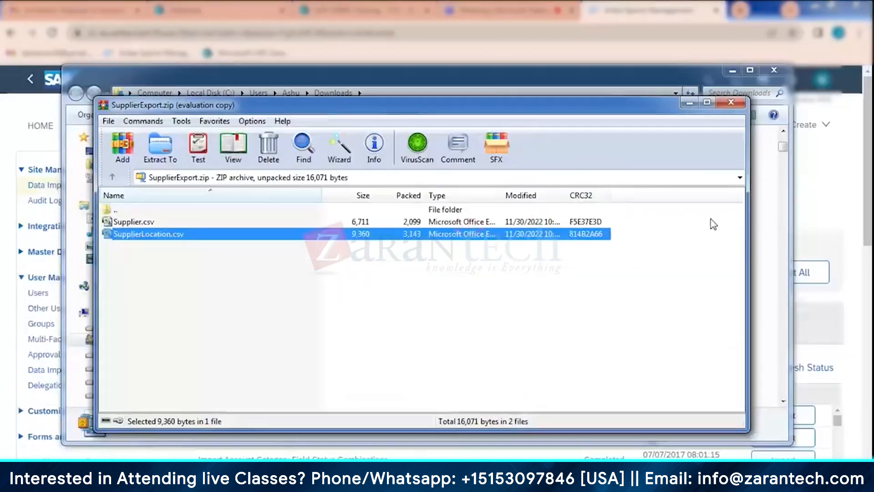
click(688, 104)
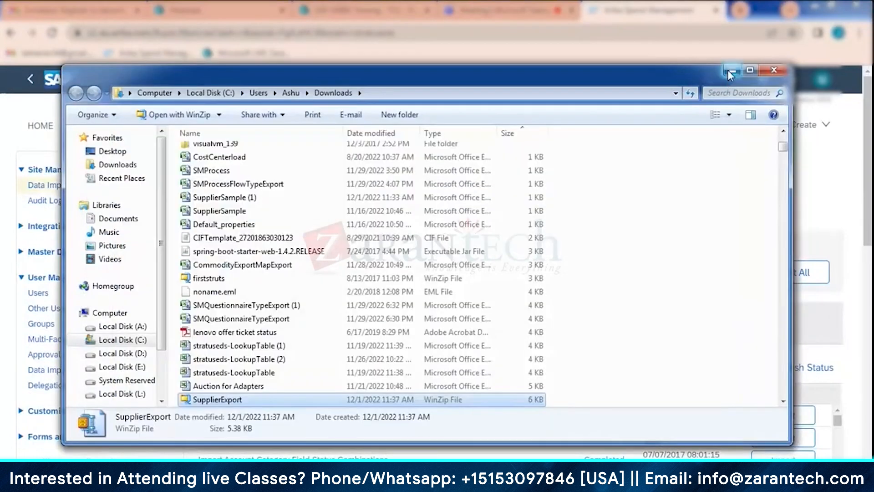
click(730, 70)
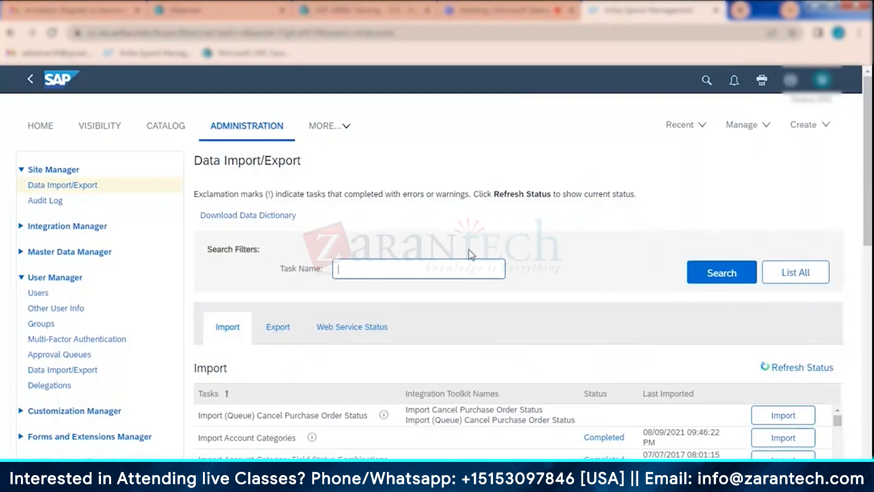
scroll(472, 231, down, 3)
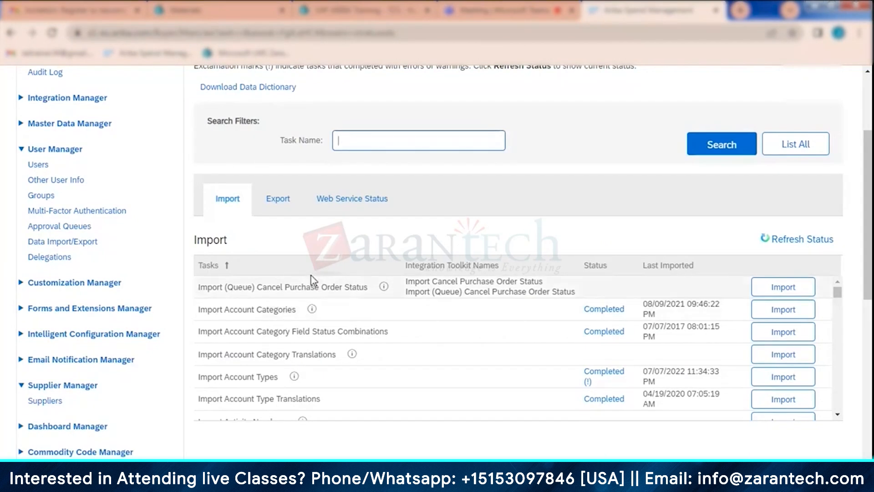
click(45, 402)
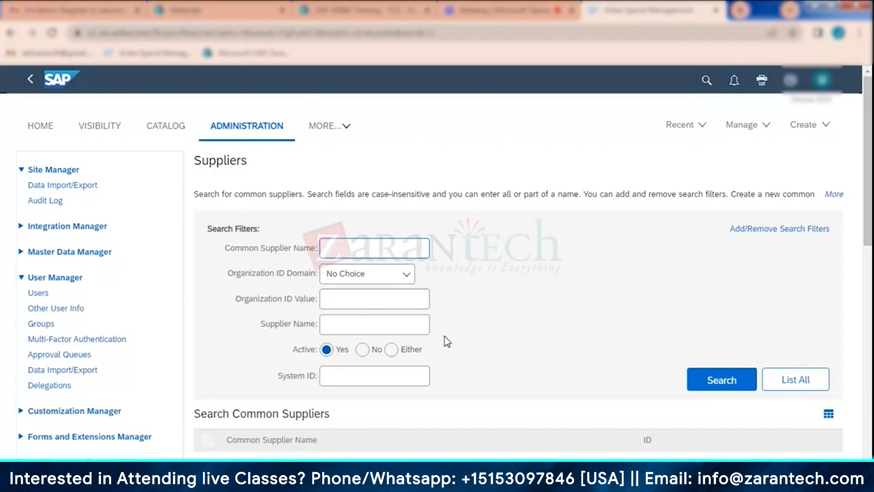
- Switch to the Supplier workbook in Excel and remove the filters from its row 2 column headers
click(491, 476)
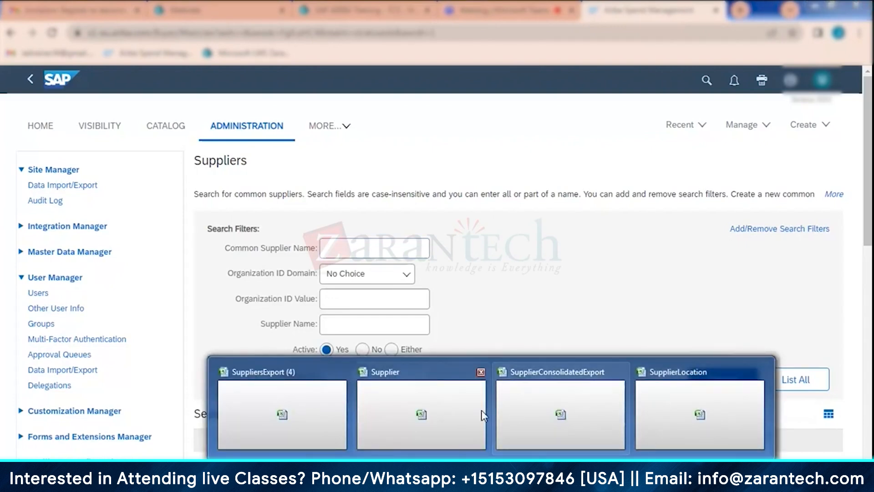
click(369, 409)
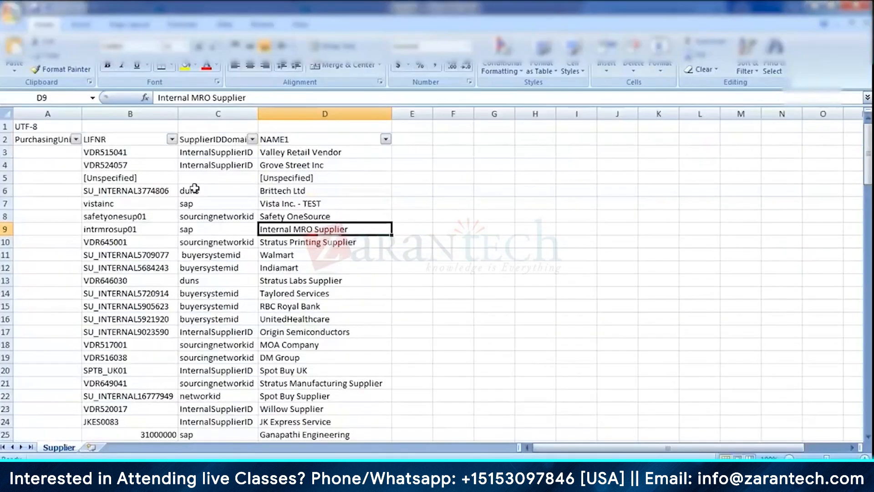
drag(5, 127, 7, 140)
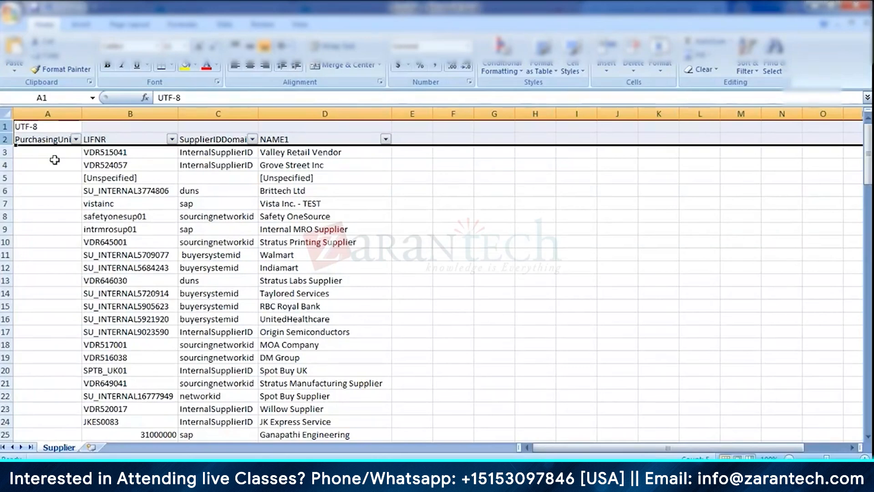
click(174, 173)
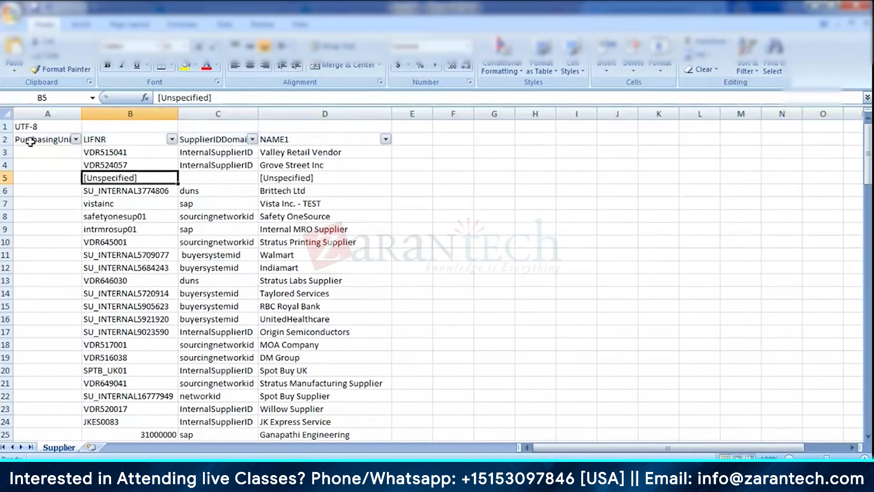
click(6, 139)
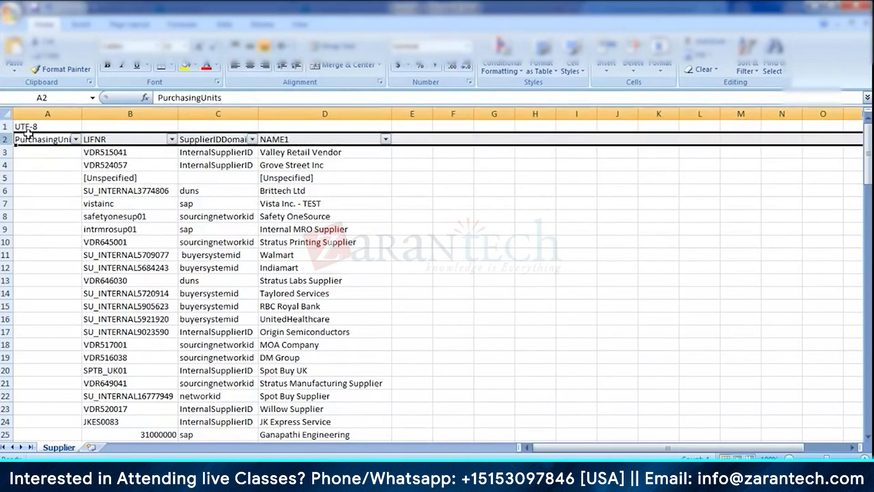
key(ctrl+shift+l)
click(96, 203)
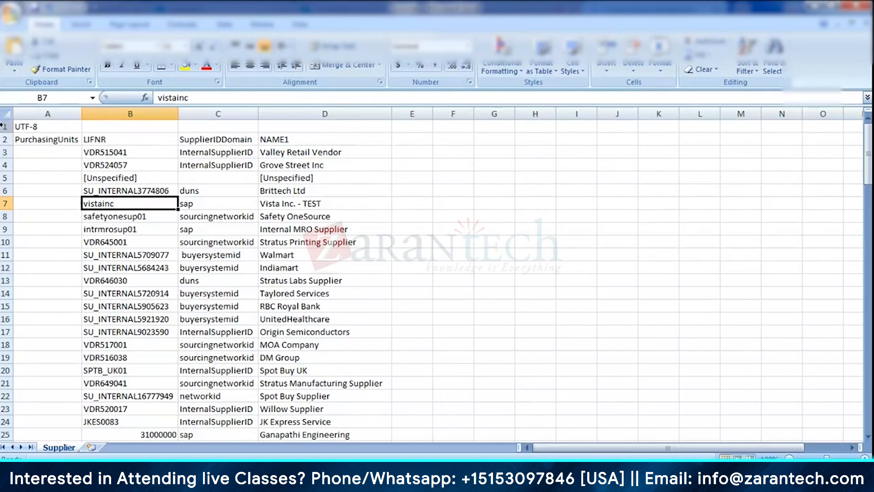
- Highlight the Supplier sheet's two header rows, and open Save As with the file type CSV (Comma delimited)
drag(2, 126, 4, 139)
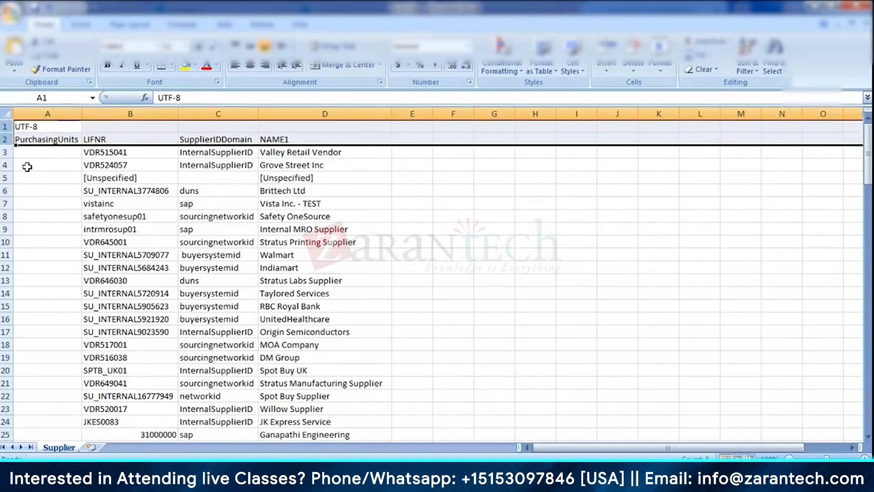
click(35, 124)
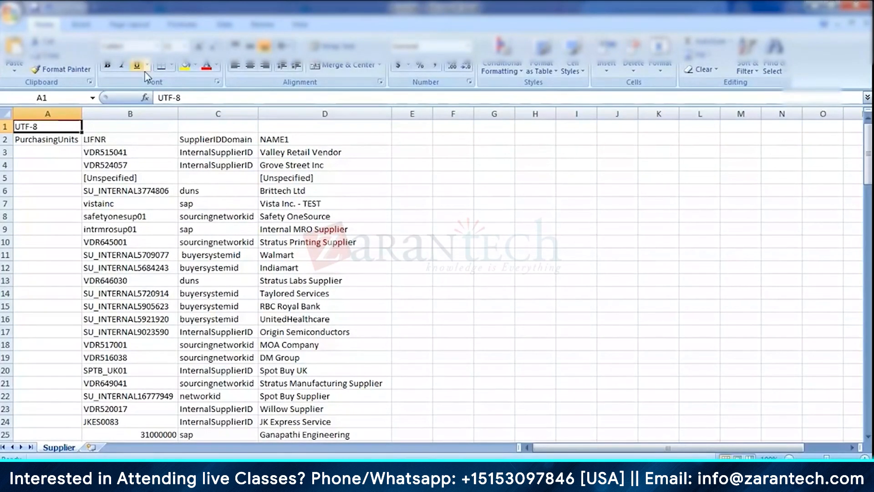
click(12, 14)
click(32, 131)
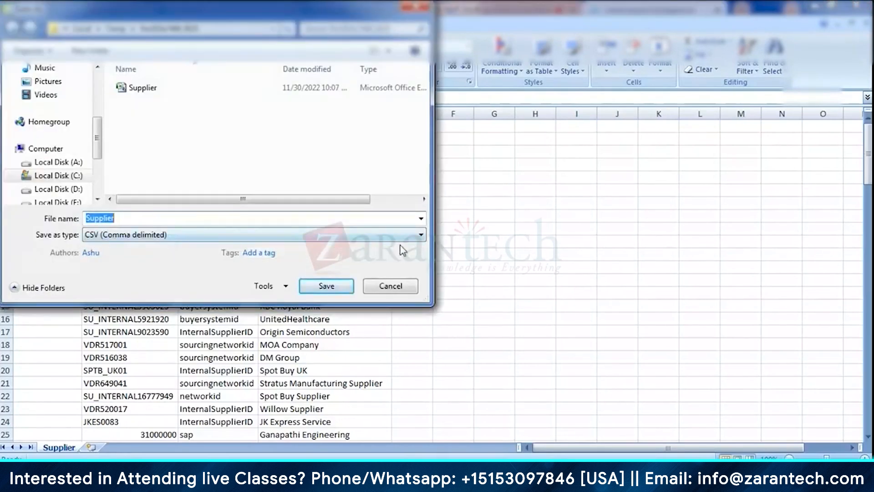
click(140, 236)
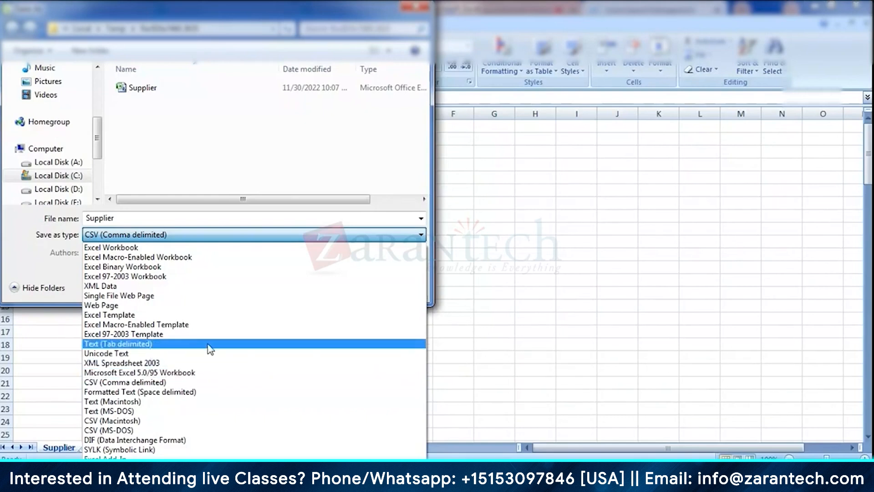
click(211, 386)
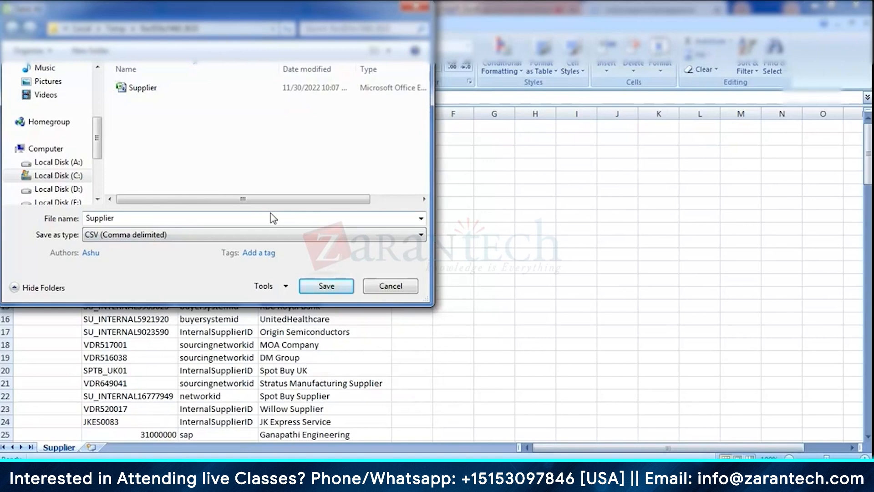
- Search the installed programs for note, open Notepad++, and close the catalog file in it
key(super)
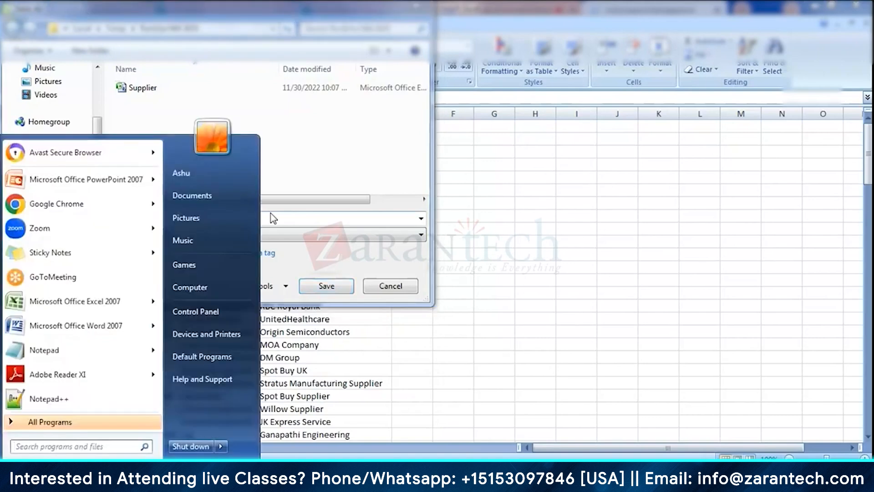
text(note)
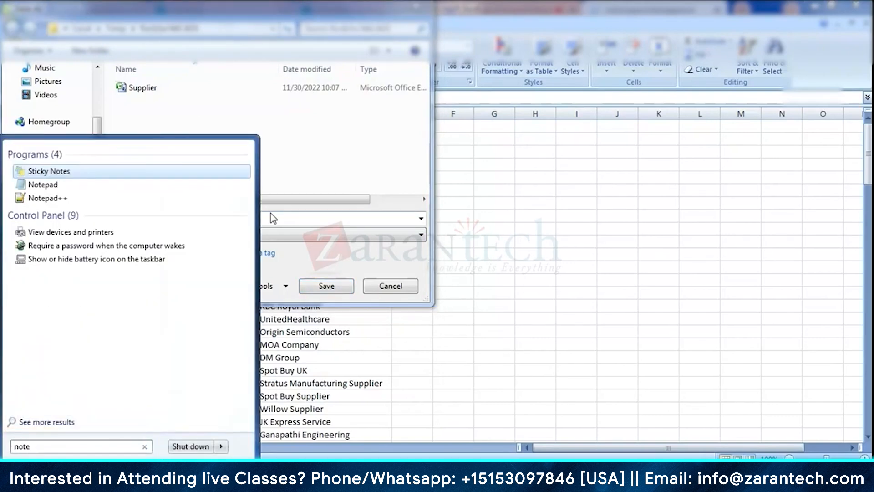
click(55, 200)
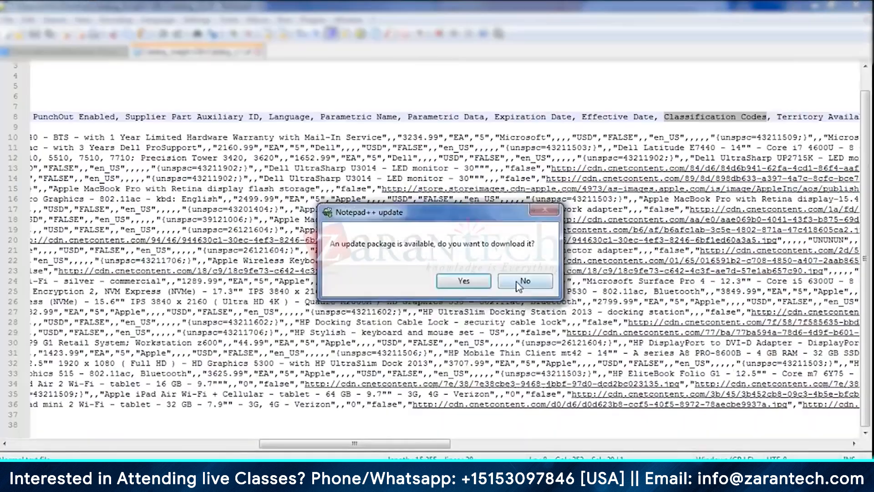
click(523, 282)
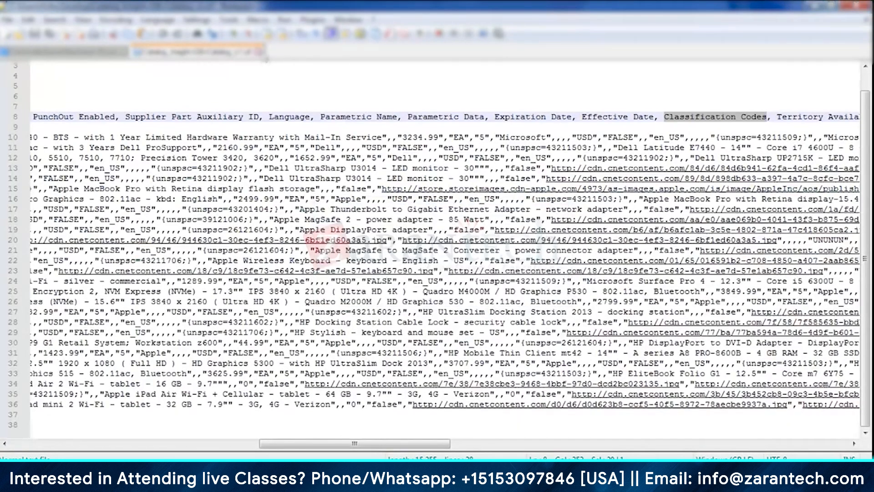
click(258, 53)
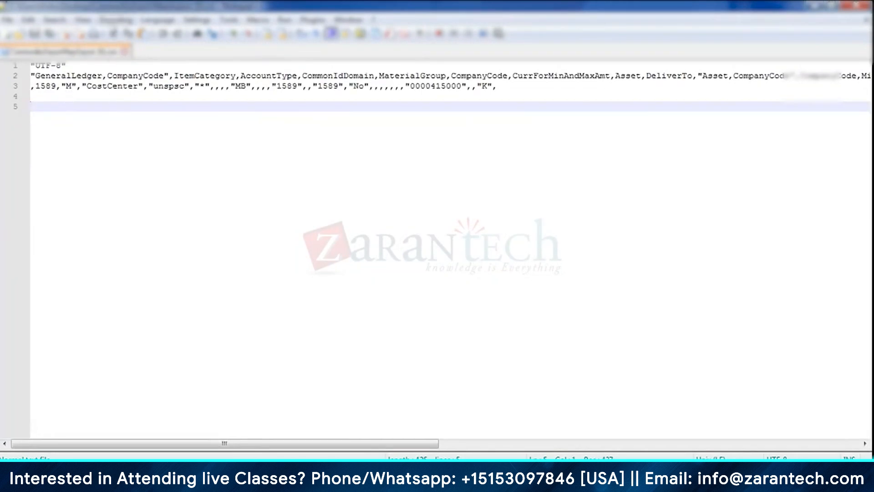
- Review the encoding options for the open CSV file, and switch back to the Ariba Suppliers page in Chrome
click(115, 19)
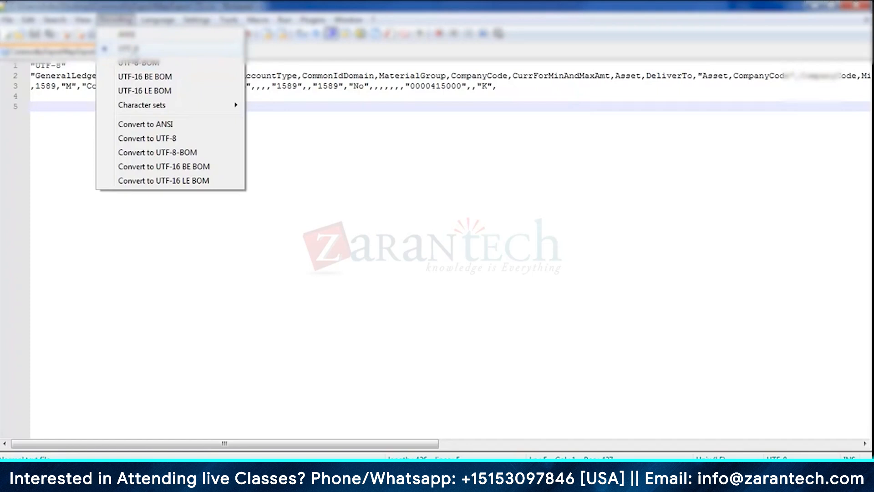
click(277, 120)
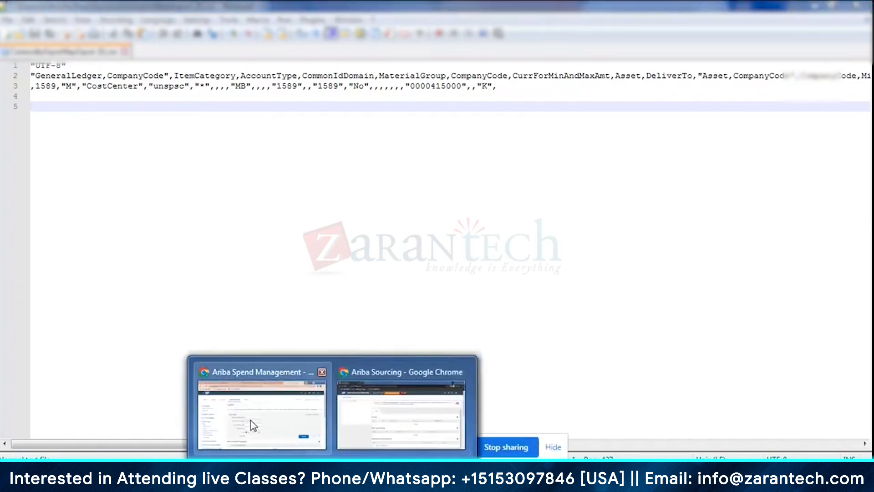
click(251, 420)
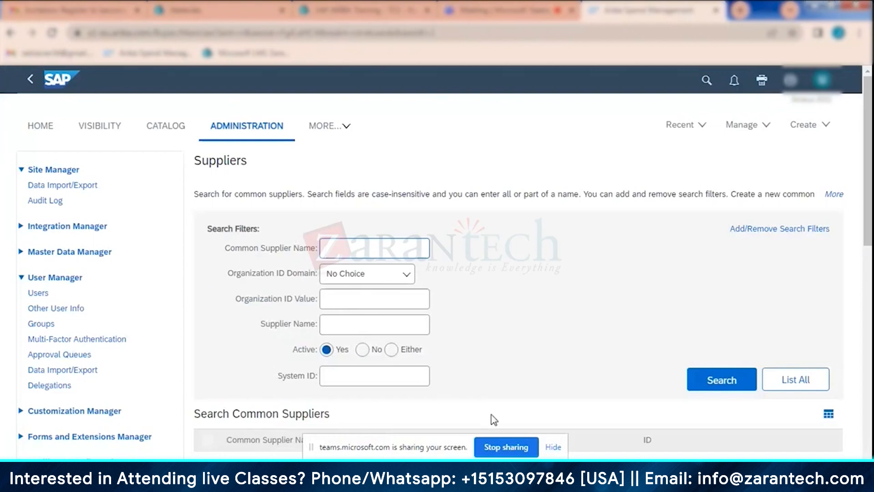
click(555, 452)
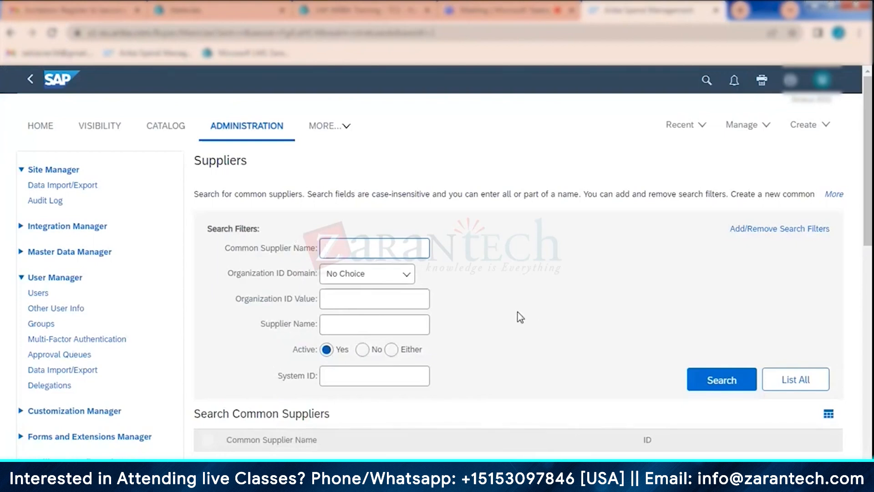